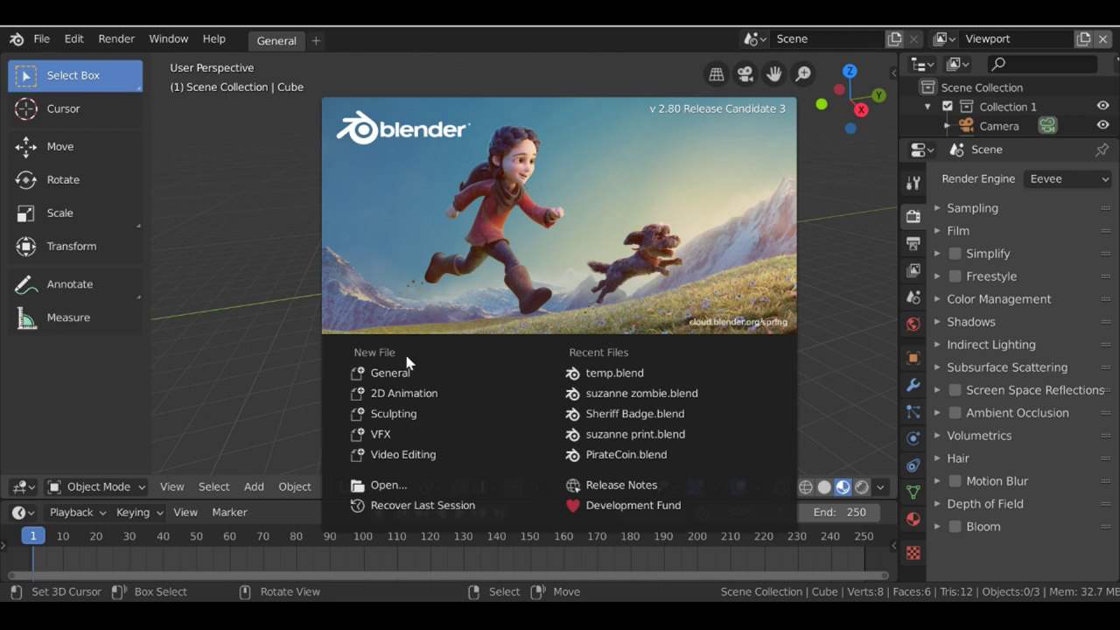
Step: Create a new VFX project and merge the dopesheet area into the 3D viewport
left_click(403, 436)
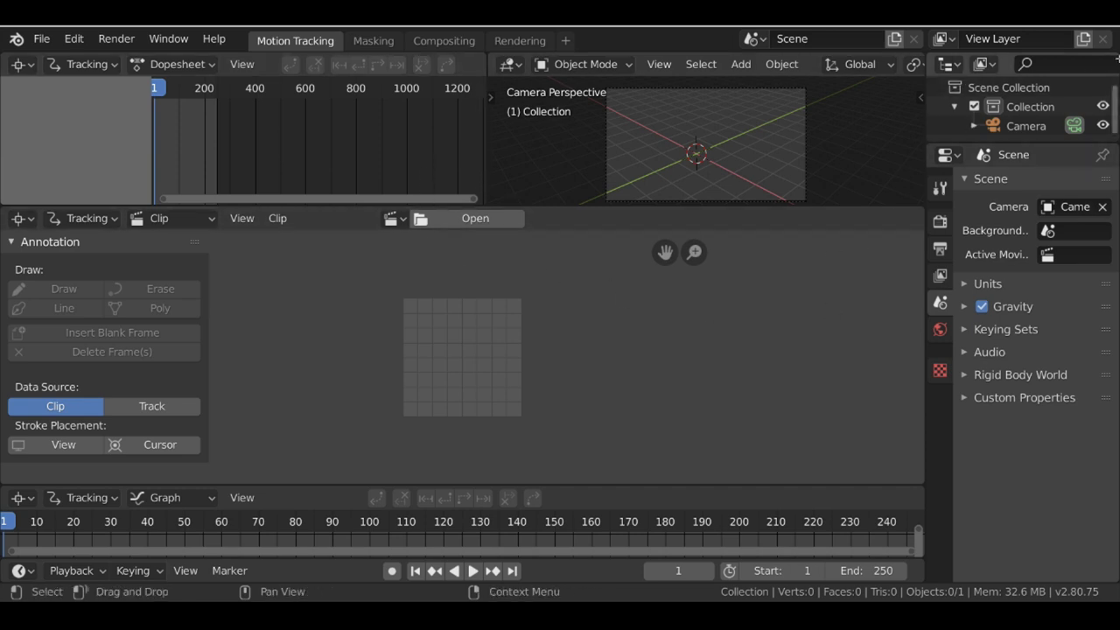
right_click(487, 156)
left_click(450, 171)
left_click(250, 140)
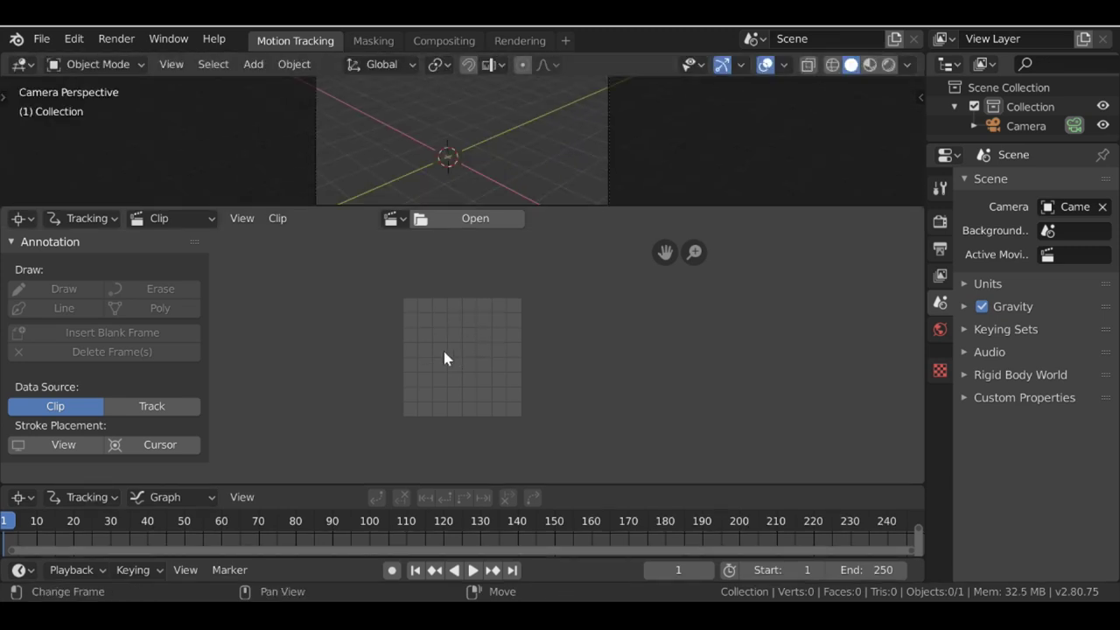
Step: Open the Pexels sunset video in the clip editor and make the graph area below it taller
left_click(475, 219)
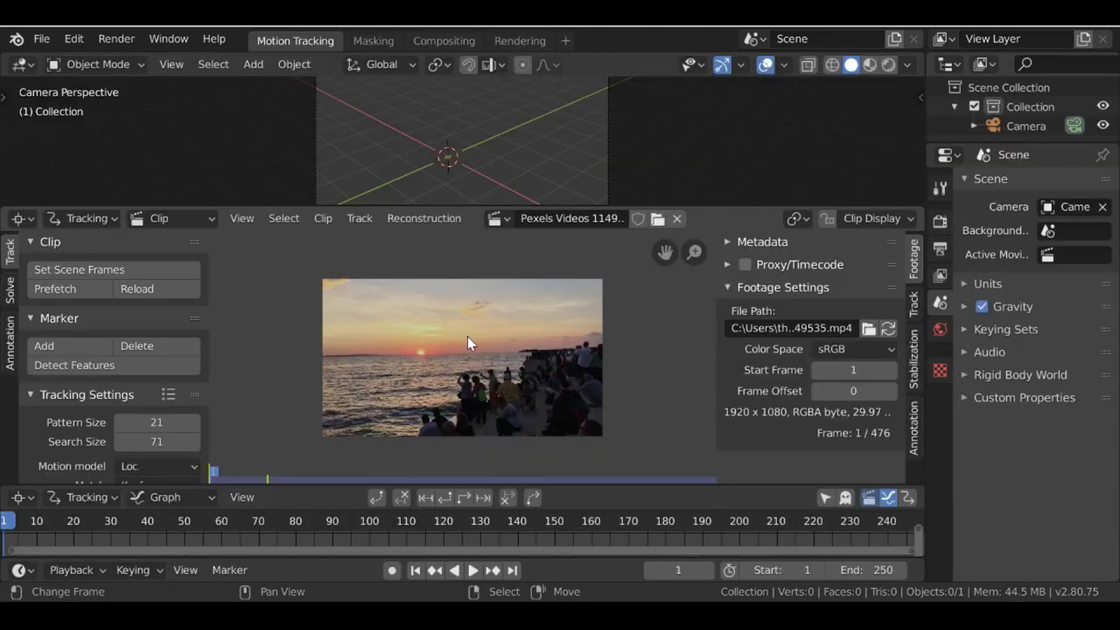
left_click_drag(355, 487, 354, 451)
scroll(353, 535, "down", 4)
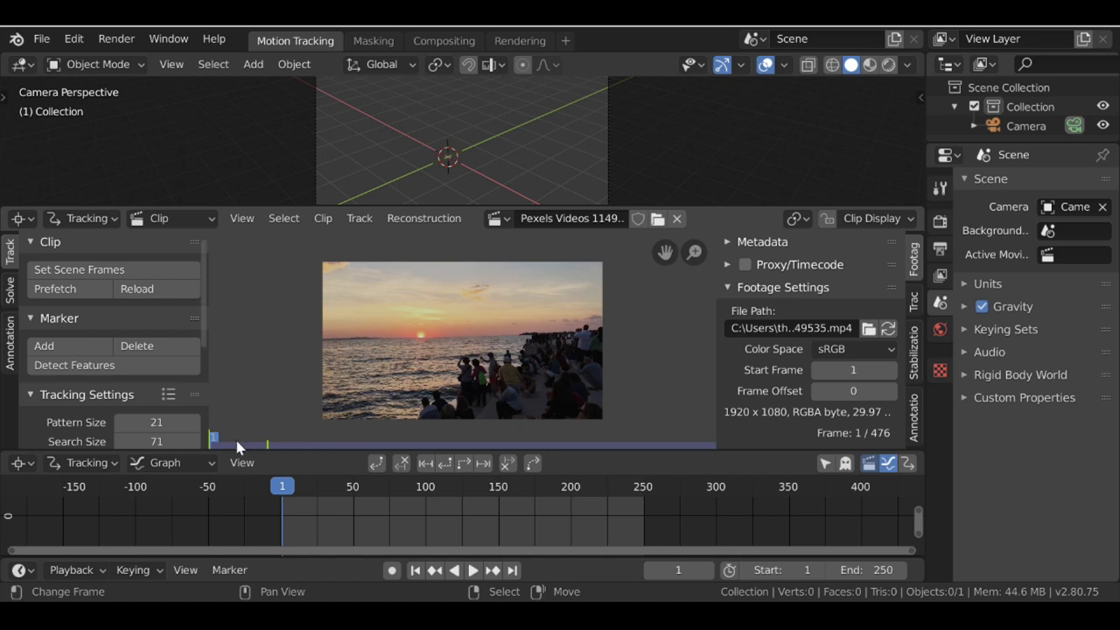
scroll(621, 536, "down", 2)
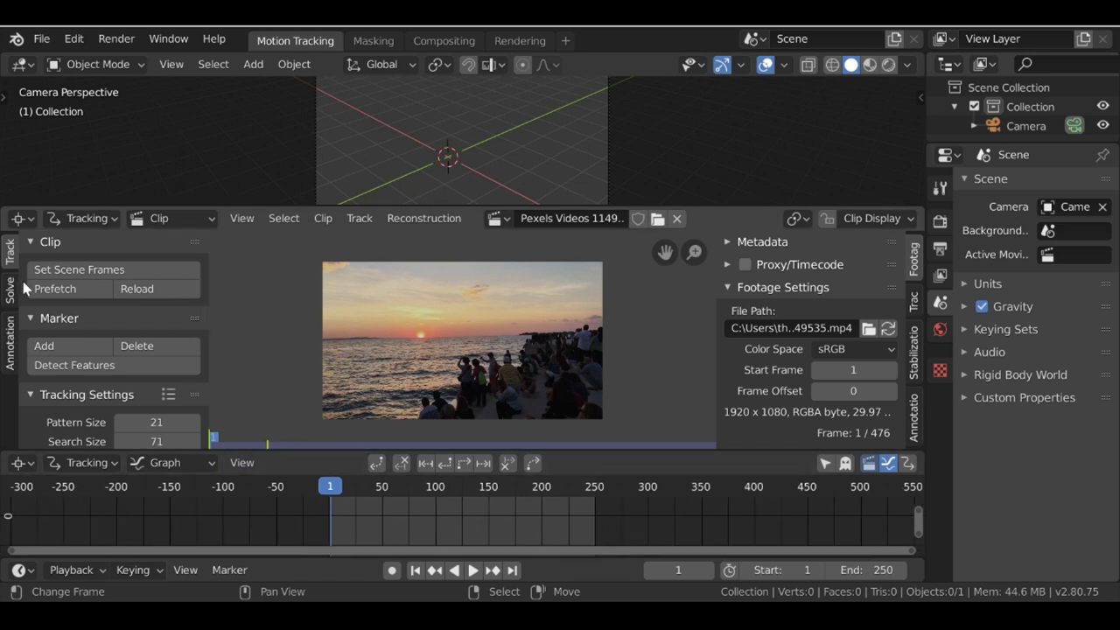
Step: Match the scene's frame range to the clip's length and prefetch the clip's frames
left_click(144, 267)
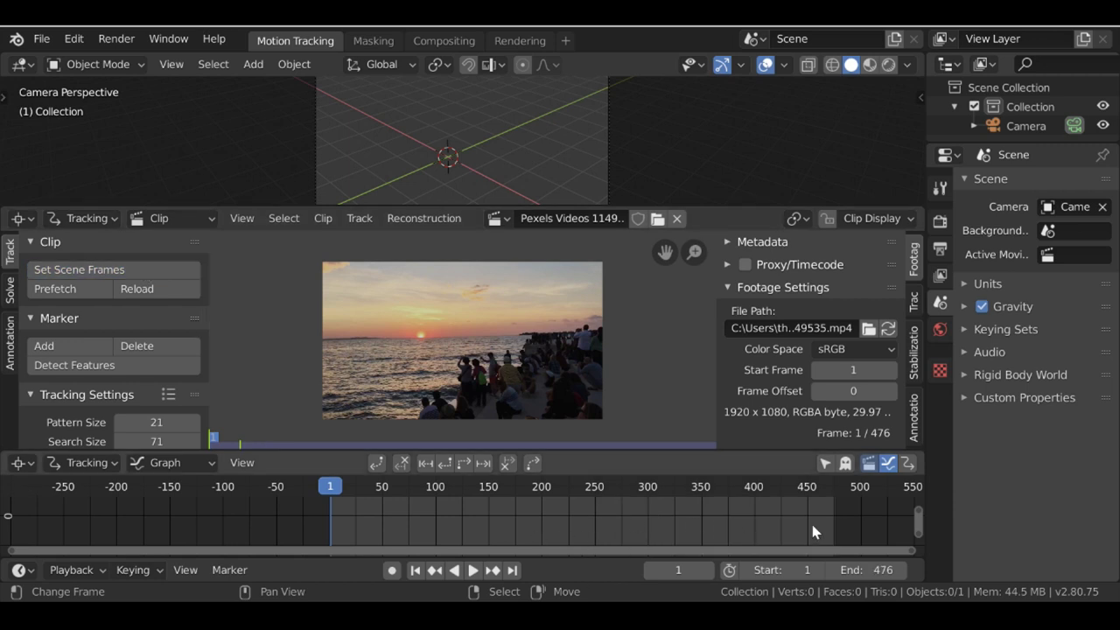
scroll(570, 503, "down", 1)
scroll(417, 381, "down", 1)
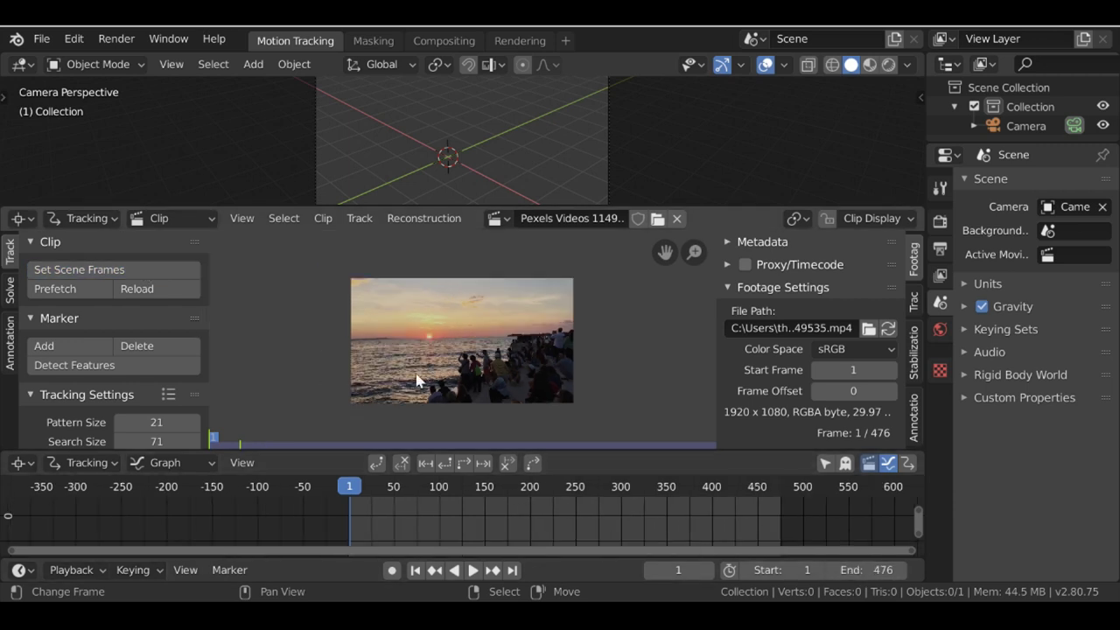
left_click(61, 291)
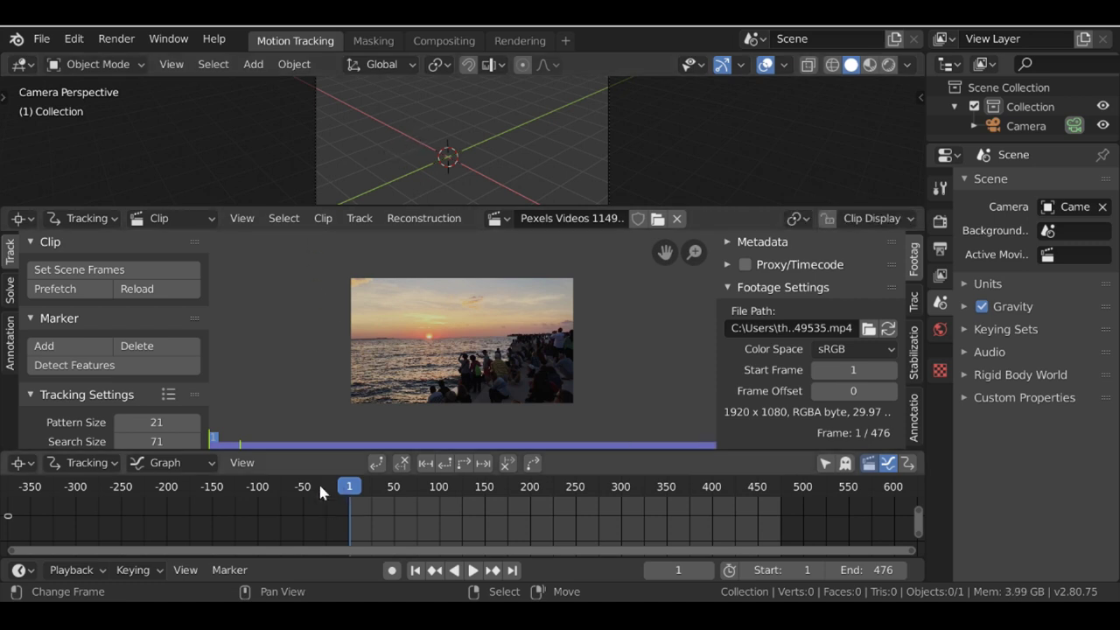
Step: Scrub through the footage, set the scene's end frame to 271 and return to frame 1
left_click_drag(357, 530, 422, 516)
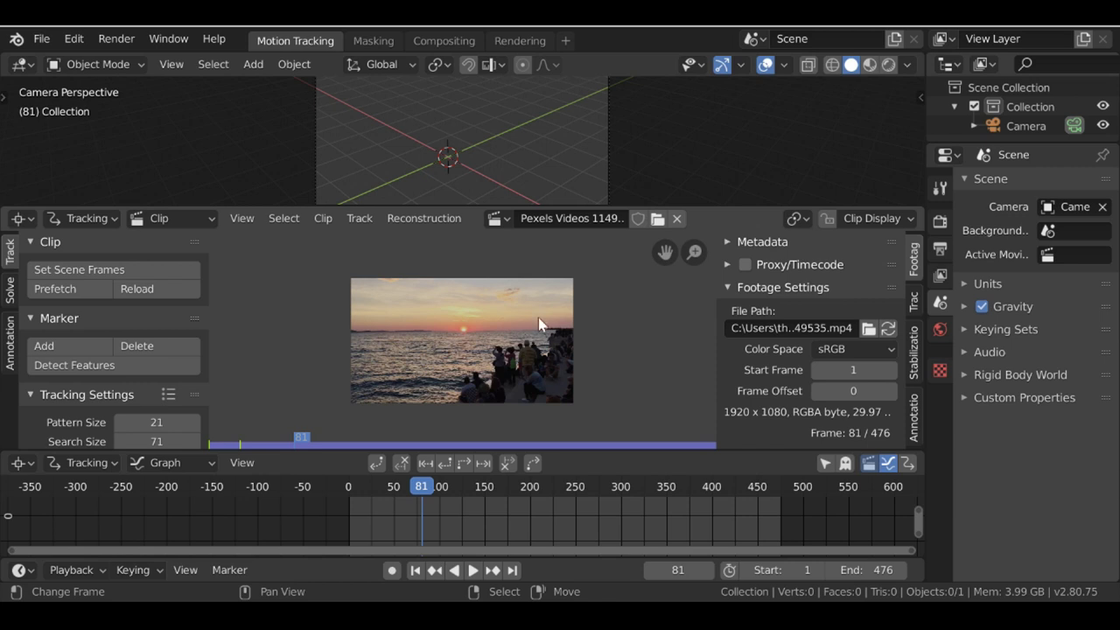
left_click_drag(420, 510, 522, 442)
left_click_drag(525, 503, 576, 499)
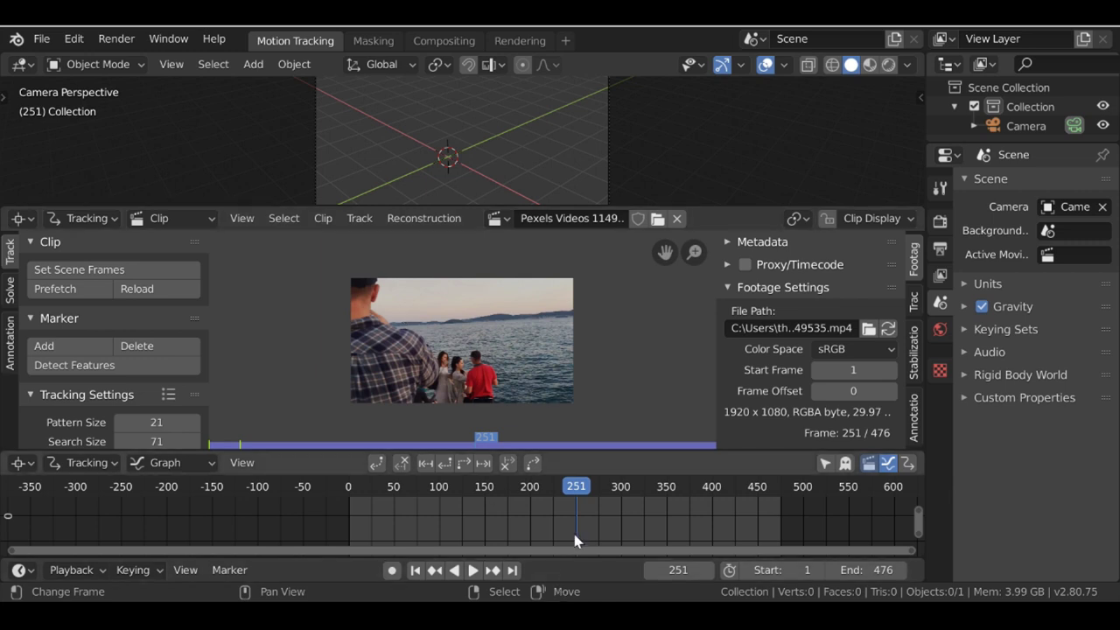
left_click_drag(578, 528, 596, 528)
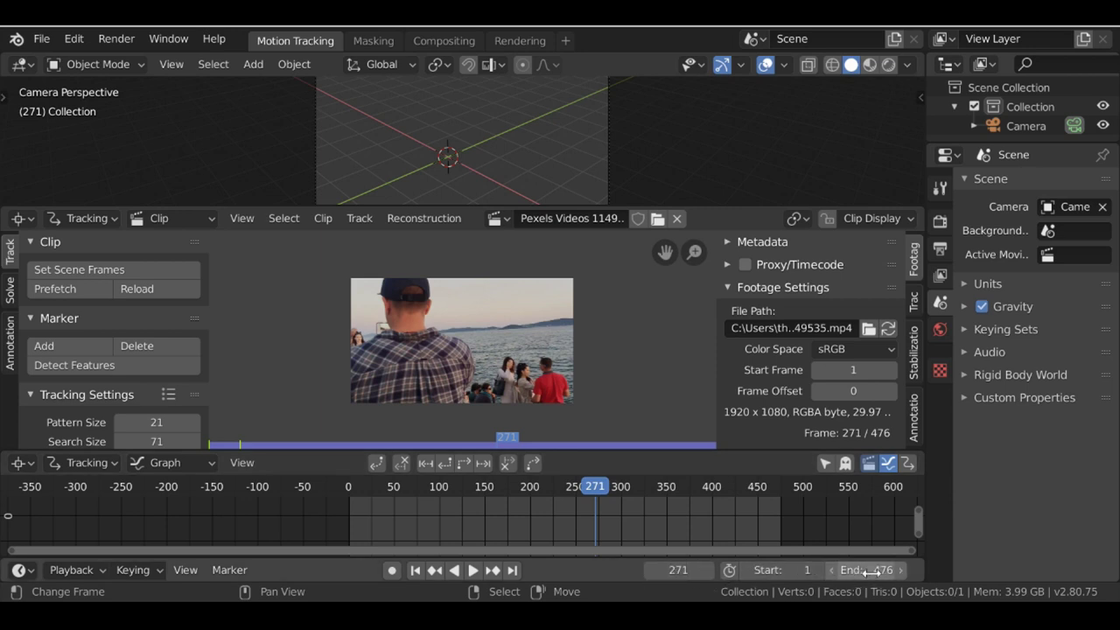
key("ctrl+v")
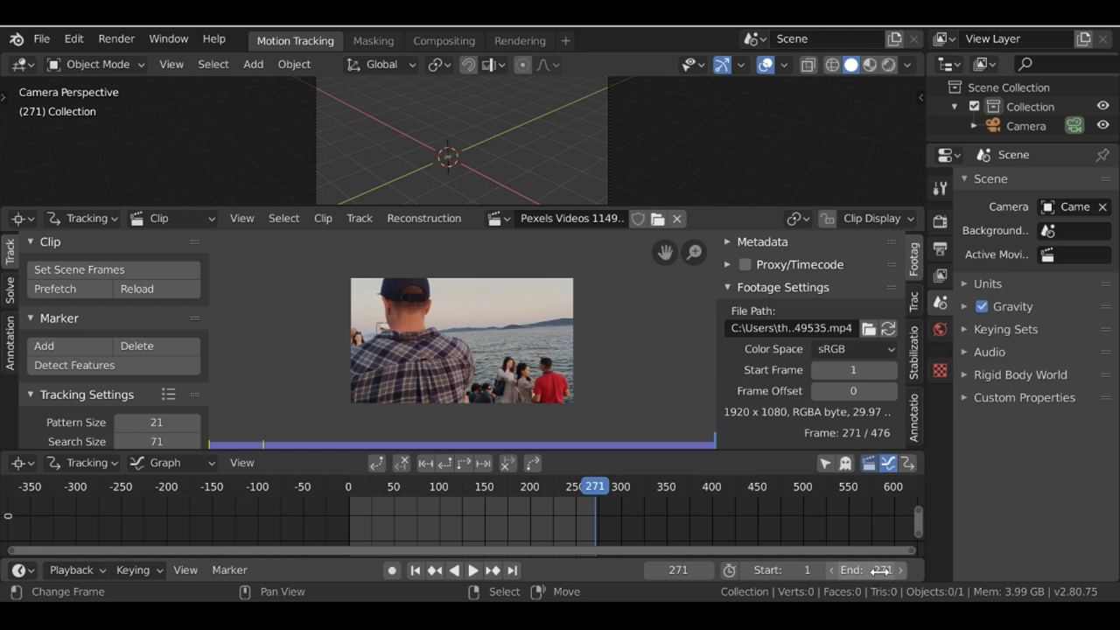
left_click_drag(525, 515, 454, 514)
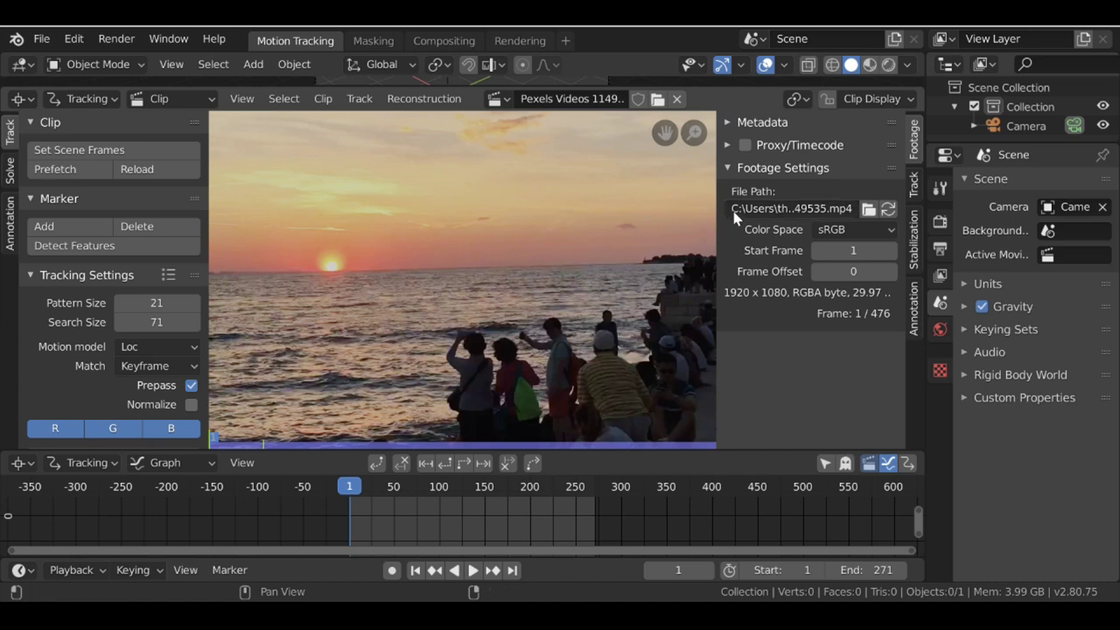
Step: Set the tracking defaults to the LocRot motion model and Previous frame matching, with Normalize enabled
left_click(917, 185)
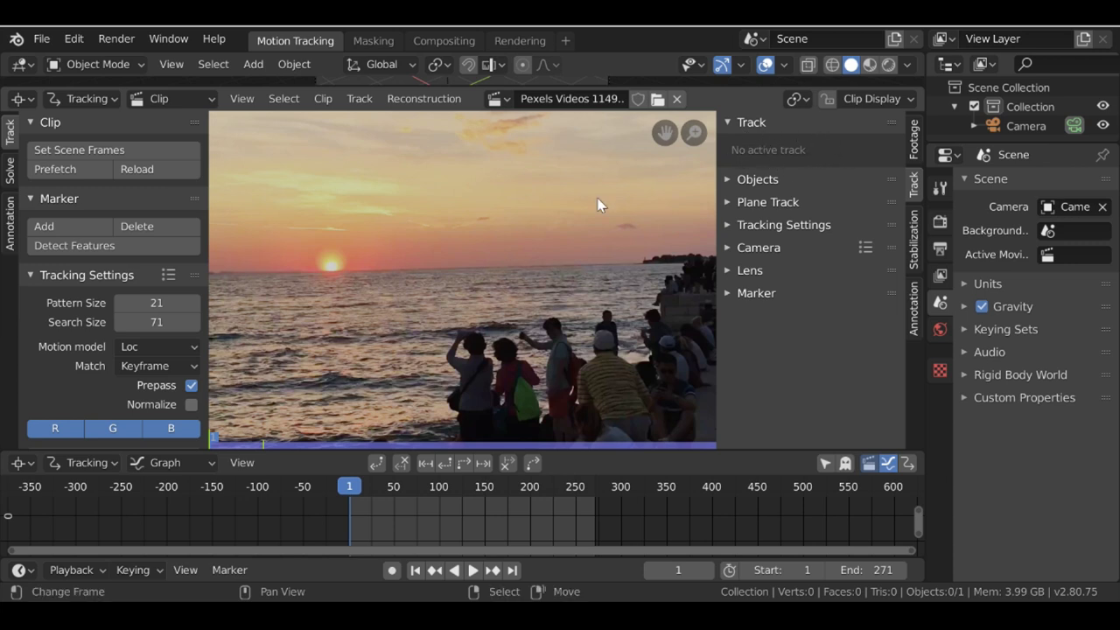
scroll(44, 294, "down", 2)
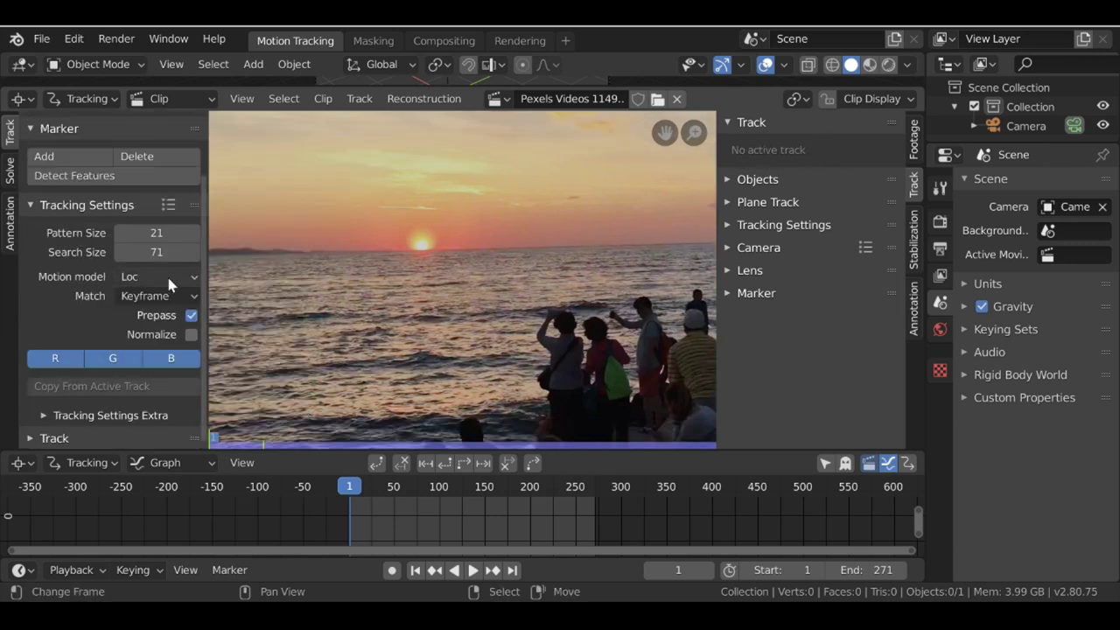
left_click(133, 279)
left_click(179, 382)
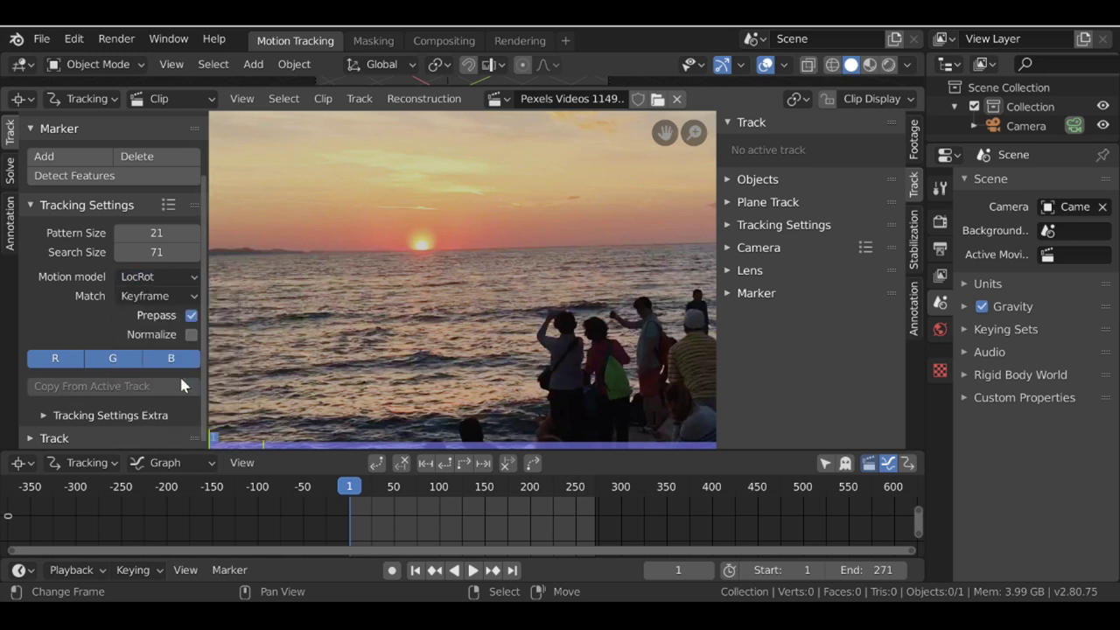
left_click(154, 297)
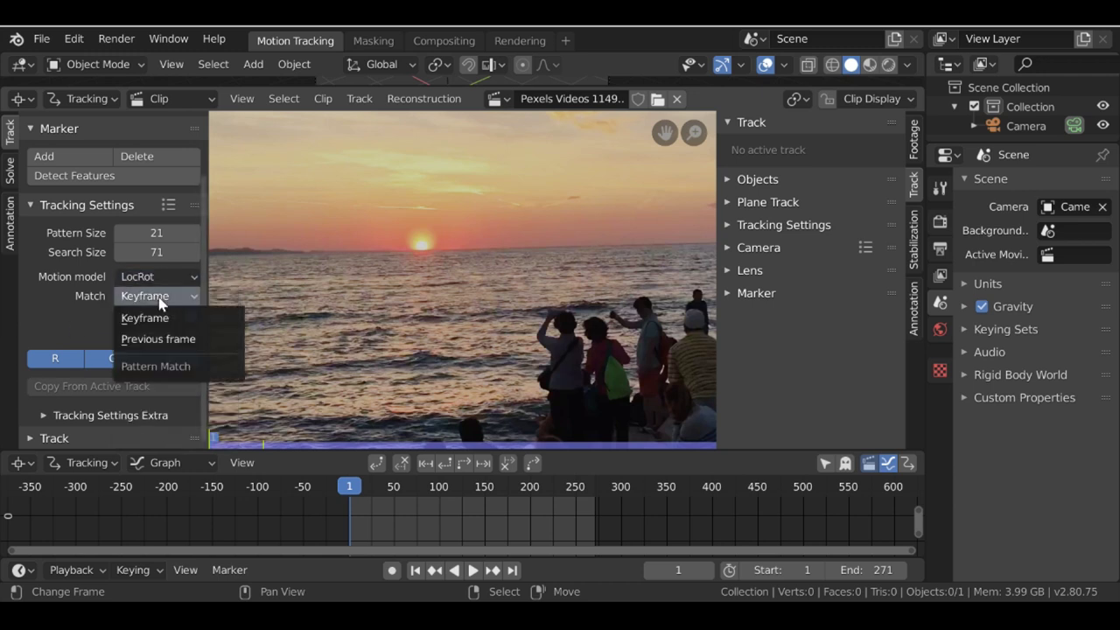
left_click(124, 347)
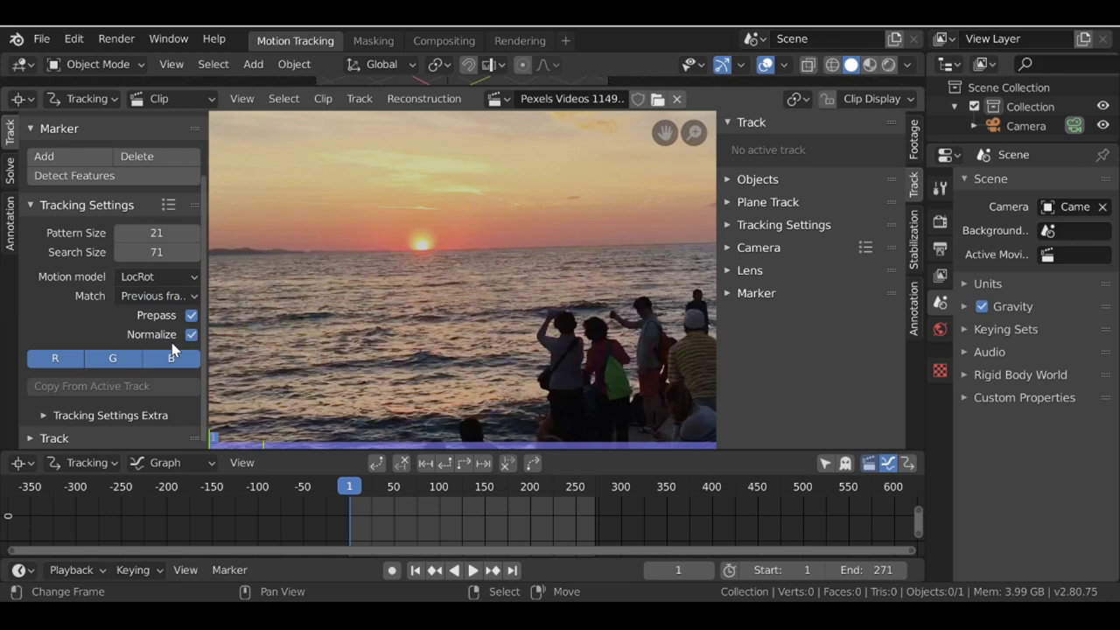
left_click(166, 335)
scroll(168, 317, "up", 1)
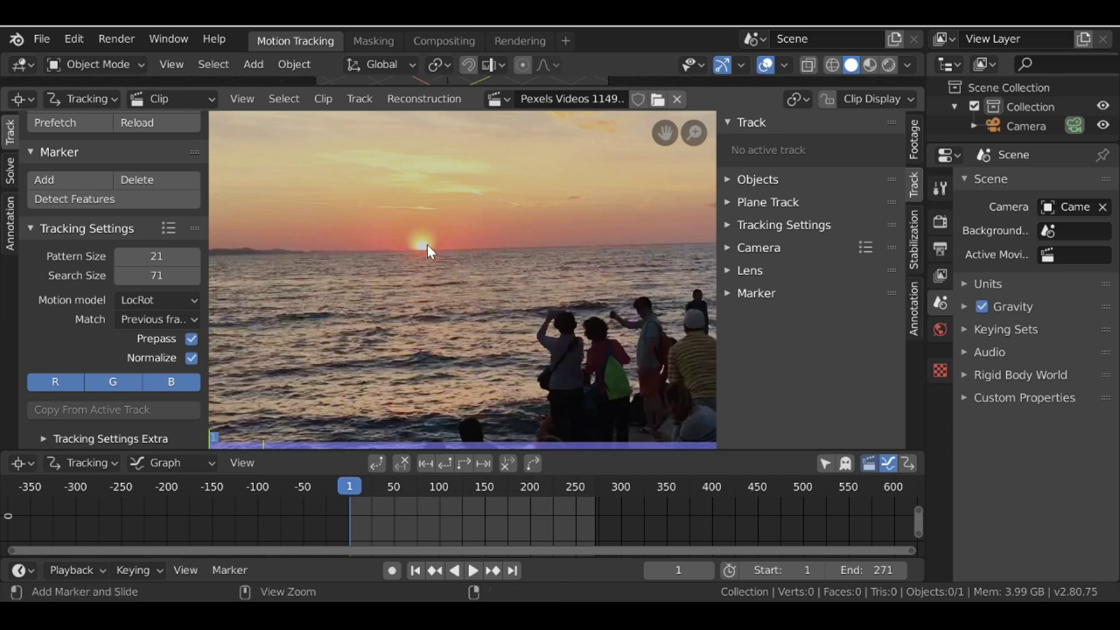
Step: Add a tracking marker at the horizon just to the right of the sun
left_click(464, 244, "ctrl")
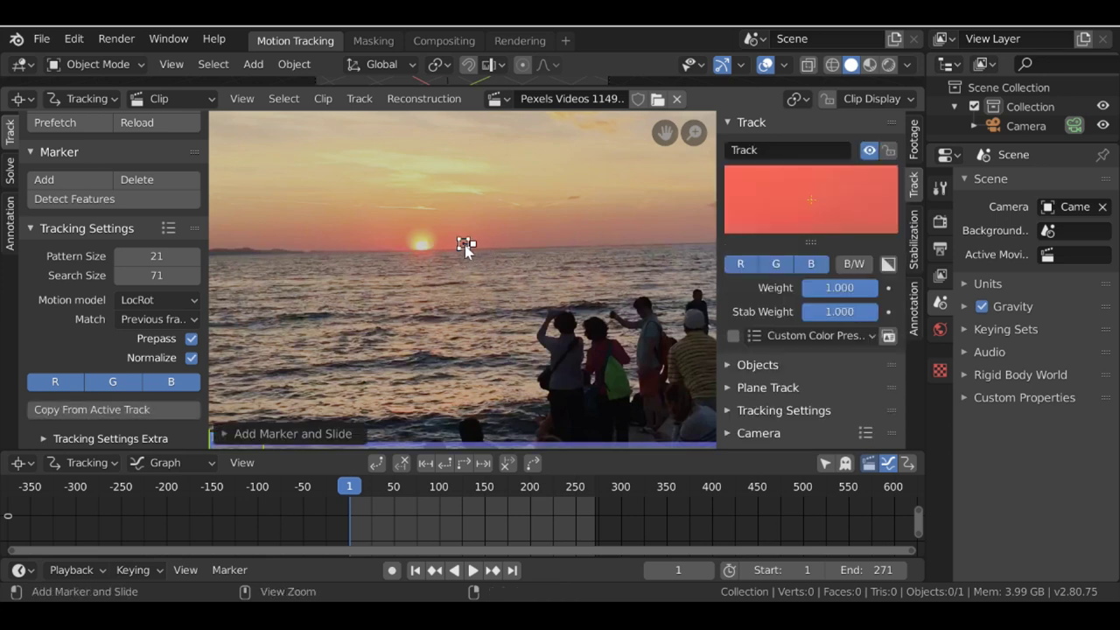
scroll(461, 248, "up", 1)
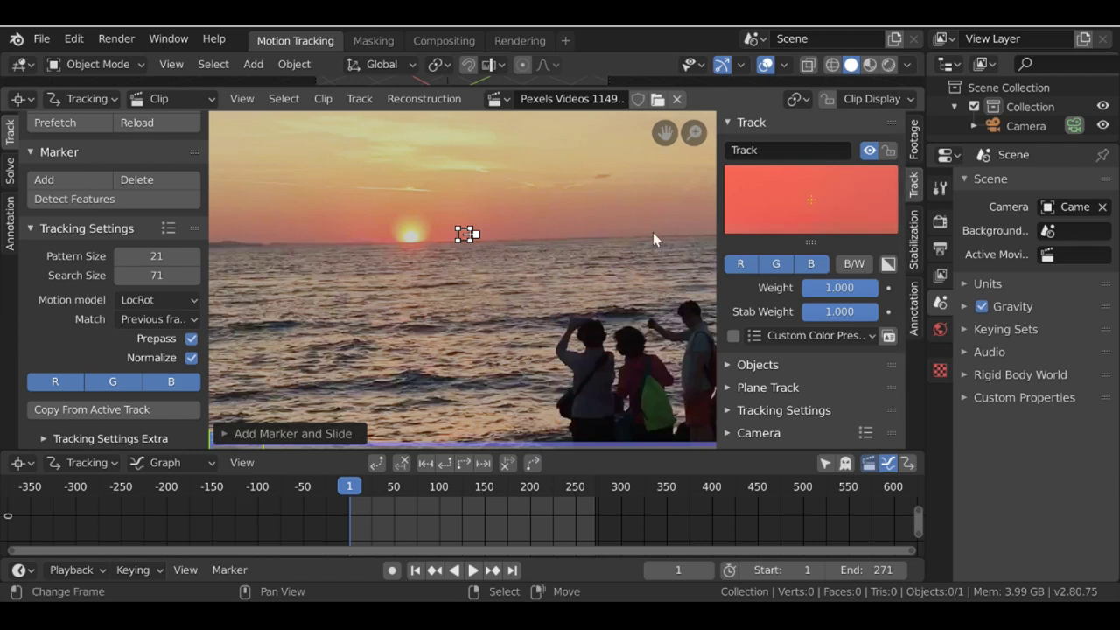
middle_click_drag(542, 250, 520, 268)
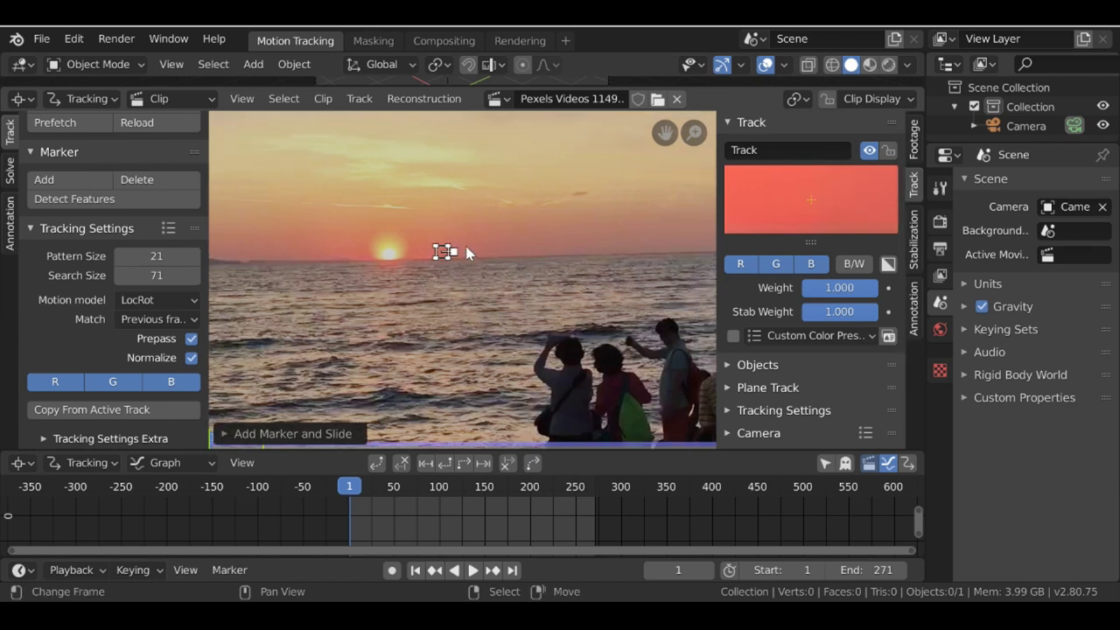
scroll(441, 237, "up", 4)
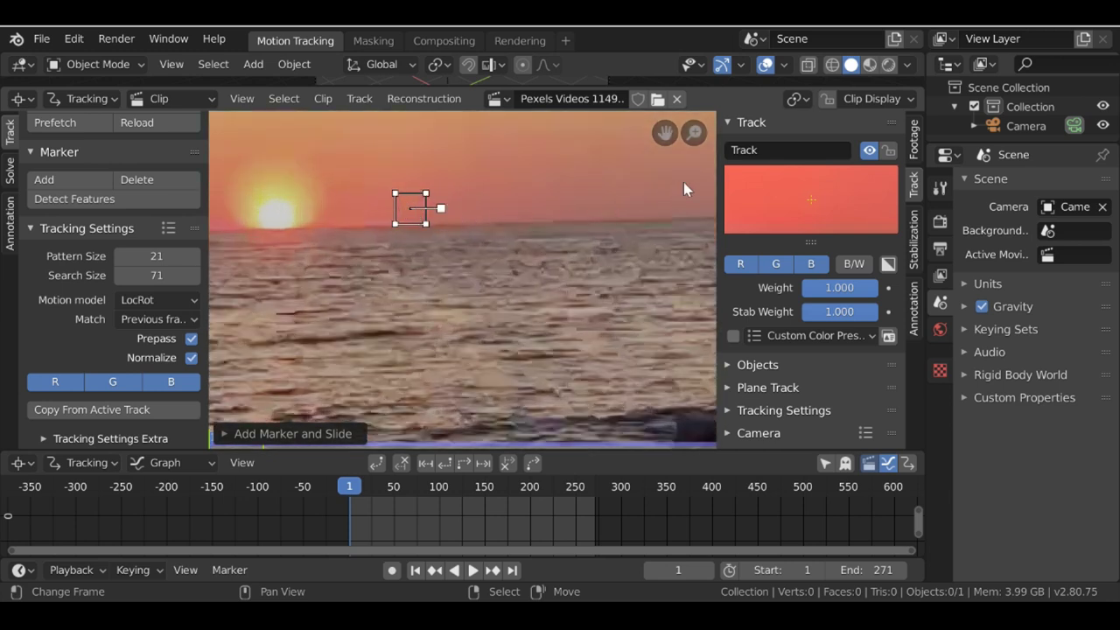
Step: Display the marker's search area and enlarge it around the pattern box
left_click(875, 100)
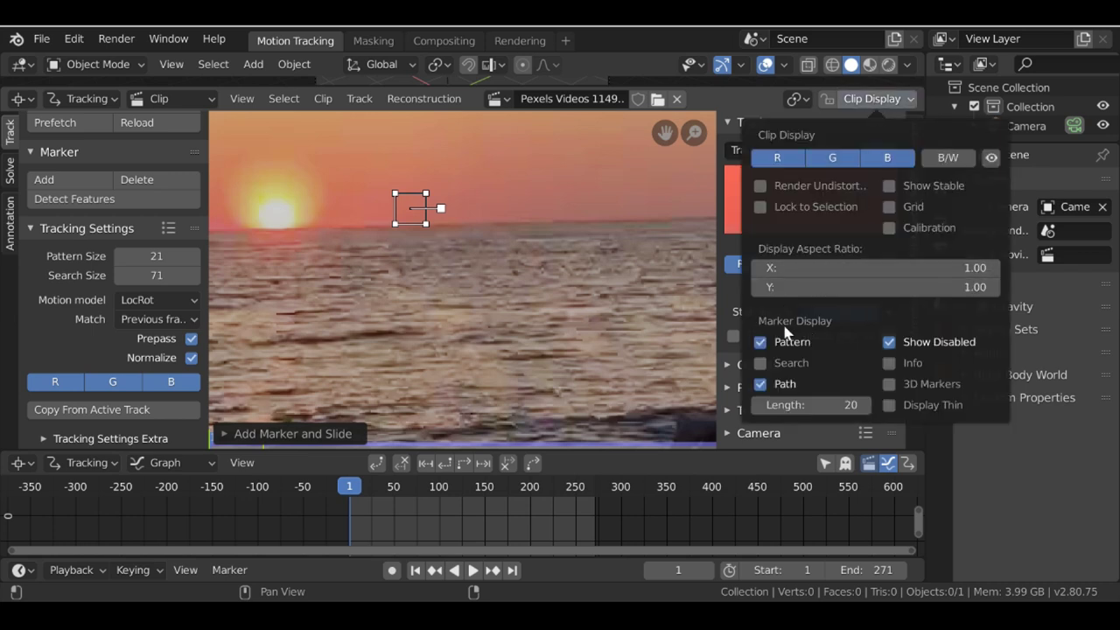
left_click(759, 362)
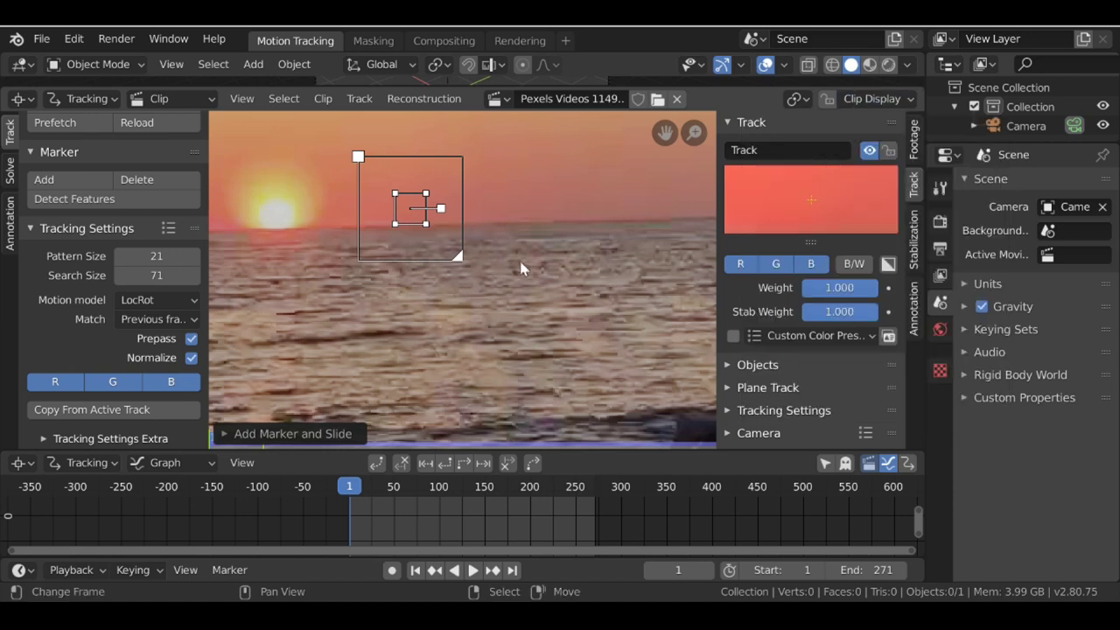
mouse_move(455, 254)
left_mouse_down()
mouse_move(511, 308)
mouse_move(450, 250)
left_mouse_up()
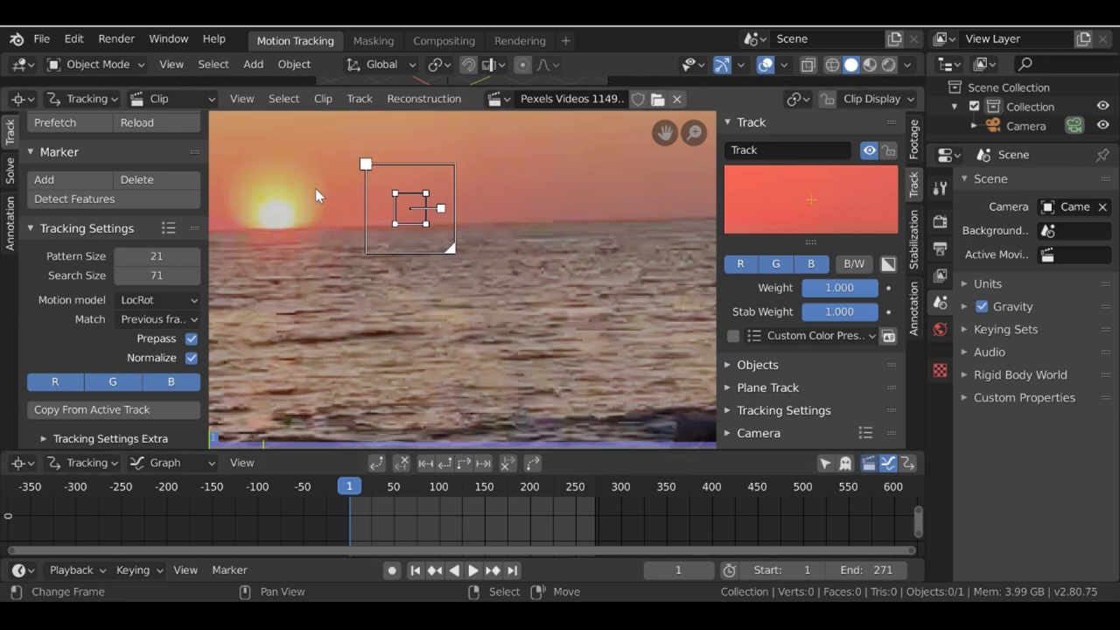
left_click_drag(451, 250, 469, 266)
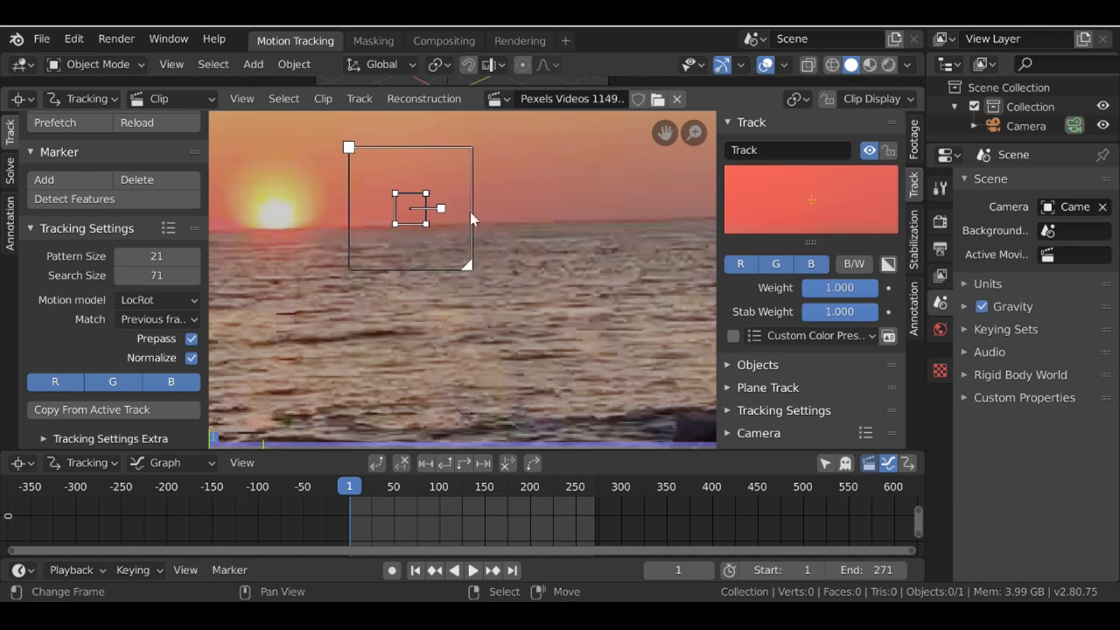
Step: Move the marker onto the sun, scaling its pattern to cover the disc with a tighter search area
scroll(451, 227, "down", 3)
key("g")
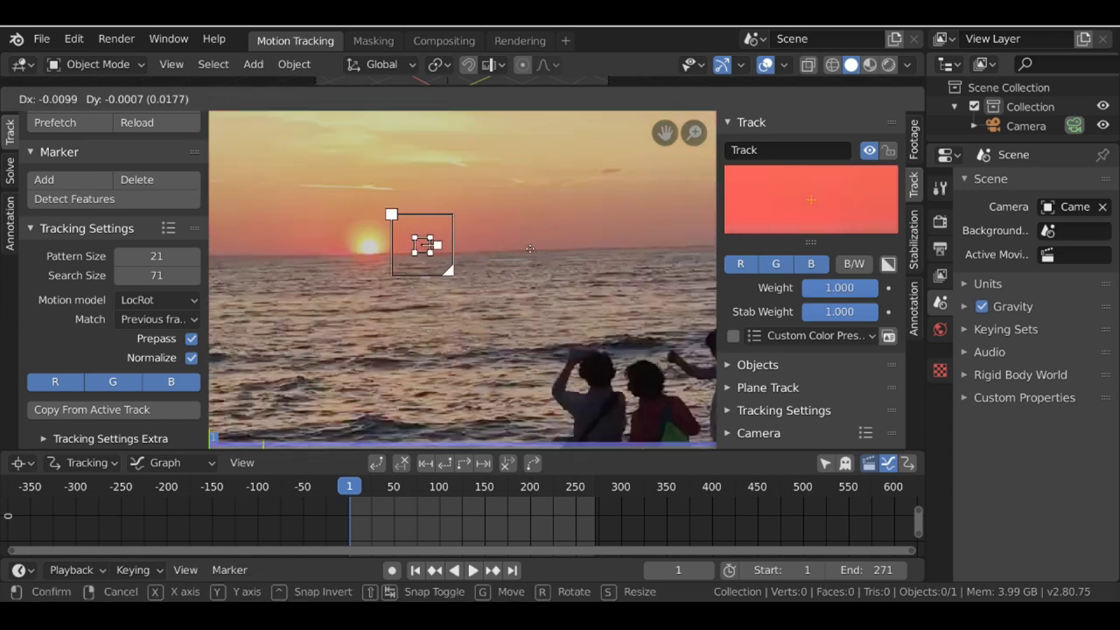
left_click(479, 253)
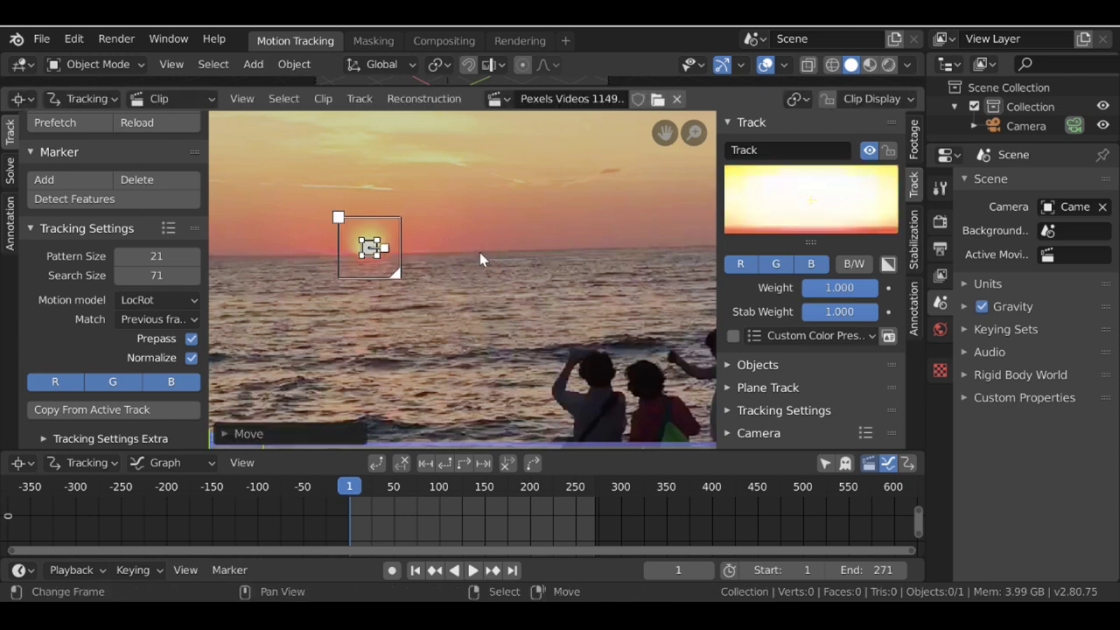
key("s")
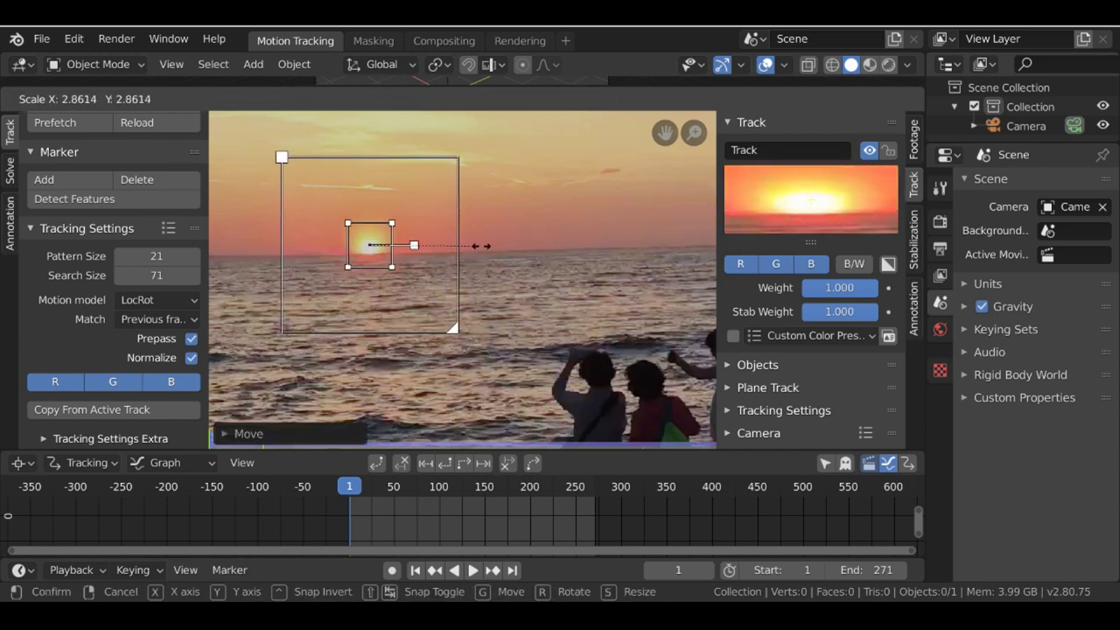
left_click(470, 246)
left_click_drag(446, 322, 414, 289)
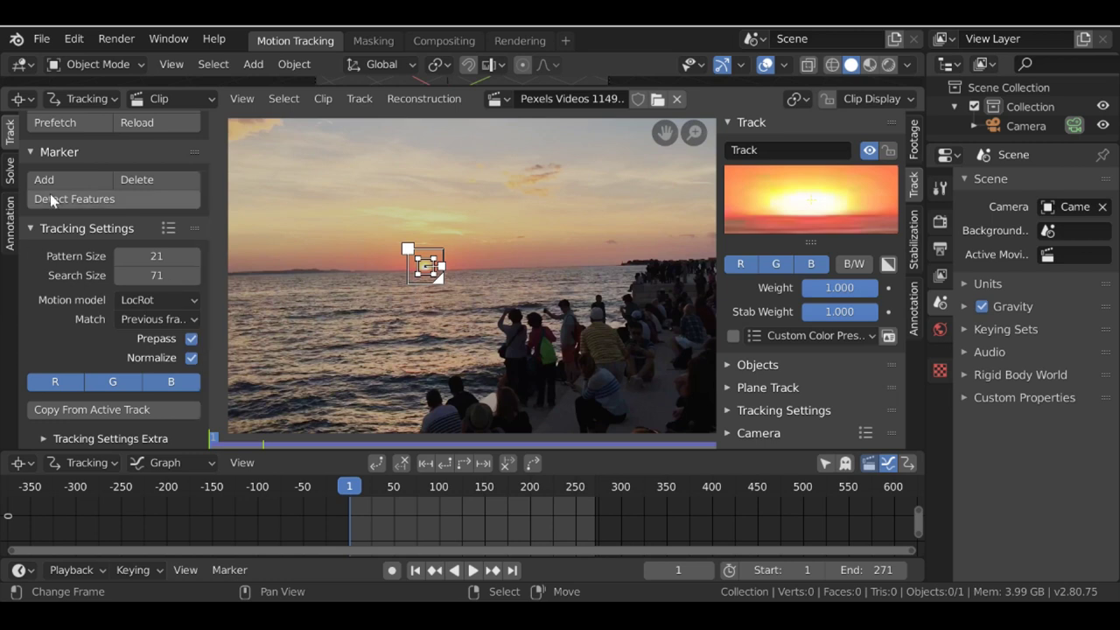
Step: Hide the clip editor's tool sidebar and track the sun marker forward from frame 1
scroll(62, 242, "down", 1)
left_click(43, 439)
scroll(52, 410, "down", 4)
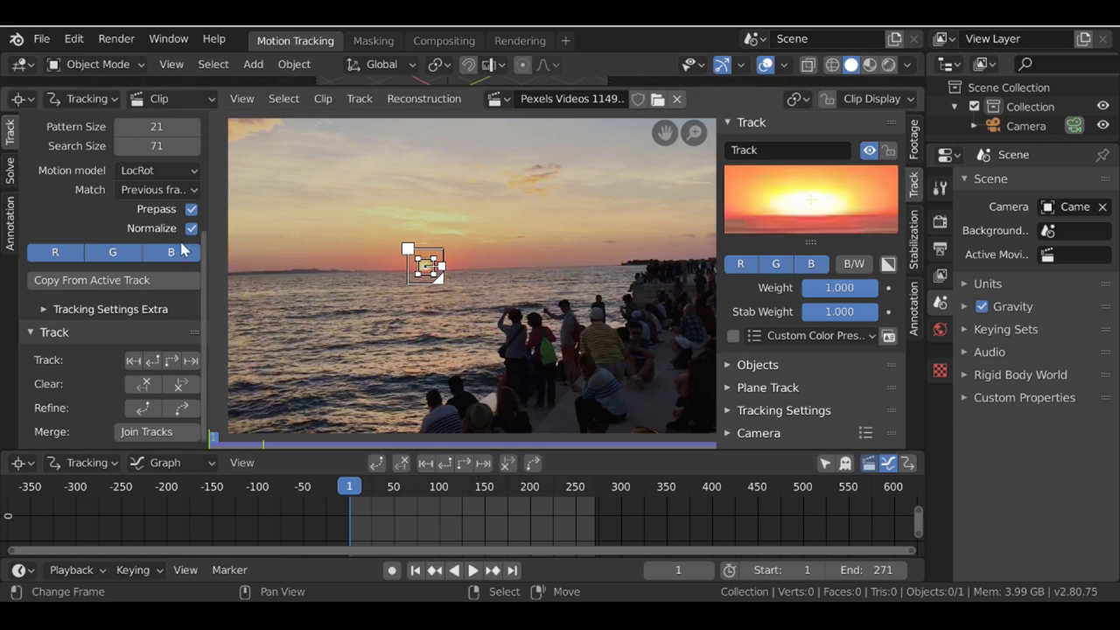
key("t")
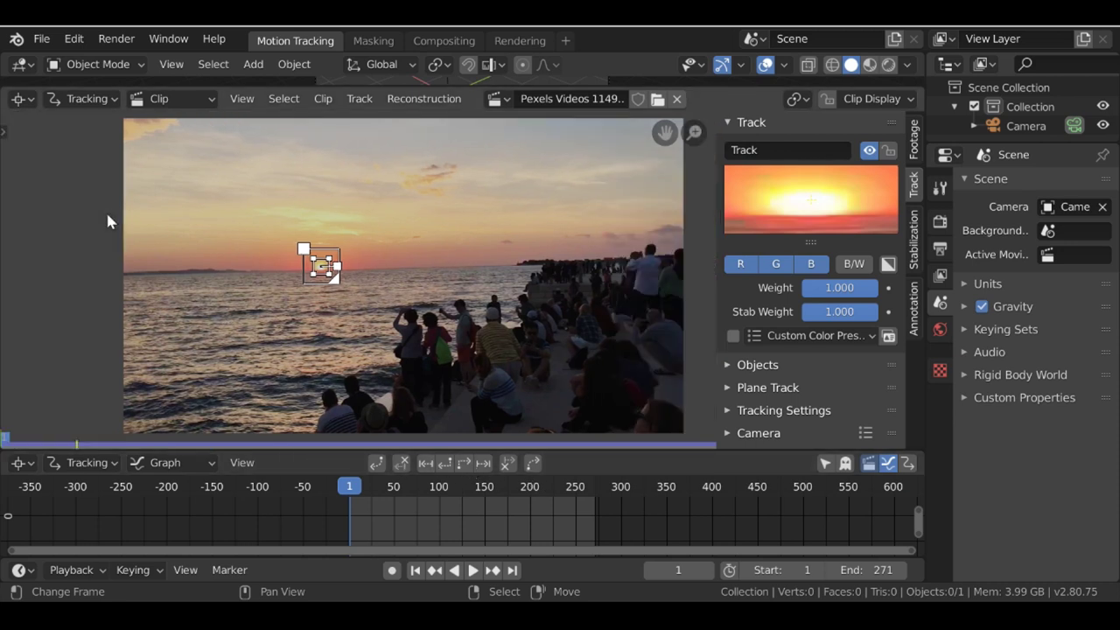
scroll(316, 311, "up", 1)
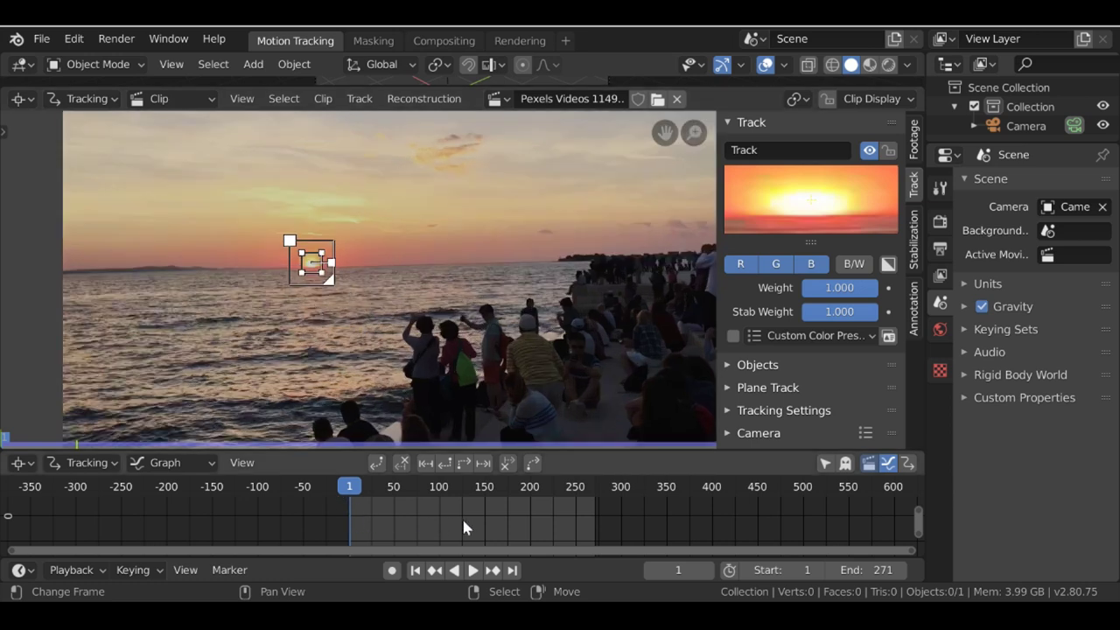
left_click(465, 469)
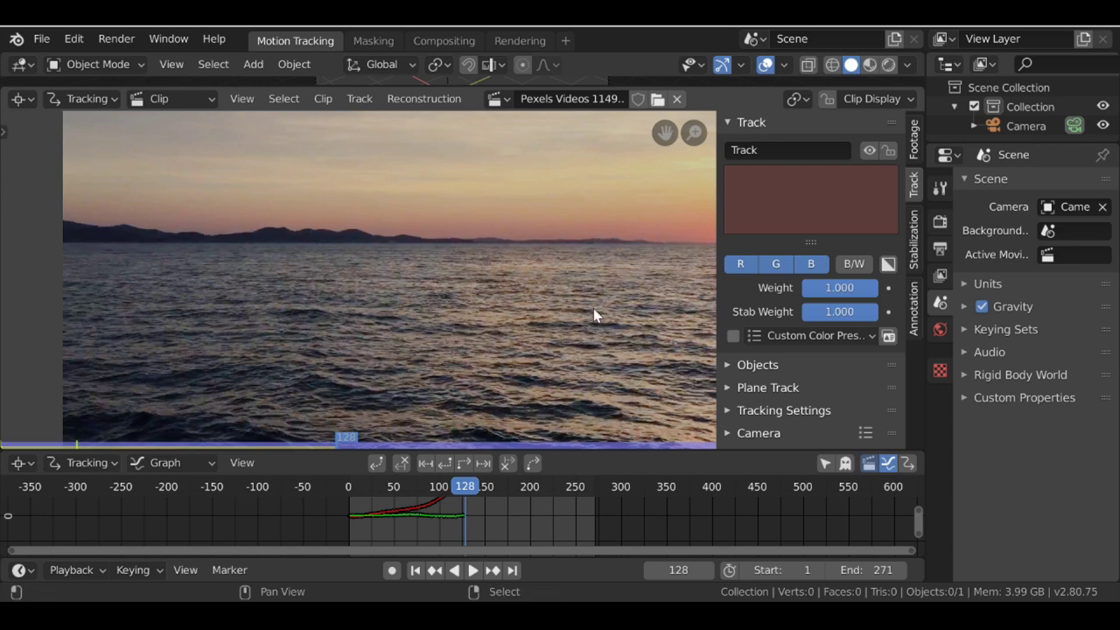
Step: Step through frames 126 to 128 to examine where the sun marker's track ends at the edge of the footage
scroll(594, 316, "up", 3)
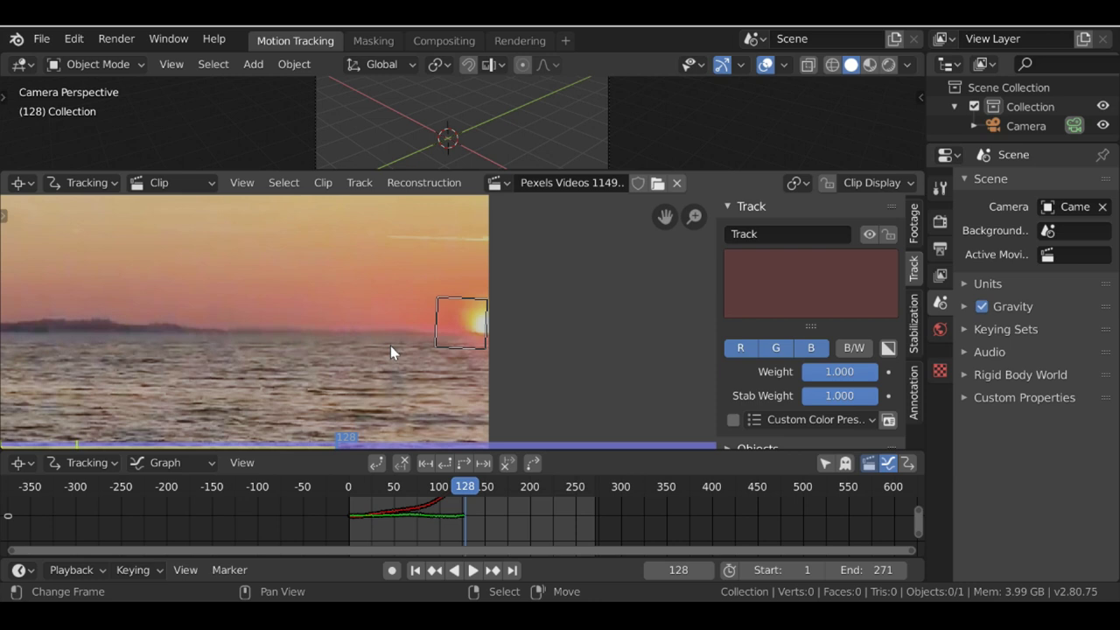
key("Left")
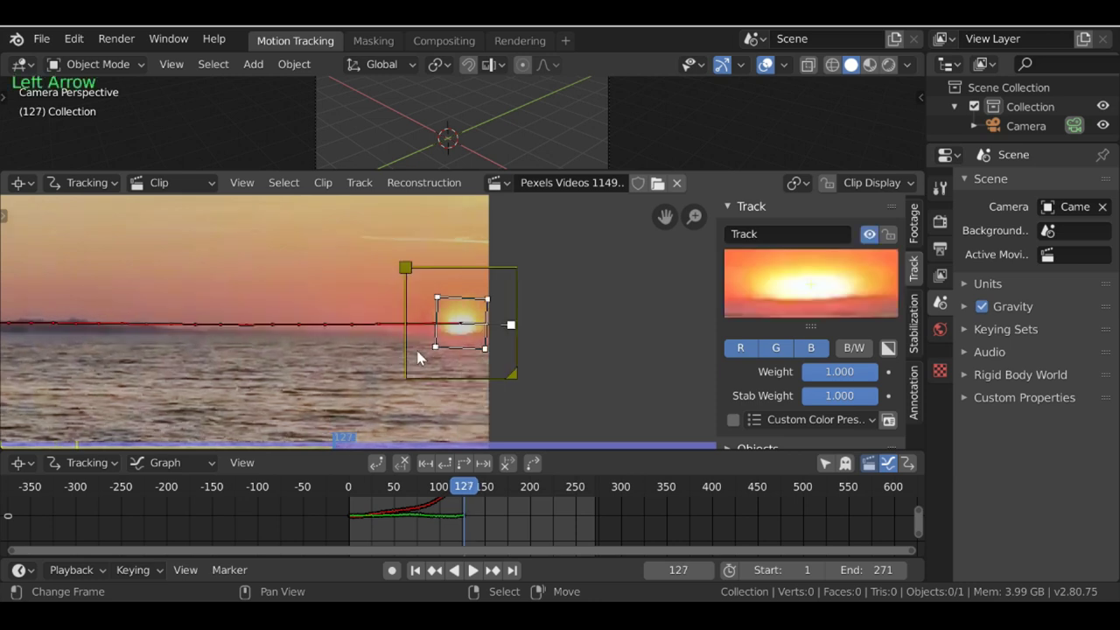
key("Left")
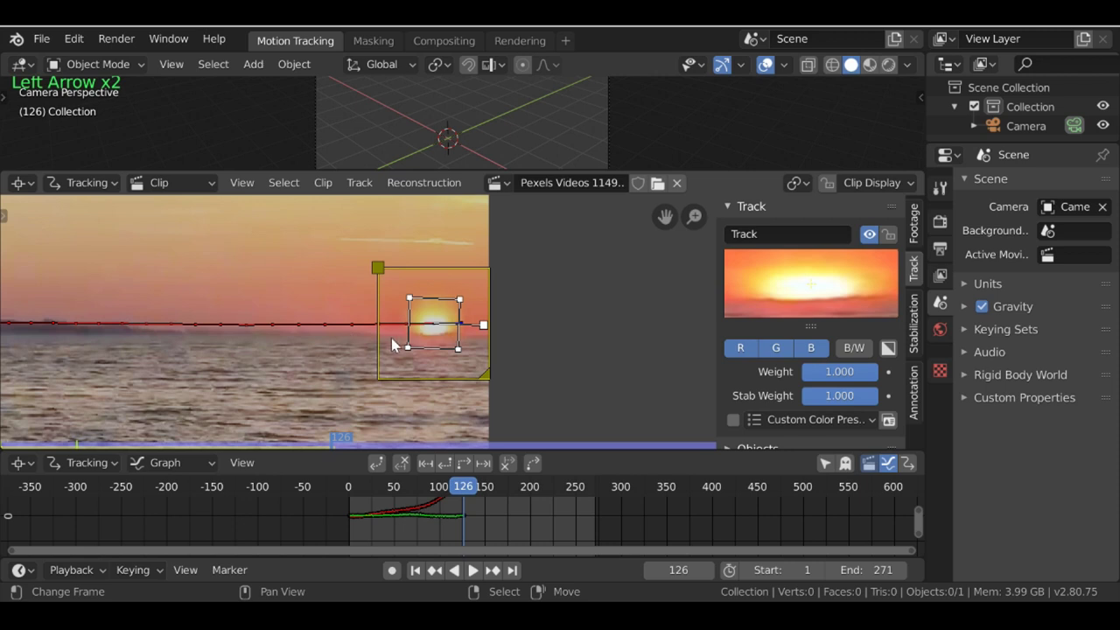
key("Right")
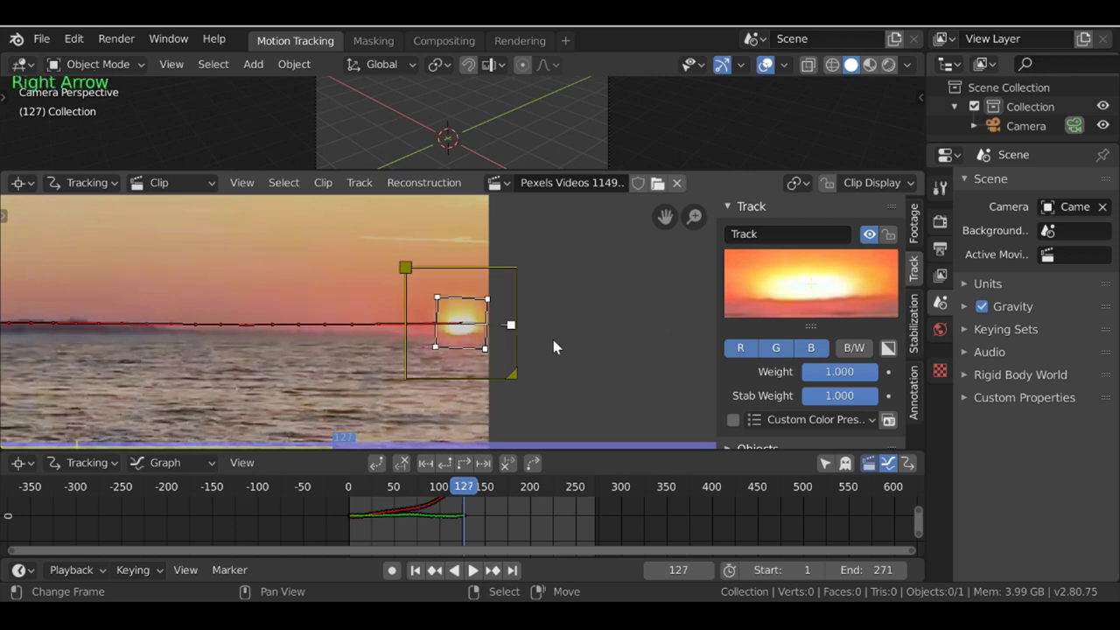
key("Right")
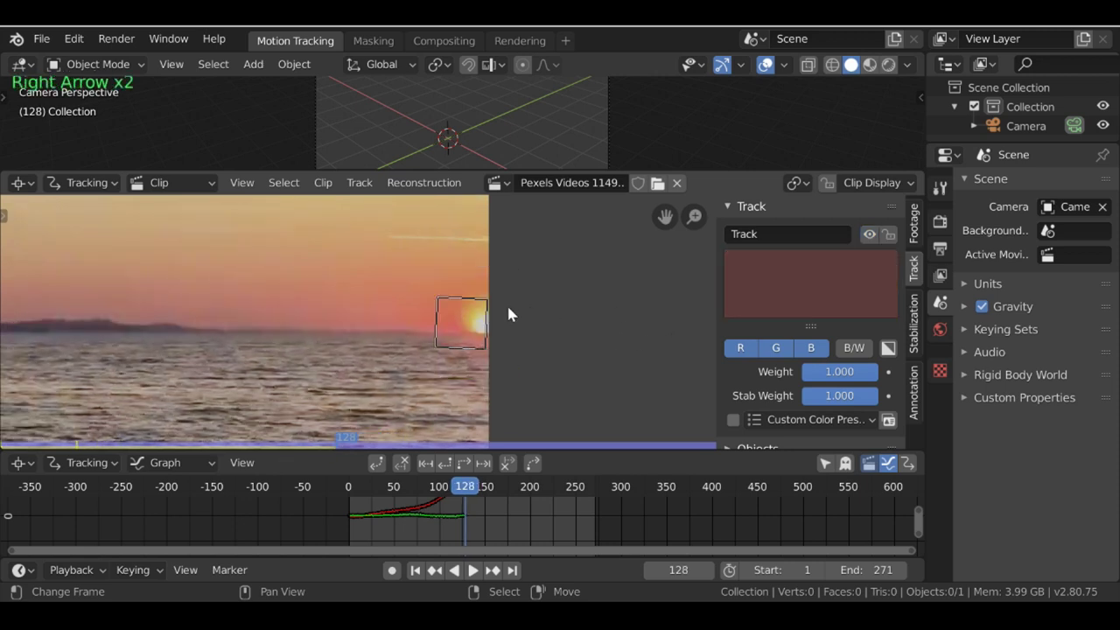
scroll(470, 372, "down", 2)
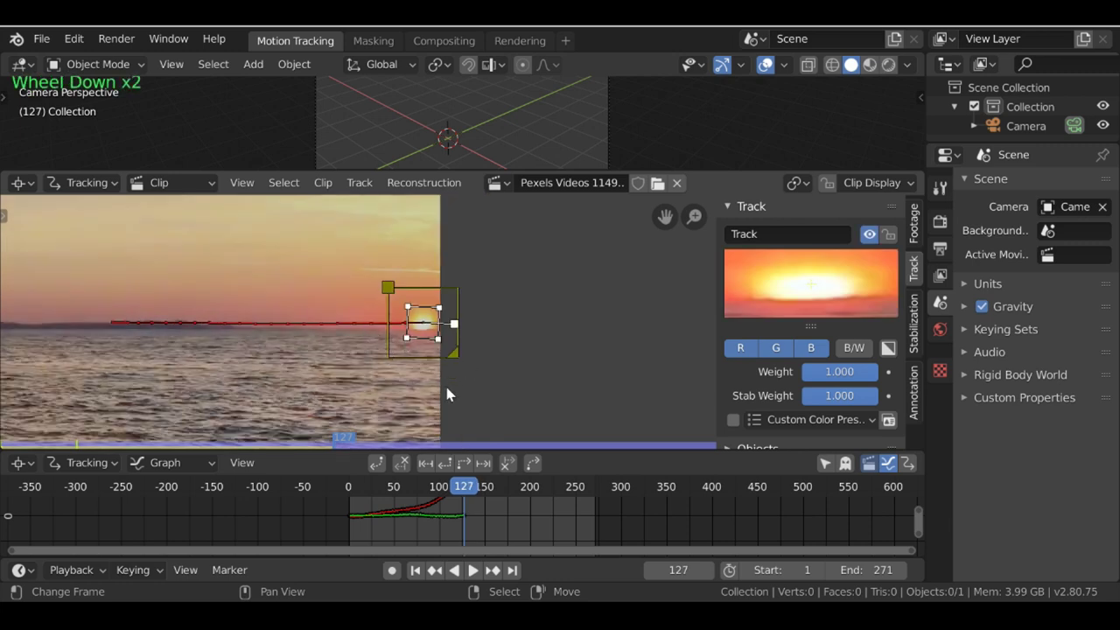
Step: Return to frame 1 and add a tracking marker on the tip of the dark headland at the horizon
left_click(417, 570)
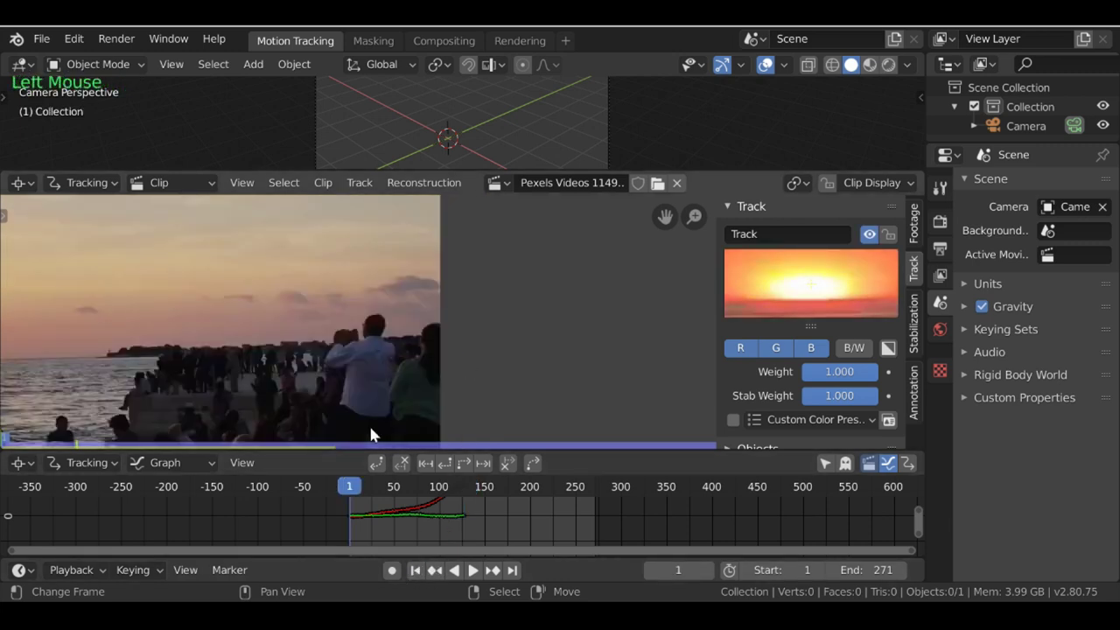
middle_click_drag(277, 372, 472, 354, "shift")
scroll(601, 334, "up", 2)
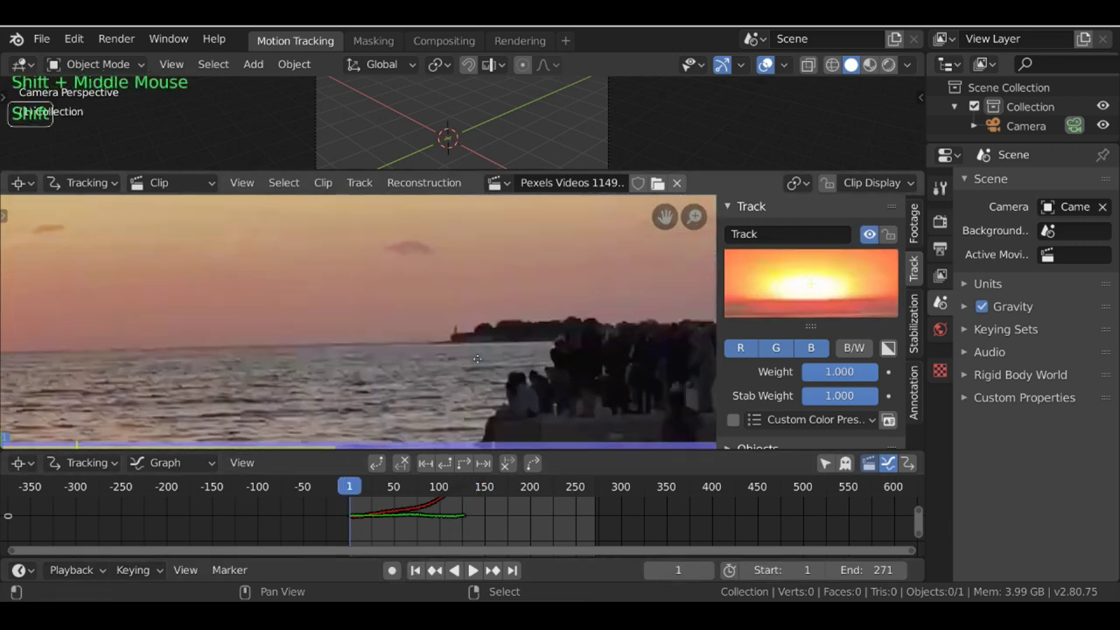
scroll(460, 358, "up", 3)
left_click(522, 368, "ctrl")
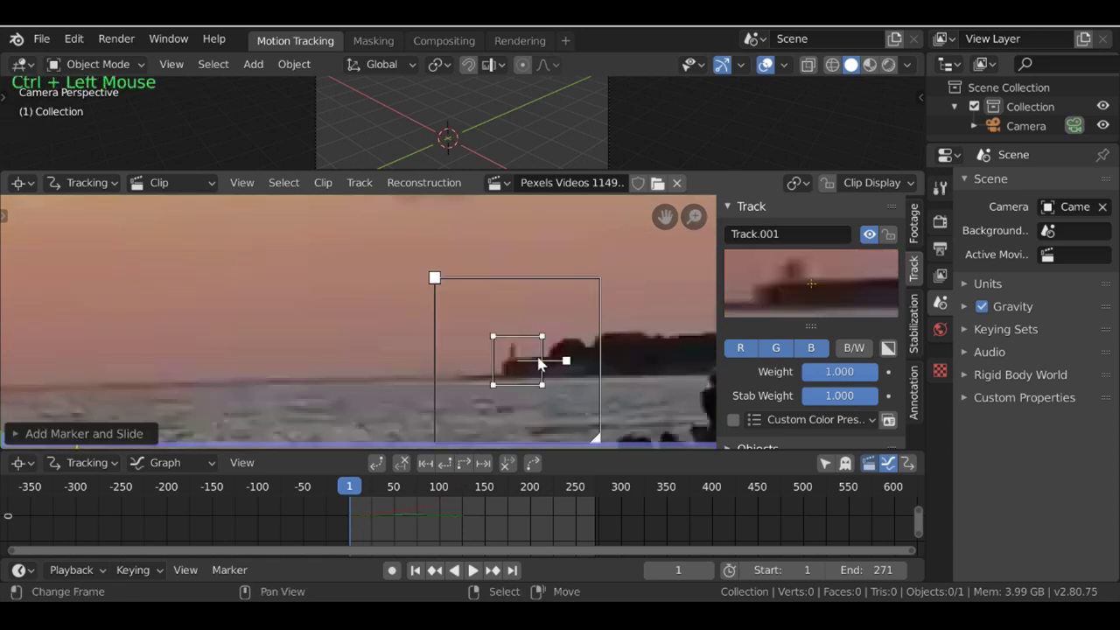
Step: Scale up the headland marker and tighten its search area around the pattern
key("s")
left_click(572, 372)
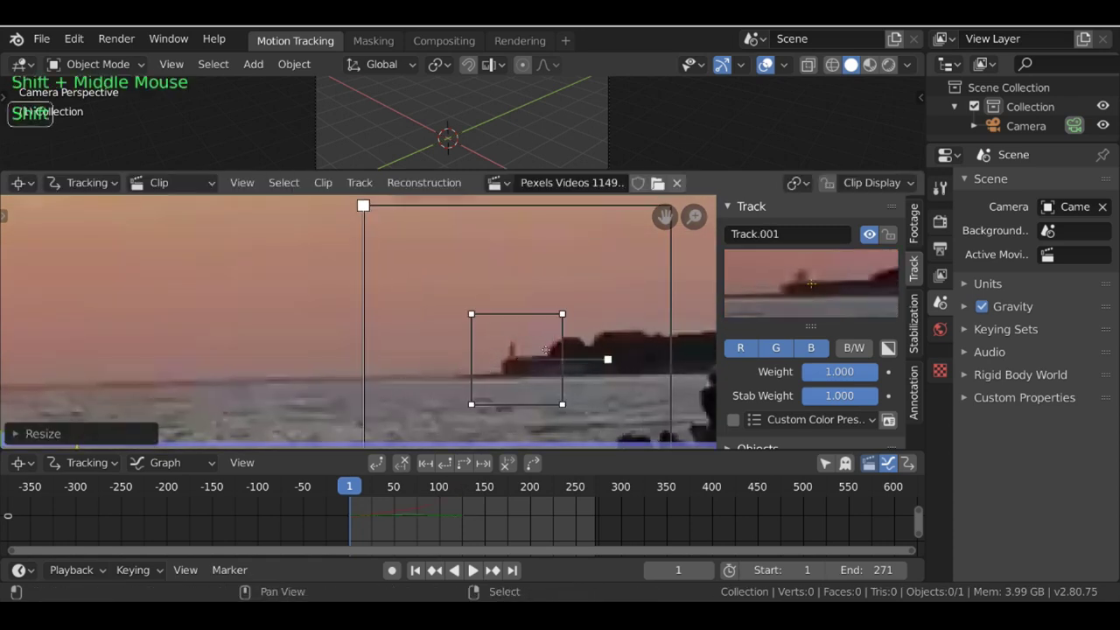
middle_click_drag(573, 372, 515, 305, "shift")
scroll(515, 305, "down", 1)
mouse_move(574, 402)
left_mouse_down()
mouse_move(536, 366)
mouse_move(544, 371)
left_mouse_up()
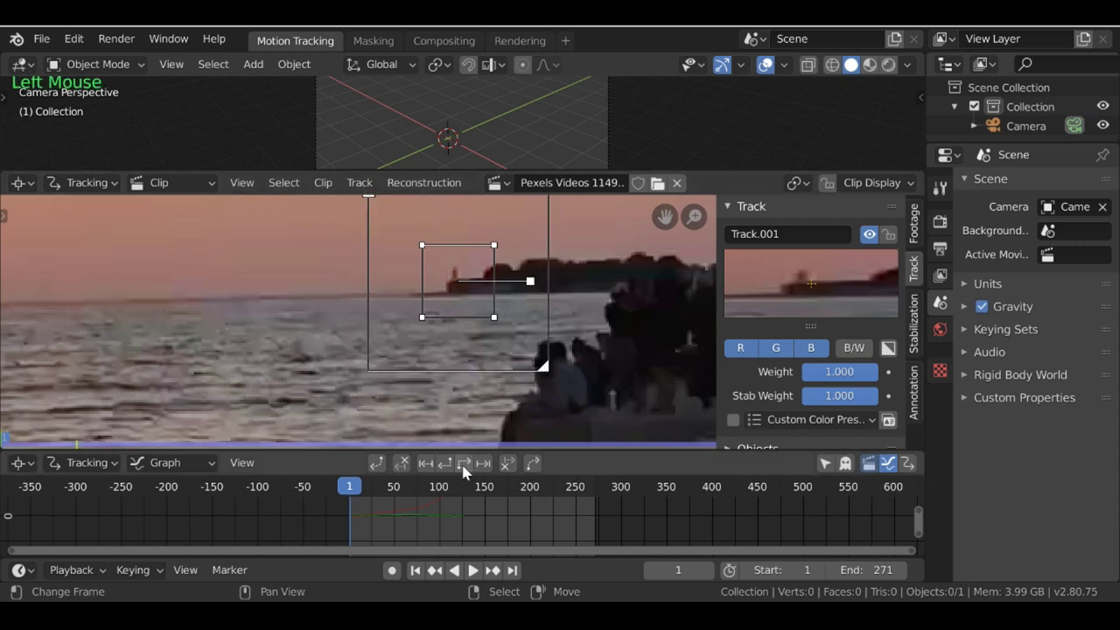
Step: Track the headland marker forward from frame 1 and check its last frames, around frame 96
double_click(463, 470)
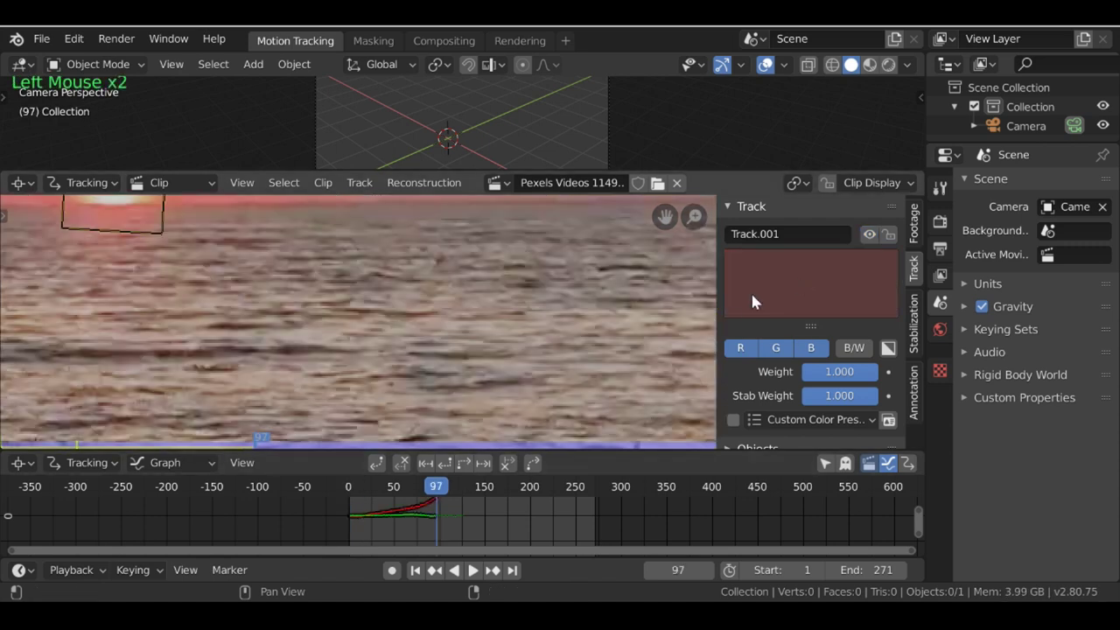
scroll(645, 302, "down", 5)
mouse_move(643, 305)
middle_mouse_down("shift")
mouse_move(429, 302)
mouse_move(401, 319)
mouse_move(403, 336)
middle_mouse_up("shift")
scroll(398, 298, "up", 5)
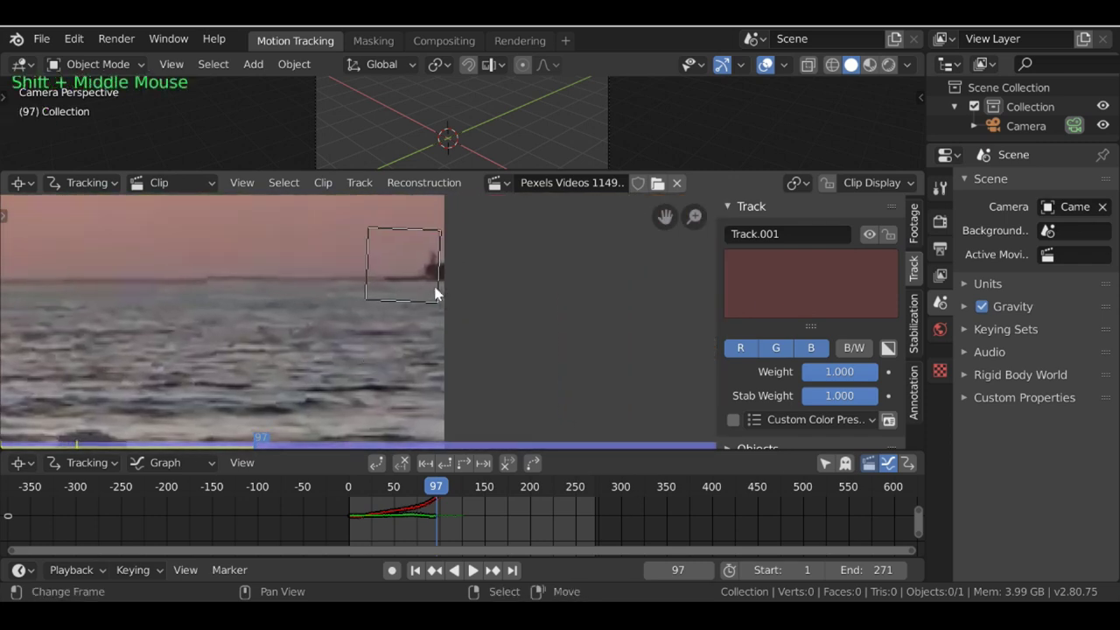
key("Left")
key("Left")
key("Right")
key("Right")
key("Left")
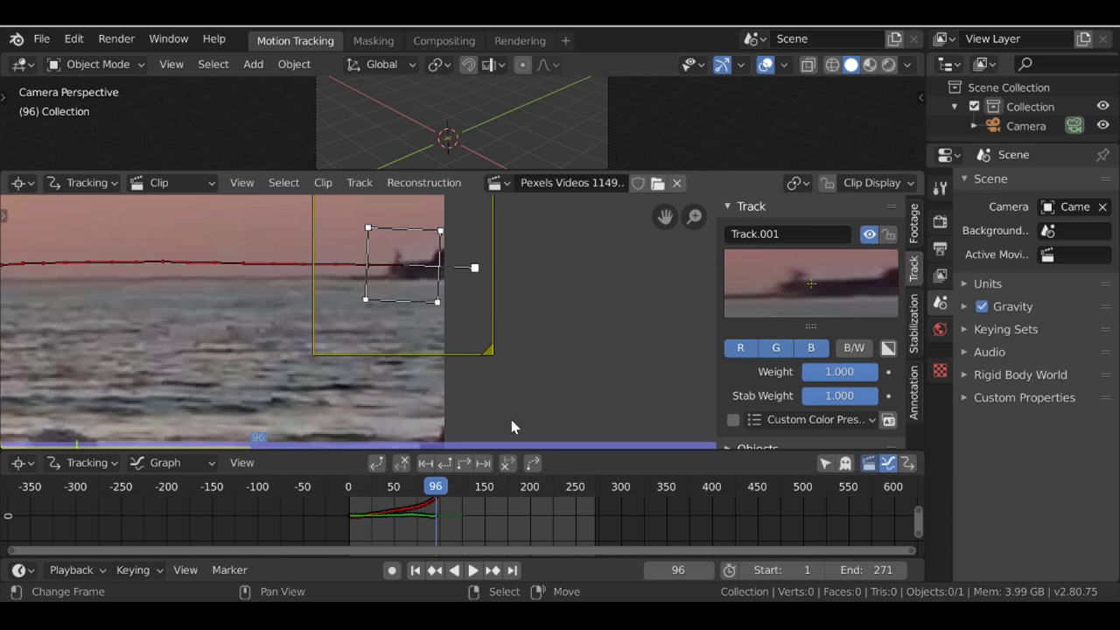
Step: Go to frame 85 and add a tracking marker on the hill at the left edge of the footage
scroll(375, 289, "down", 6)
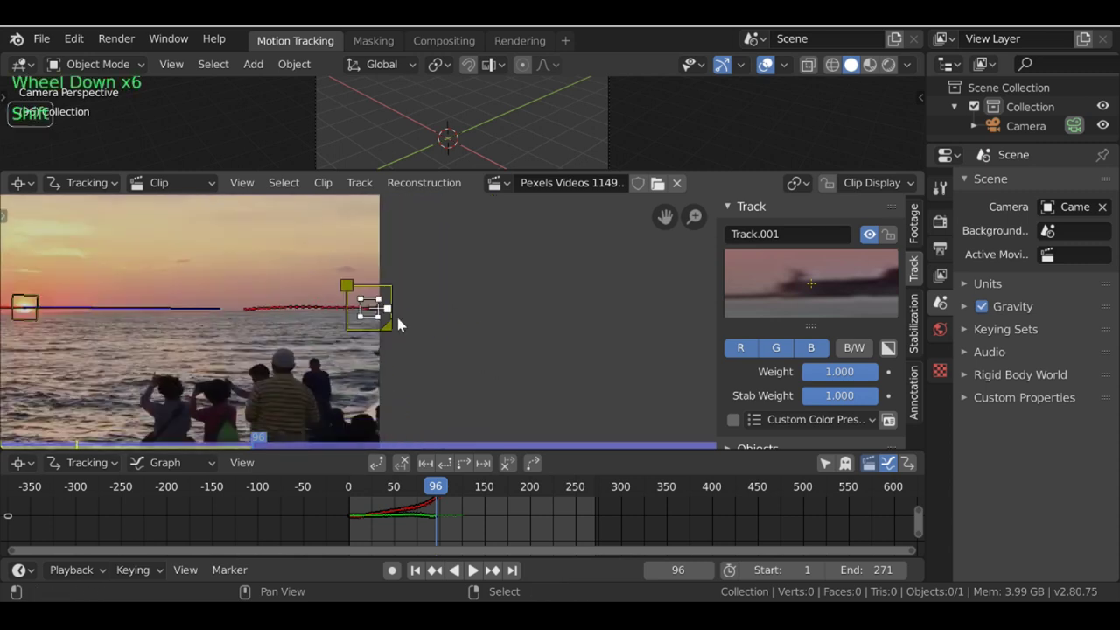
middle_click_drag(396, 313, 543, 296, "shift")
left_click(416, 569)
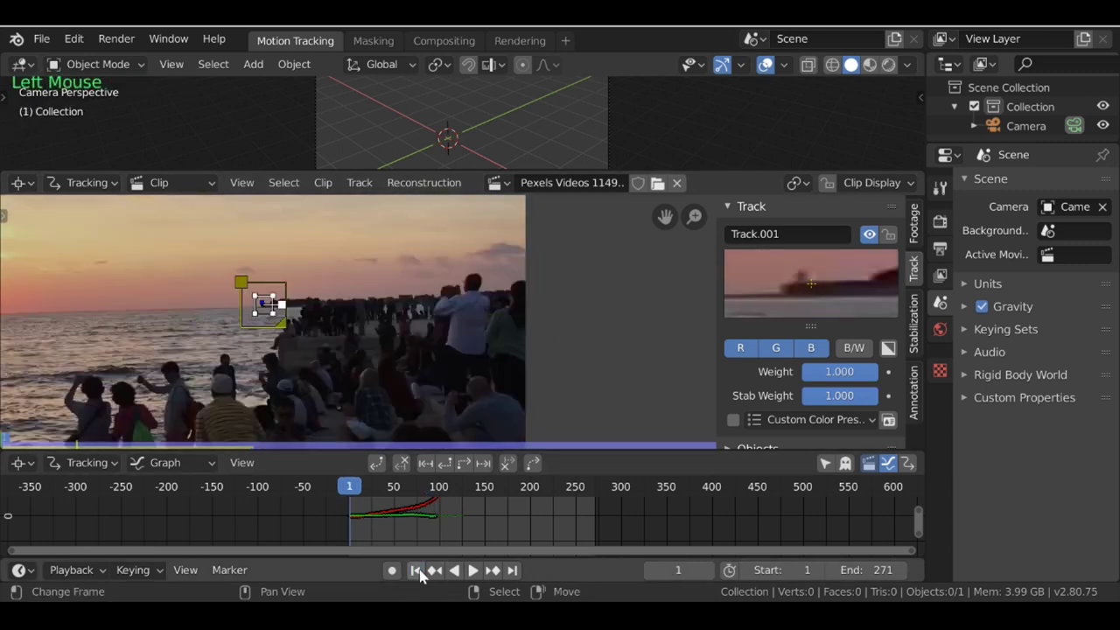
scroll(236, 358, "down", 3)
middle_click_drag(237, 358, 513, 344, "shift")
scroll(441, 350, "up", 3)
left_click(355, 514)
key("Right")
key("Right")
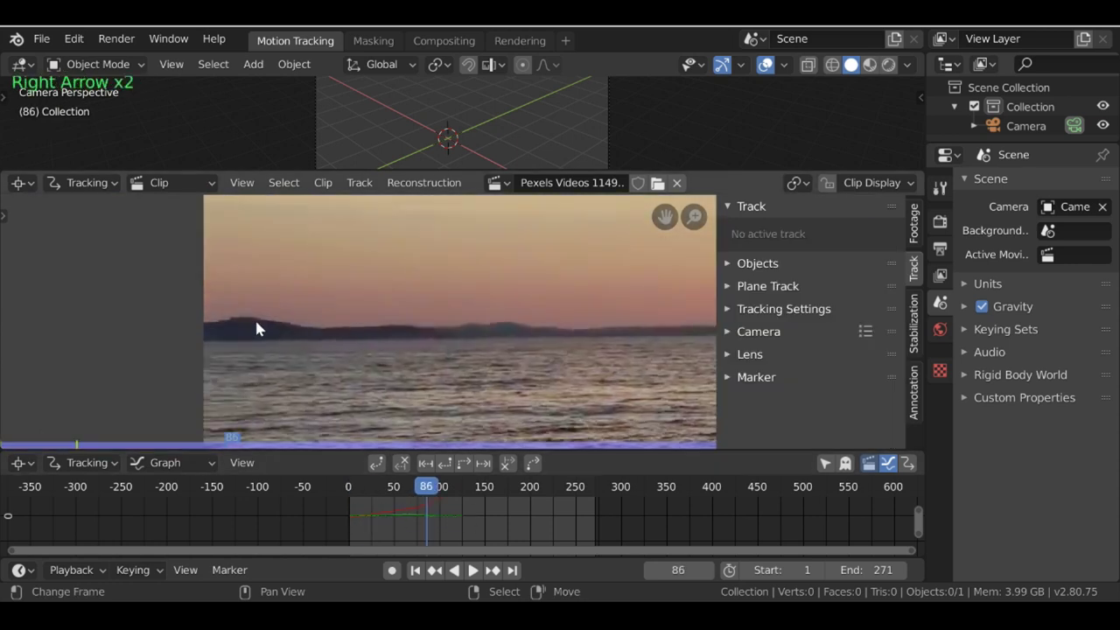
key("Left")
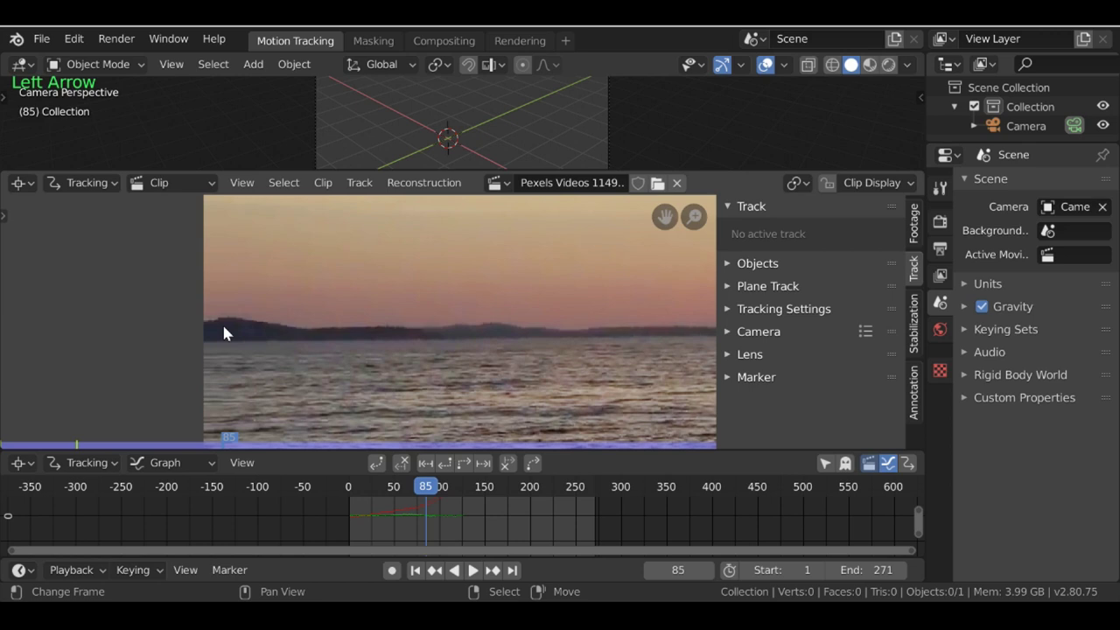
left_click(234, 322, "ctrl")
scroll(264, 326, "up", 3)
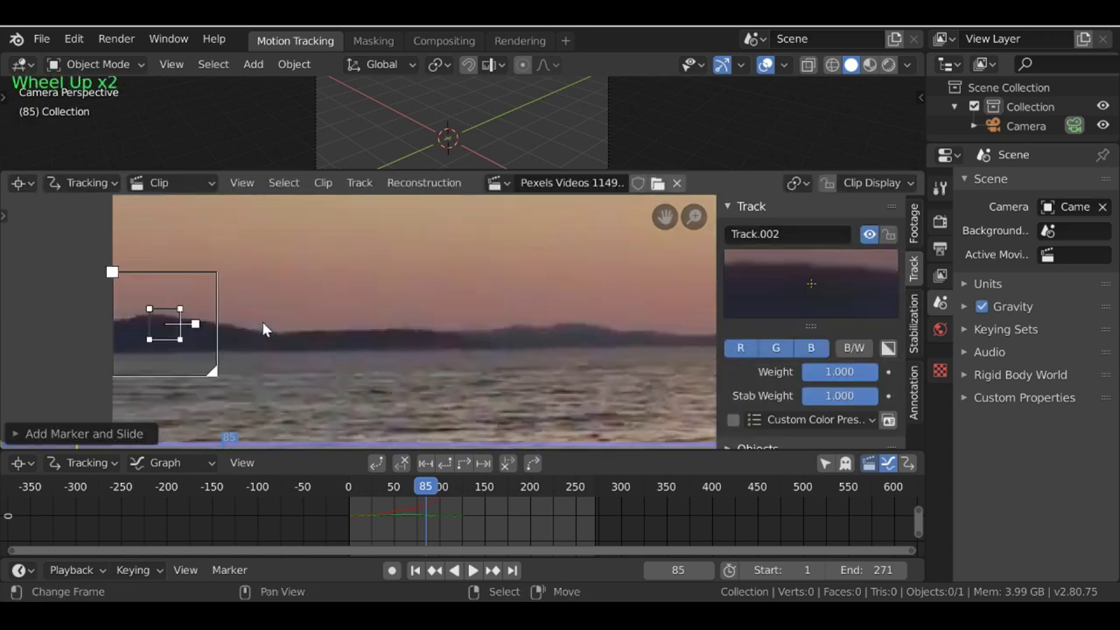
Step: Enlarge the hill marker's pattern and shift it slightly down to cover the ridge and waterline
key("s")
left_click(504, 324)
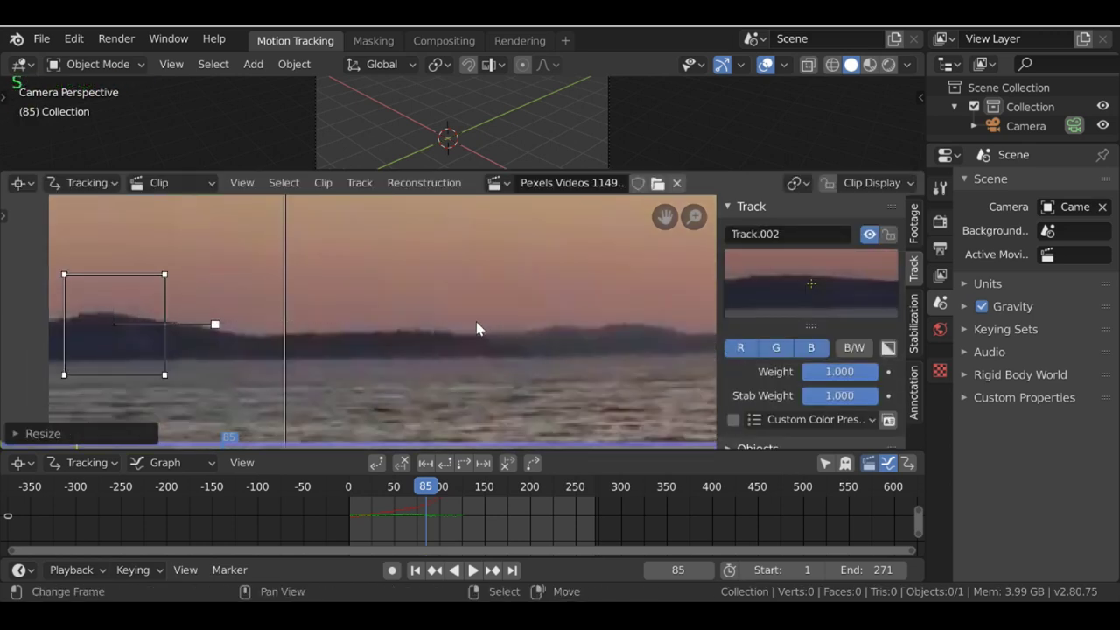
key("g")
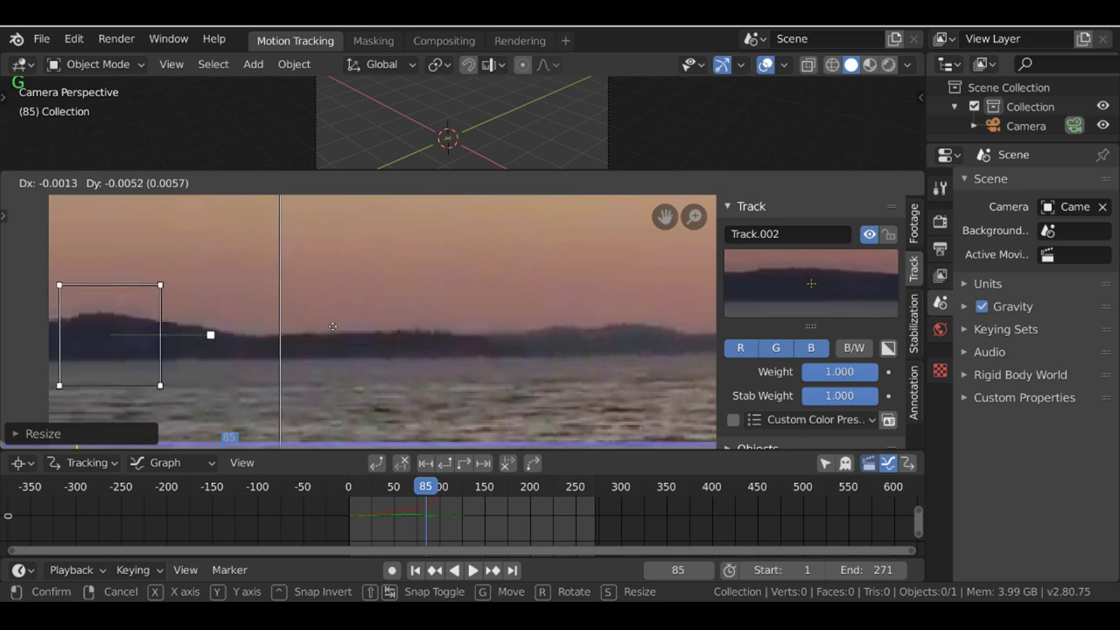
left_click(332, 328)
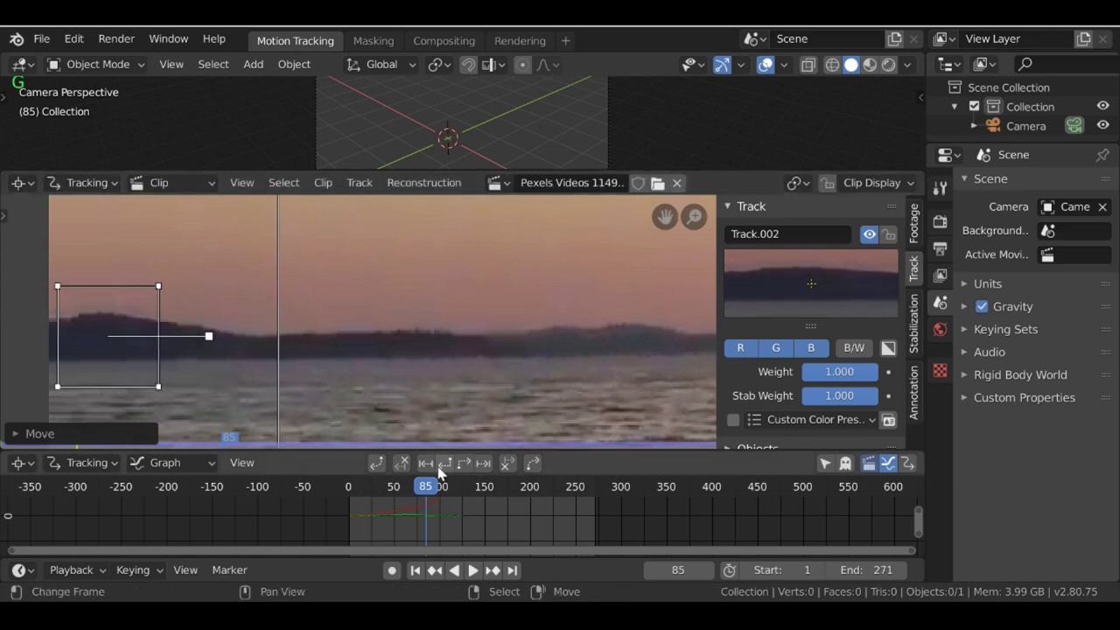
Step: Track the hill marker forward from frame 85 and review its path up to frame 166
left_click(466, 465)
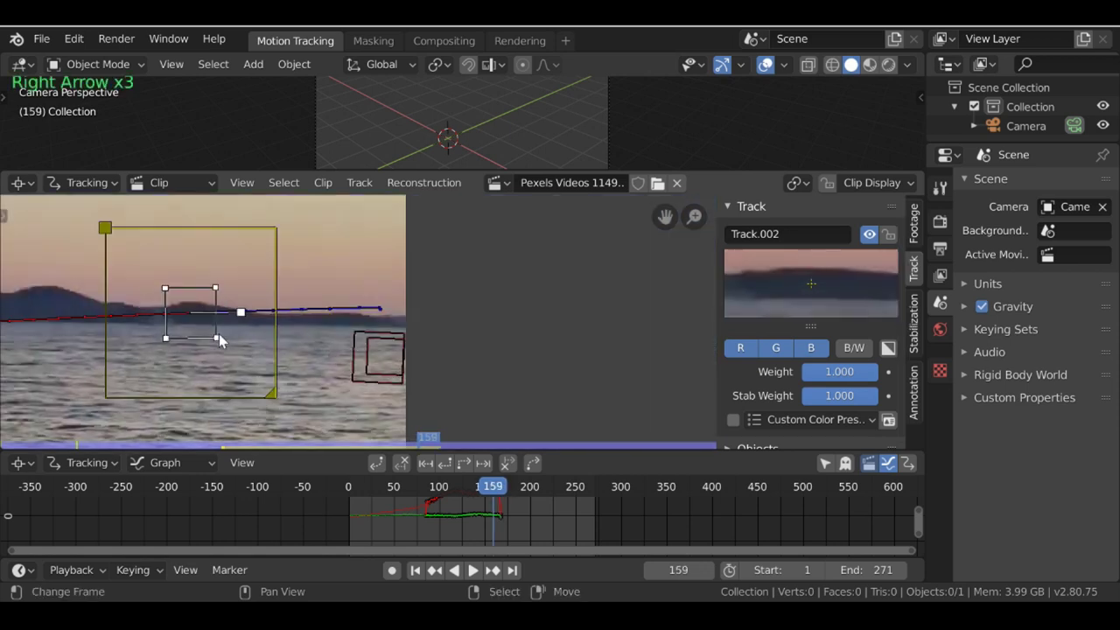
key("Right")
key("Right")
key("Right")
key("Right")
key("Right")
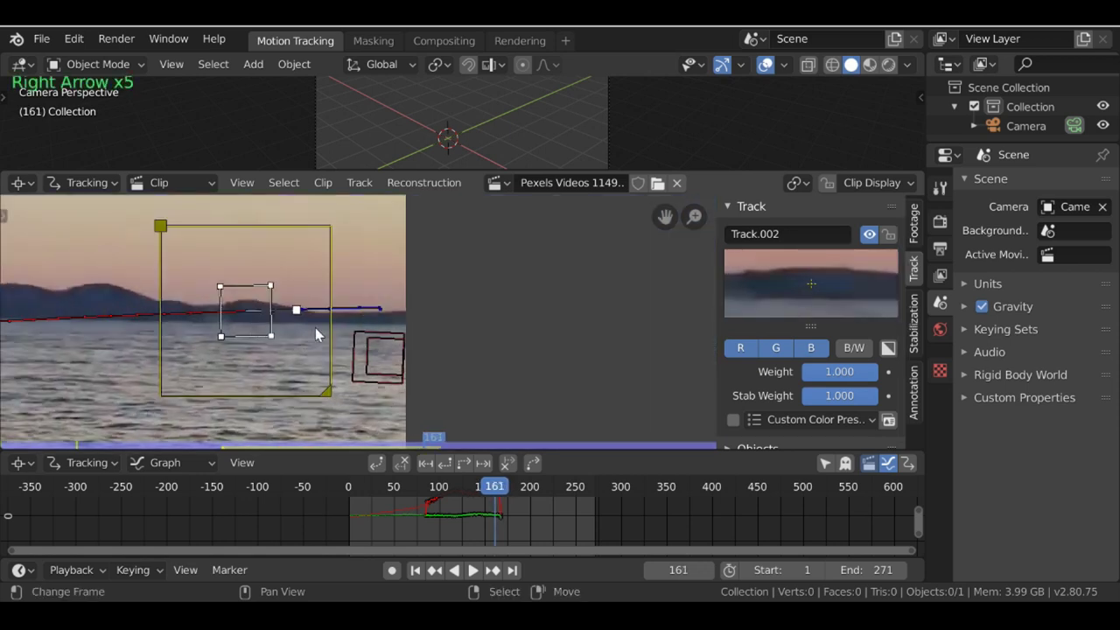
key("Right")
key("Right")
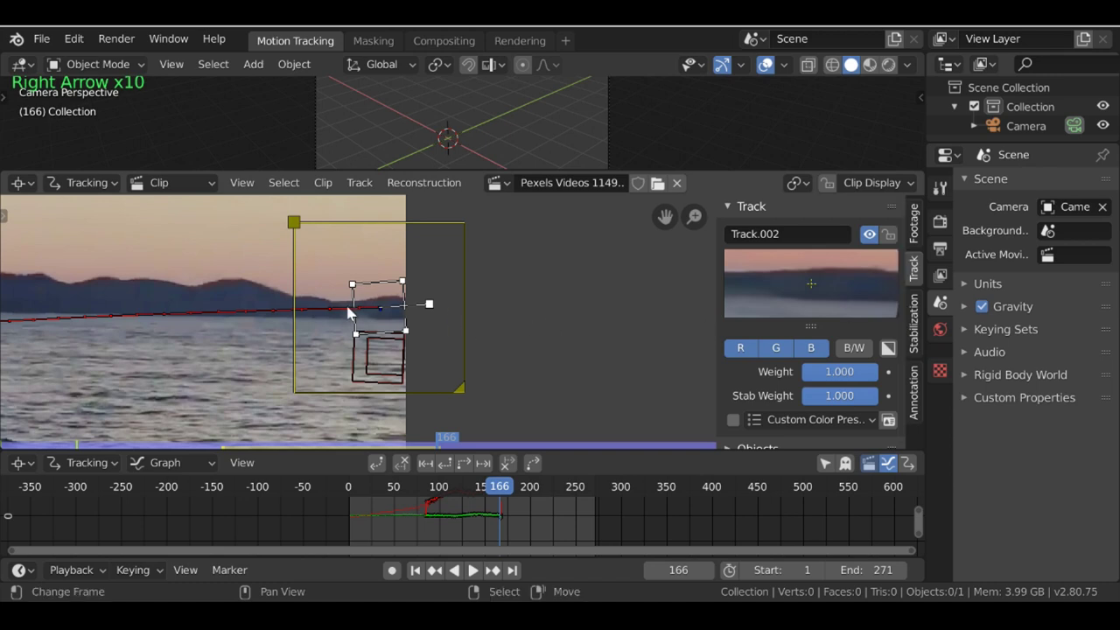
Step: Clear the hill marker's track after frame 165 and recheck its final frames
key("Left")
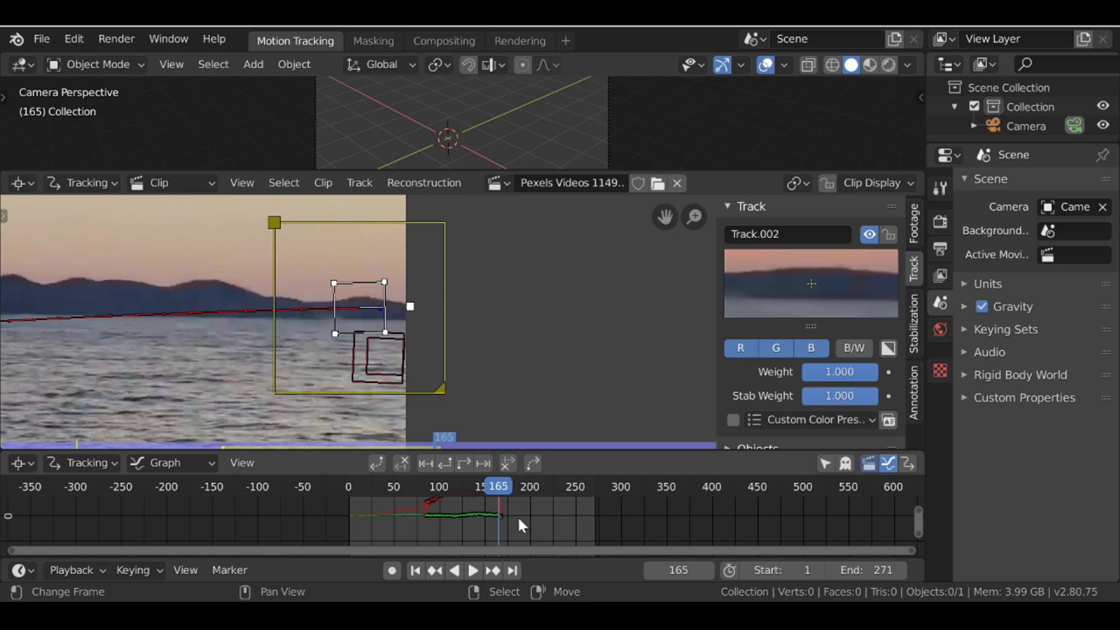
key("Left")
key("Left")
key("Right")
key("Right")
key("Right")
key("Right")
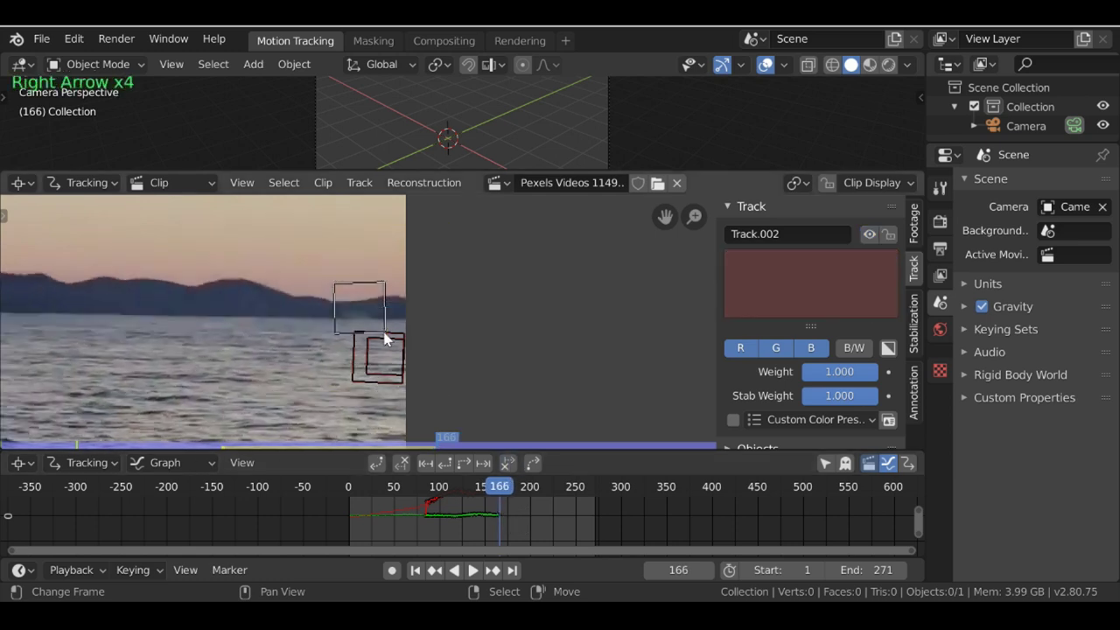
Step: View the whole image and scrub ahead to frame 234 to inspect the remaining hills
scroll(386, 337, "down", 4)
scroll(150, 306, "up", 1)
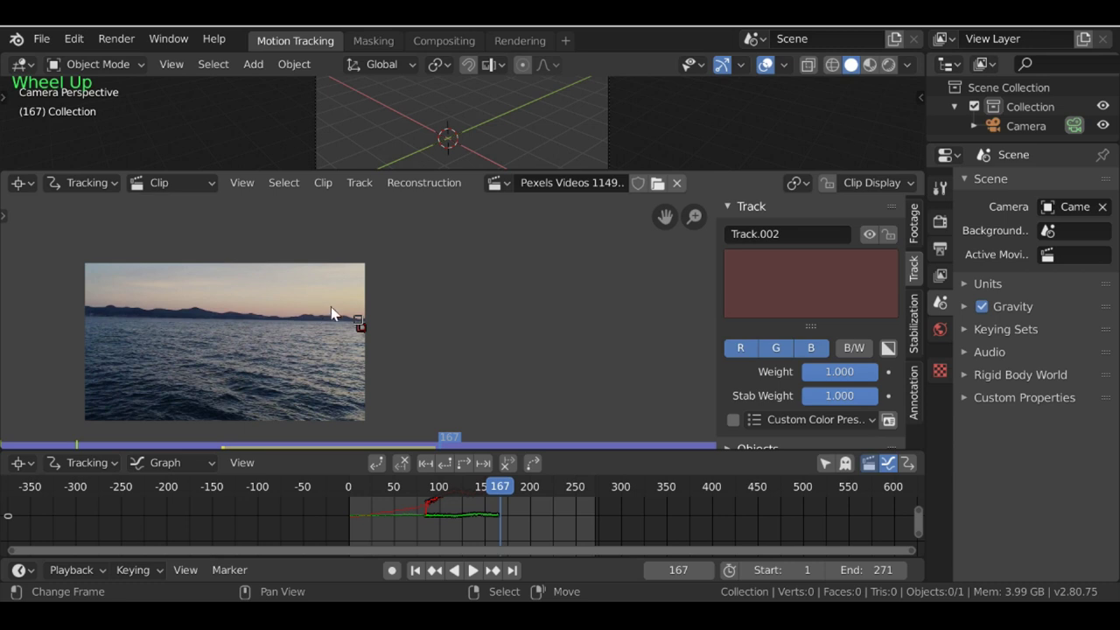
left_click_drag(502, 522, 562, 523)
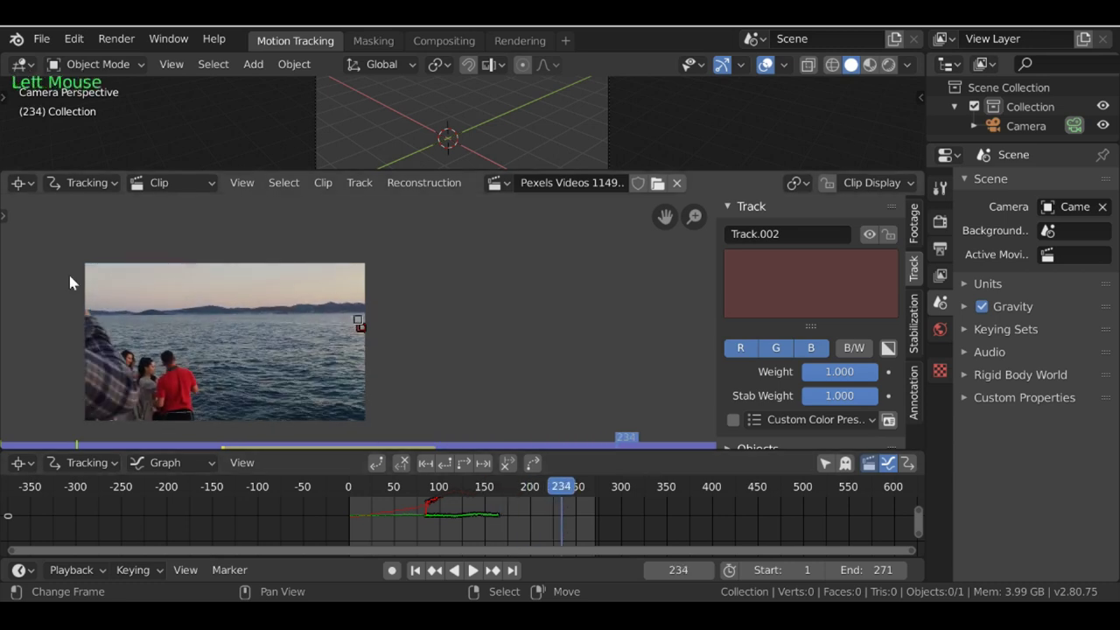
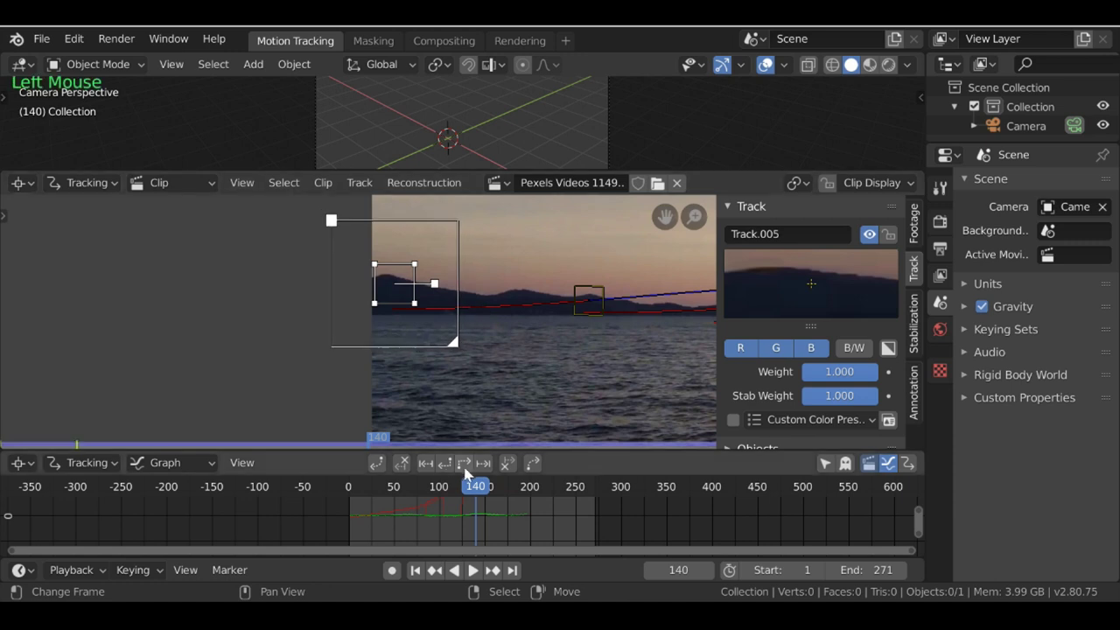
Step: Track the newest hill marker forward from frame 140 and clear its track beyond the last good frame
middle_click_drag(438, 409, 336, 348, "shift")
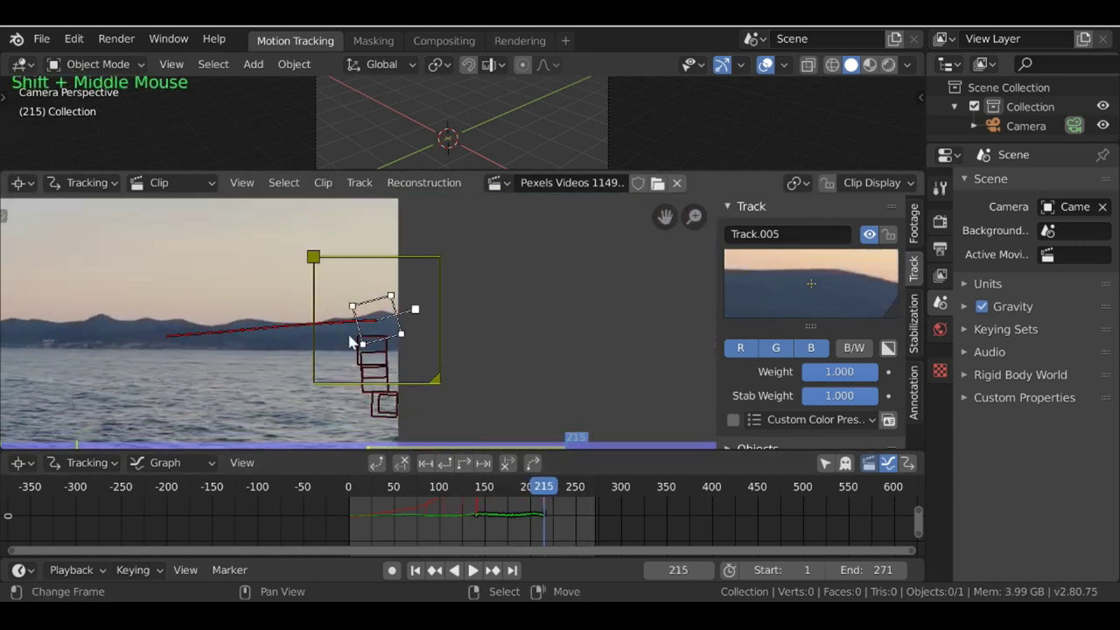
key("Left")
left_click(513, 464)
Step: Go to the last frame, 271, and add a tracking marker on the distant ridge
scroll(318, 380, "down", 5)
left_click(513, 570)
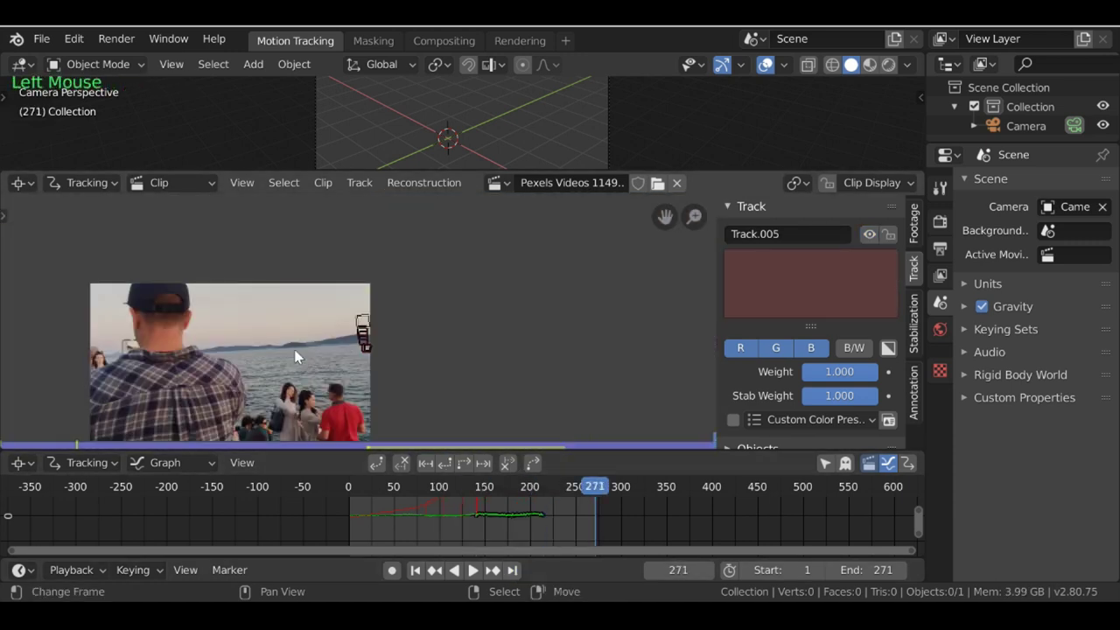
middle_click_drag(437, 394, 415, 257, "shift")
scroll(440, 344, "up", 3)
left_click(427, 339, "ctrl")
Step: Fit the new marker's pattern over the ridge and track it backward from frame 271
key("s")
key("g")
left_click(499, 390)
left_click(445, 463)
scroll(420, 386, "down", 3)
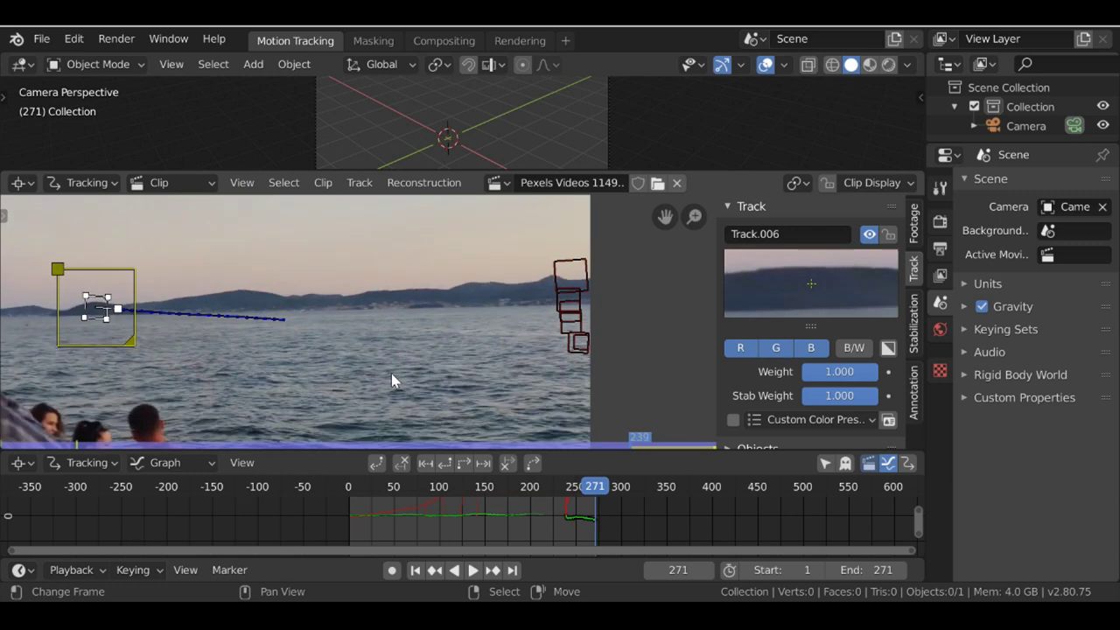
Step: Find the first good frame of the ridge marker's track and clear the track before it
scroll(375, 367, "down", 2)
middle_click_drag(374, 366, 316, 323, "shift")
key("Left")
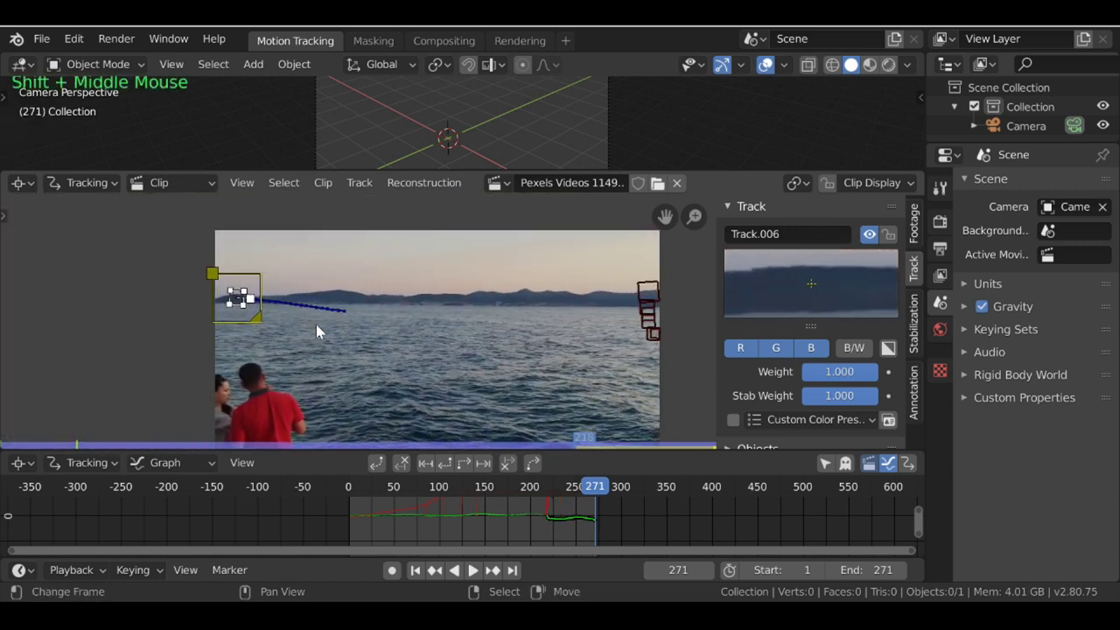
key("Right")
key("Right")
key("Right")
key("Right")
key("Right")
key("Right")
key("Left")
key("Left")
key("Left")
left_click(403, 490)
Step: Step forward through the footage to frame 270, checking how the marker follows the ridge
key("Right")
key("Right")
key("Right")
key("Right")
key("Right")
key("Right")
key("Right")
key("Right")
key("Right")
key("Right")
key("Right")
key("Right")
key("Right")
key("Right")
key("Right")
key("Right")
key("Right")
key("Right")
key("Right")
key("Right")
key("Right")
key("Right")
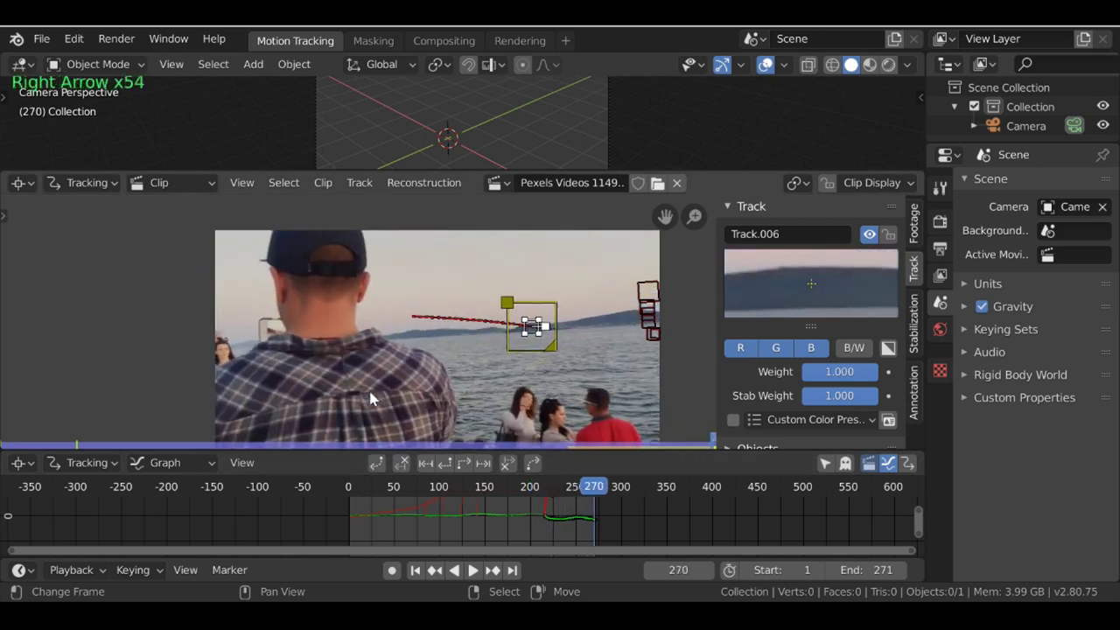
Step: Advance to frame 272 and add an enlarged tracking marker on the distant ridge near the footage's right edge
middle_click_drag(370, 399, 376, 395)
key("Right")
key("Right")
key("Right")
left_click(600, 263, "ctrl")
key("s")
left_click(601, 262)
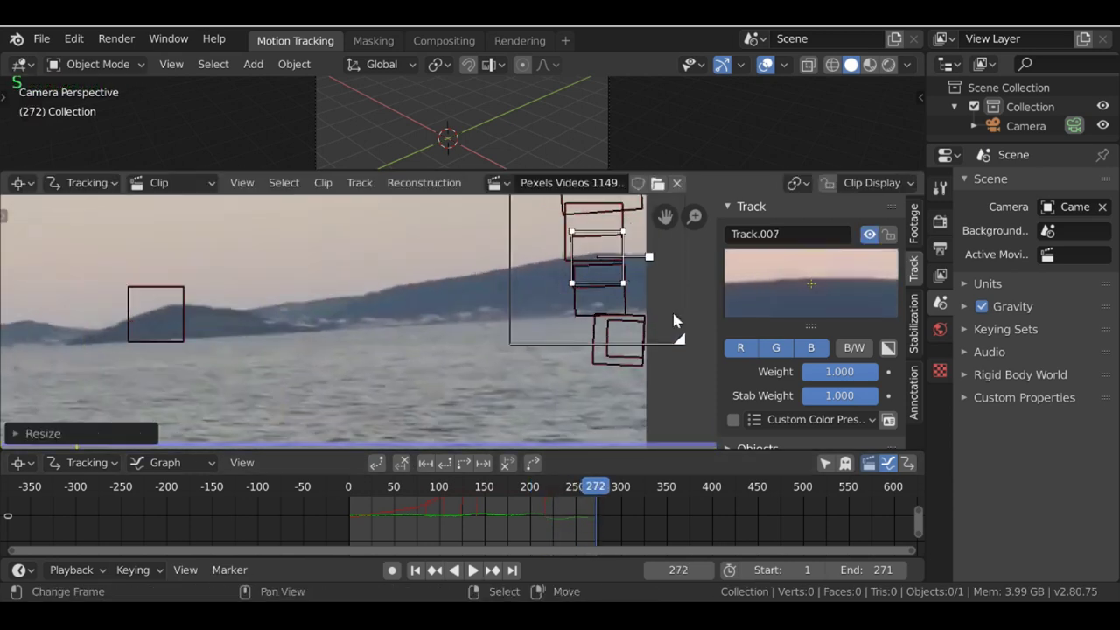
Step: Try repositioning the new ridge marker and tracking it backward from frame 272, and delete the track
key("g")
left_click(604, 265)
left_click(444, 462)
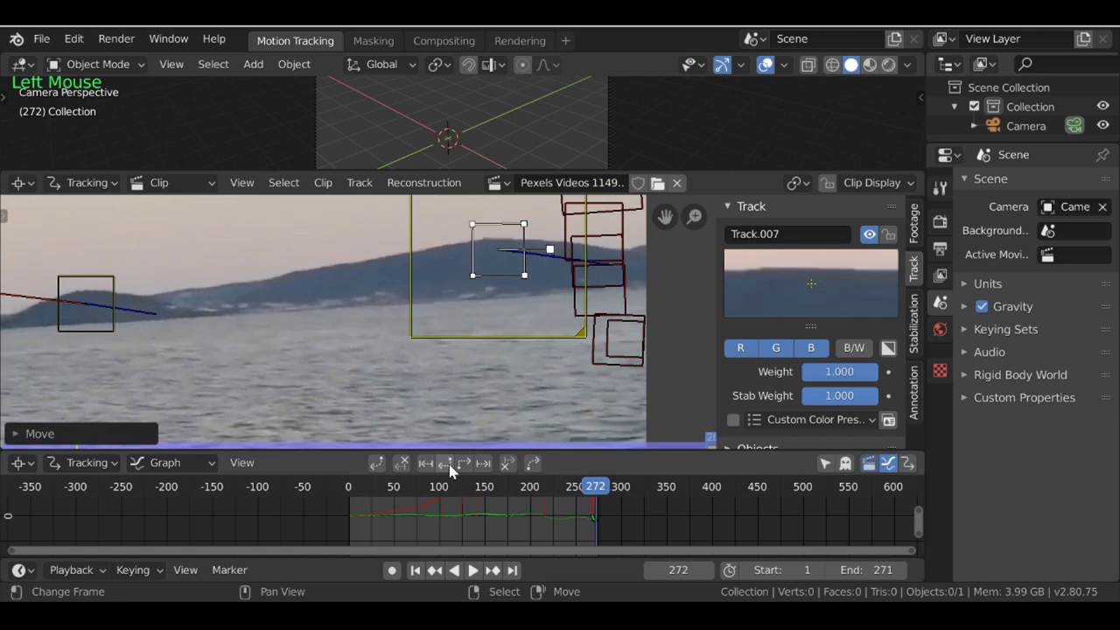
scroll(356, 348, "down", 6)
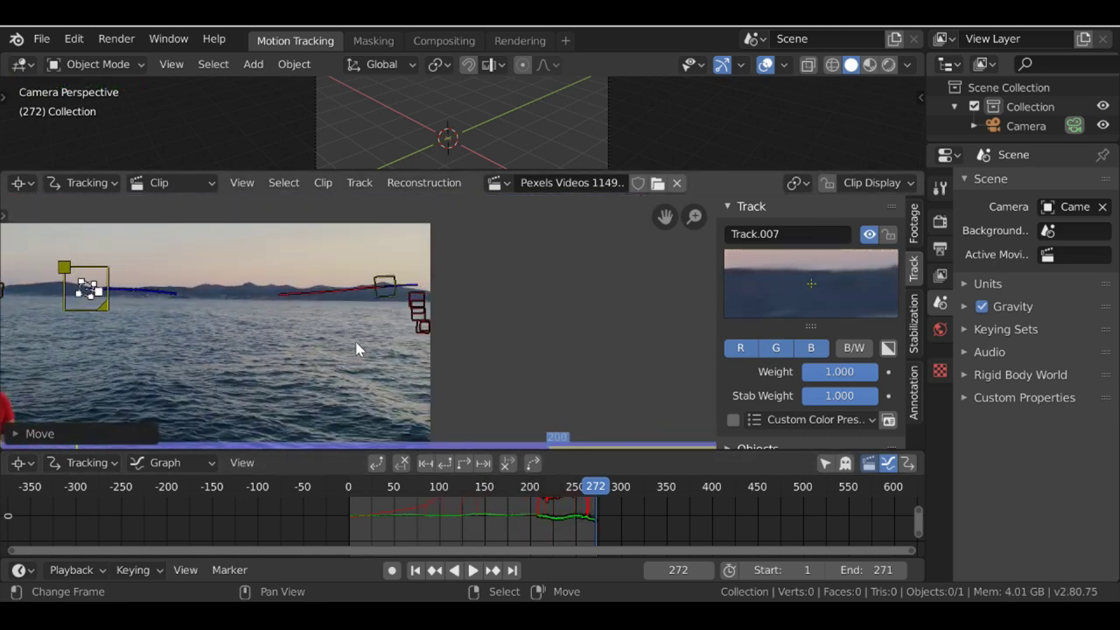
left_click(389, 403)
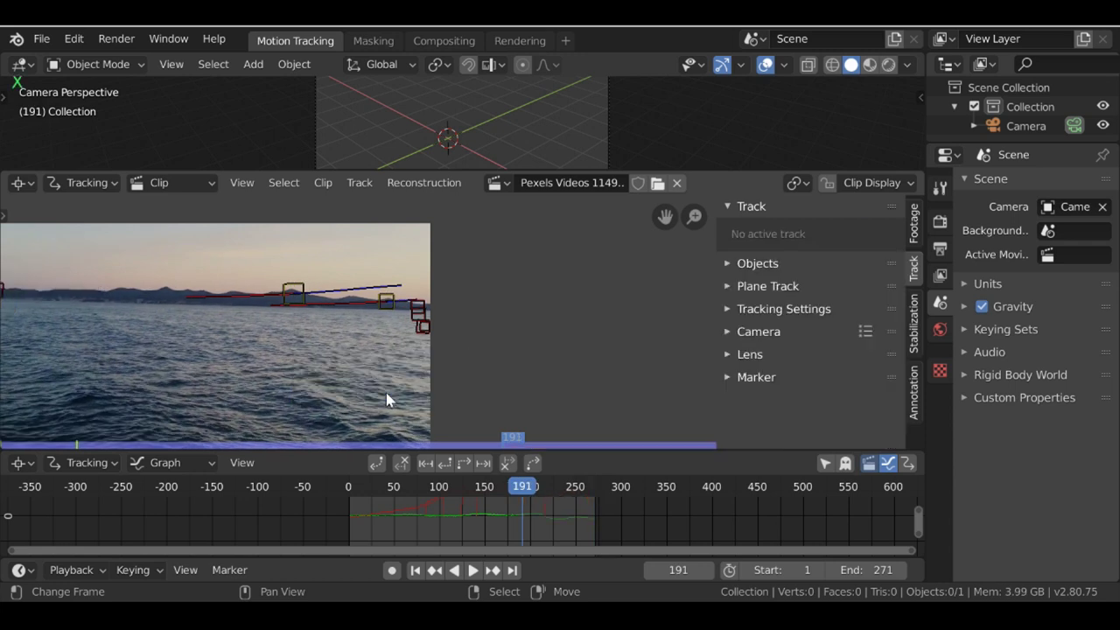
Step: Go to frame 163, add an enlarged tracking marker on the small hill peak and track it forward
left_click_drag(400, 515, 501, 517)
middle_click_drag(169, 341, 372, 327, "shift")
left_click_drag(491, 543, 499, 544)
left_click(497, 542)
left_click(186, 363, "ctrl")
key("s")
left_click(387, 482)
left_click(483, 463)
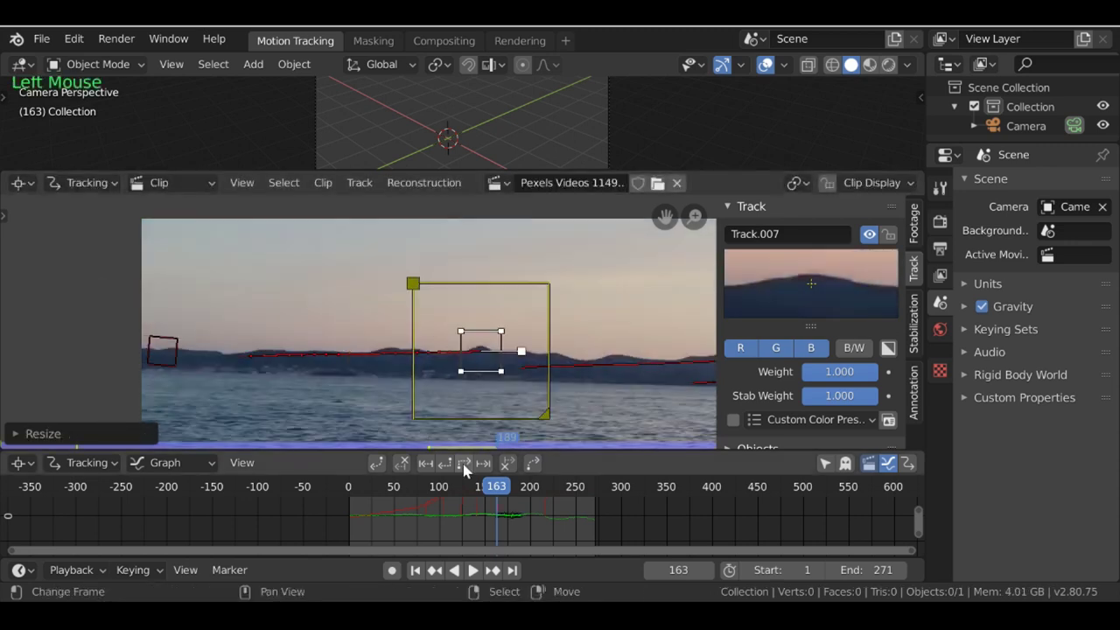
key("Left")
Step: At frame 206, add a marker on the broad hill near the footage's left edge, enlarge and reposition it, and track it forward
left_click(509, 516)
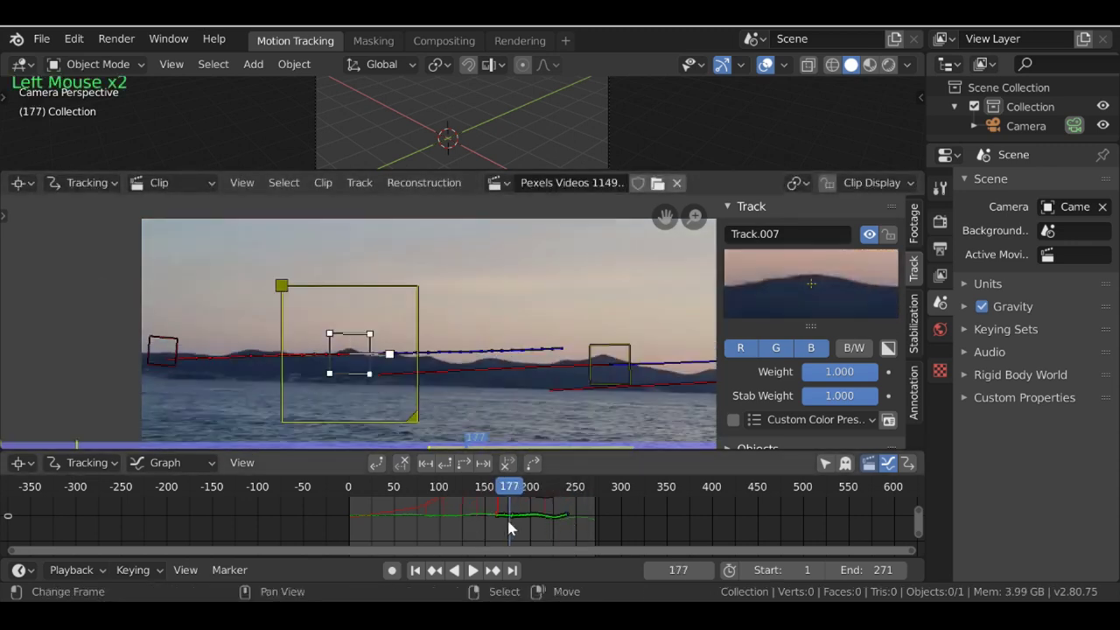
left_click(535, 516)
left_click(262, 341, "ctrl")
key("s")
key("s")
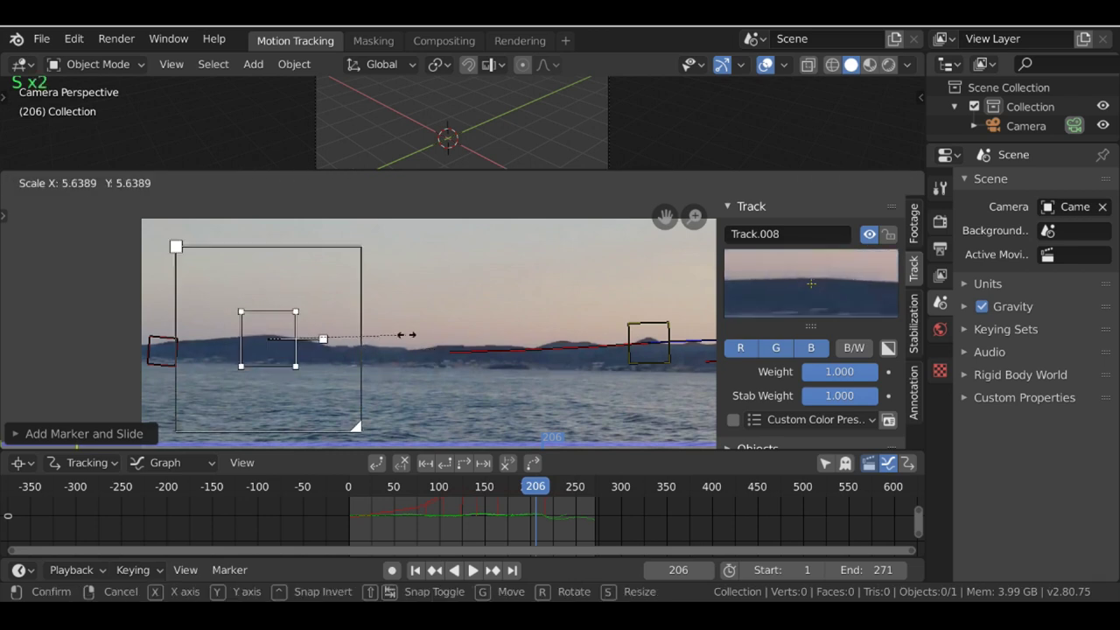
left_click(339, 417)
left_click(340, 417)
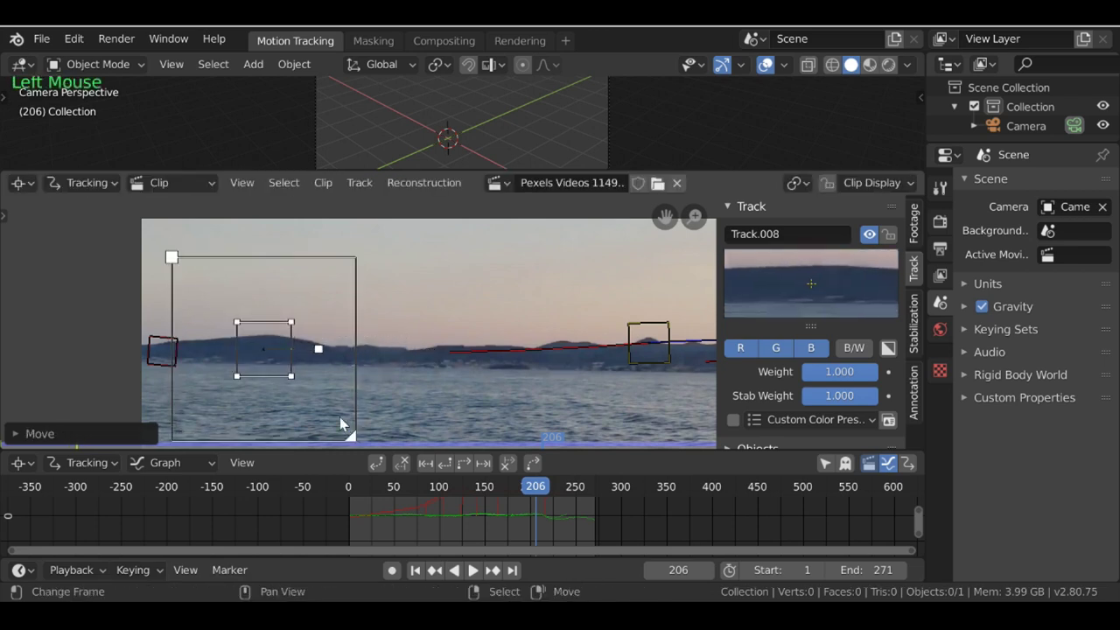
left_click(483, 463)
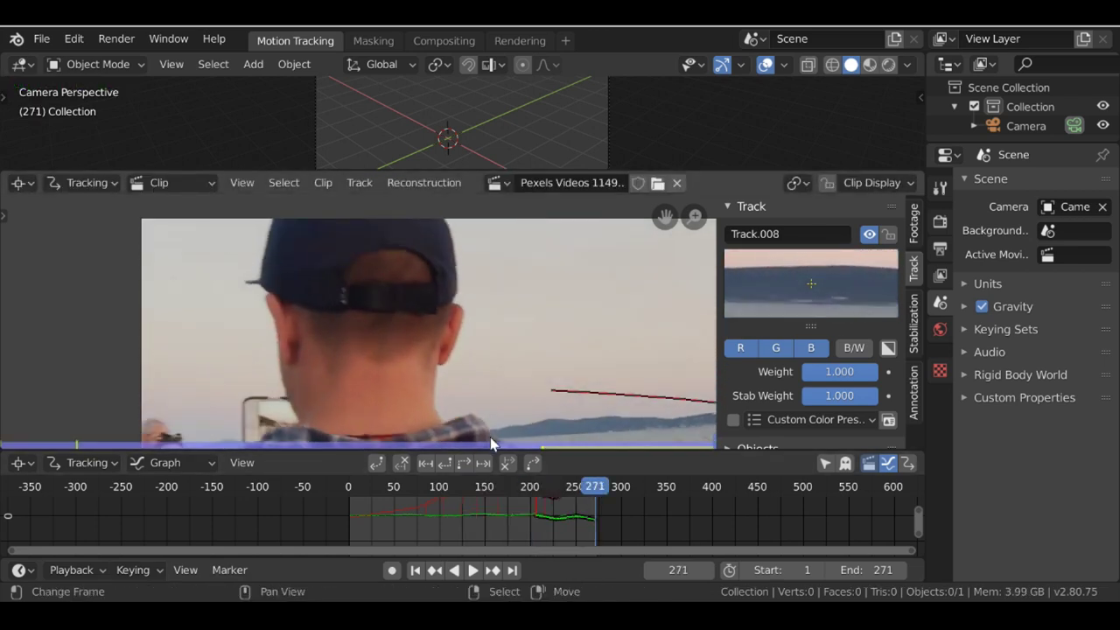
Step: Step back through the footage from frame 271, checking how the broad hill's marker follows its target
mouse_move(492, 445)
middle_mouse_down()
mouse_move(515, 324)
mouse_move(474, 386)
mouse_move(490, 437)
middle_mouse_up()
key("Left")
key("Left")
key("Left")
key("Left")
key("Left")
key("Left")
key("Left")
key("Left")
key("Left")
key("Left")
key("Left")
key("Left")
key("Left")
key("Left")
key("Left")
key("Left")
key("Left")
key("Left")
key("Left")
key("Left")
key("Right")
key("Right")
key("Right")
Step: Extend the broad hill marker's track backward frame by frame to frame 197
left_click(426, 463)
left_click(426, 463)
left_click(426, 463)
scroll(350, 417, "right", 4)
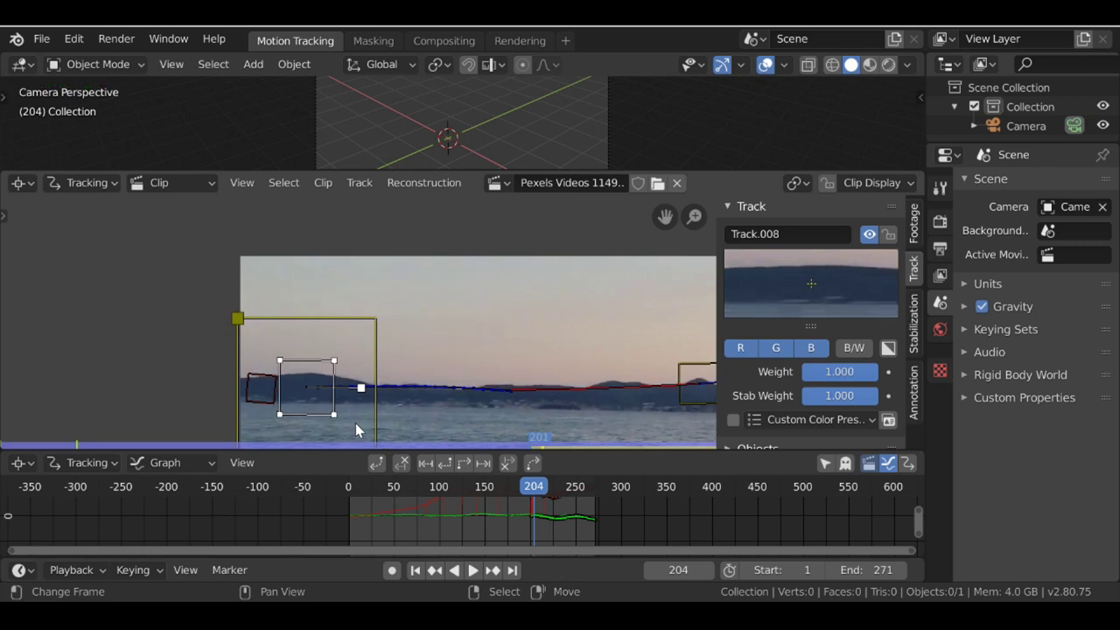
key("Left")
key("Left")
key("Left")
key("Left")
key("Left")
key("Left")
key("Left")
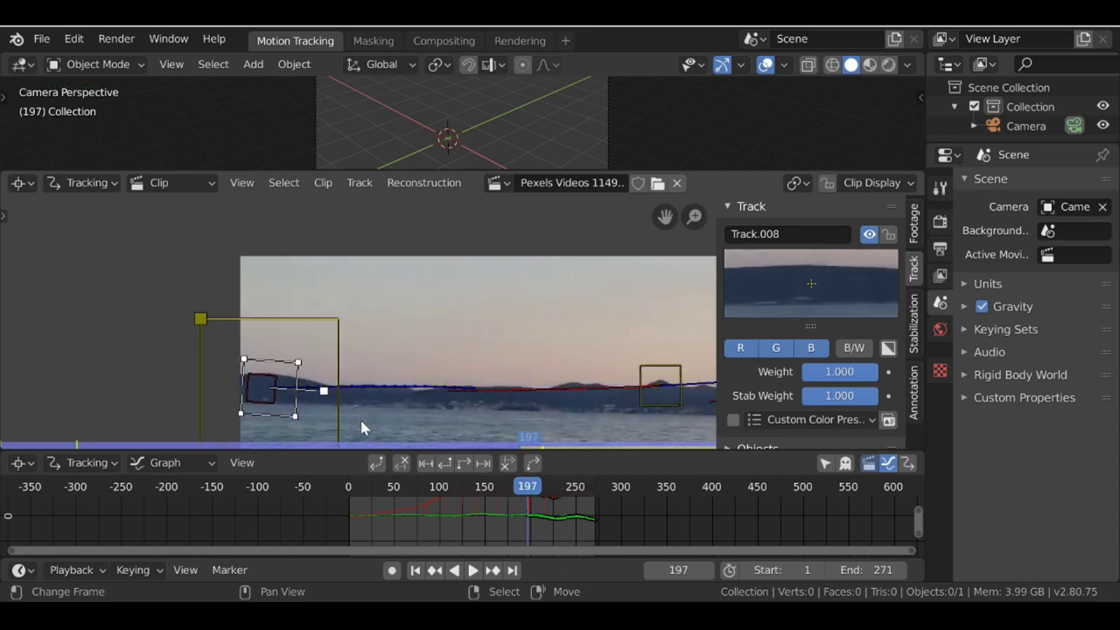
key("Left")
Step: Step forward through the footage from frame 197 toward its end, checking how the hill markers follow their targets
key("Right")
key("Right")
key("Right")
key("Right")
key("Right")
key("Right")
key("Right")
key("Right")
key("Right")
key("Right")
key("Right")
key("Right")
key("Right")
key("Right")
key("Right")
key("Right")
key("Right")
key("Right")
key("Right")
key("Right")
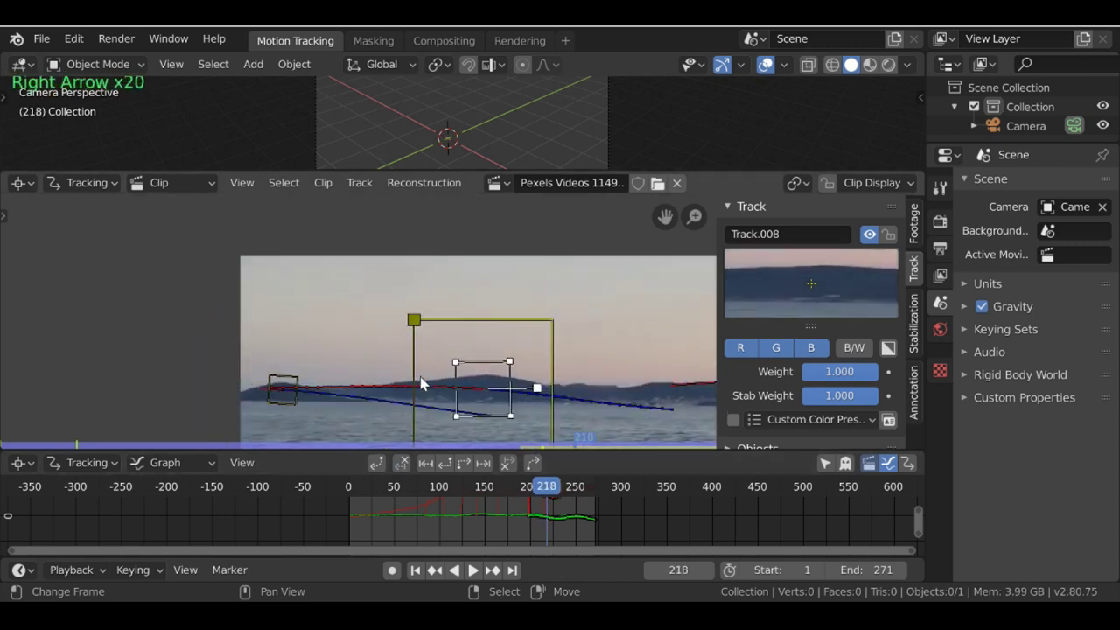
key("Right")
key("Right")
middle_click_drag(409, 381, 370, 318)
key("Right")
key("Right")
key("Right")
key("Right")
key("Right")
key("Right")
key("Right")
key("Right")
key("Right")
key("Right")
key("Right")
key("Right")
key("Right")
key("Right")
key("Right")
Step: At frame 266, add a marker on the low ridge beside the man's shoulder, adjust it and track it backward to frame 257
middle_click_drag(487, 333, 350, 341)
key("Left")
key("Left")
key("Left")
key("Left")
key("Left")
key("Left")
left_click(302, 333, "ctrl")
mouse_move(350, 374)
left_mouse_down()
mouse_move(370, 400)
mouse_move(355, 376)
left_mouse_up()
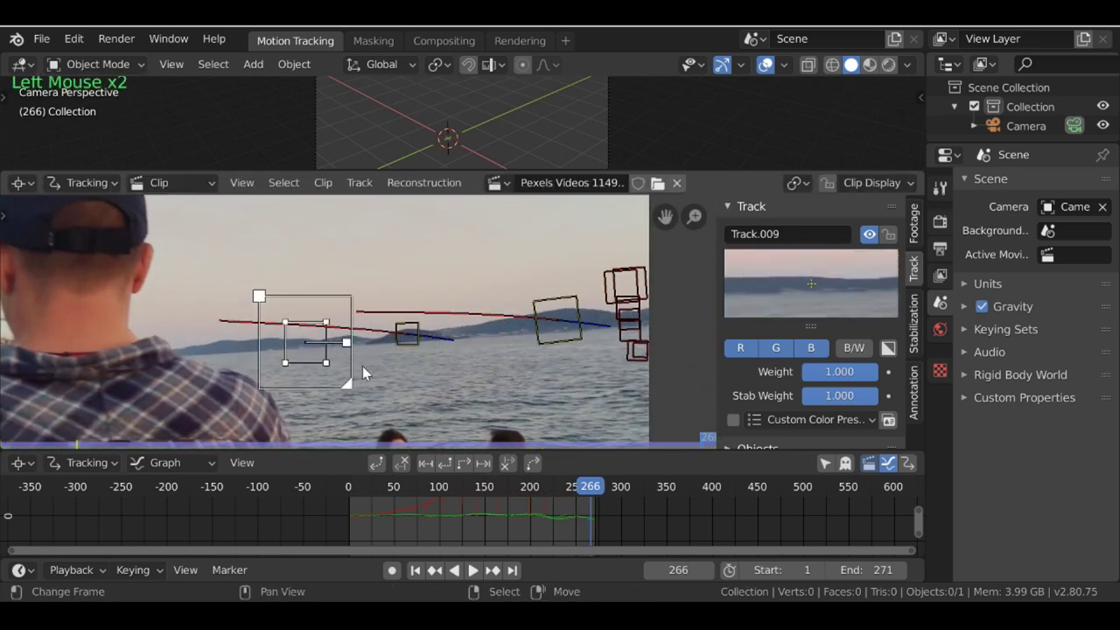
key("g")
left_click(401, 361)
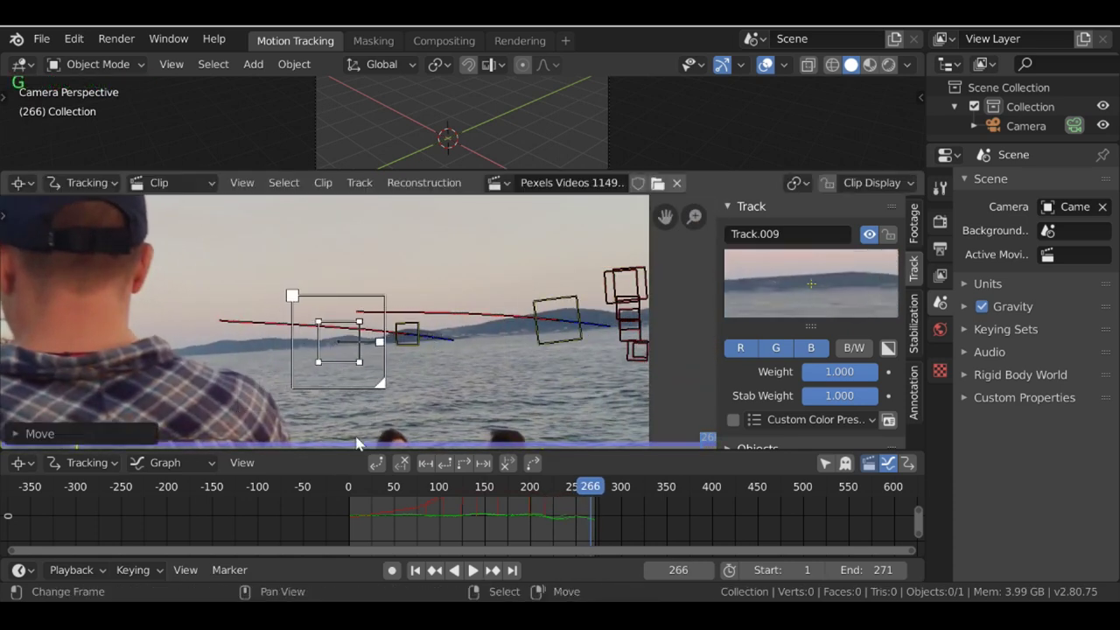
left_click(442, 467)
key("Escape")
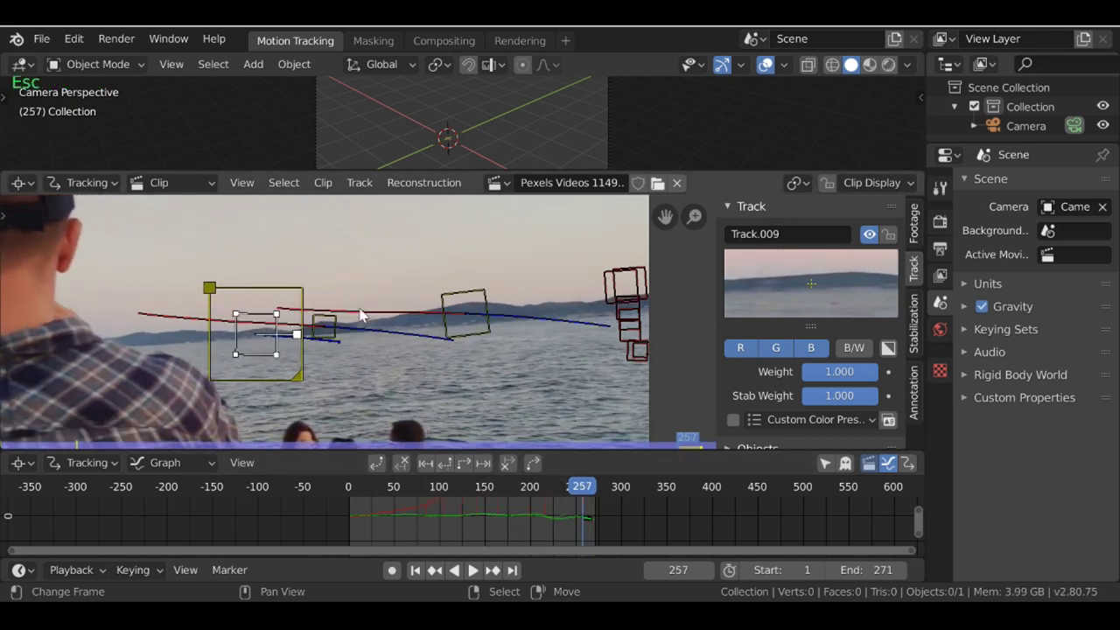
Step: Go to frame 271, reposition the low ridge marker over the shoreline hill and track it backward
left_click(595, 525)
left_click(386, 343)
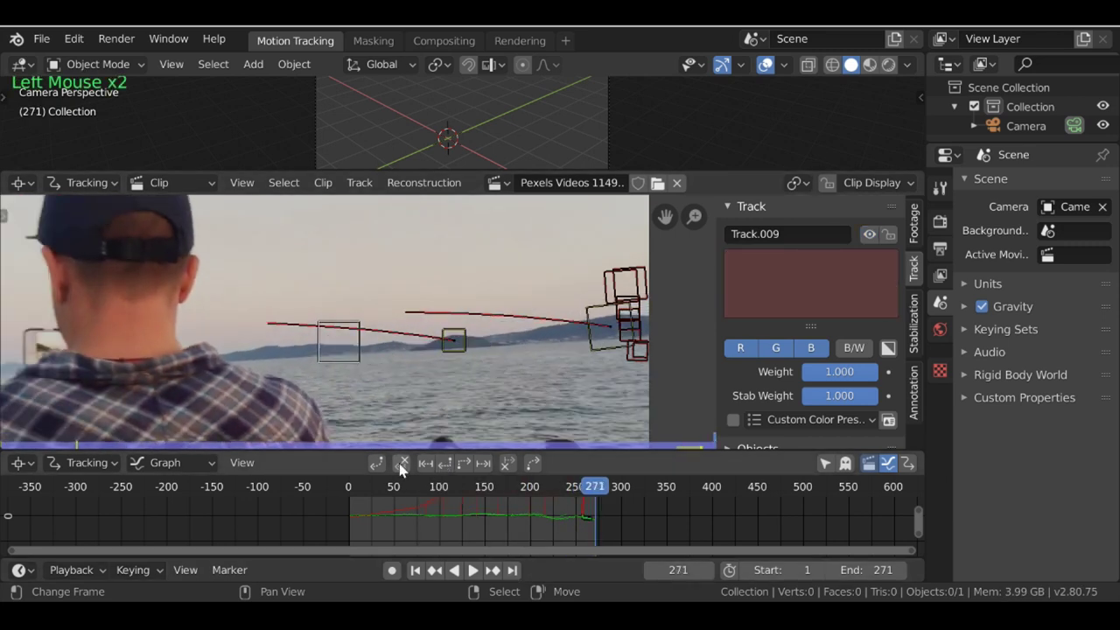
key("g")
left_click(435, 368)
left_click(445, 466)
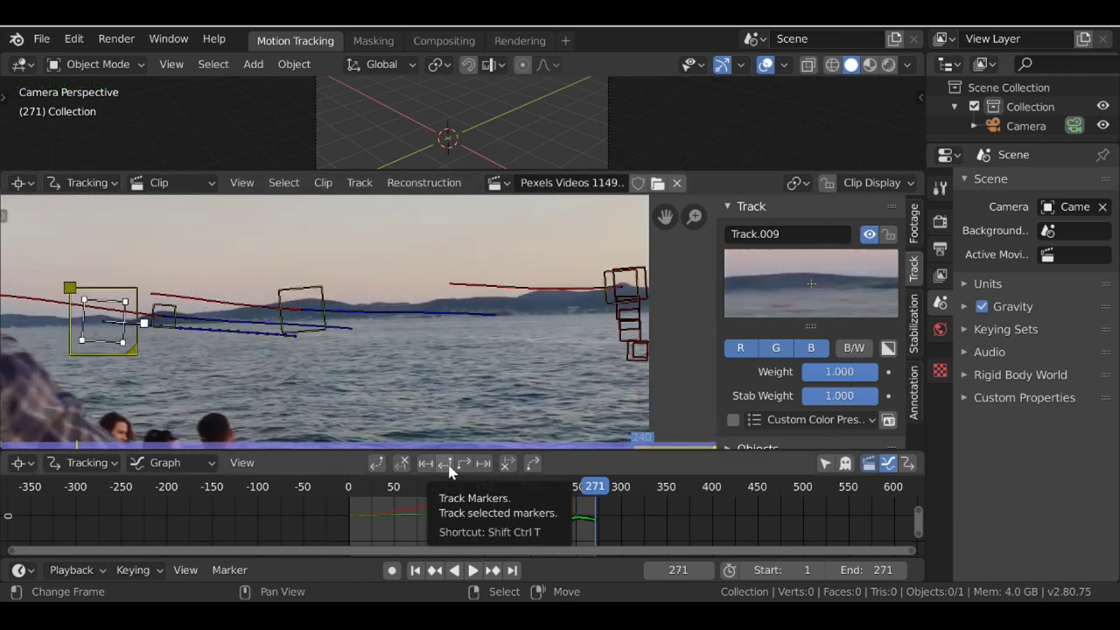
key("Right")
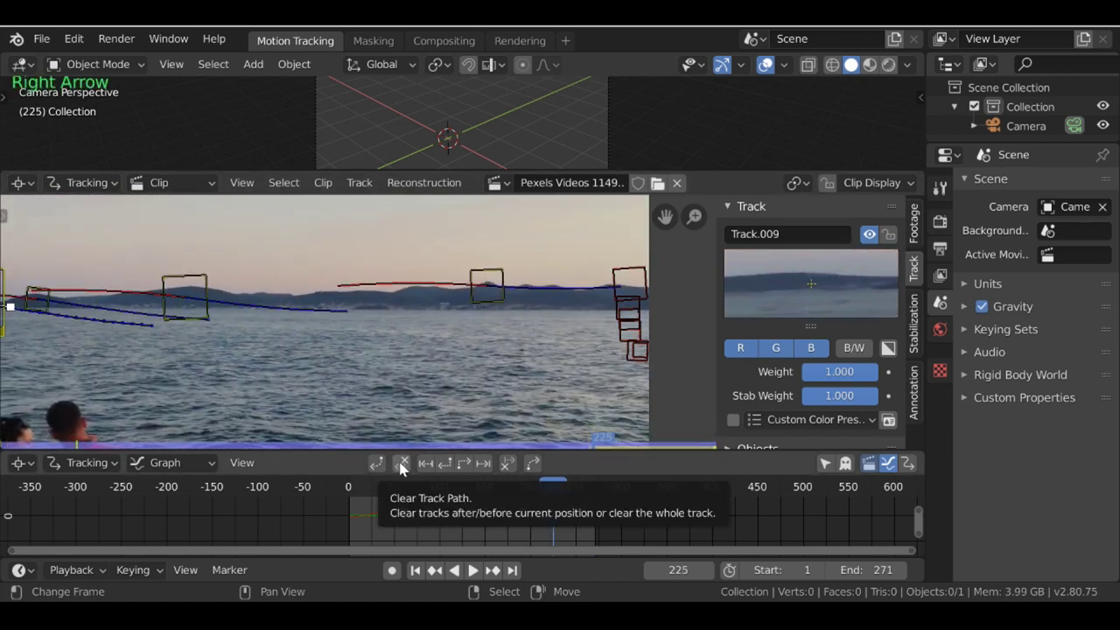
Step: Step back and forth through the frames around frame 225, checking how the hill markers follow their targets and overlap
key("Left")
key("Left")
key("Left")
key("Left")
key("Right")
key("Right")
key("Right")
key("Right")
key("Right")
key("Right")
key("Right")
key("Right")
key("Right")
key("Right")
key("Right")
key("Right")
key("Right")
key("Right")
key("Right")
key("Right")
key("Right")
key("Left")
key("Left")
key("Left")
key("Left")
key("Left")
key("Left")
key("Left")
key("Left")
key("Left")
key("Left")
key("Left")
key("Left")
key("Left")
key("Left")
key("Left")
key("Left")
key("Left")
key("Right")
key("Right")
key("Right")
Step: Return to the start of the footage and scrub through frames 250 and 105 to review marker coverage over the whole clip
key("shift+Left")
middle_click_drag(477, 390, 412, 337)
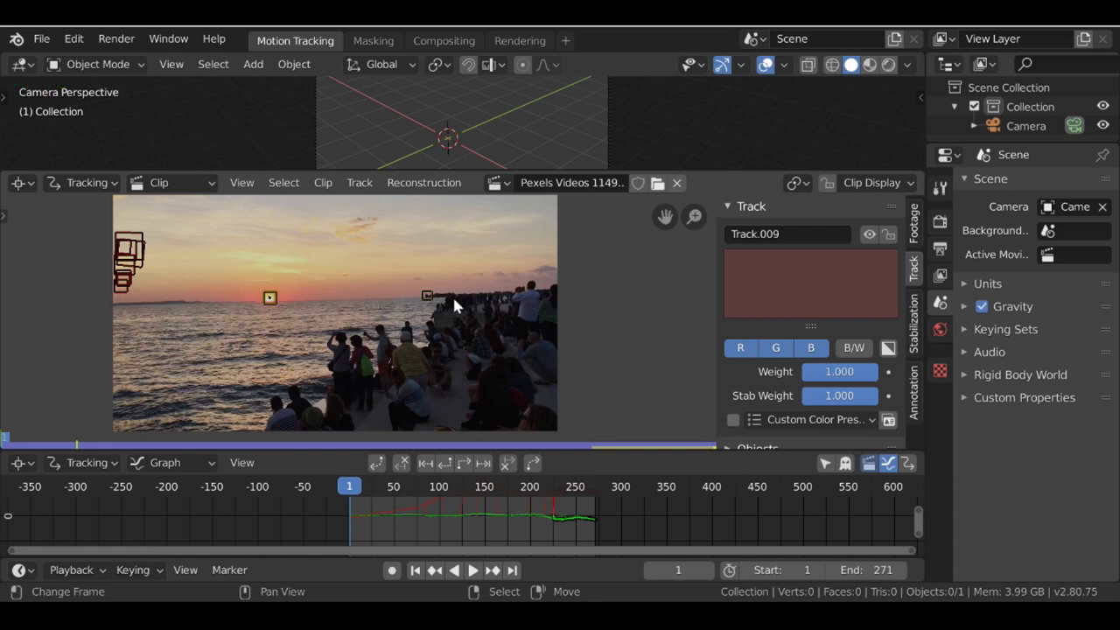
double_click(345, 521)
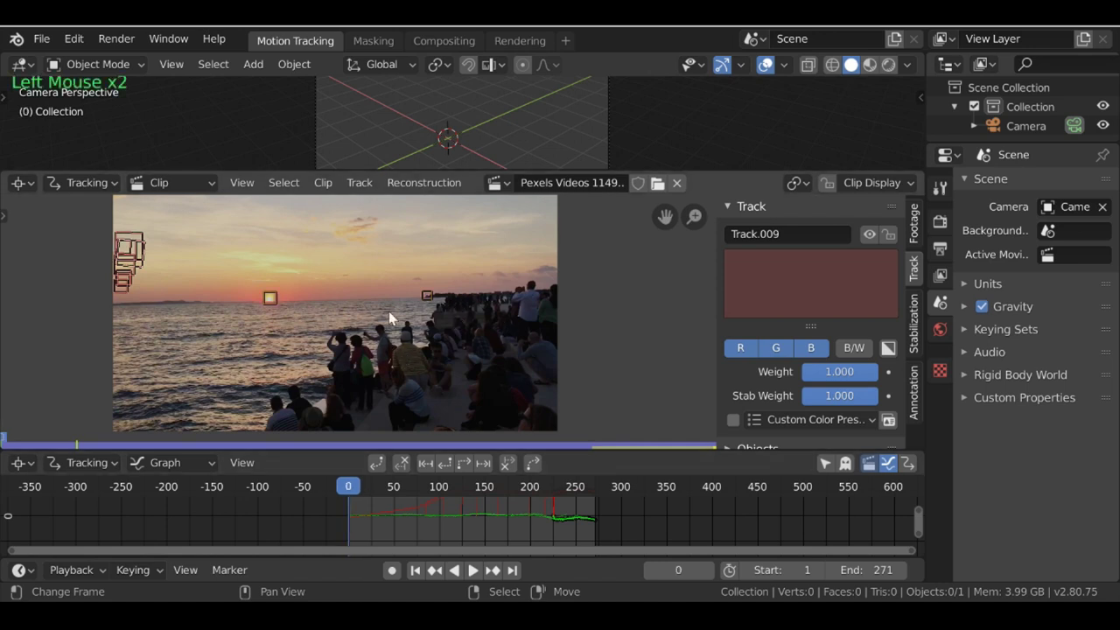
left_click_drag(358, 523, 578, 516)
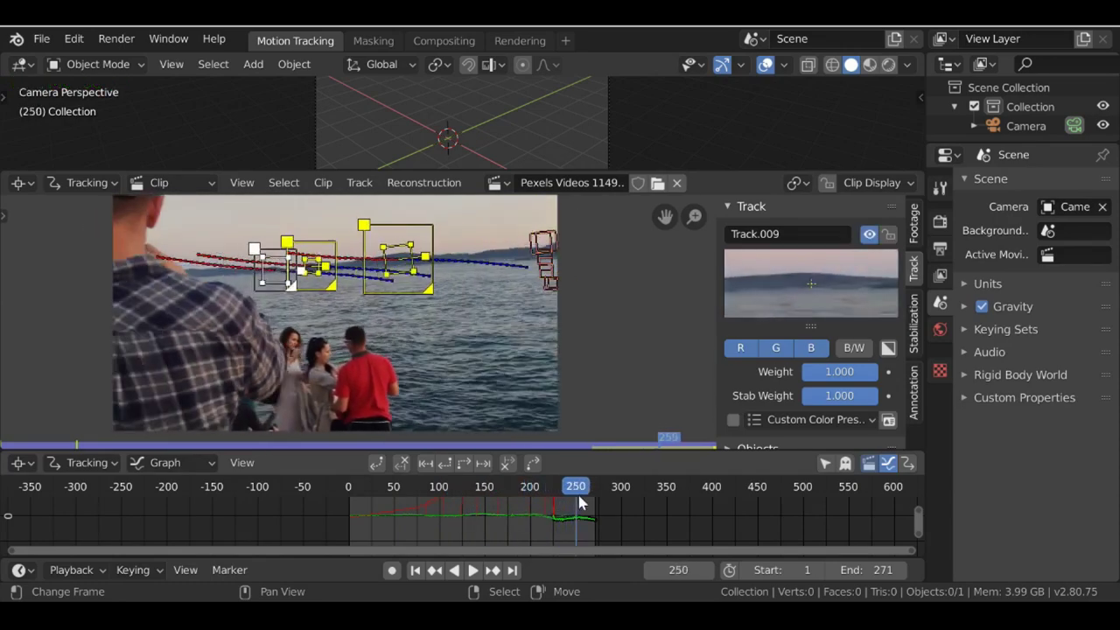
left_click(444, 517)
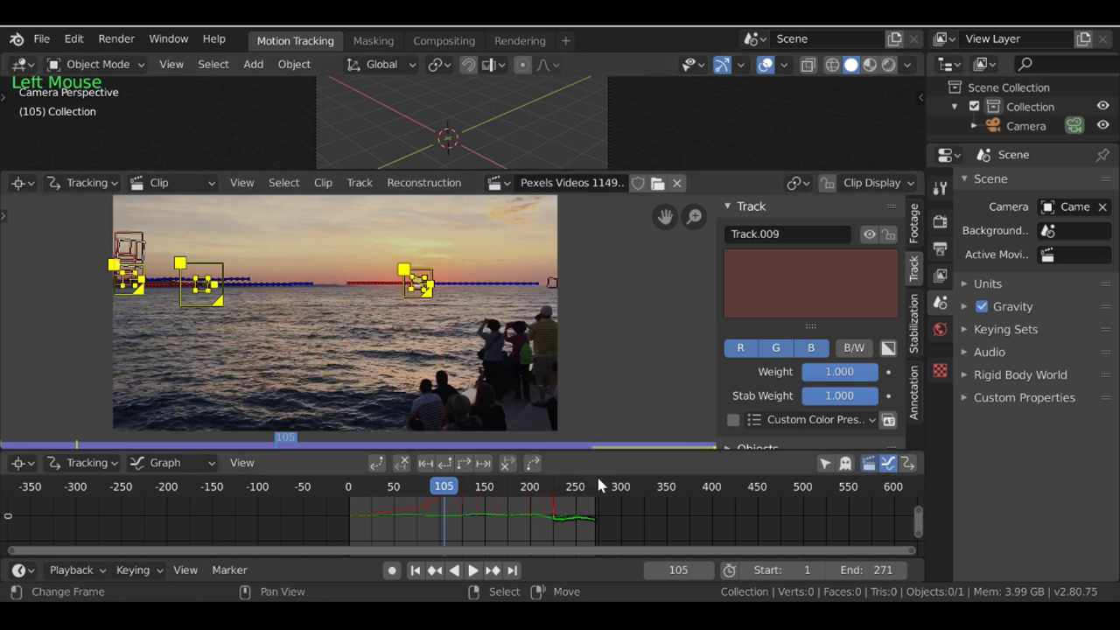
Step: Align the camera to the front view, then select and move it so the world origin sits centred in its frame
left_click_drag(705, 171, 699, 338)
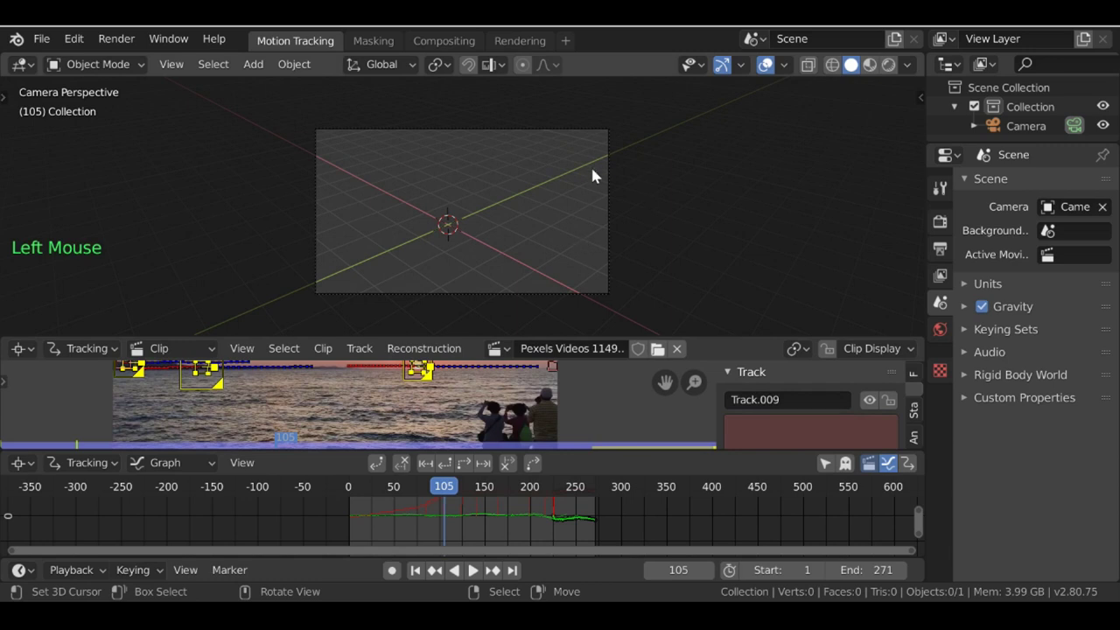
key("KP_1")
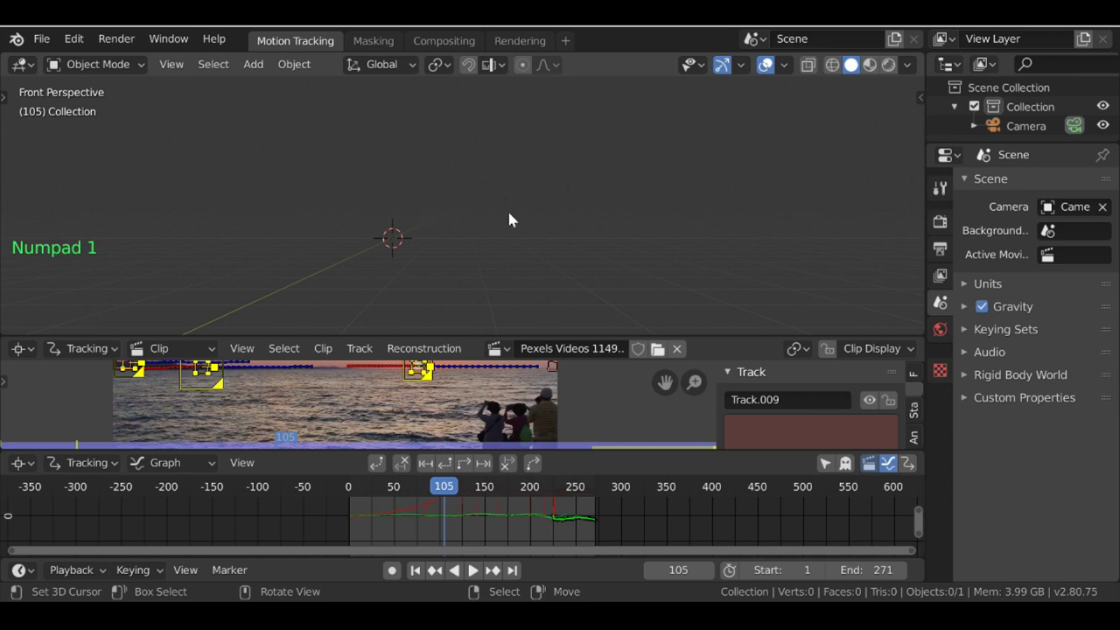
key("ctrl")
key("ctrl+alt+KP_0")
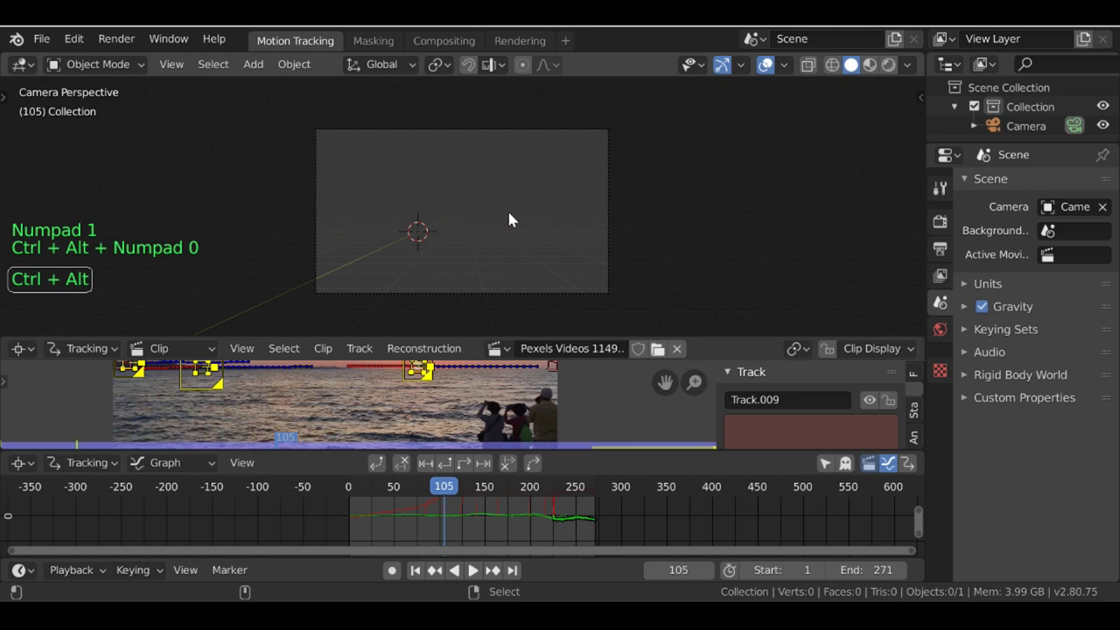
right_click_drag(512, 130, 712, 335)
left_click(713, 335)
left_click_drag(713, 335, 713, 161)
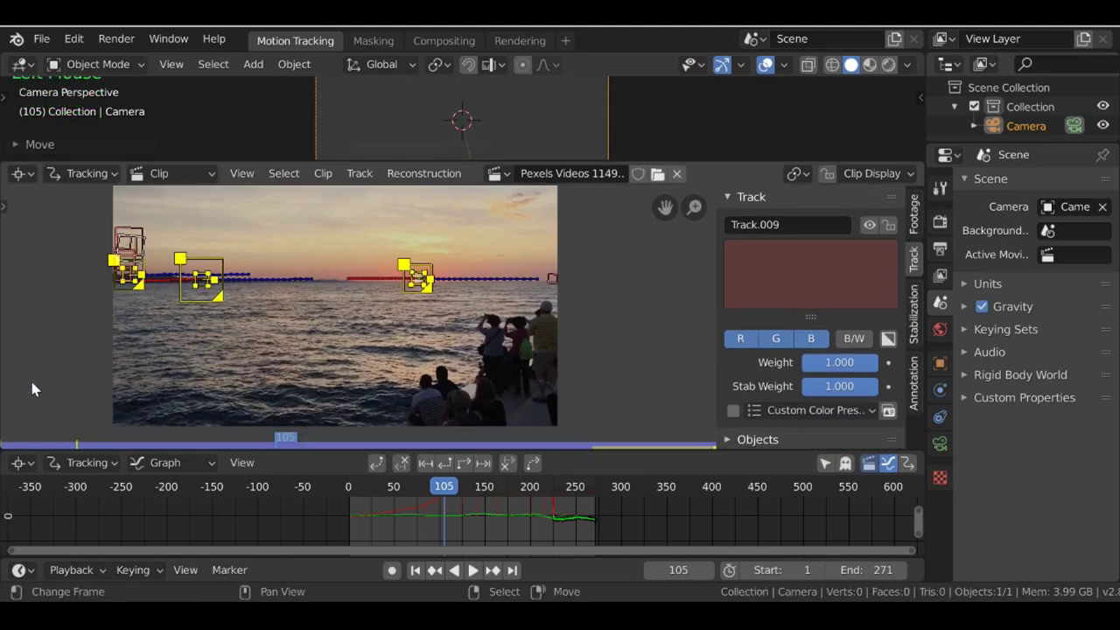
Step: Go to frame 41, enable the Tripod option for the solver and solve the camera motion
key("t")
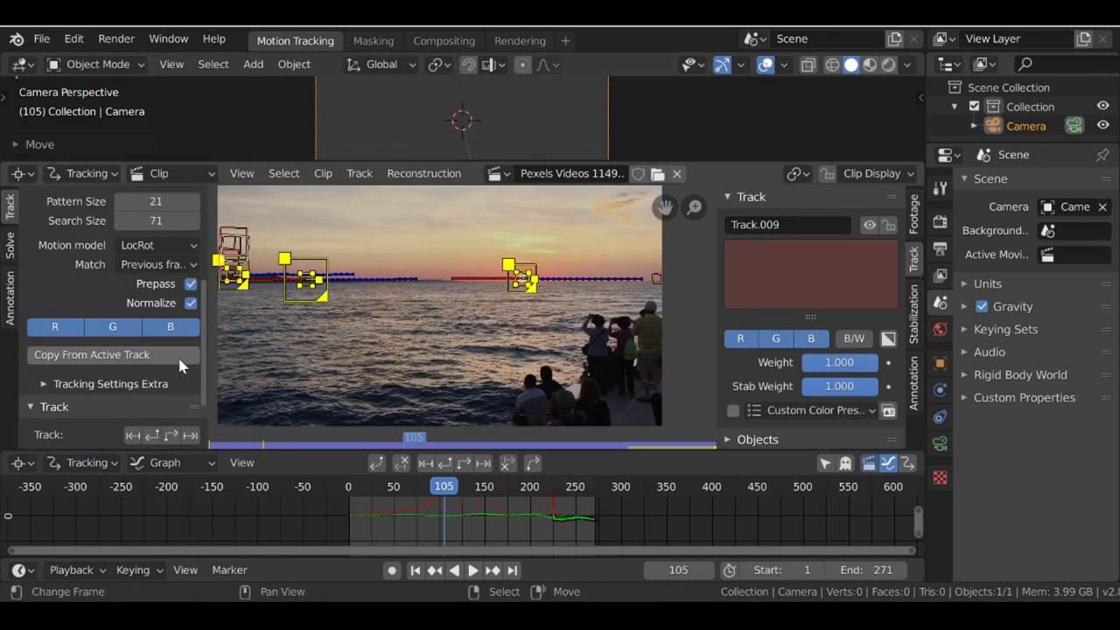
left_click(11, 247)
scroll(438, 333, "down", 1)
left_click_drag(462, 527, 385, 514)
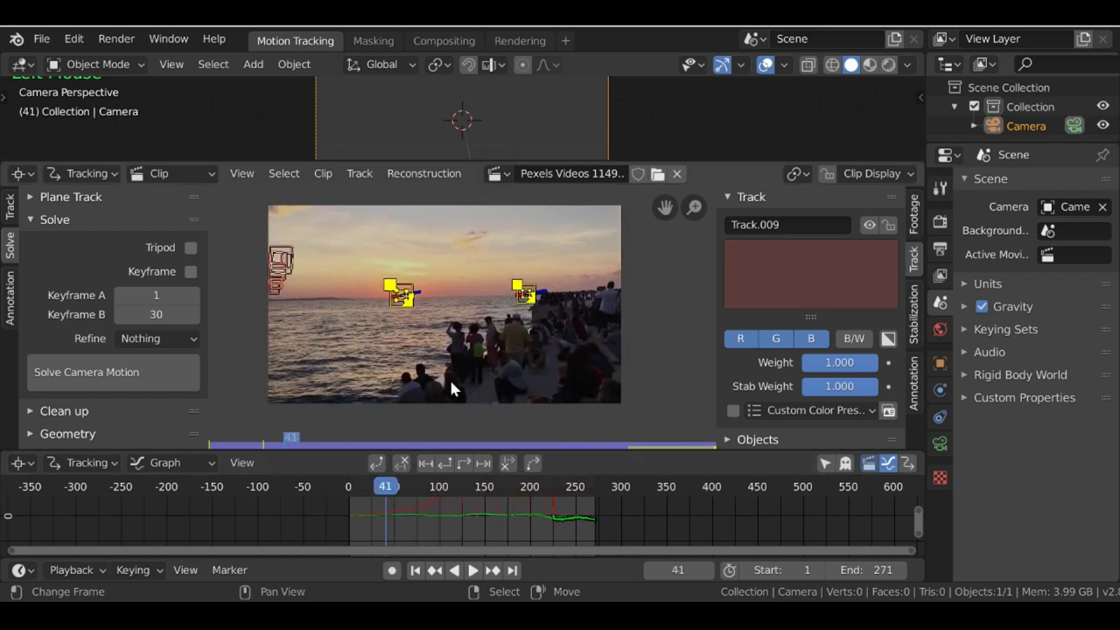
left_click(191, 248)
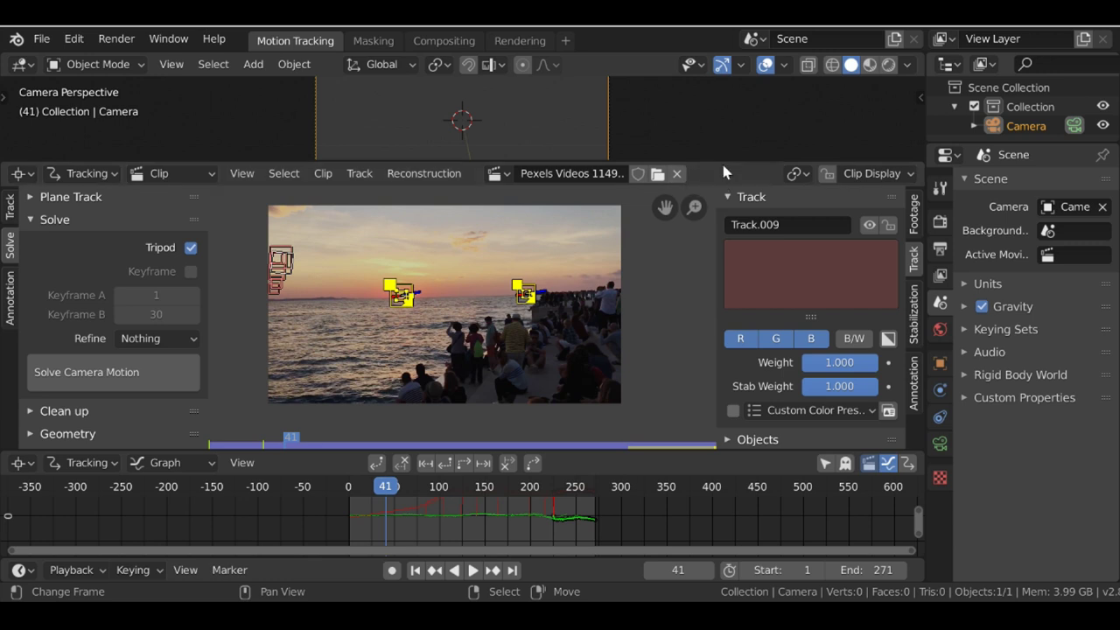
left_click(135, 374)
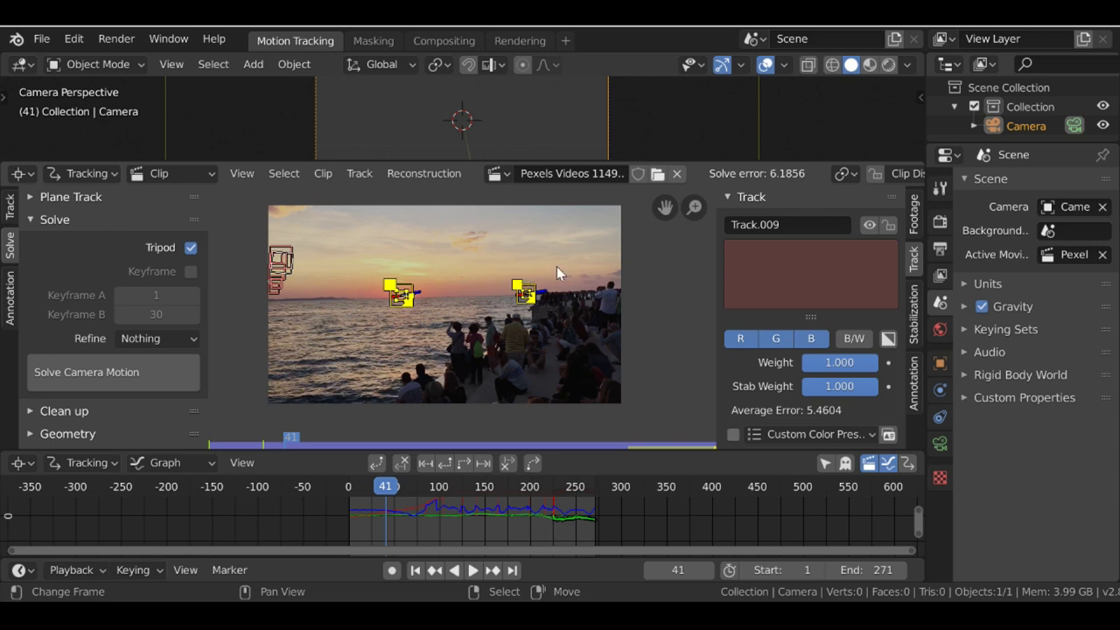
Step: Set the lens focal length to 30 mm and solve the camera motion again
scroll(787, 315, "down", 4)
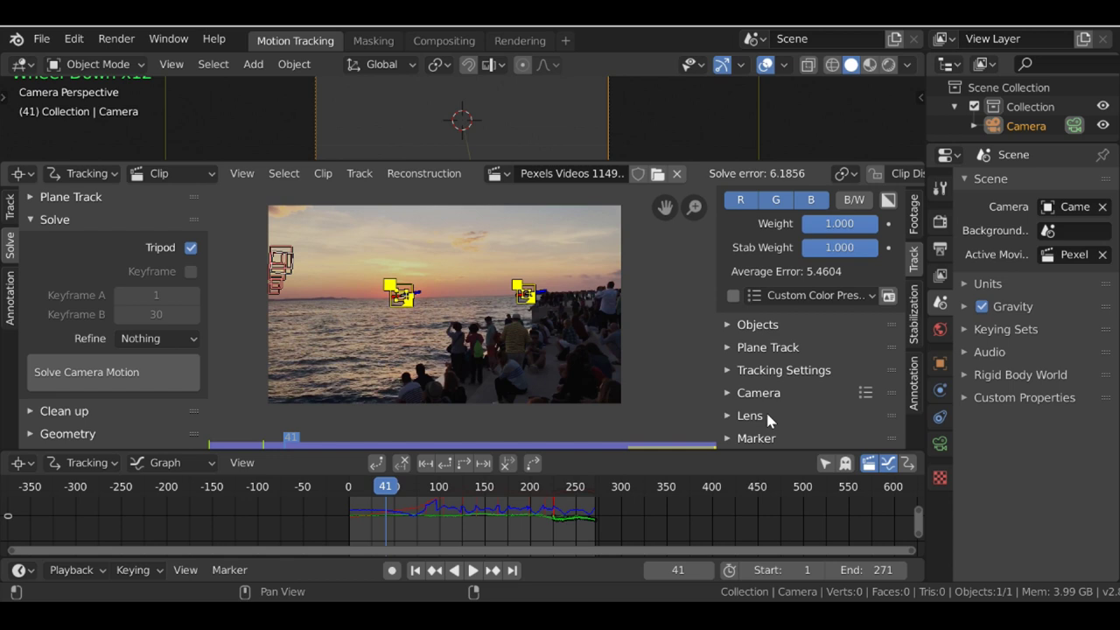
left_click(763, 416)
scroll(760, 405, "down", 3)
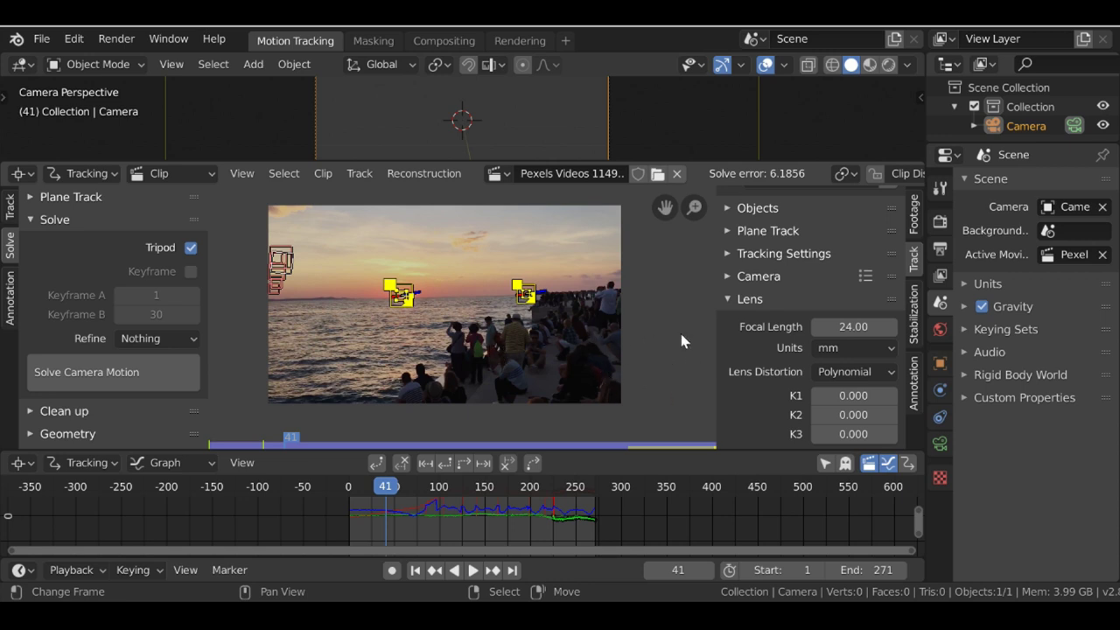
left_click(851, 327)
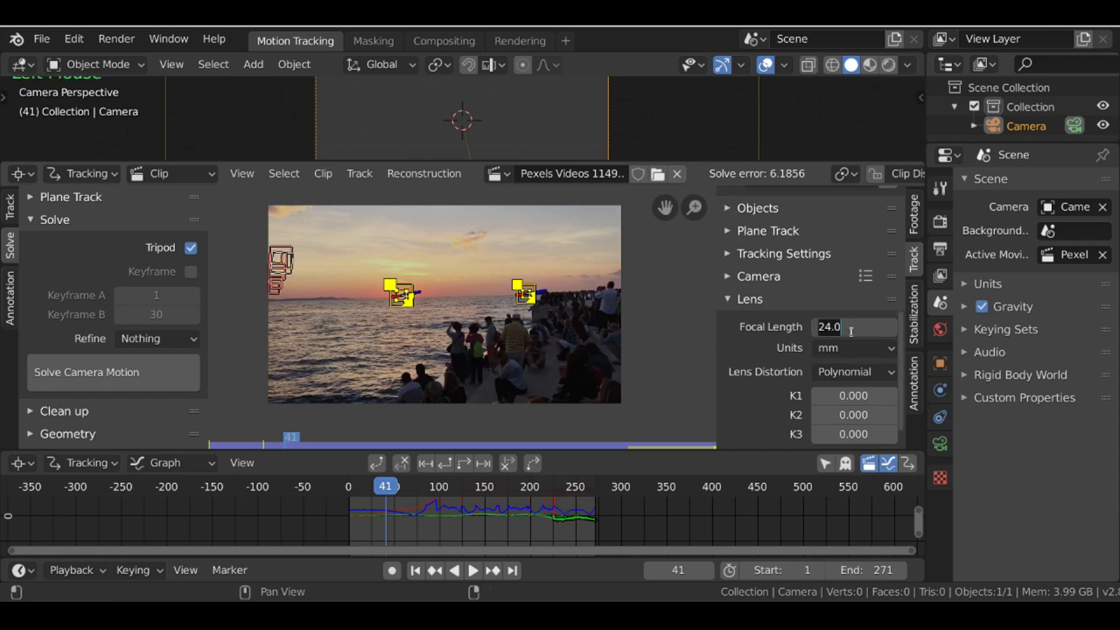
type("30")
key("Return")
left_click(121, 372)
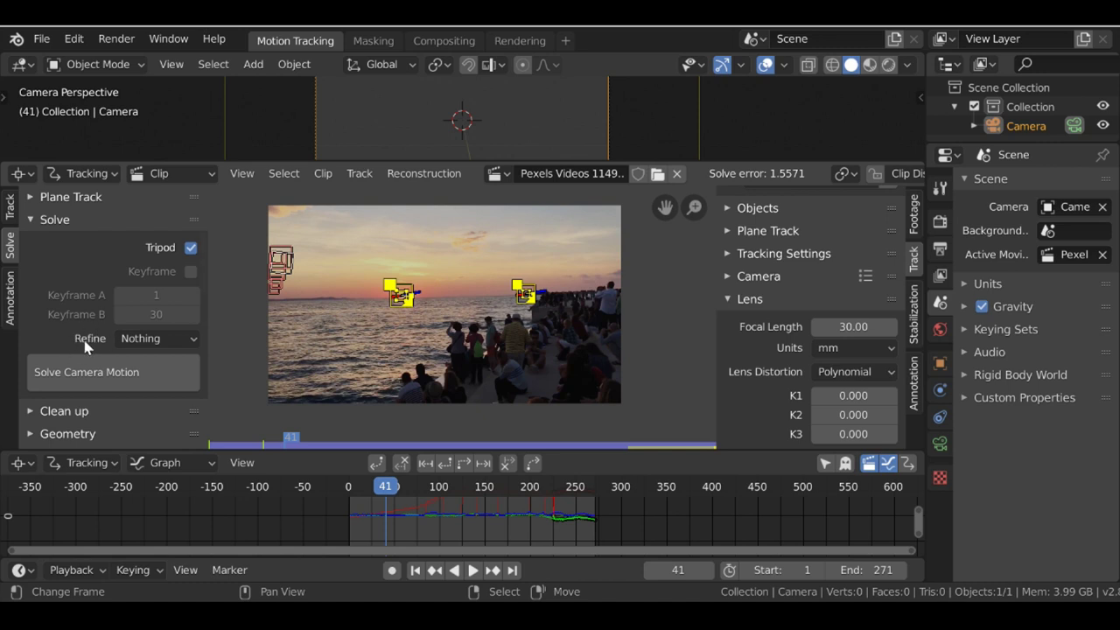
Step: Set the solver to refine Focal Length and re-solve the camera motion
left_click(164, 341)
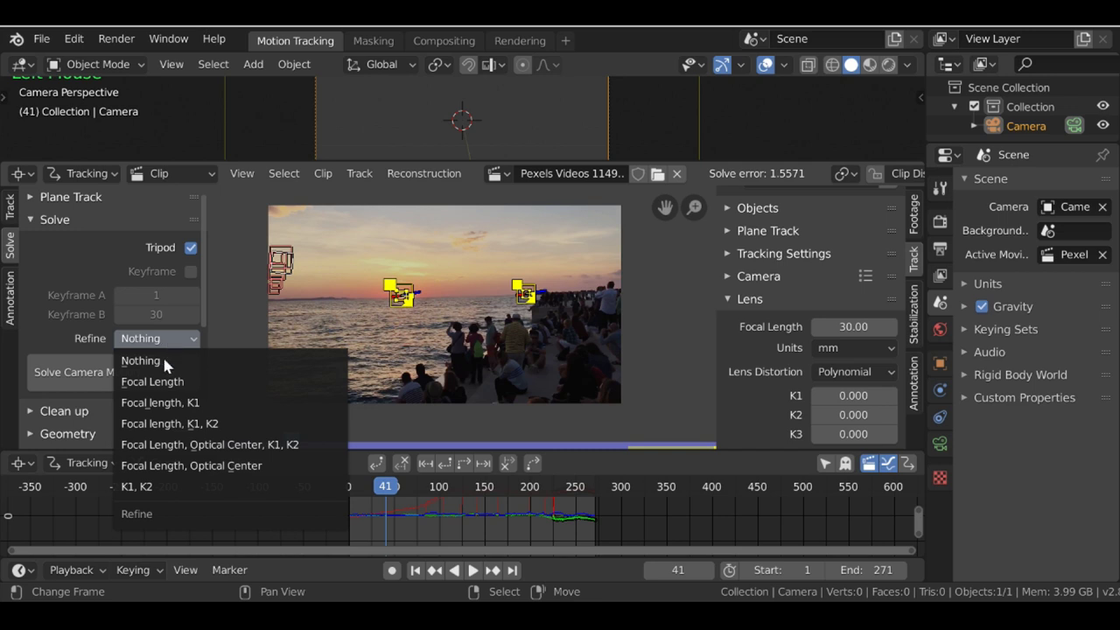
left_click(205, 383)
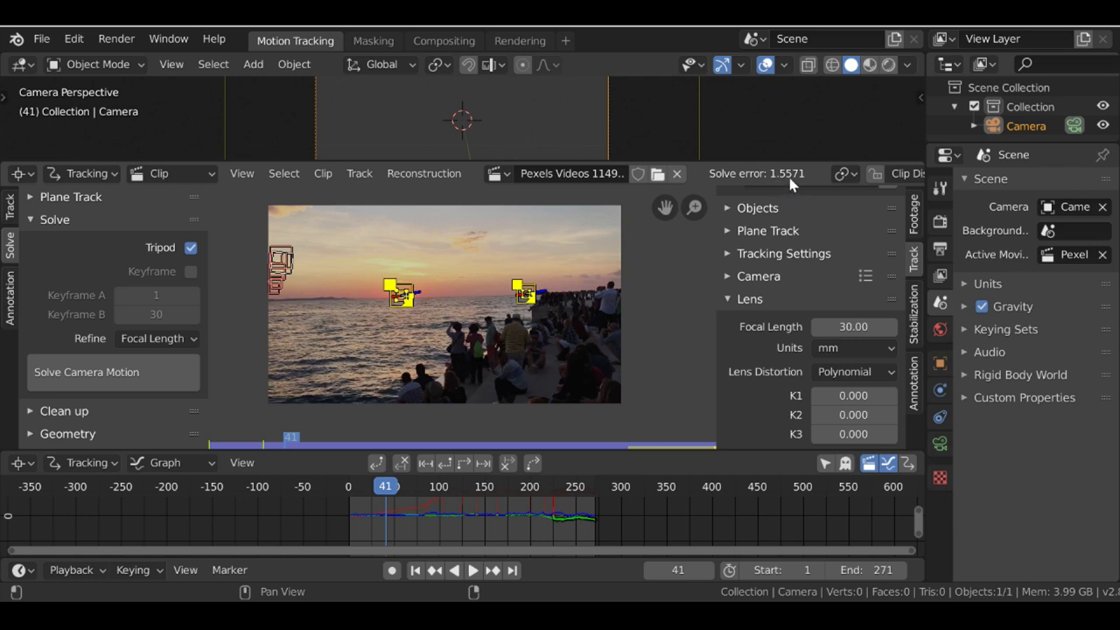
left_click(179, 370)
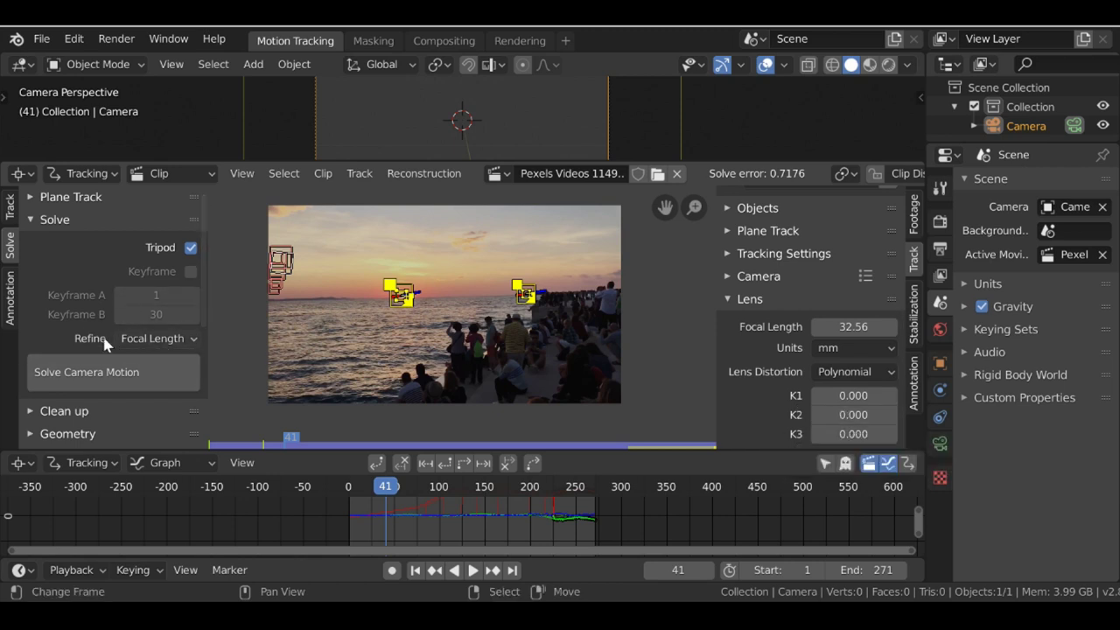
Step: Change the refinement to K1, K2 and re-solve the camera motion
left_click(149, 341)
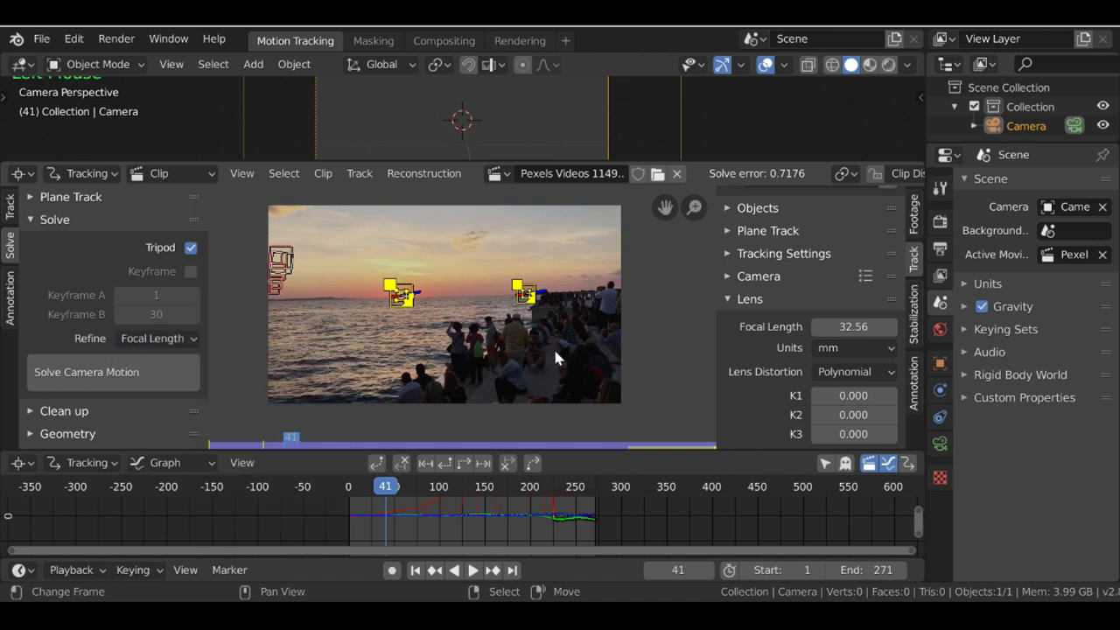
left_click(153, 338)
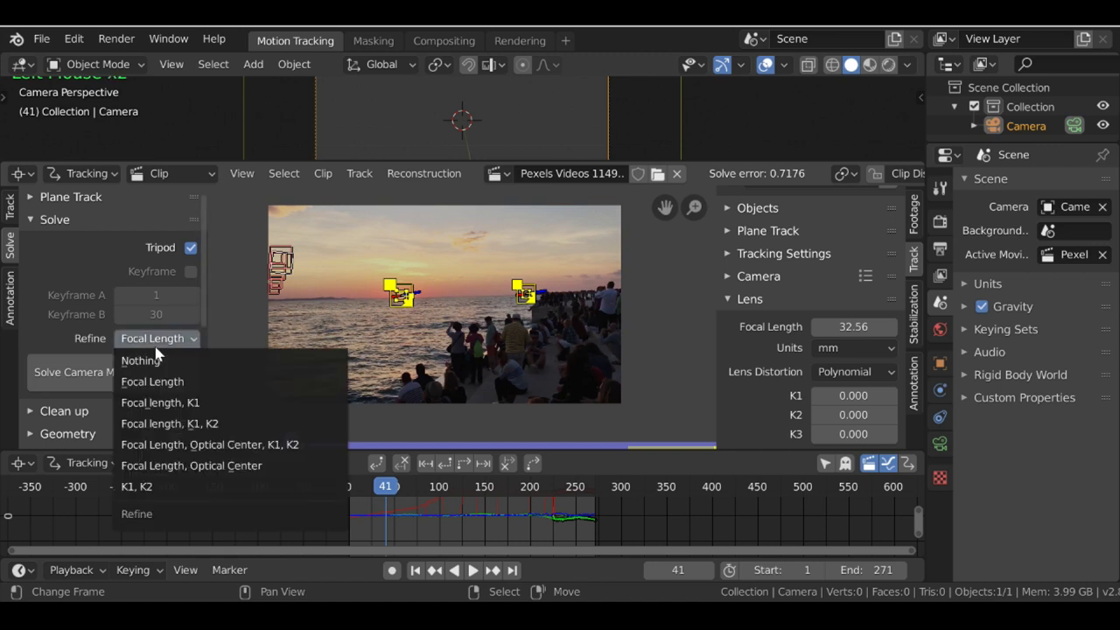
left_click(162, 486)
left_click(117, 374)
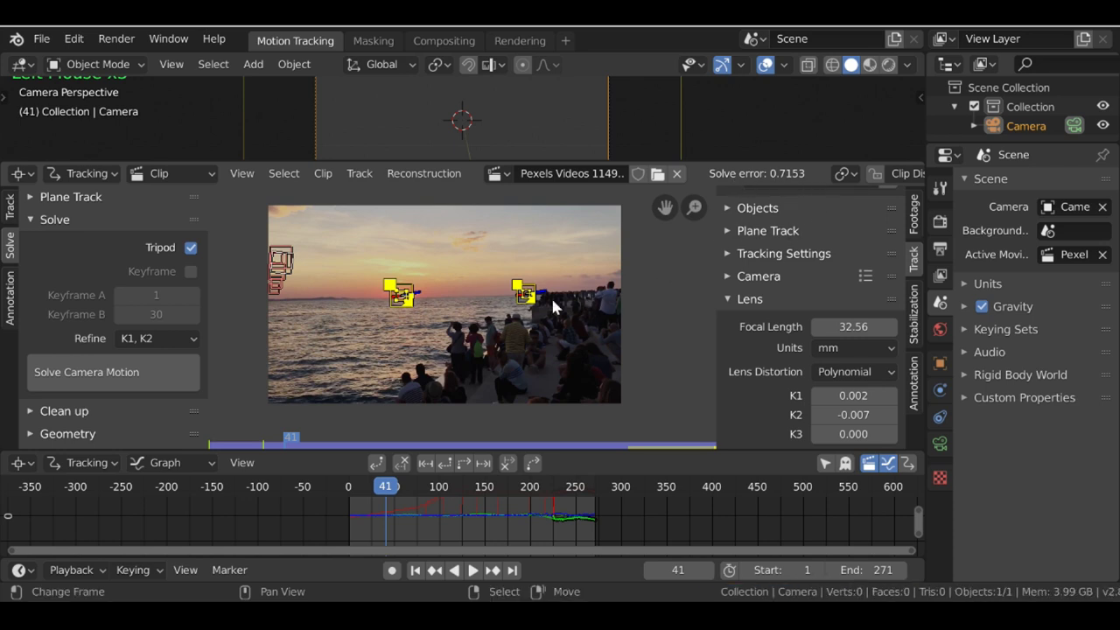
Step: Check the average errors of the headland marker, the sun marker and the hill marker at frame 132
left_click(521, 294)
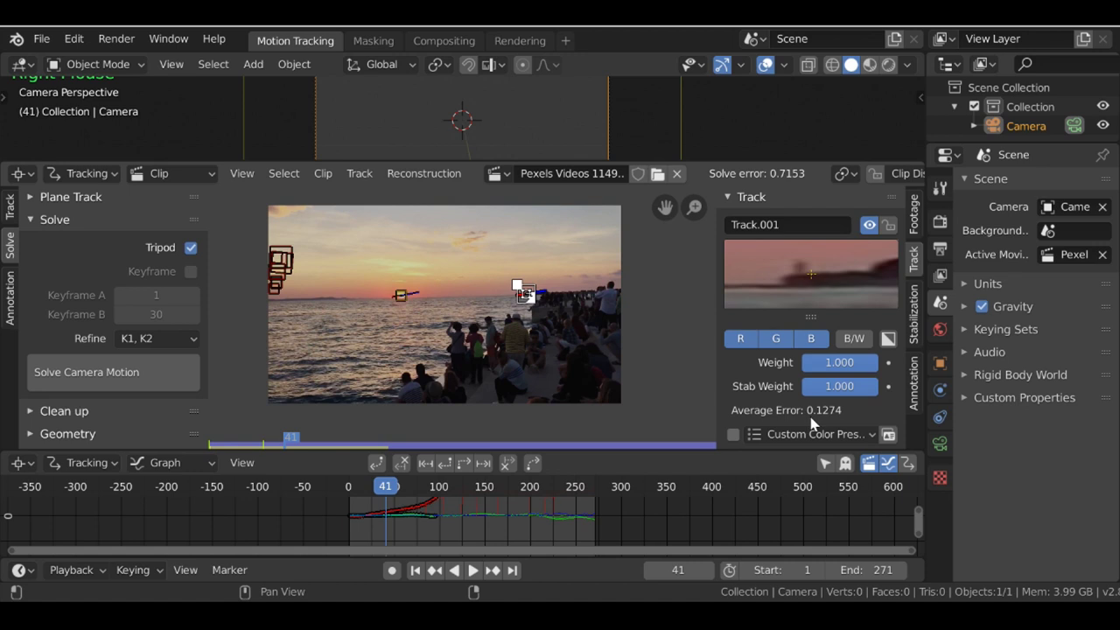
left_click(402, 299)
left_click_drag(406, 516, 468, 525)
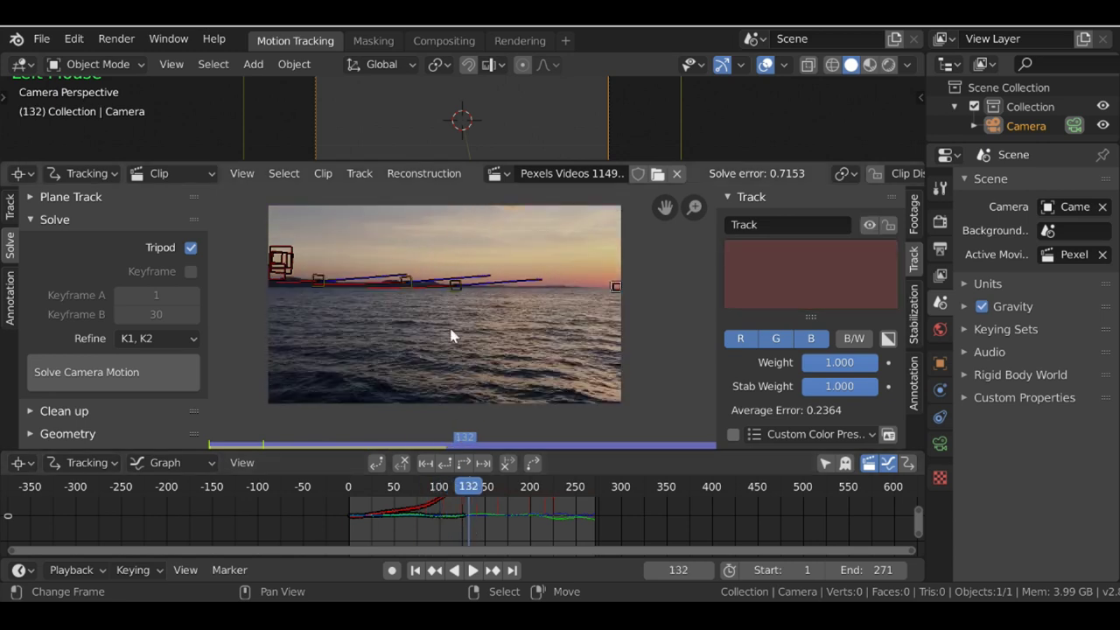
left_click(459, 286, "ctrl")
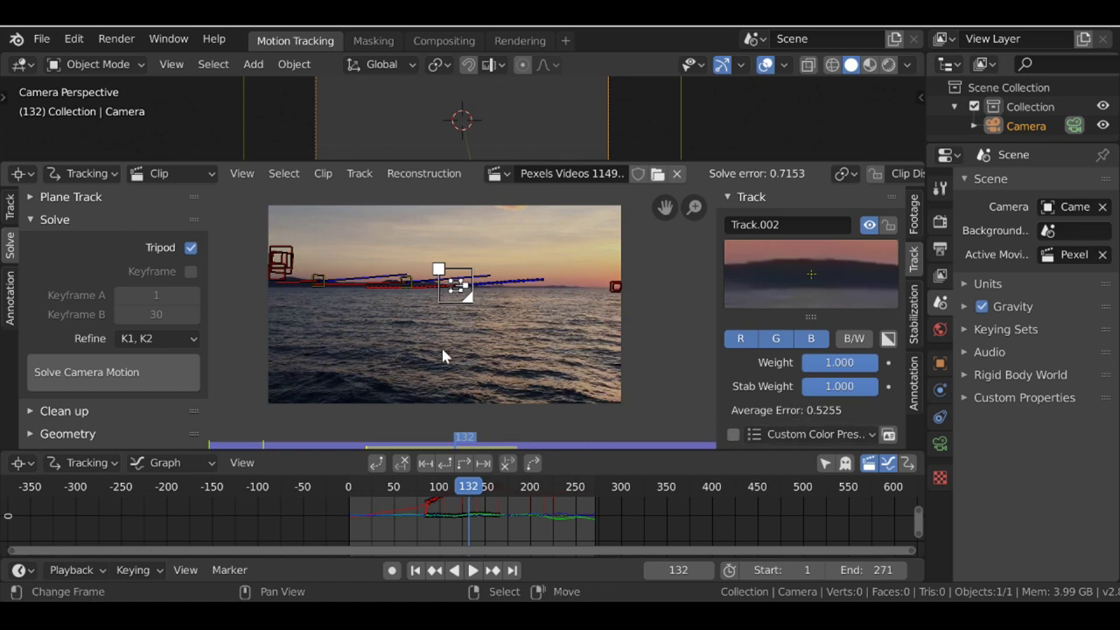
Step: Set the solver refinement to Nothing and set up the tracking scene from the solved footage
left_click(160, 338)
left_click(149, 289)
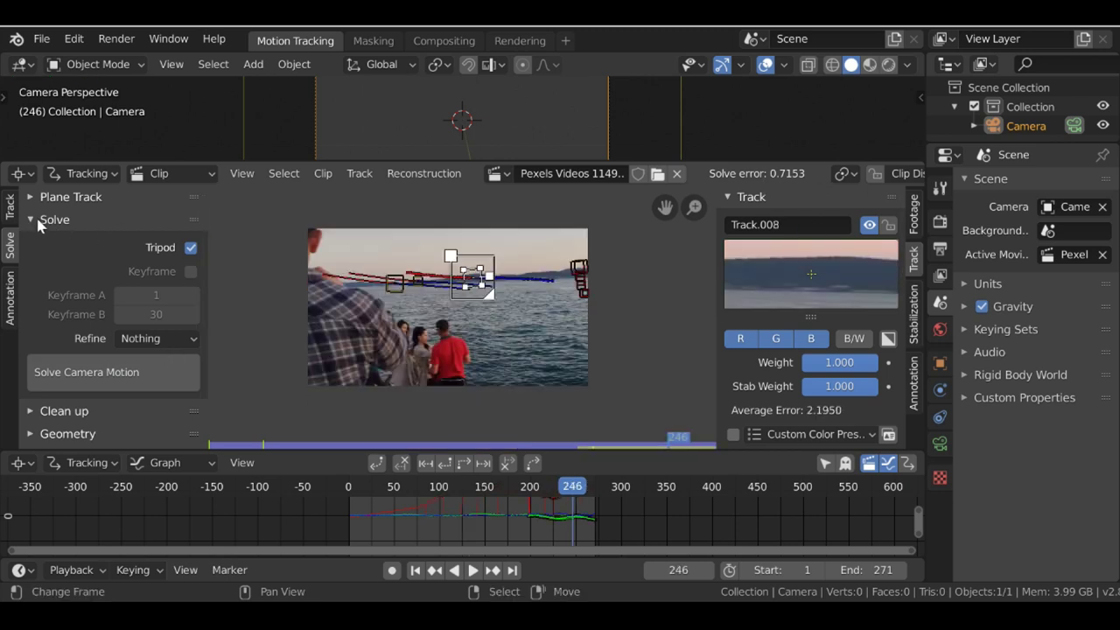
left_click(31, 221)
scroll(72, 267, "down", 3)
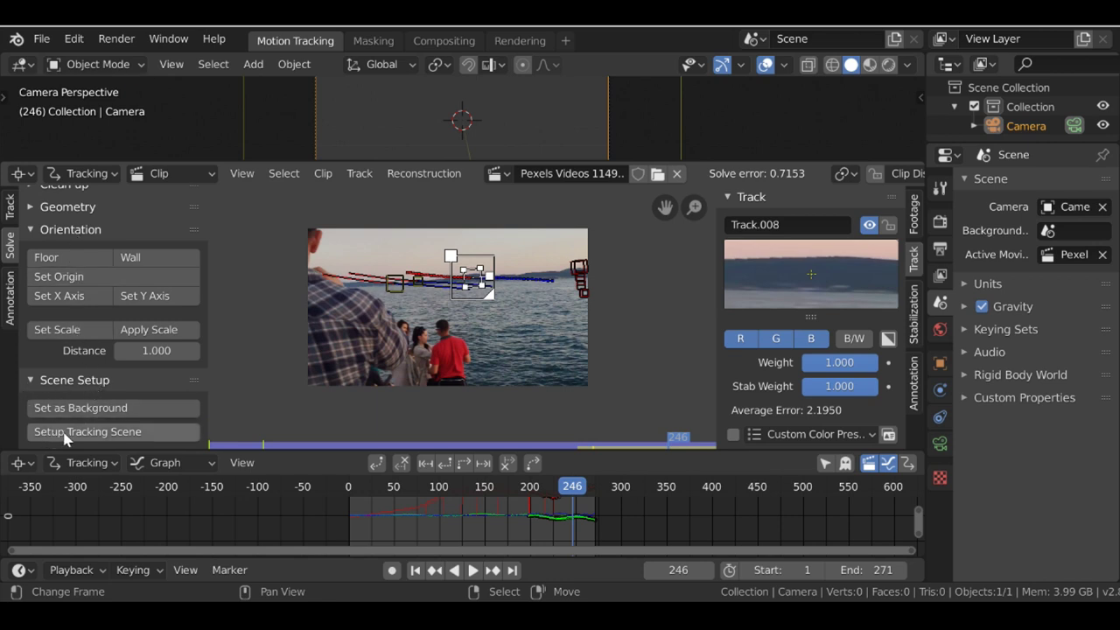
left_click(155, 434)
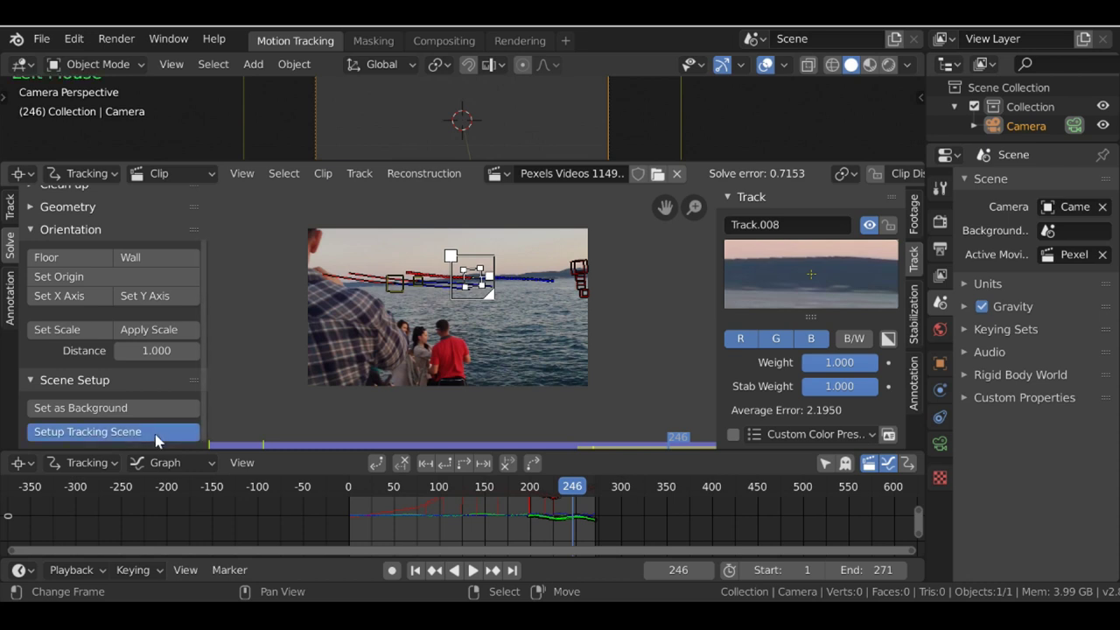
Step: Examine the tracked footage in the camera view and the generated compositing nodes, then return to the motion tracking workspace
scroll(534, 118, "down", 1)
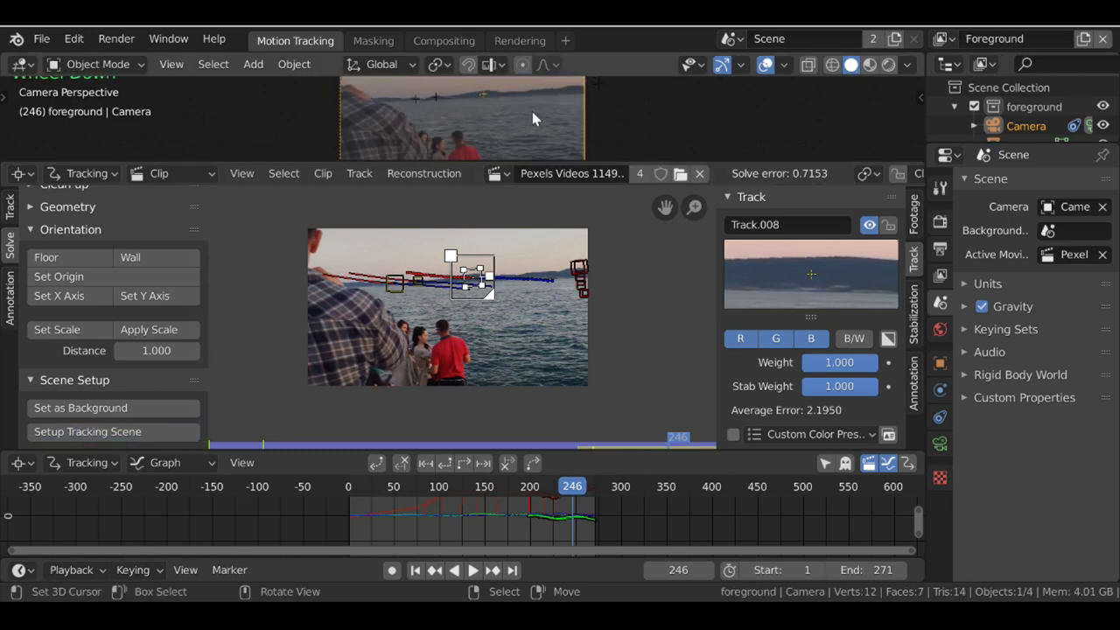
scroll(534, 119, "down", 2)
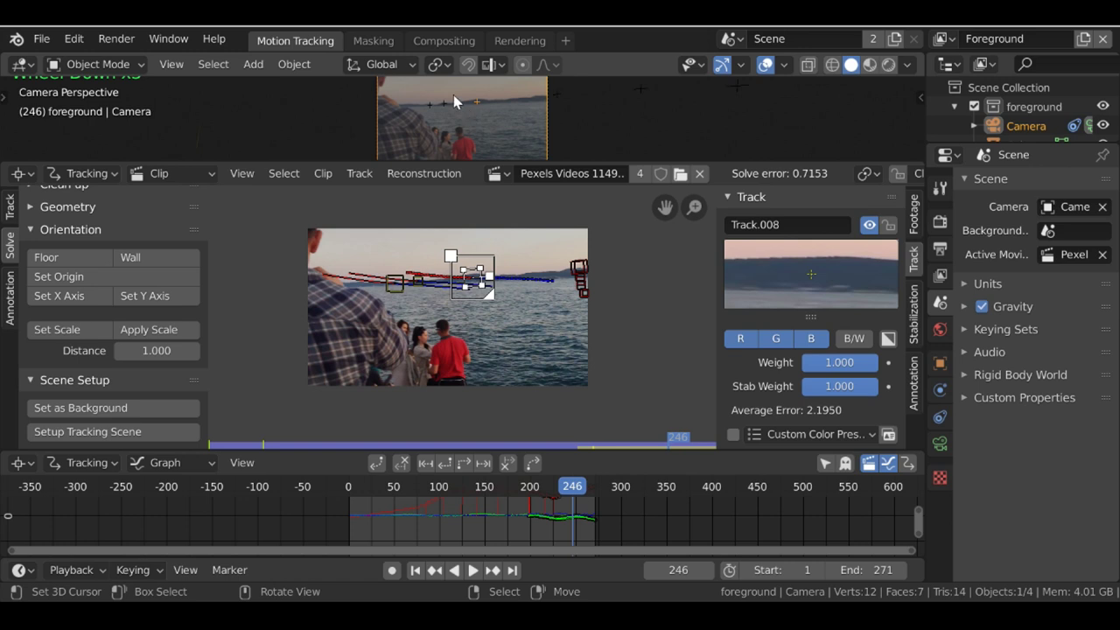
left_click(445, 42)
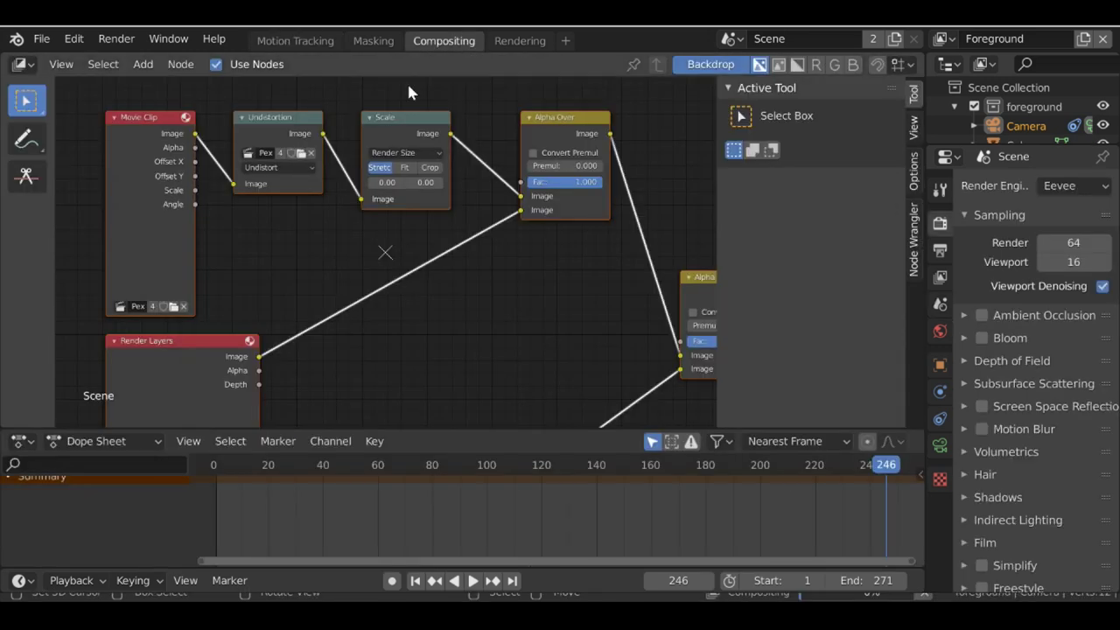
left_click(296, 40)
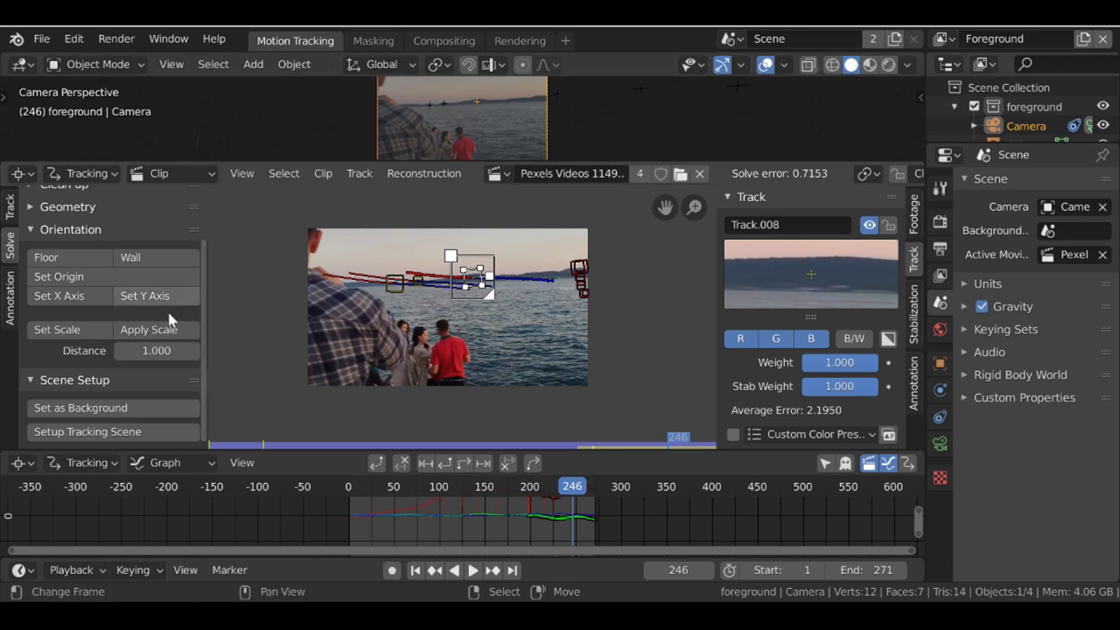
Step: Join the 3D viewport over the clip editor area and enlarge the camera view of the footage
right_click(661, 160)
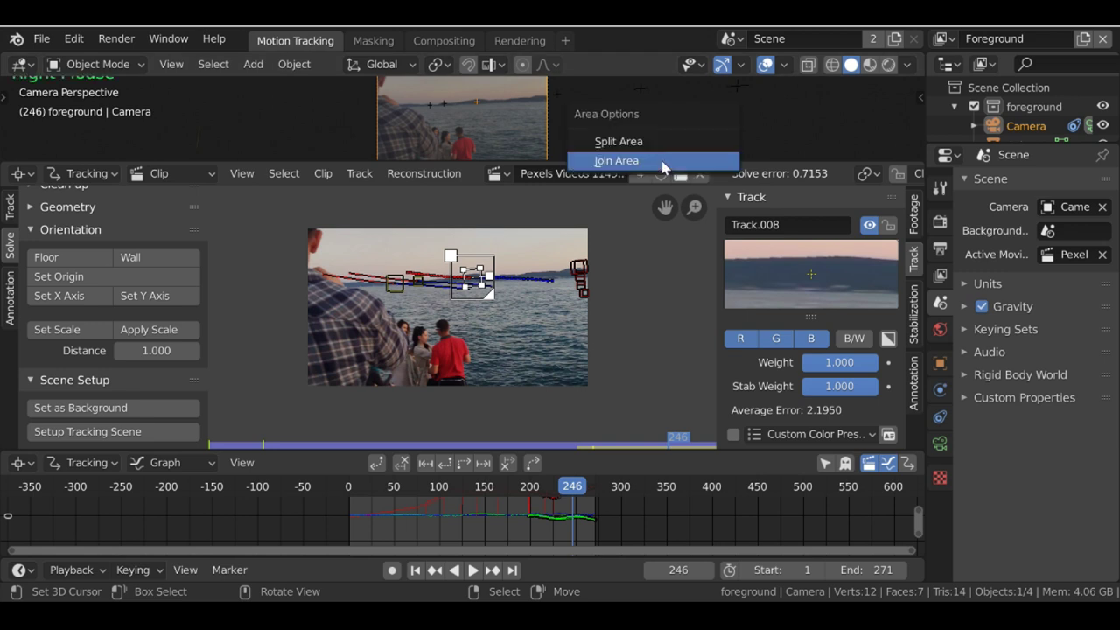
left_click(639, 160)
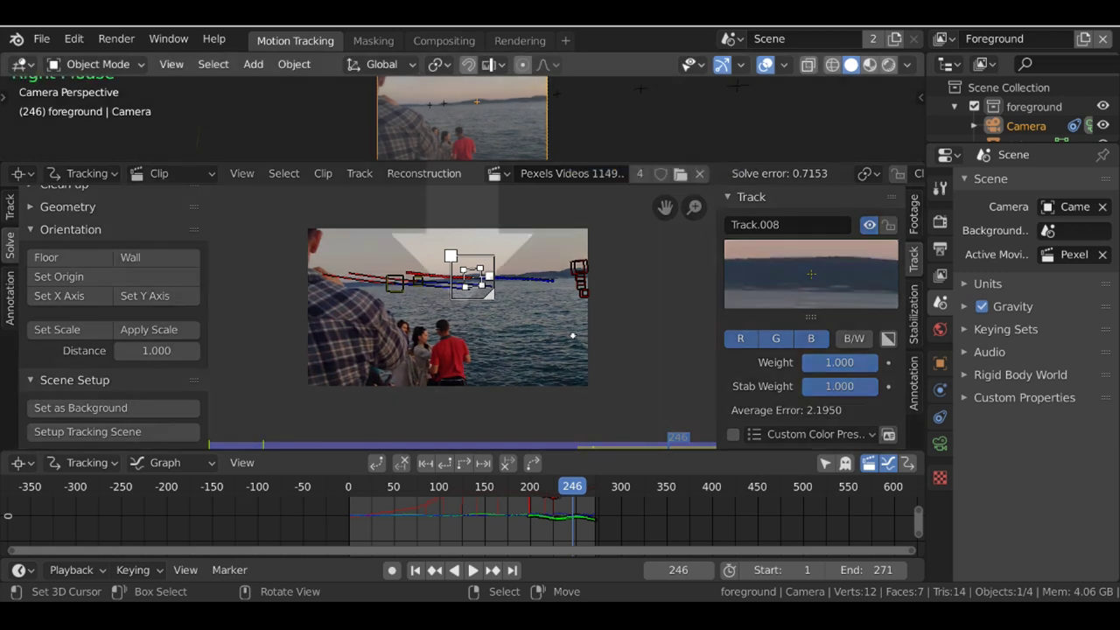
left_click(573, 336)
scroll(565, 337, "up", 5)
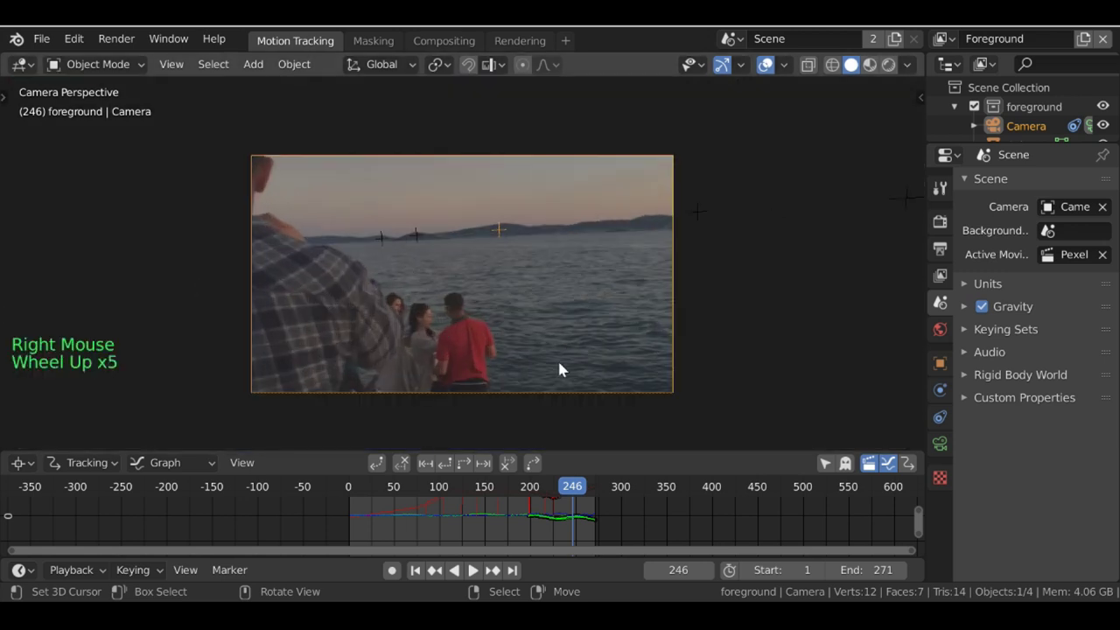
Step: Go back to frame 1 and examine the generated ground plane and cube through the camera and in perspective
left_click(416, 571)
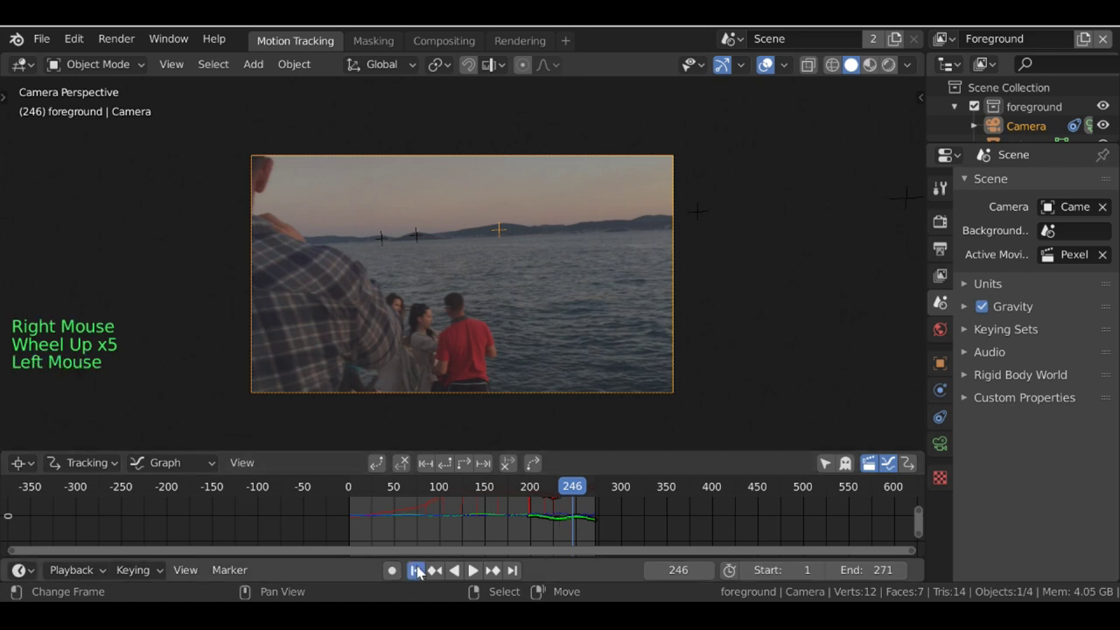
middle_click_drag(472, 262, 462, 263)
right_click(462, 262)
right_click(566, 255)
key("KP_0")
scroll(534, 262, "up", 6)
scroll(507, 265, "down", 5)
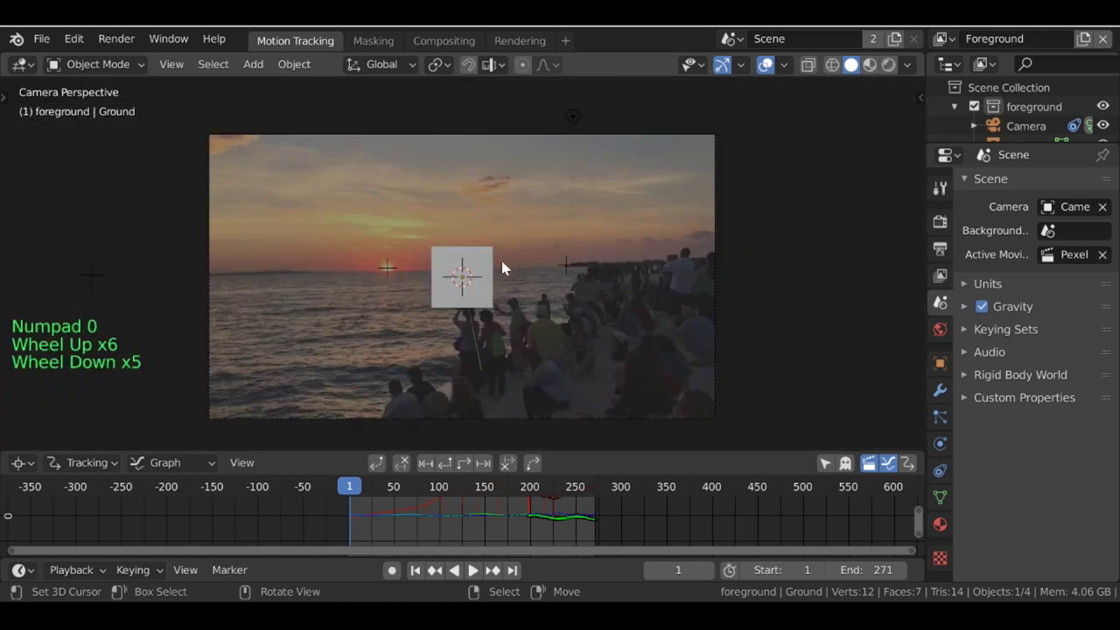
middle_click_drag(522, 283, 592, 280)
right_click(591, 280)
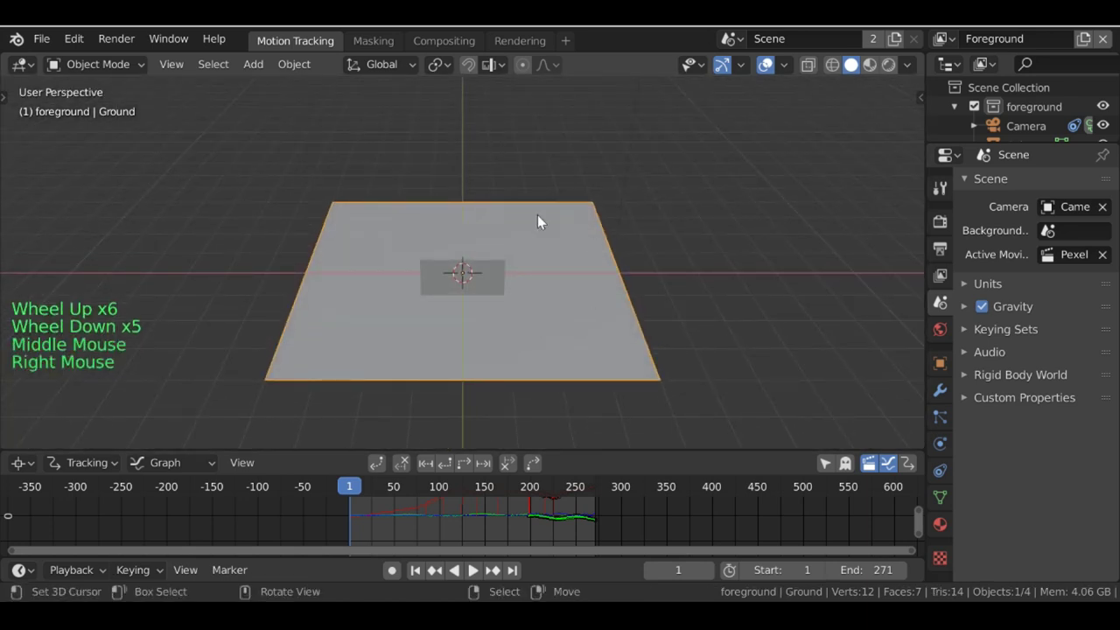
scroll(467, 293, "down", 3)
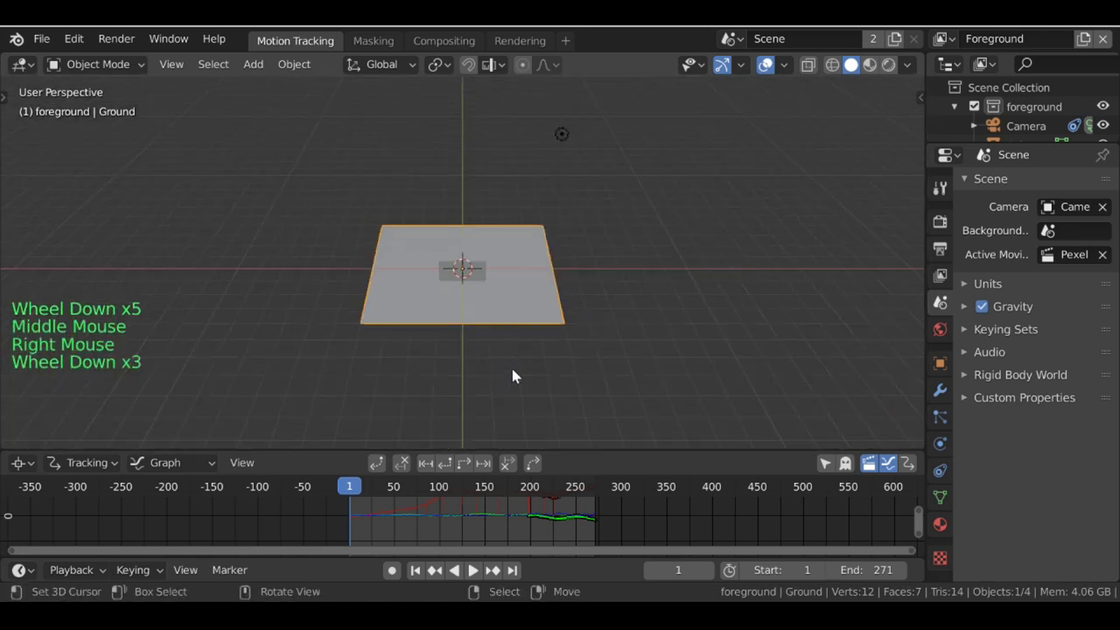
key("KP_0")
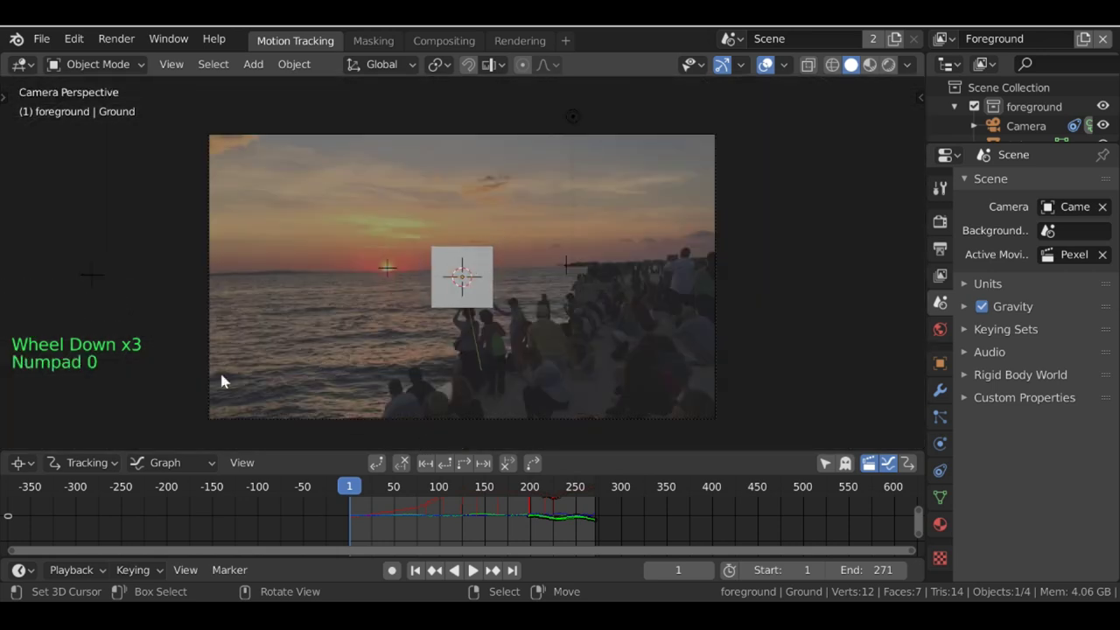
middle_click_drag(495, 295, 517, 302)
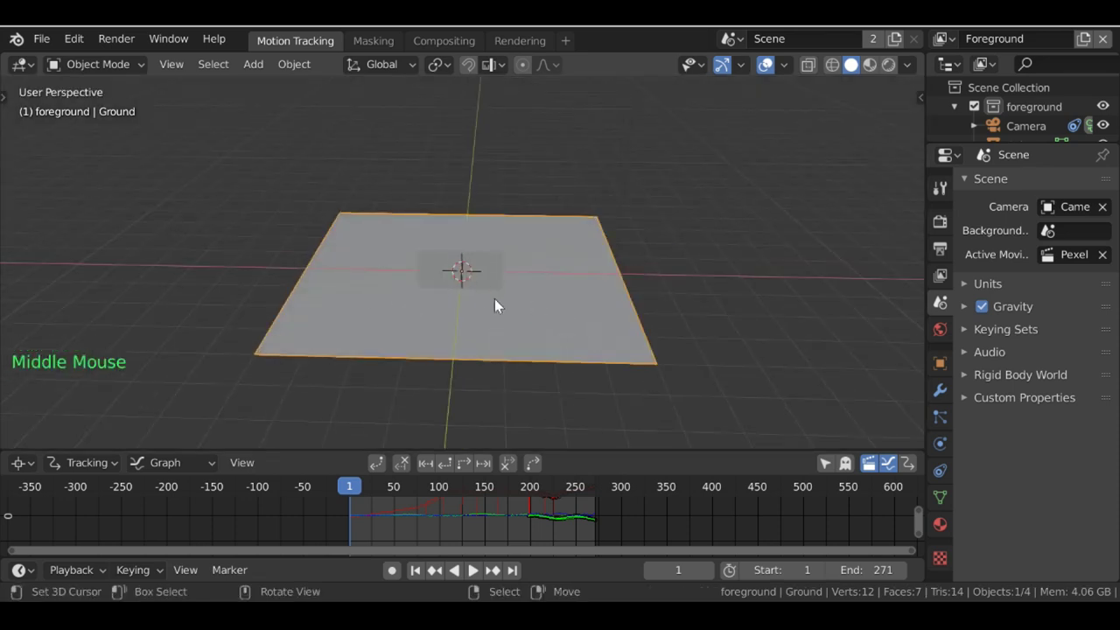
key("KP_0")
middle_click_drag(516, 333, 543, 286)
right_click(585, 278)
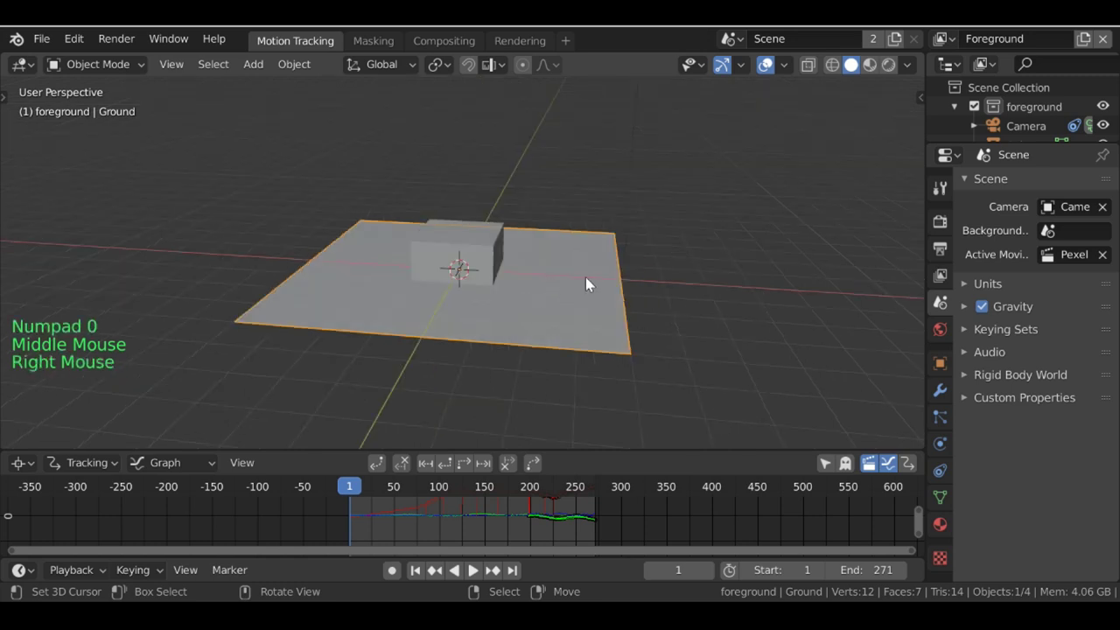
Step: Stretch the ground plane along the Y axis and scrub the footage through the camera to check how it follows
key("s")
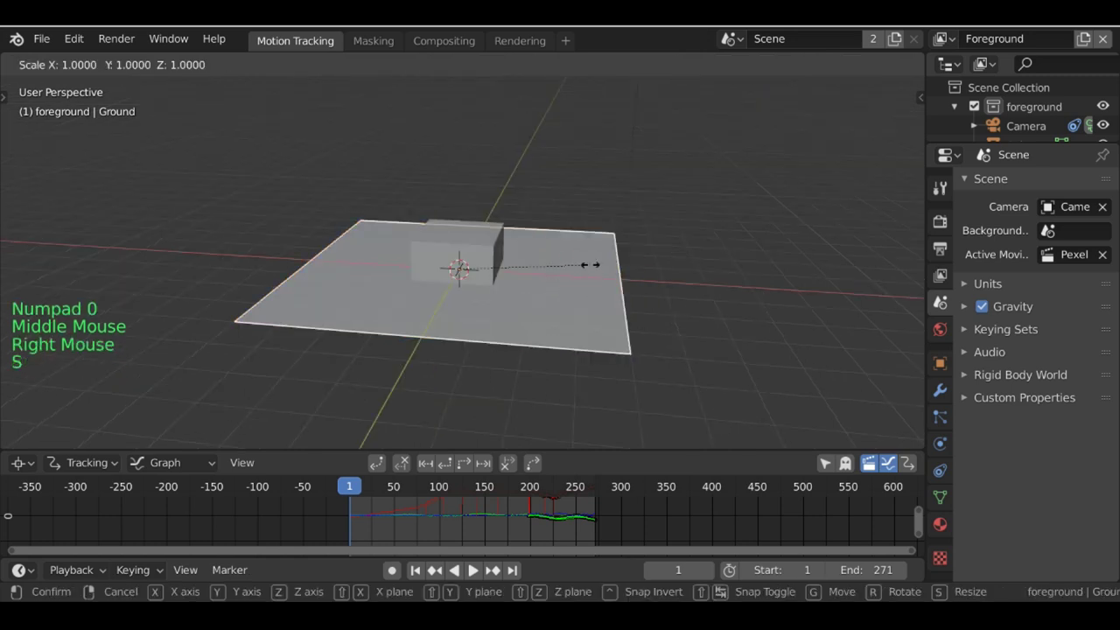
key("y")
left_click(442, 123)
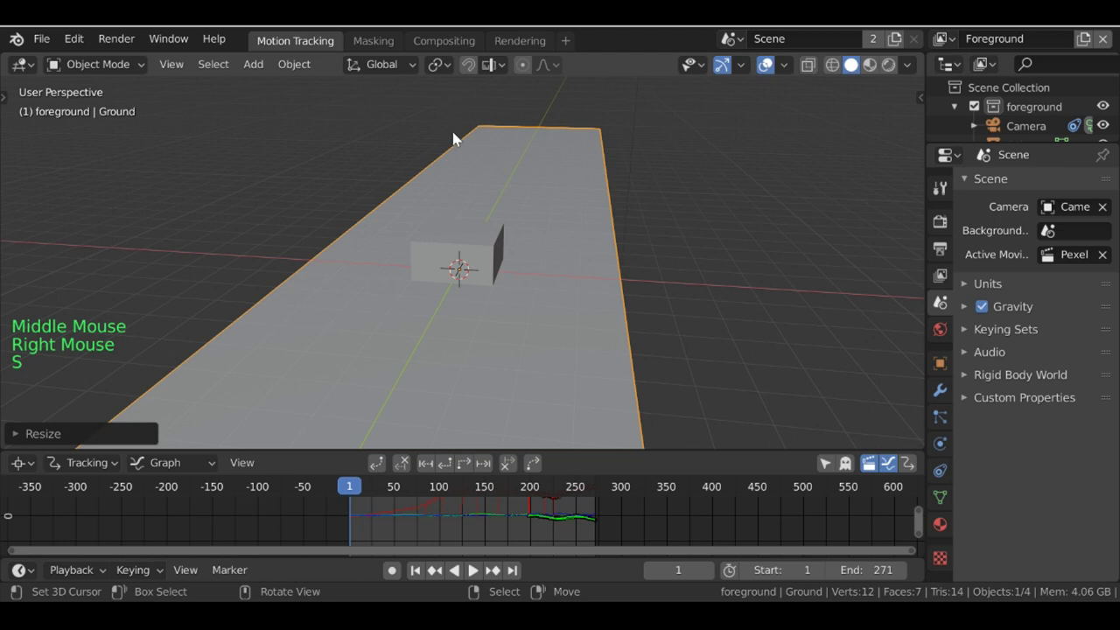
key("KP_0")
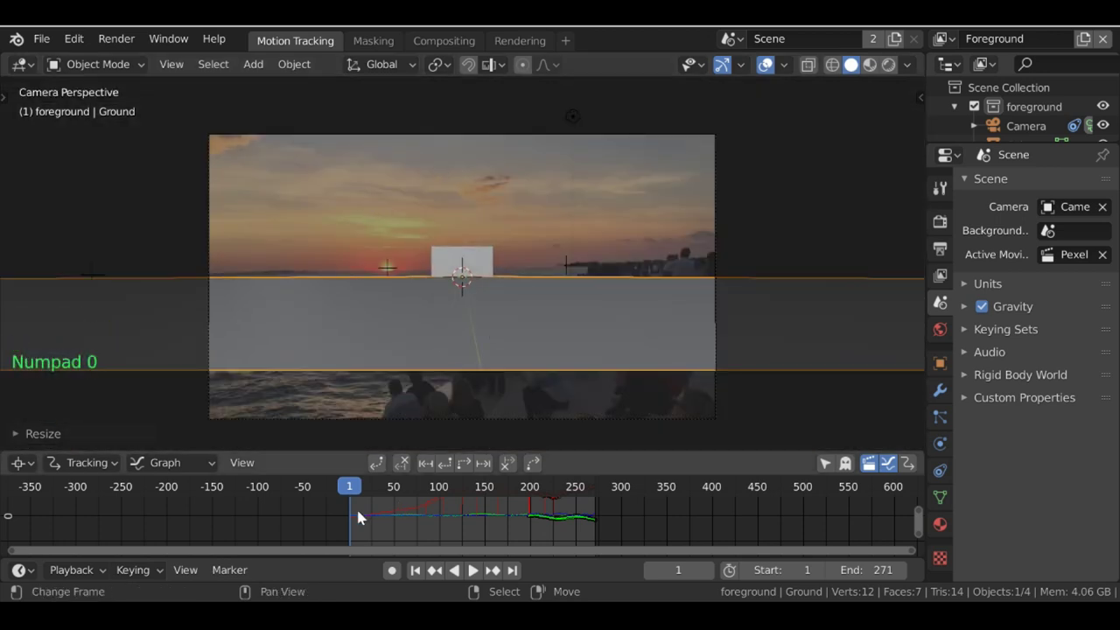
left_click_drag(349, 525, 438, 529)
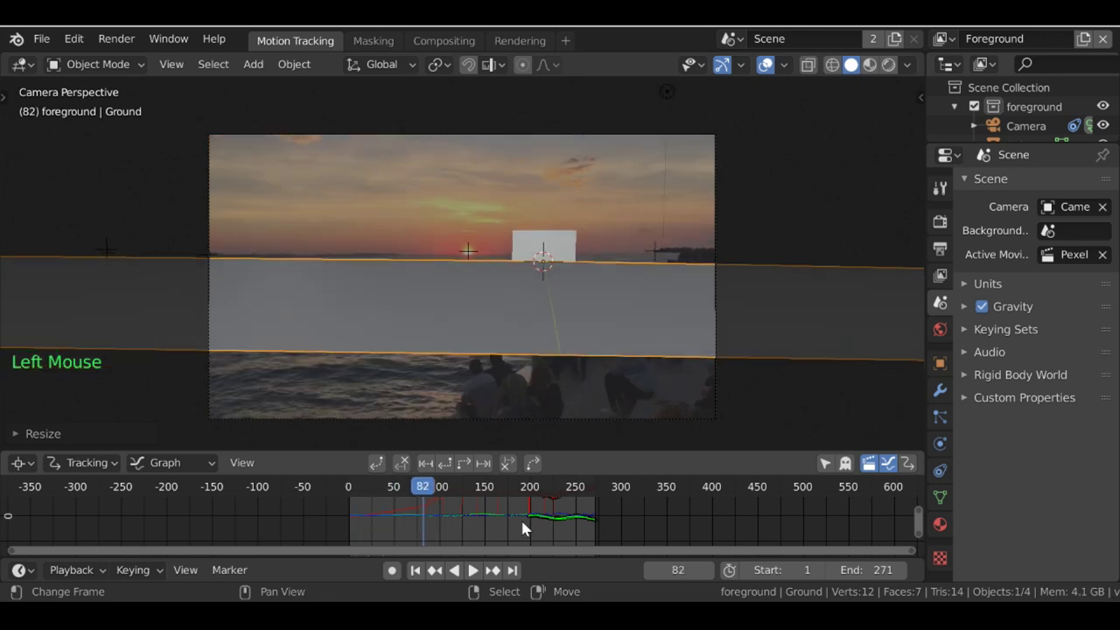
mouse_move(547, 525)
left_mouse_down()
mouse_move(527, 534)
mouse_move(554, 525)
left_mouse_up()
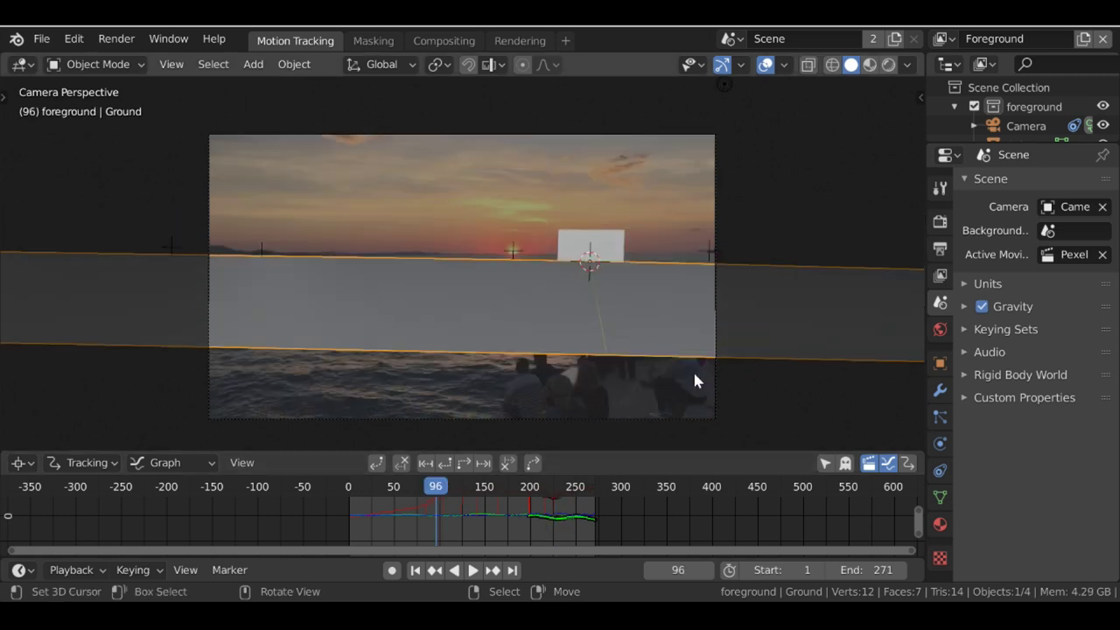
Step: Delete the cube and the ground plane from the tracking scene and return to frame 1
right_click(610, 260)
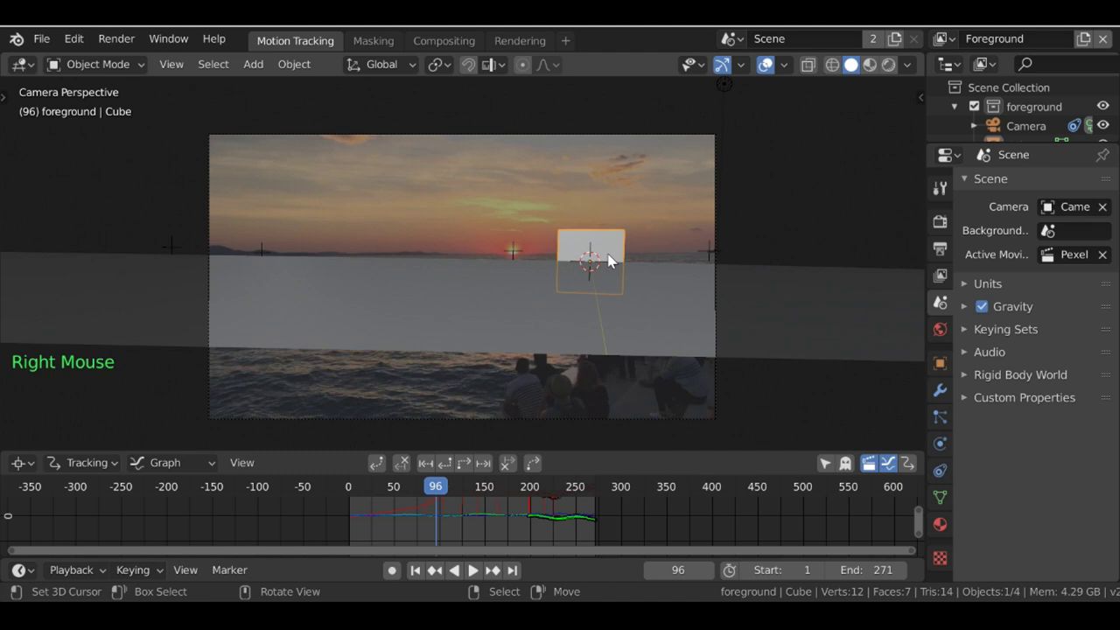
key("x")
left_click(610, 255)
right_click(665, 312)
key("x")
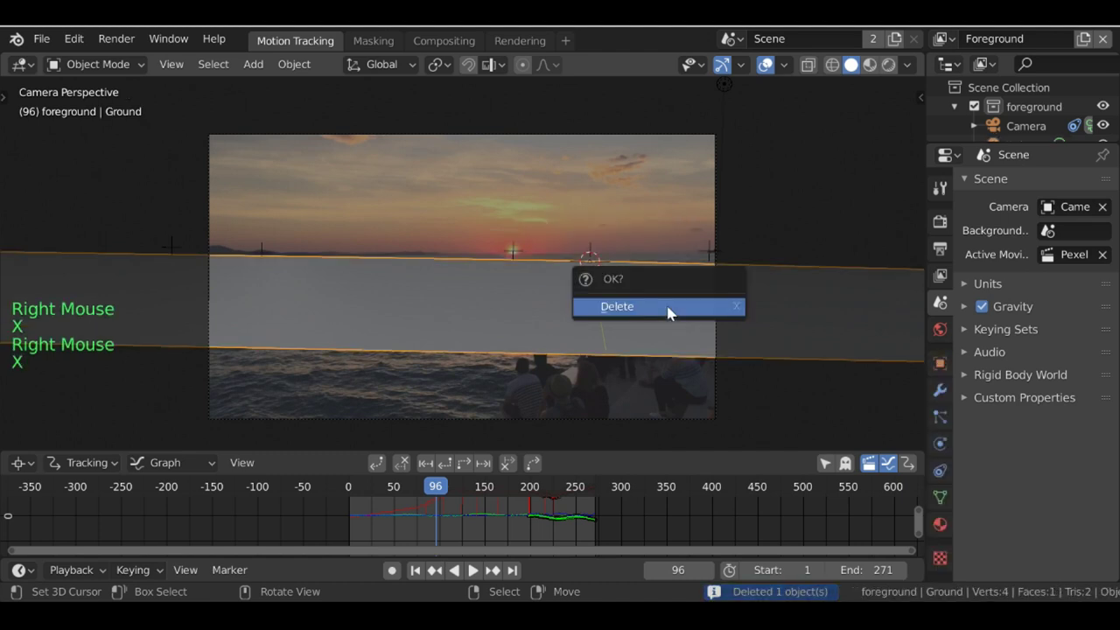
left_click(665, 308)
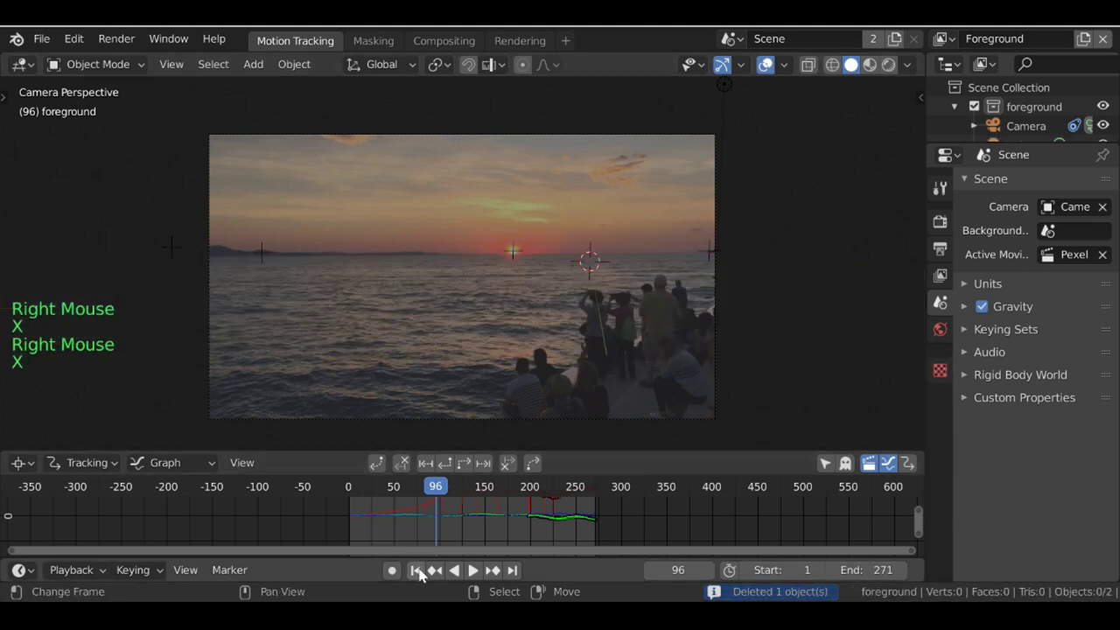
left_click(416, 570)
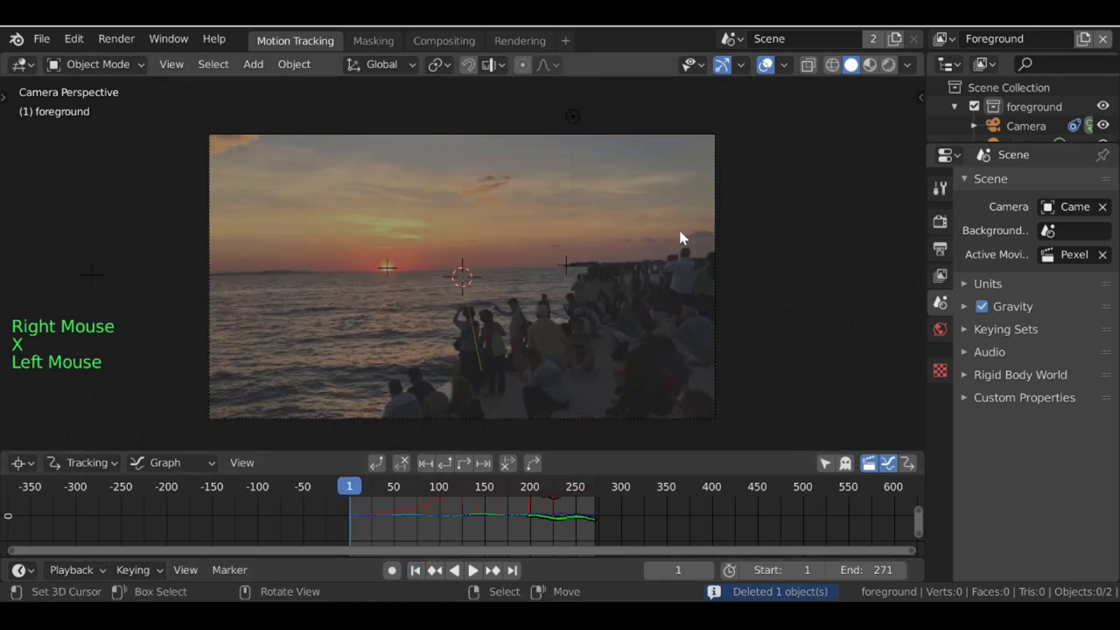
Step: Delete the Background Render Layers node and its Alpha Over node from the compositing tree, keeping the footage linked to the remaining Alpha Over node
left_click(455, 41)
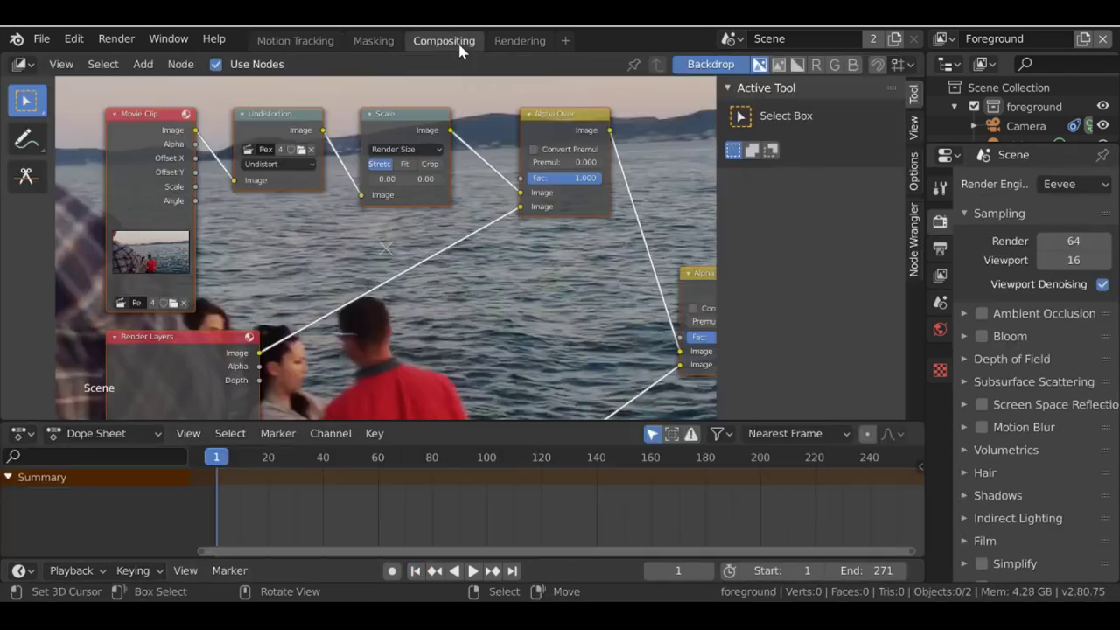
scroll(433, 301, "down", 4)
middle_click_drag(432, 301, 355, 178)
scroll(355, 178, "down", 1)
scroll(268, 214, "up", 2)
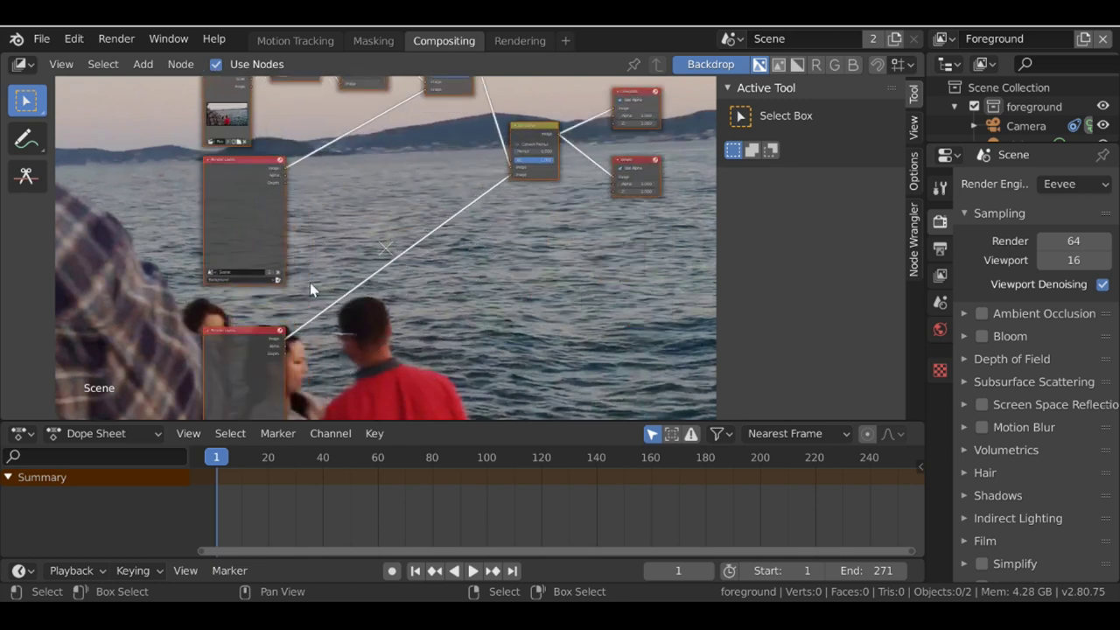
scroll(310, 283, "up", 2)
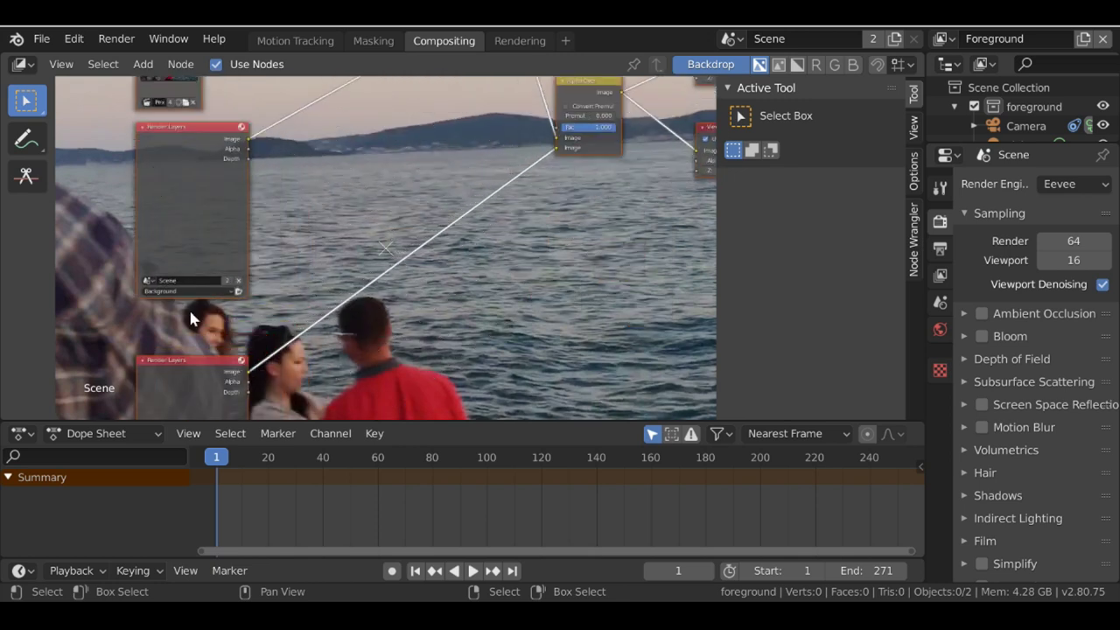
scroll(191, 319, "down", 1)
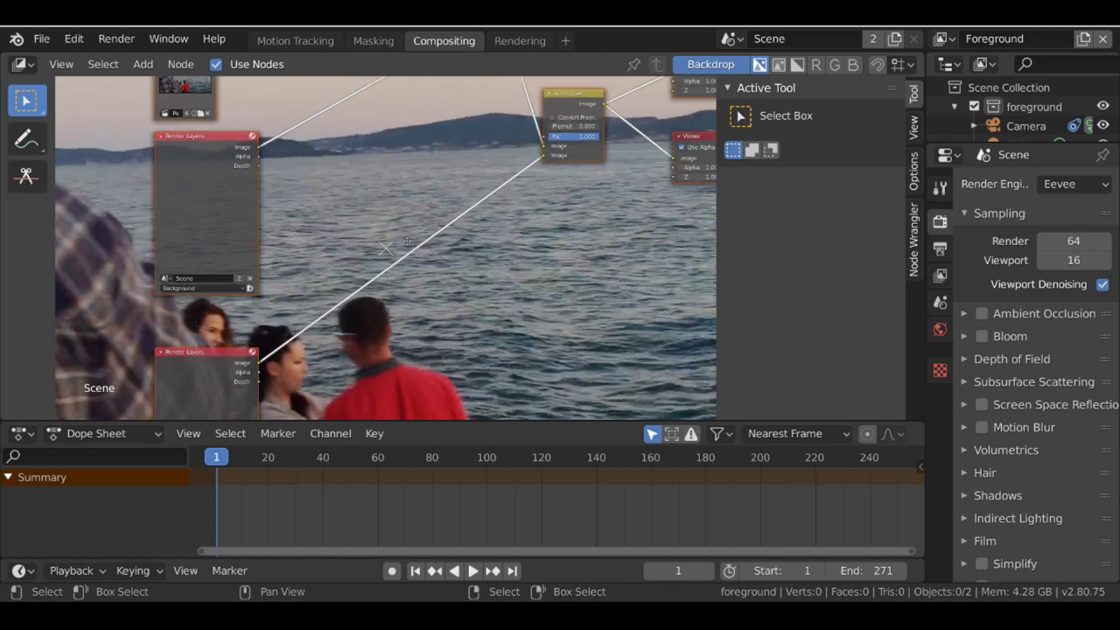
scroll(395, 310, "down", 3)
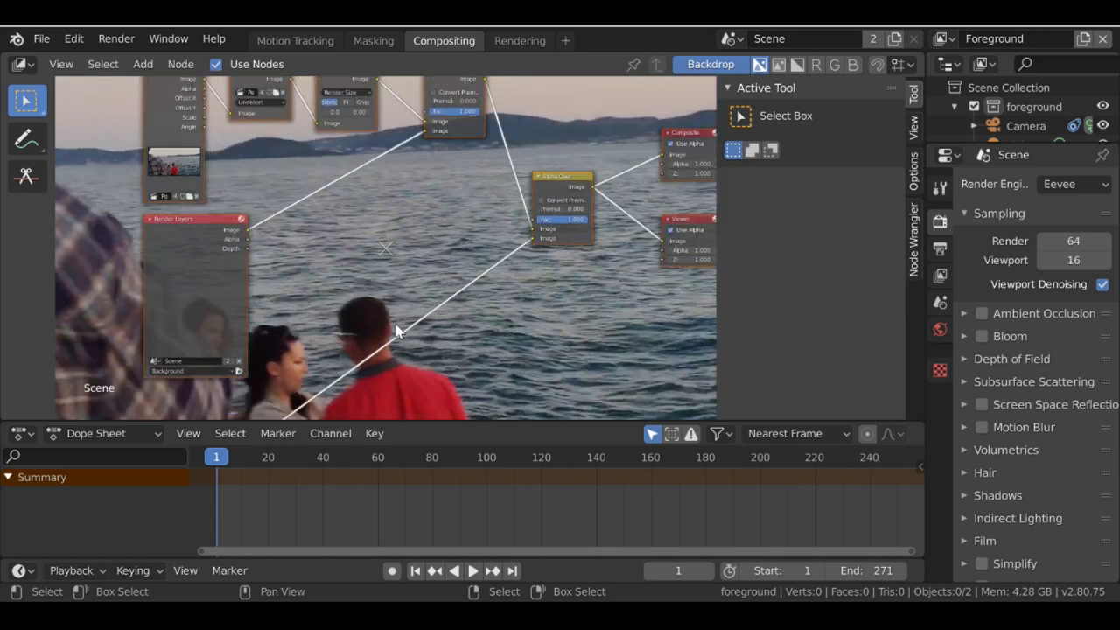
left_click(224, 238)
scroll(222, 319, "up", 2)
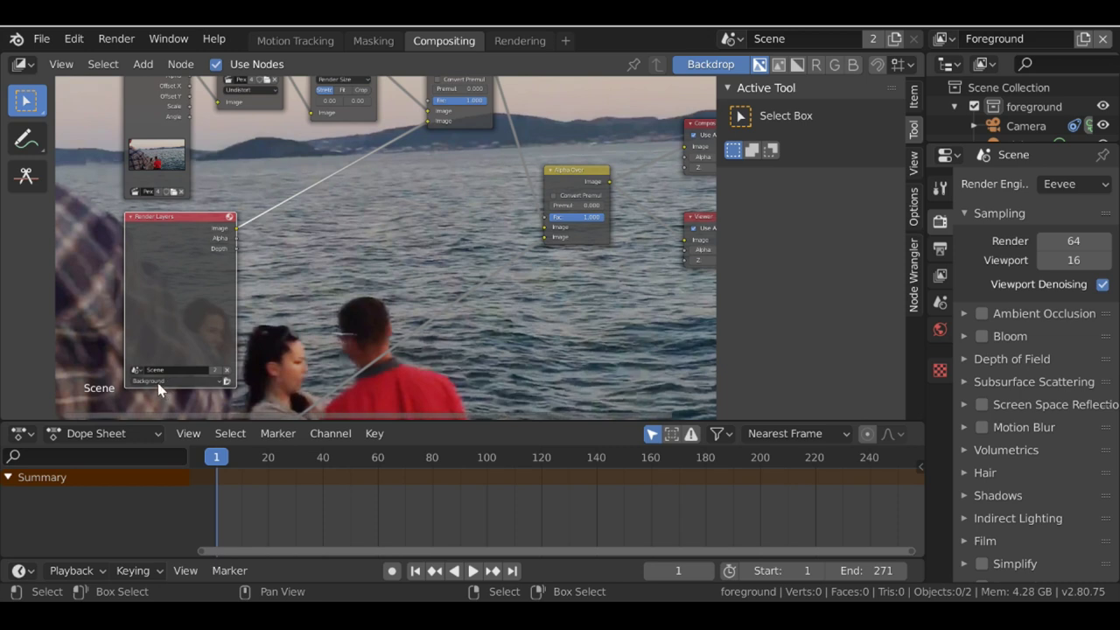
middle_click_drag(313, 265, 194, 298)
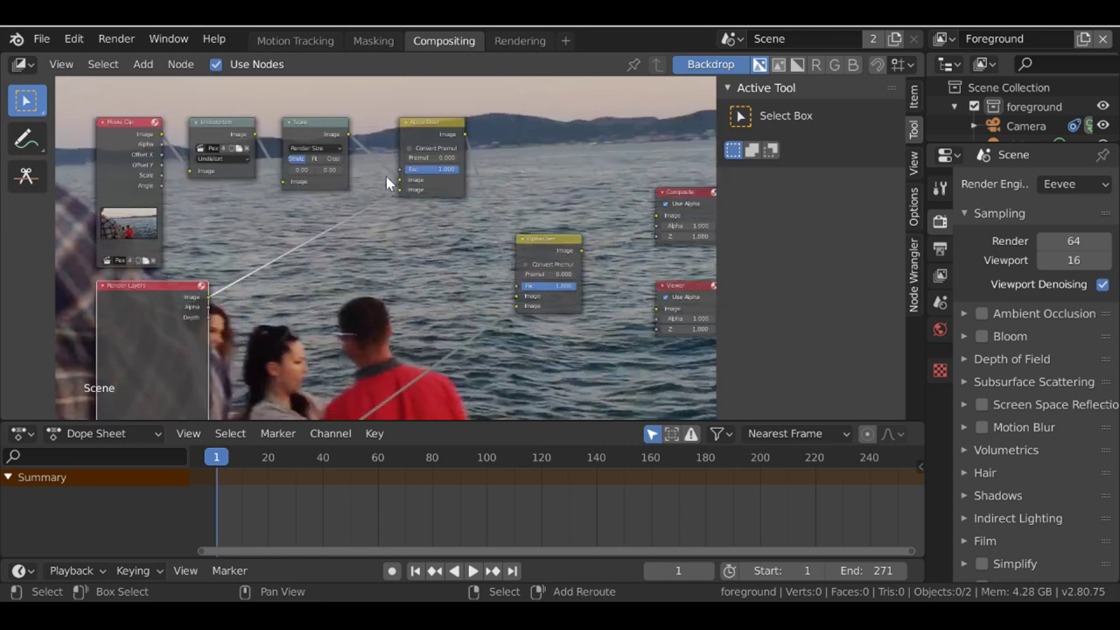
left_click(424, 133)
left_click_drag(424, 133, 412, 149)
key("ctrl")
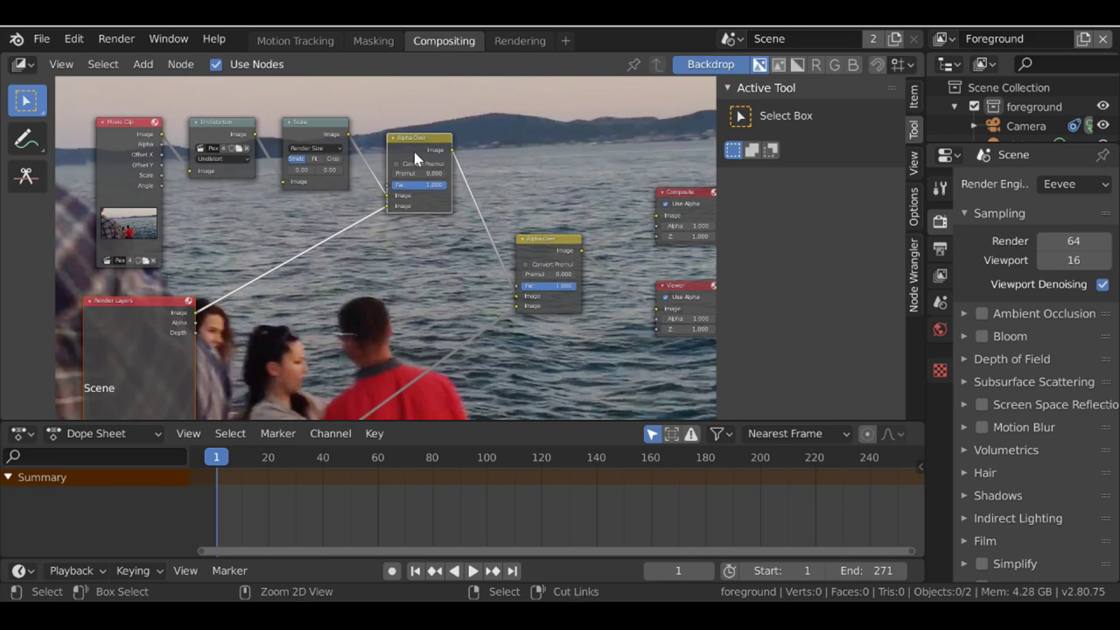
key("ctrl+x")
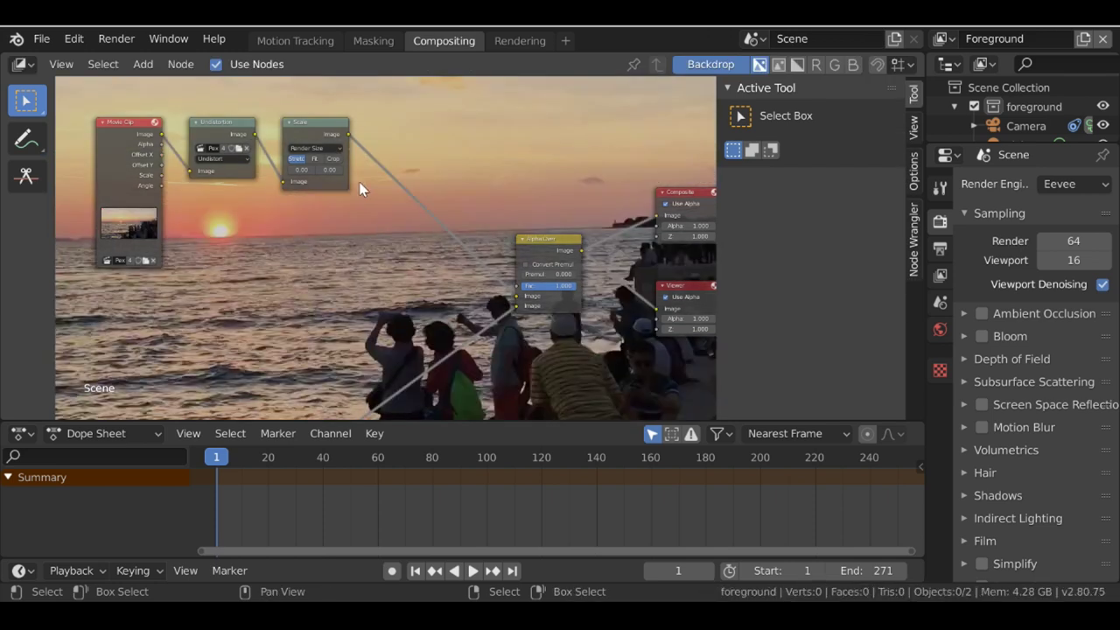
scroll(375, 205, "down", 3)
middle_click_drag(420, 306, 444, 207)
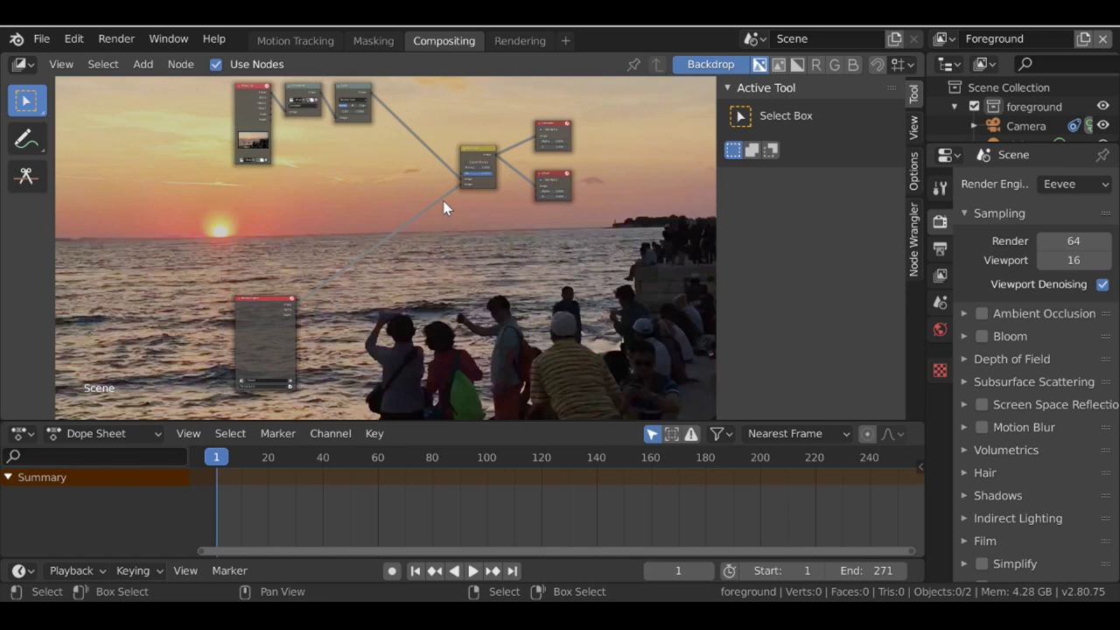
Step: Add a cube to the scene in the motion tracking workspace and scale it down to about 0.19
left_click(296, 40)
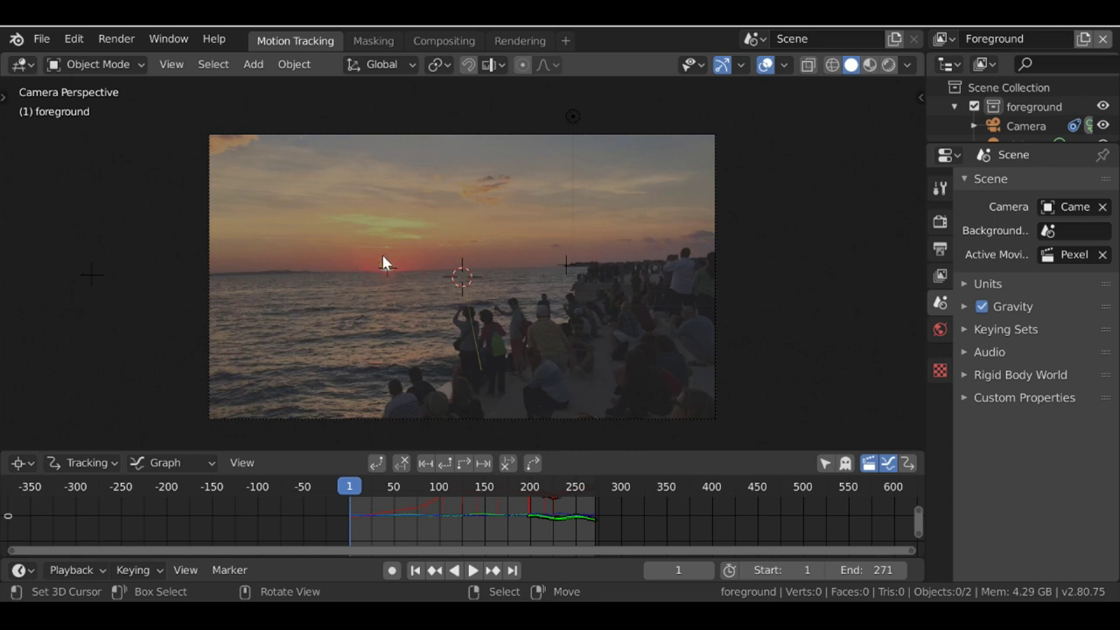
key("shift+a")
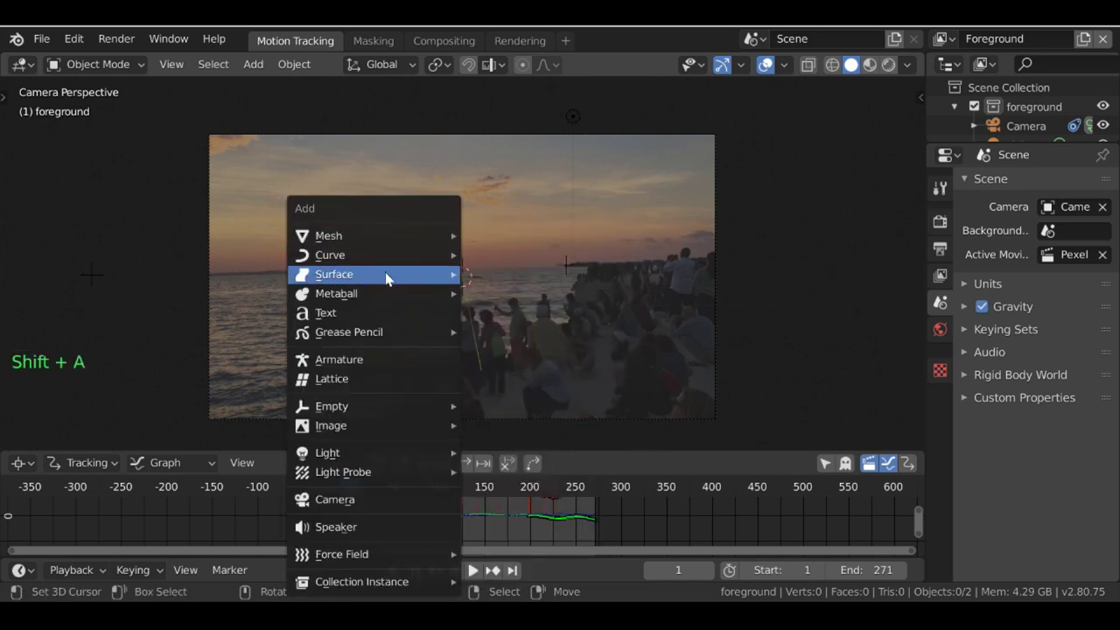
mouse_move(378, 274)
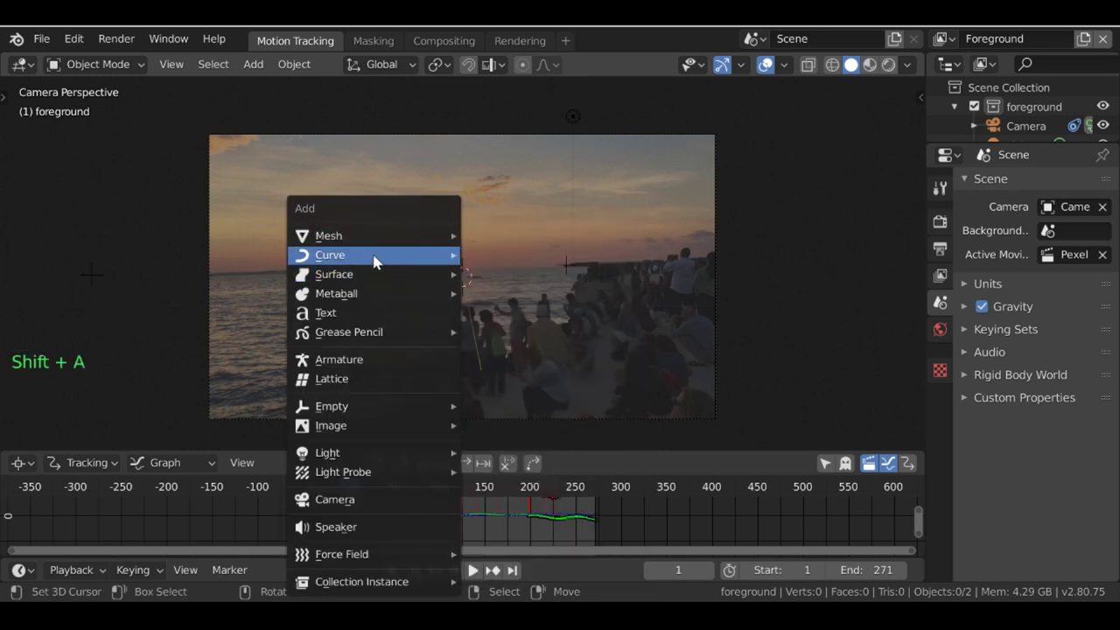
mouse_move(378, 236)
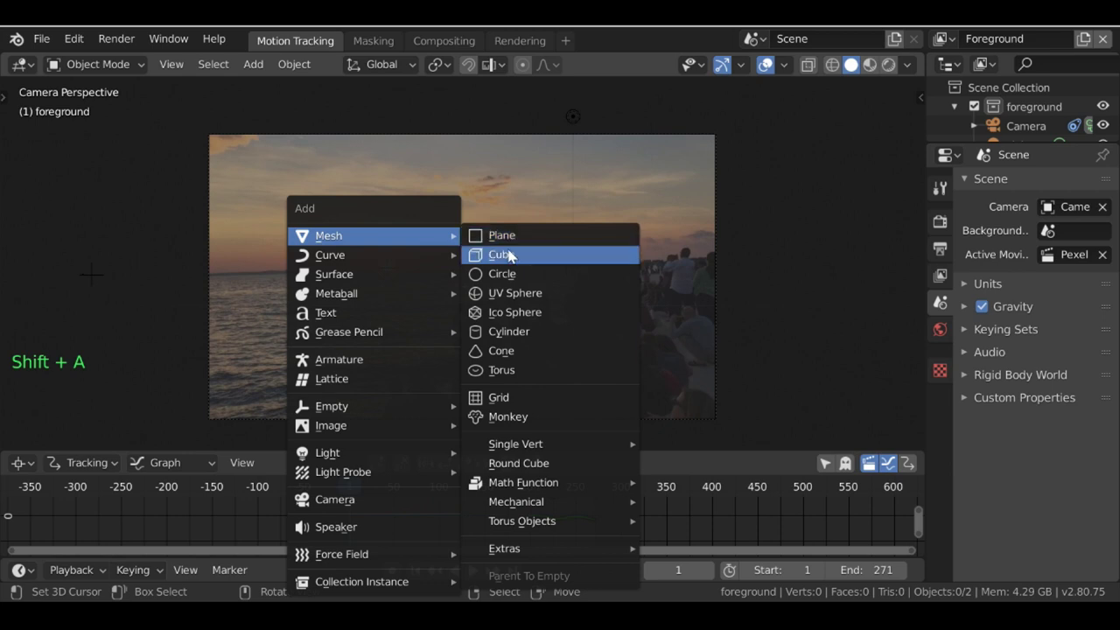
left_click(535, 255)
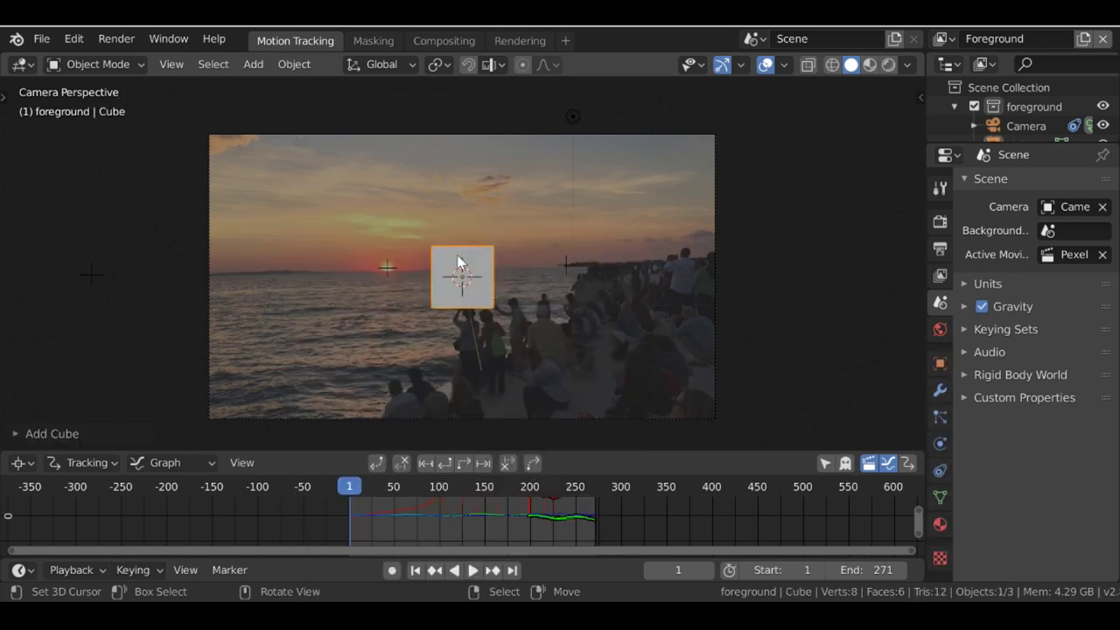
key("s")
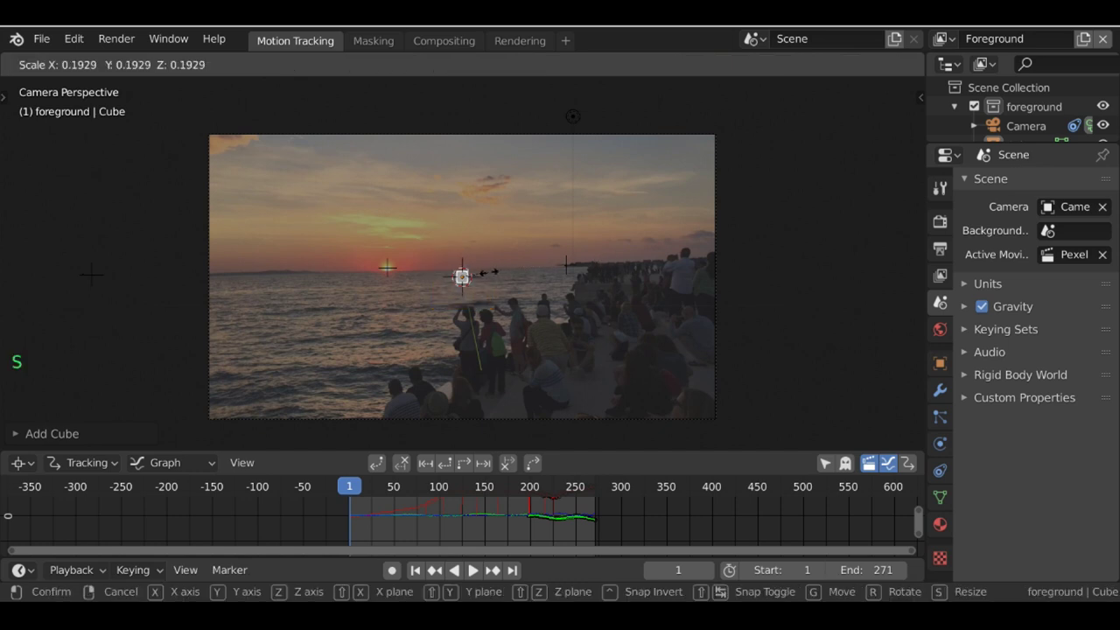
left_click(488, 274)
Step: Inspect the small cube's placement relative to the tracked camera in perspective and return to the camera view
key("g")
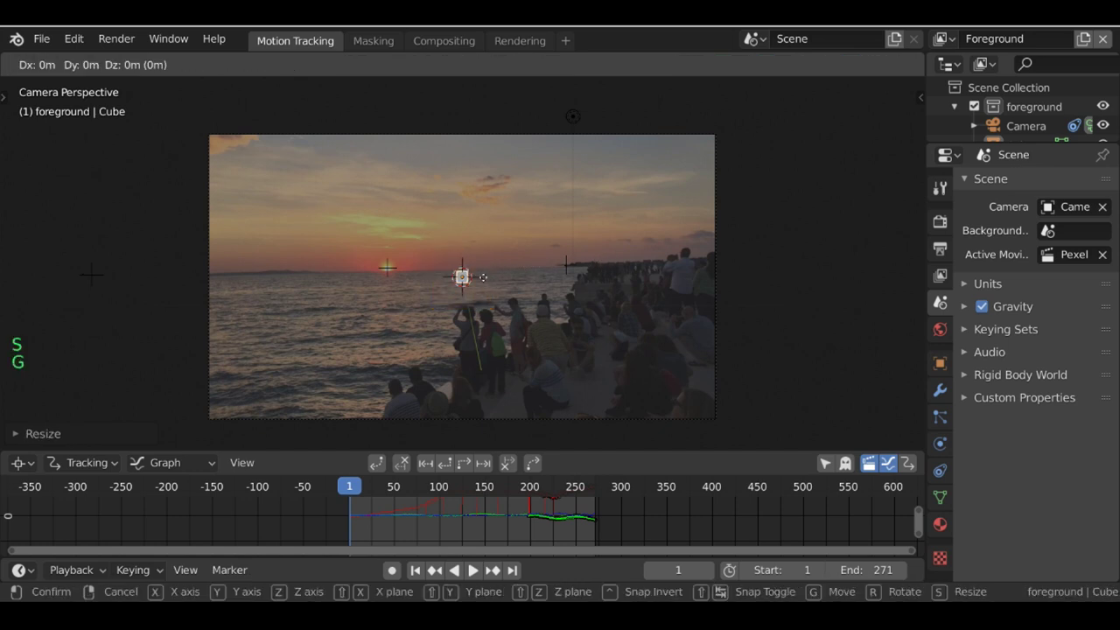
left_click(483, 278)
middle_click_drag(532, 276, 463, 333)
scroll(450, 330, "down", 5)
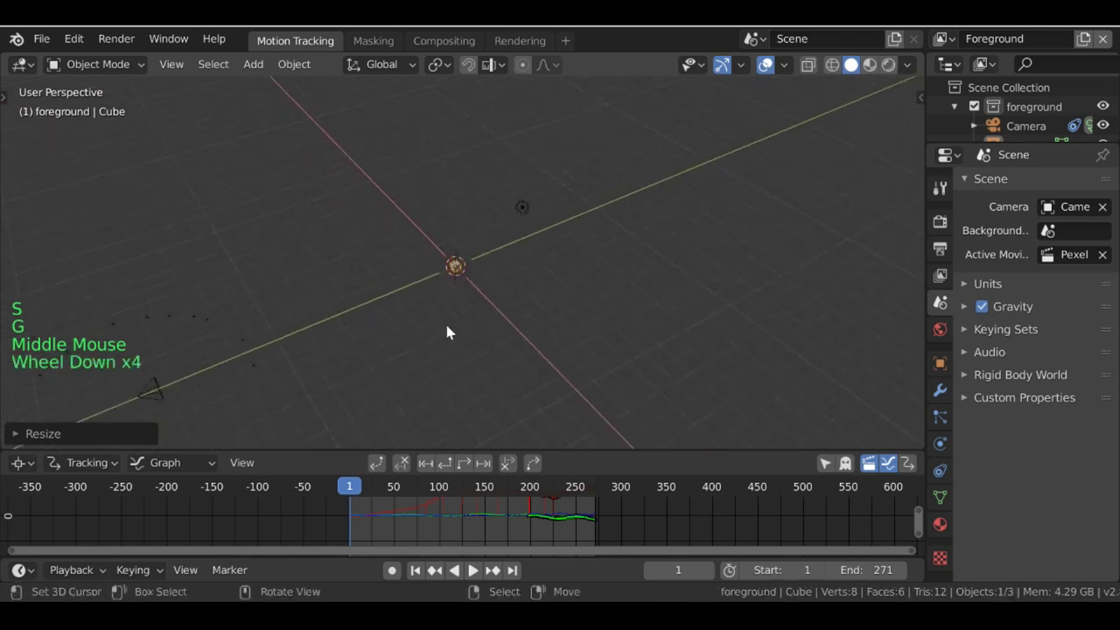
scroll(412, 316, "down", 1)
scroll(437, 297, "up", 2)
left_click(456, 275)
key("KP_0")
Step: Move the cube along the horizon to beside the distant crowd in the camera view, check it across the footage and return to frame 1
key("g")
left_click(488, 278)
right_click(462, 277)
right_click(462, 277)
key("g")
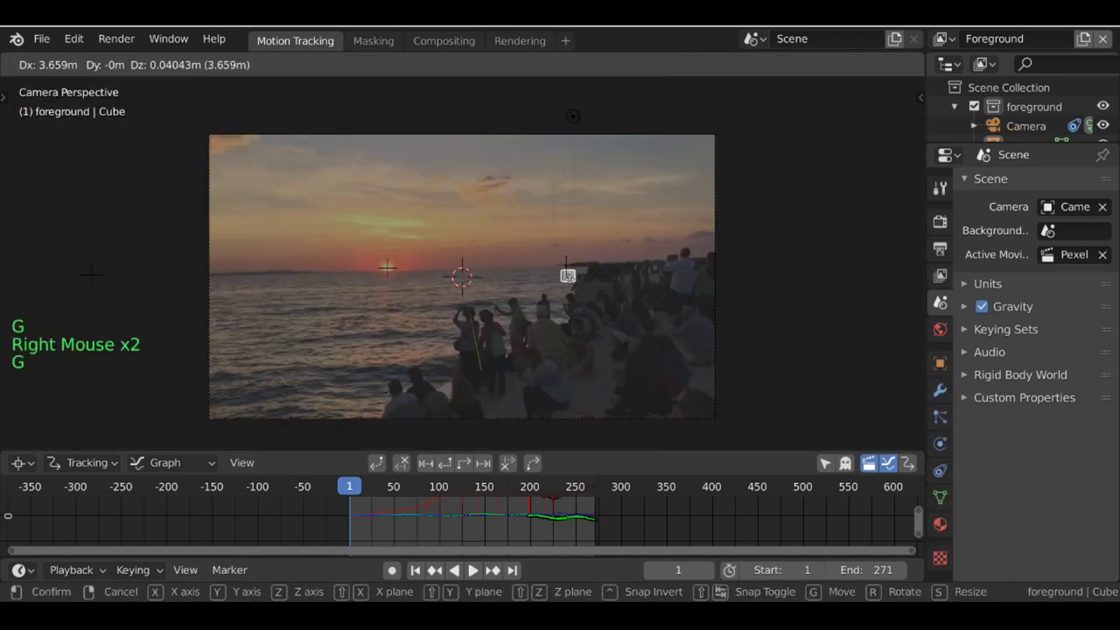
left_click(588, 271)
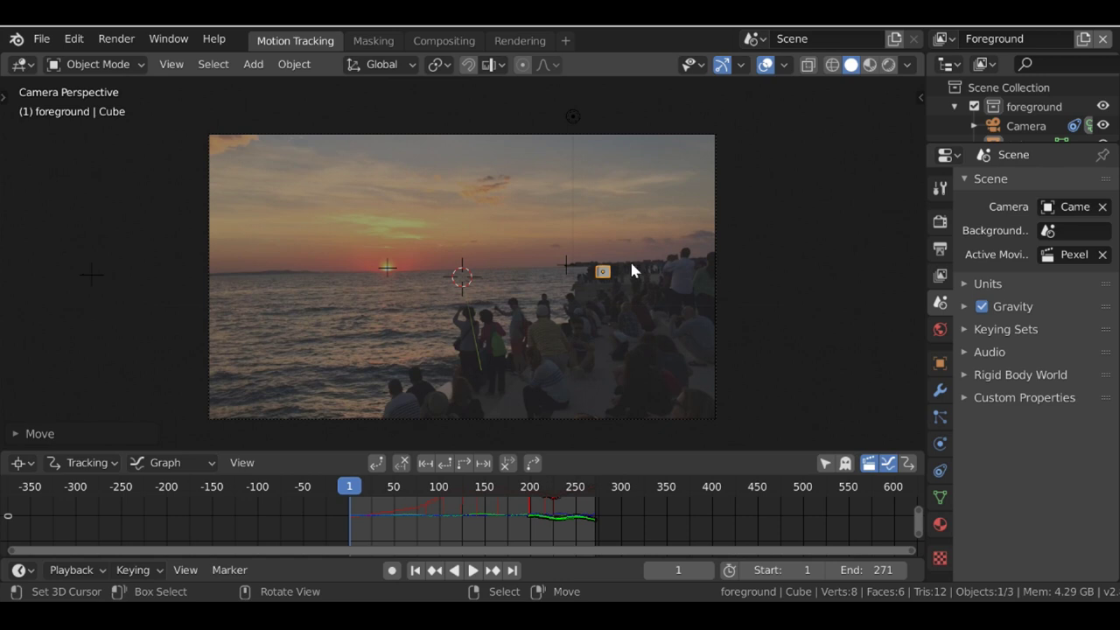
left_click(541, 525)
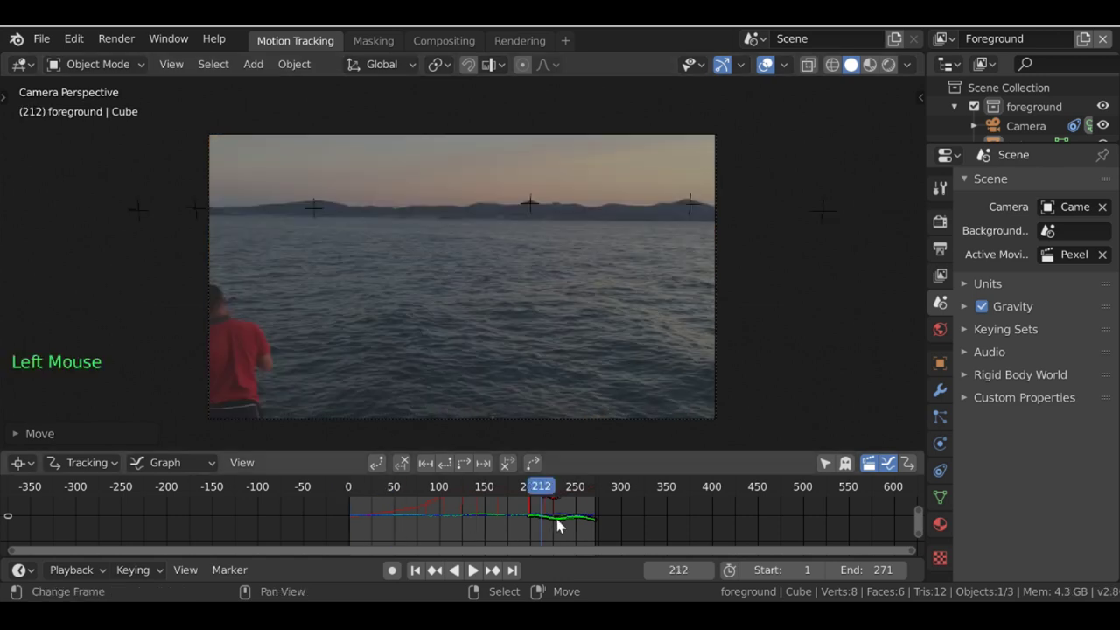
left_click_drag(556, 525, 569, 525)
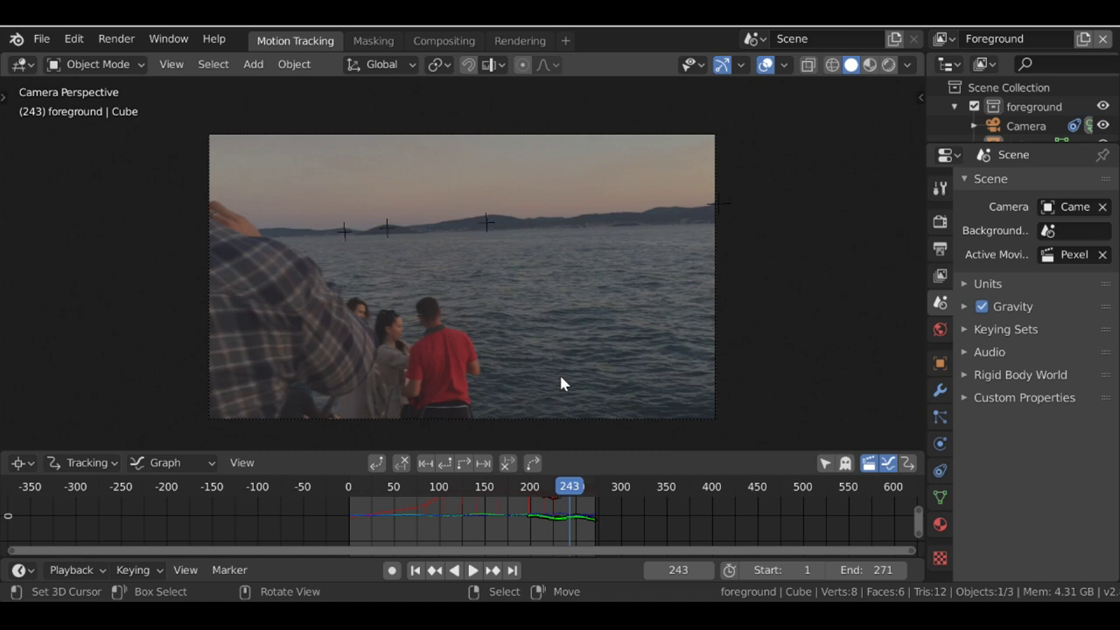
left_click(415, 570)
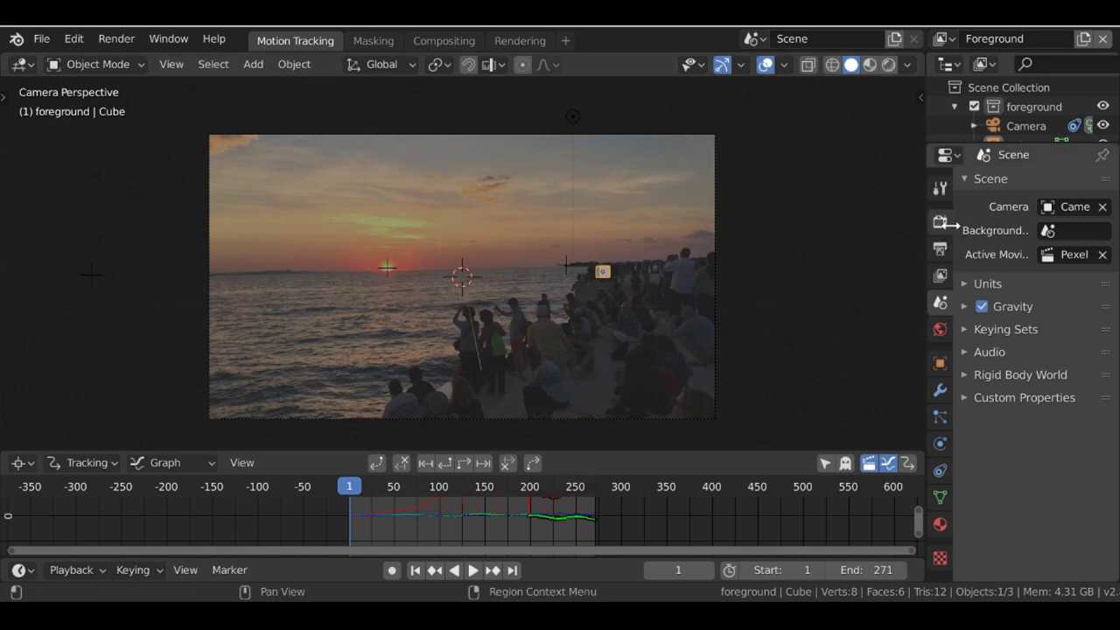
Step: Add an emitter particle system to the cube, play back its emission and return to frame 1
left_click(940, 417)
scroll(1103, 210, "up", 2)
left_click(1103, 186)
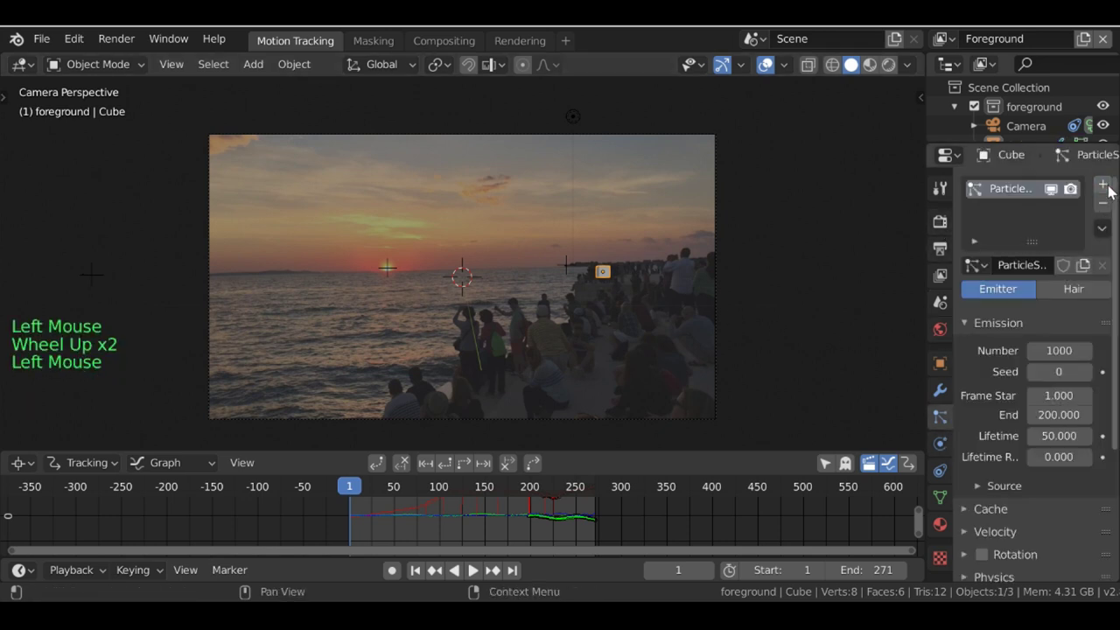
left_click_drag(924, 218, 825, 237)
scroll(638, 263, "up", 3)
scroll(637, 262, "down", 3)
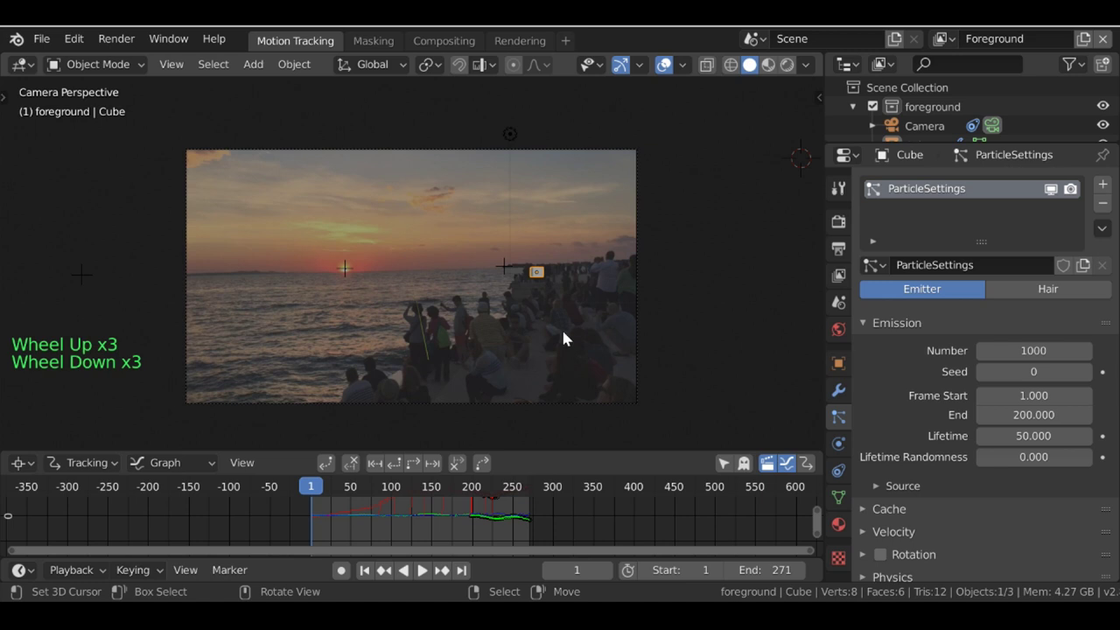
key("alt")
key("alt+a")
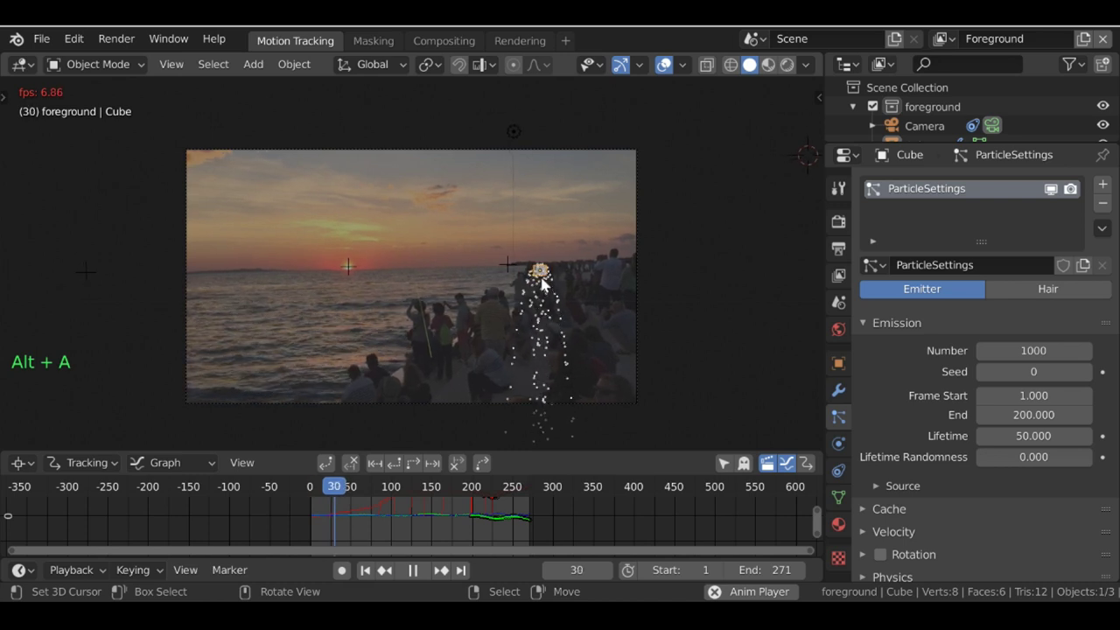
left_click(412, 570)
left_click(366, 572)
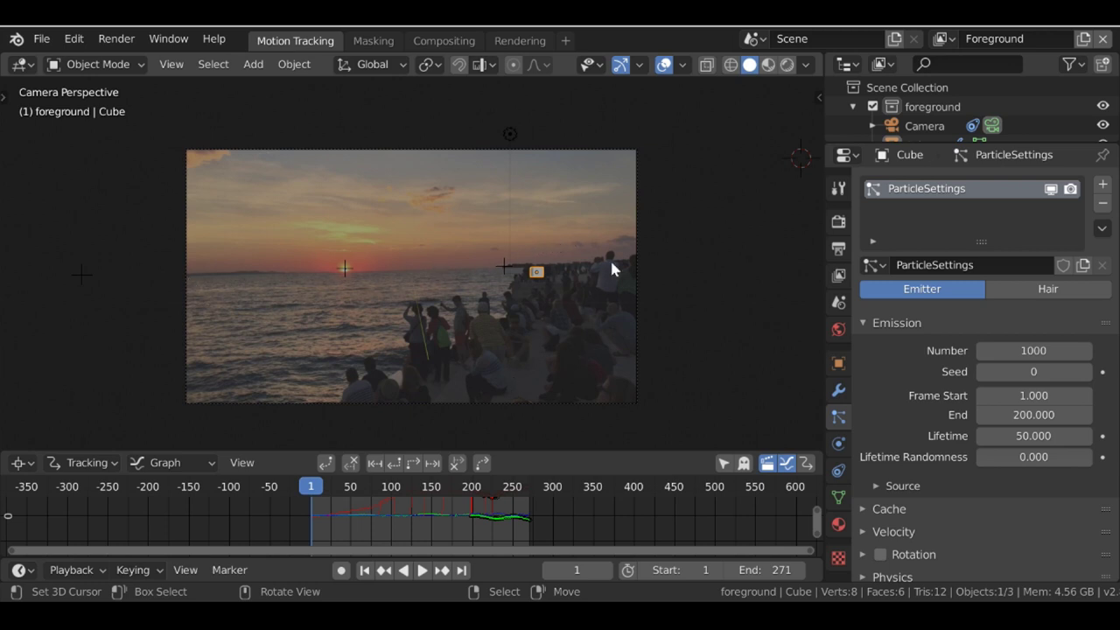
Step: Set the emission number to 50 particles and preview the sparser emission
left_click(1031, 350)
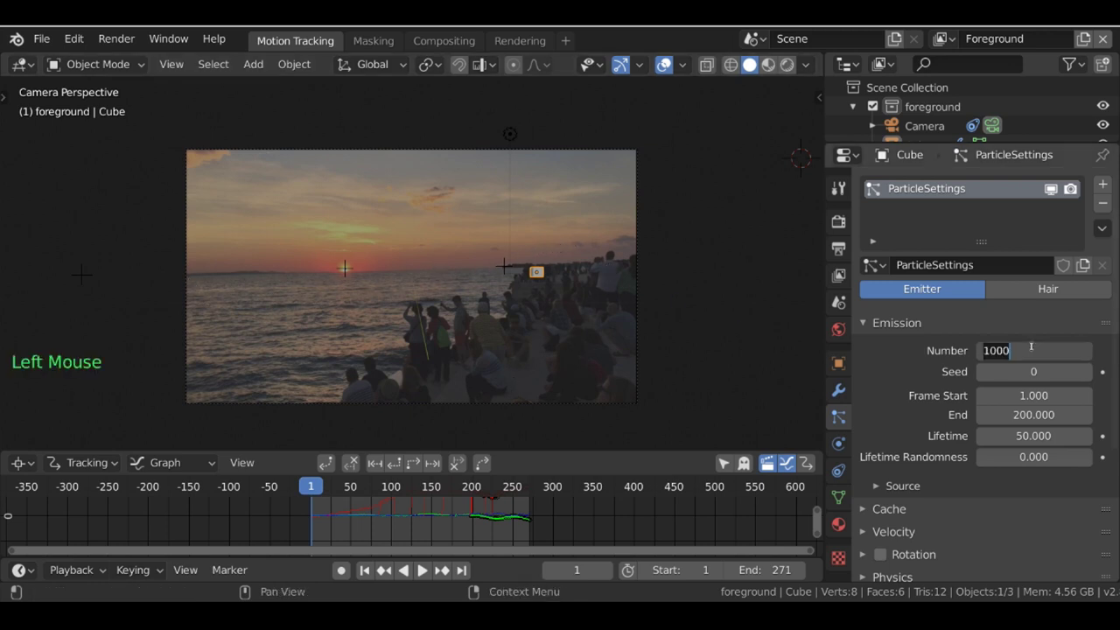
type("50")
key("Return")
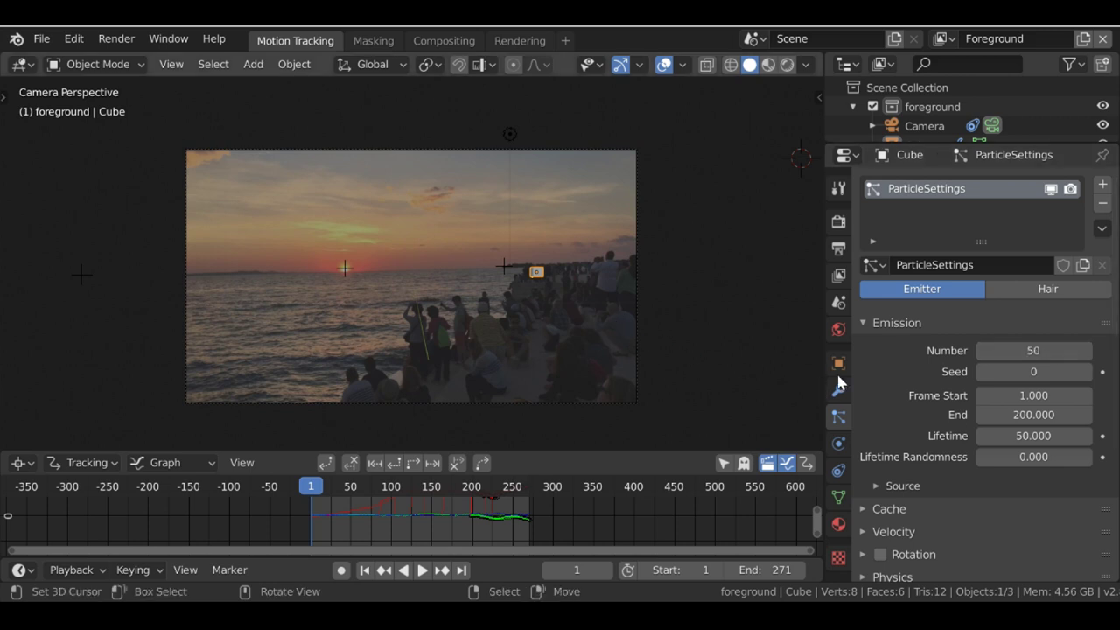
key("alt+a")
key("alt+a")
key("alt+a")
left_click(958, 426)
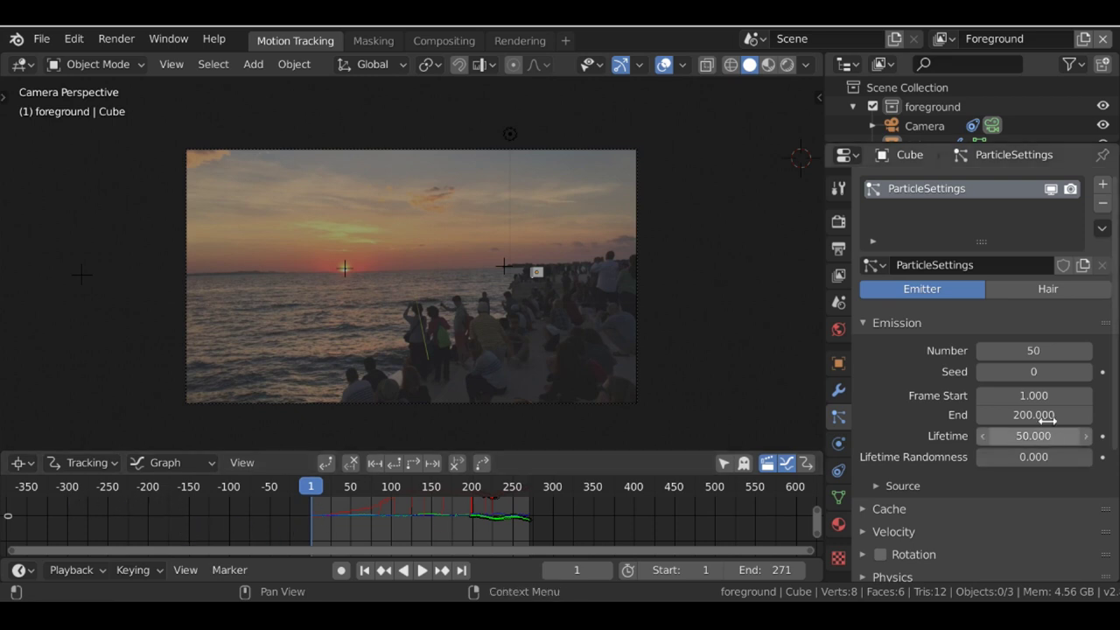
Step: Set the particle emission to start at frame -150 and end at frame 400, with a lifetime of 400 frames
left_click(1025, 396)
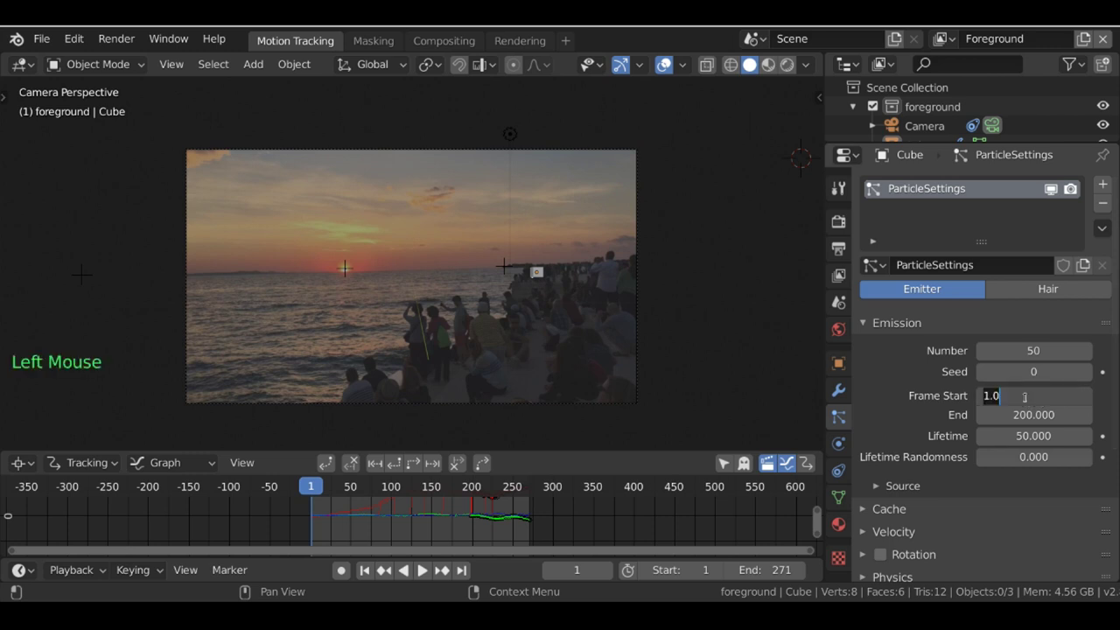
type("-150")
key("Return")
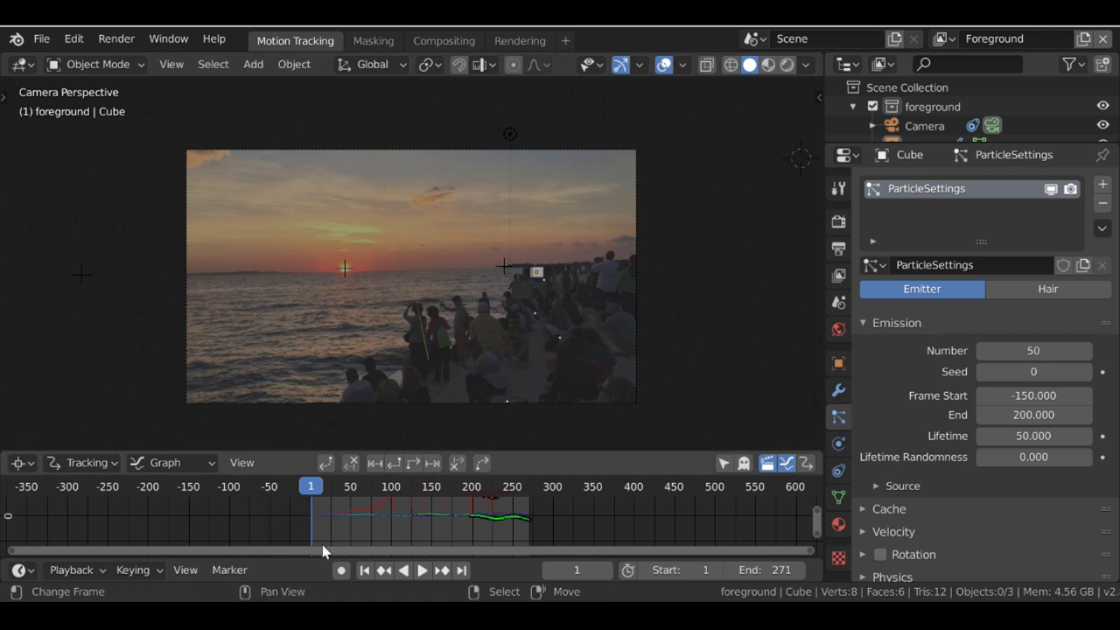
scroll(294, 519, "down", 1)
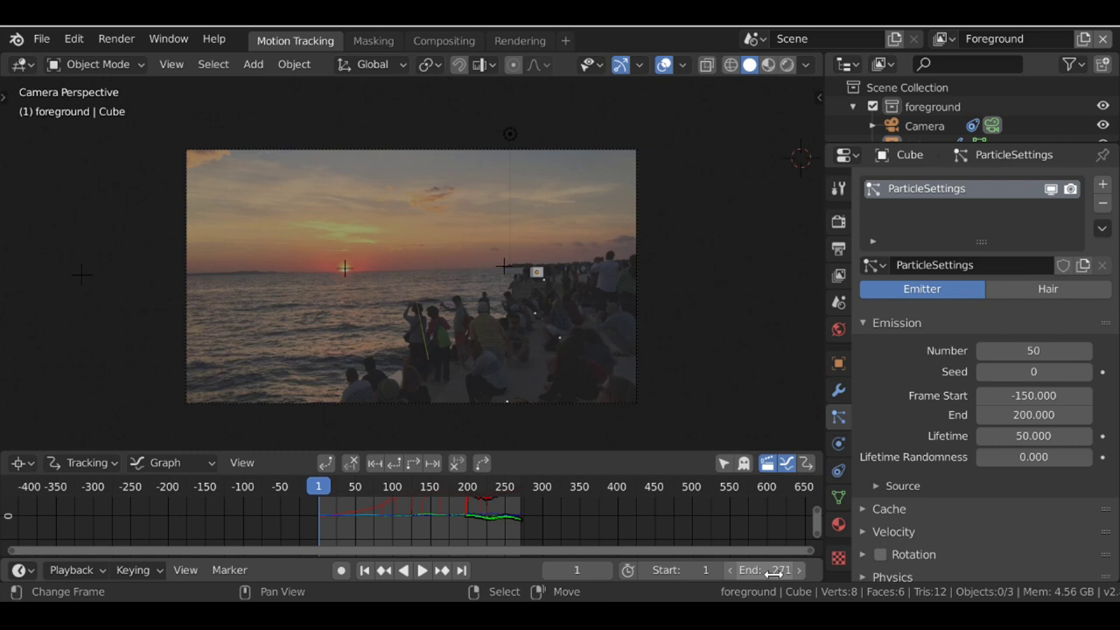
left_click(1050, 415)
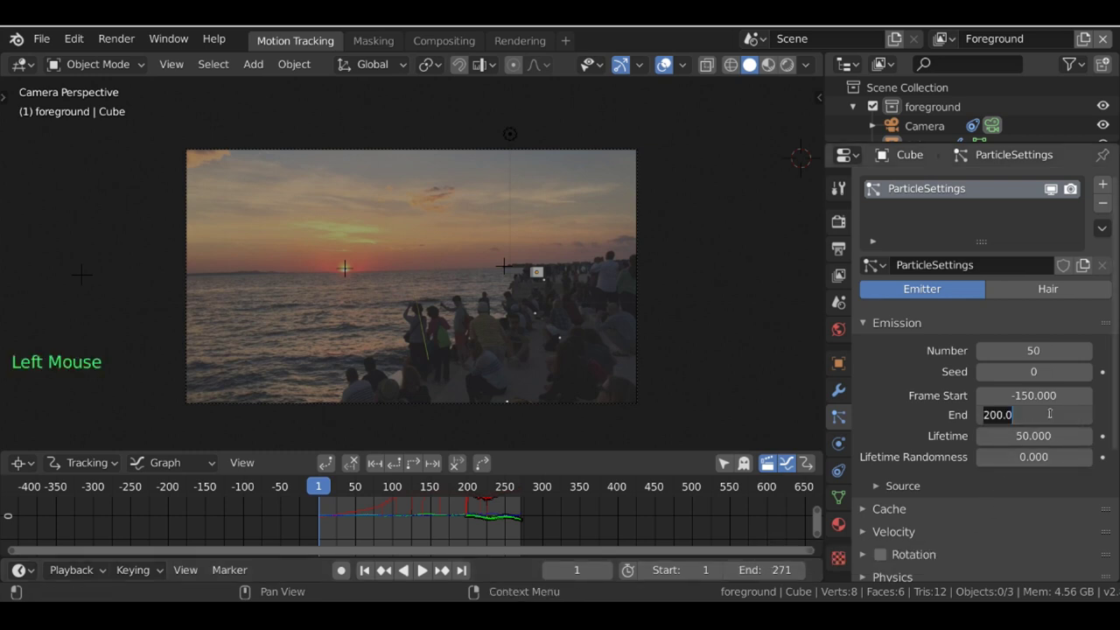
type("400")
key("Return")
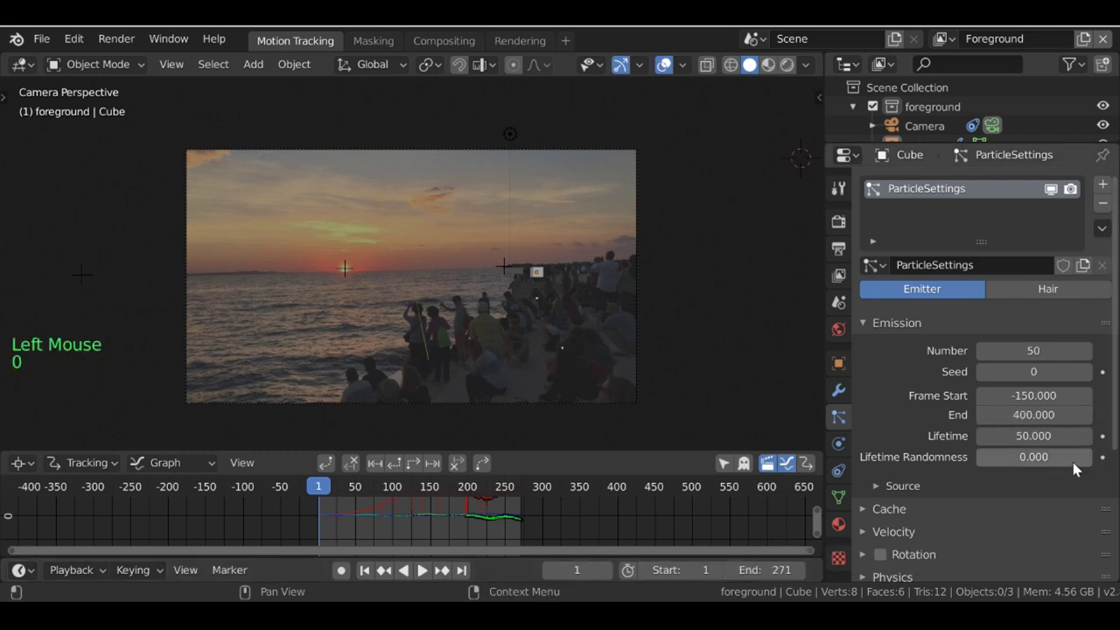
left_click(1045, 436)
type("400")
key("Return")
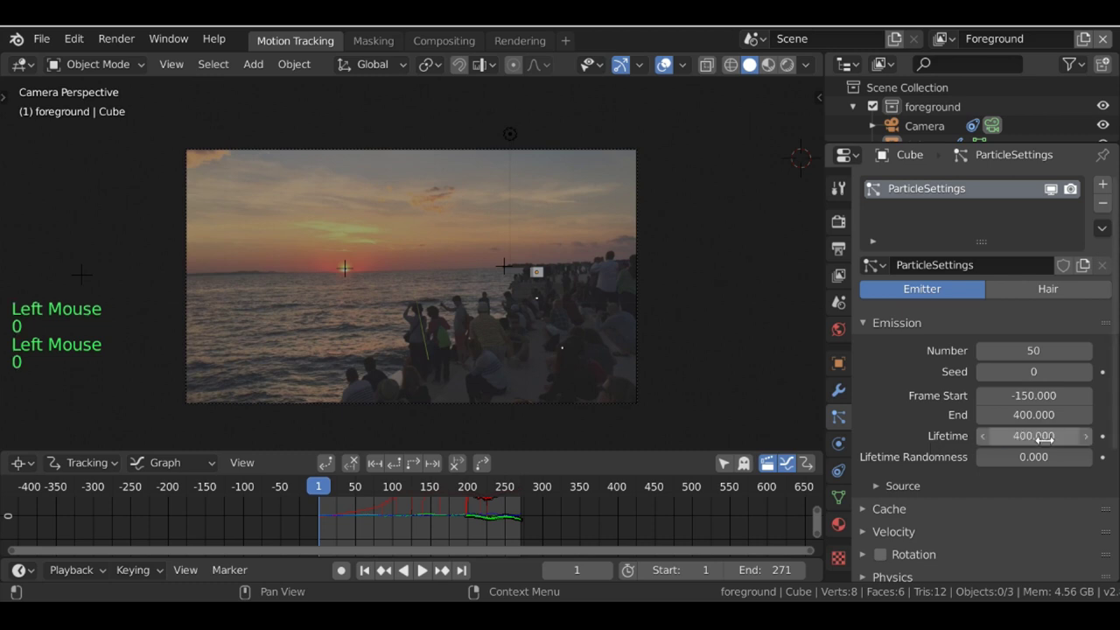
Step: Change the particle system's physics type to Boids
scroll(963, 439, "down", 1)
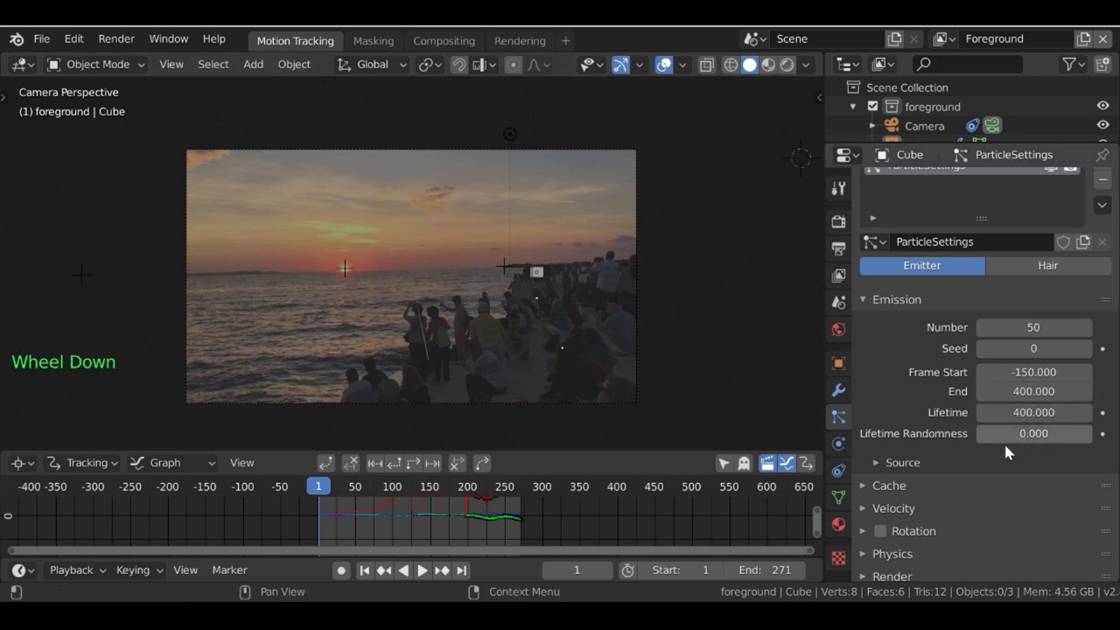
scroll(971, 350, "down", 7)
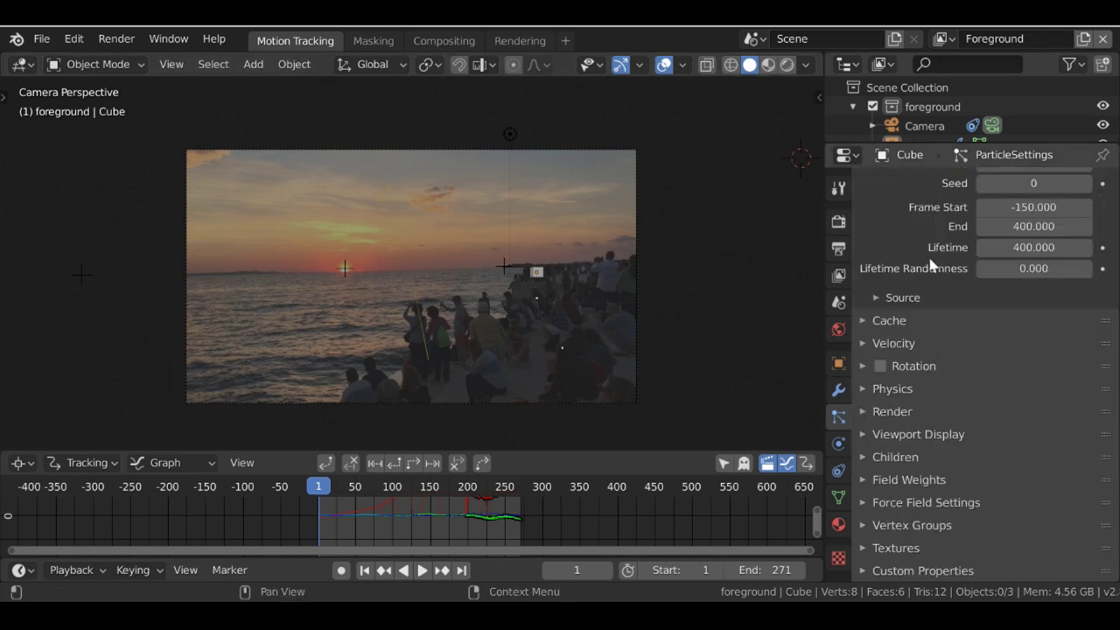
left_click(870, 387)
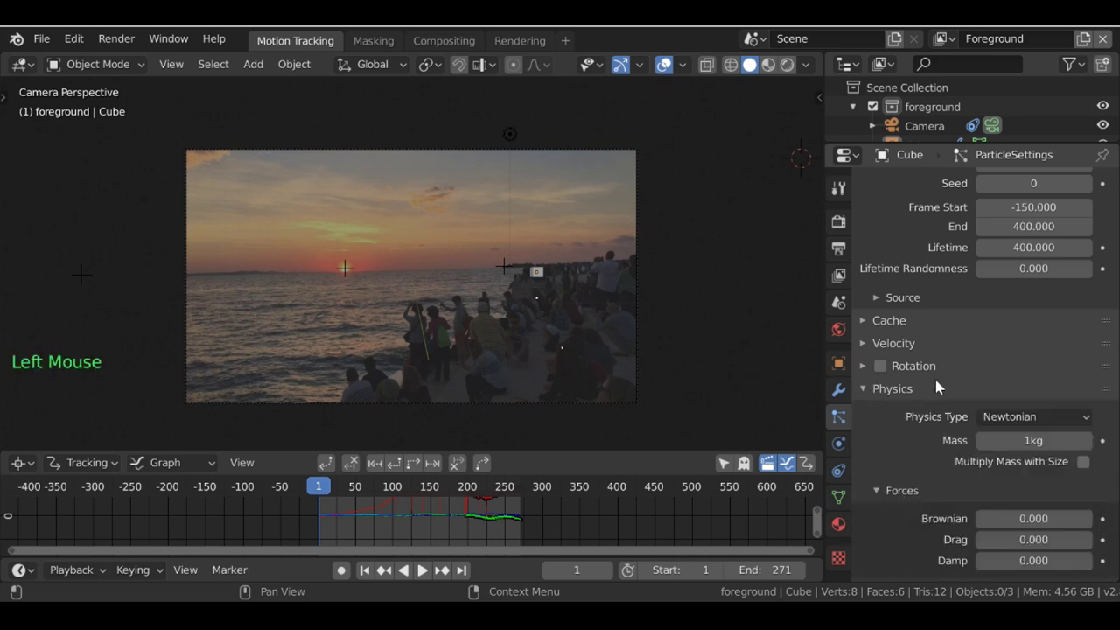
scroll(965, 415, "down", 1)
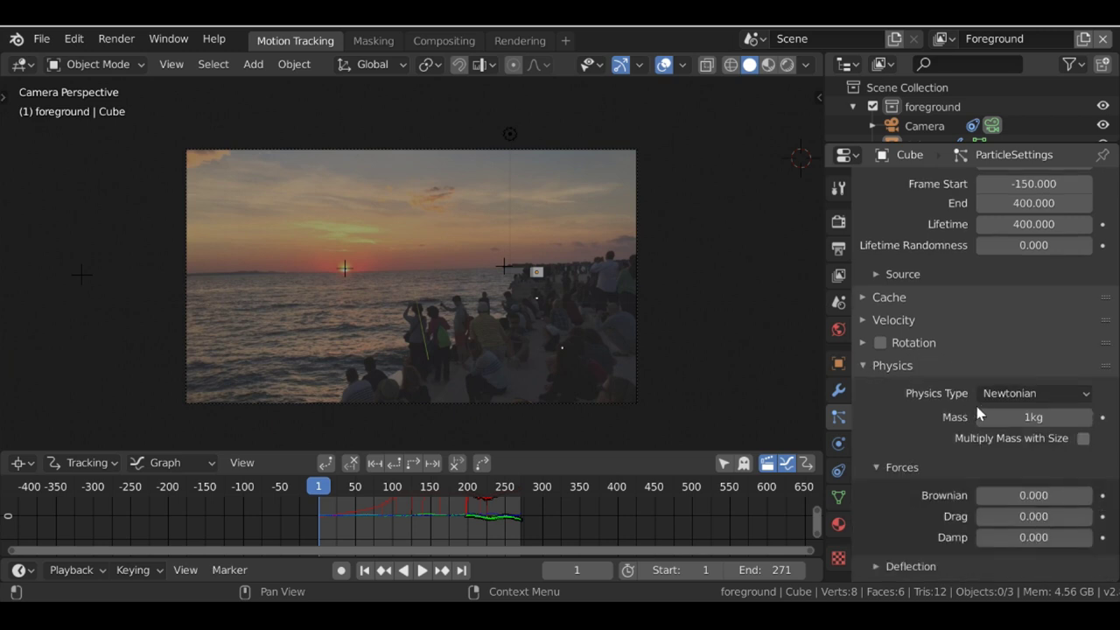
left_click(1038, 398)
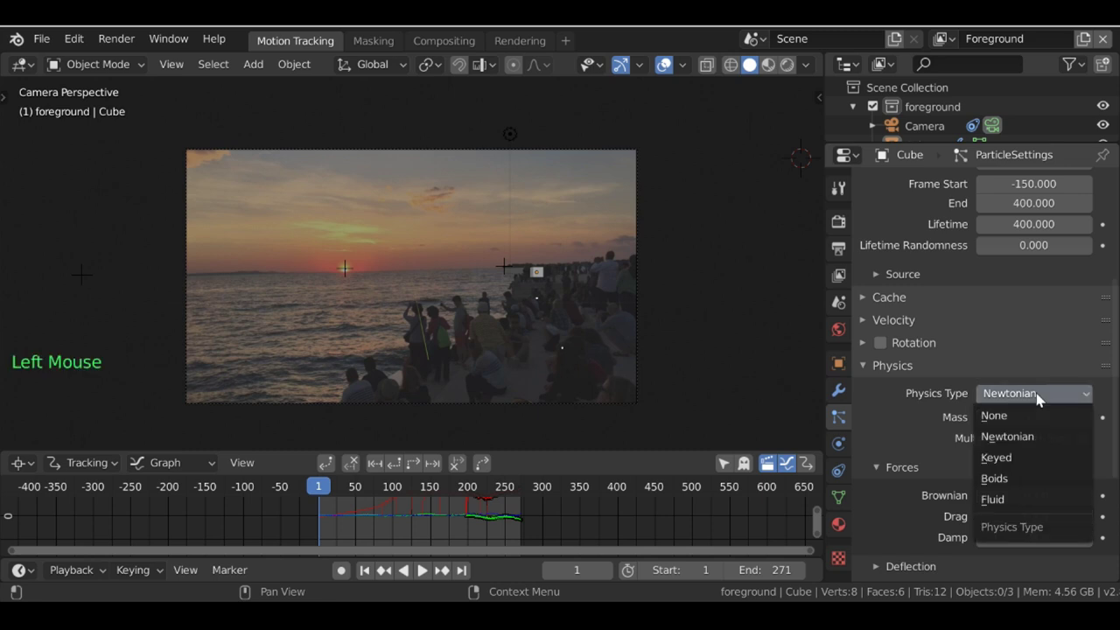
left_click(1020, 478)
Step: Examine the boid movement settings and boid brain rules, and play back the swarm's motion
left_click(875, 422)
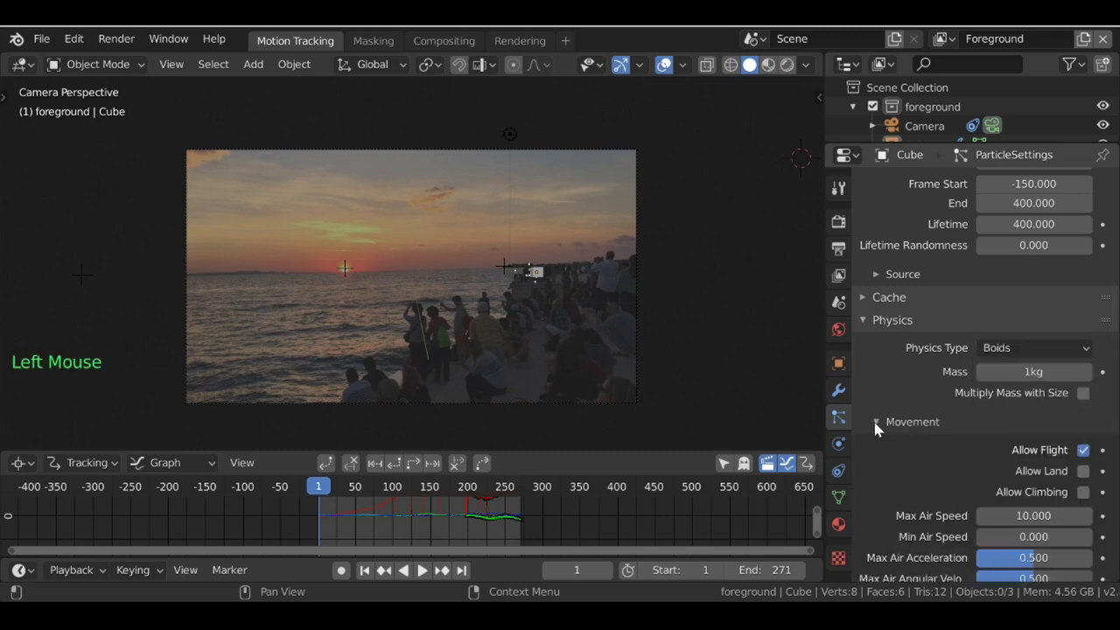
scroll(969, 456, "down", 2)
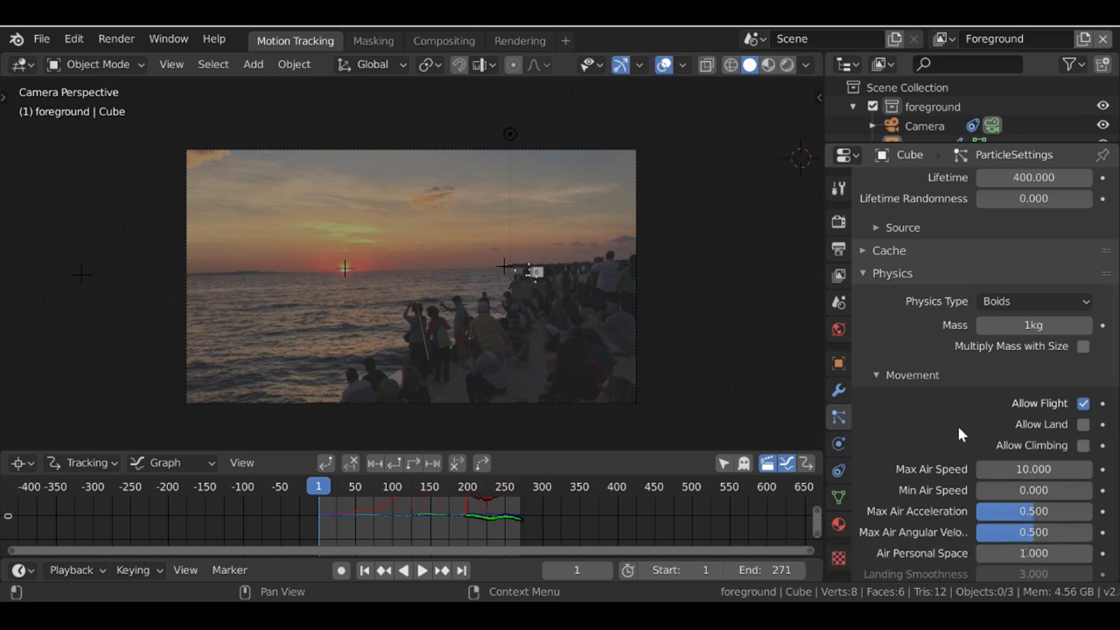
scroll(959, 427, "down", 20)
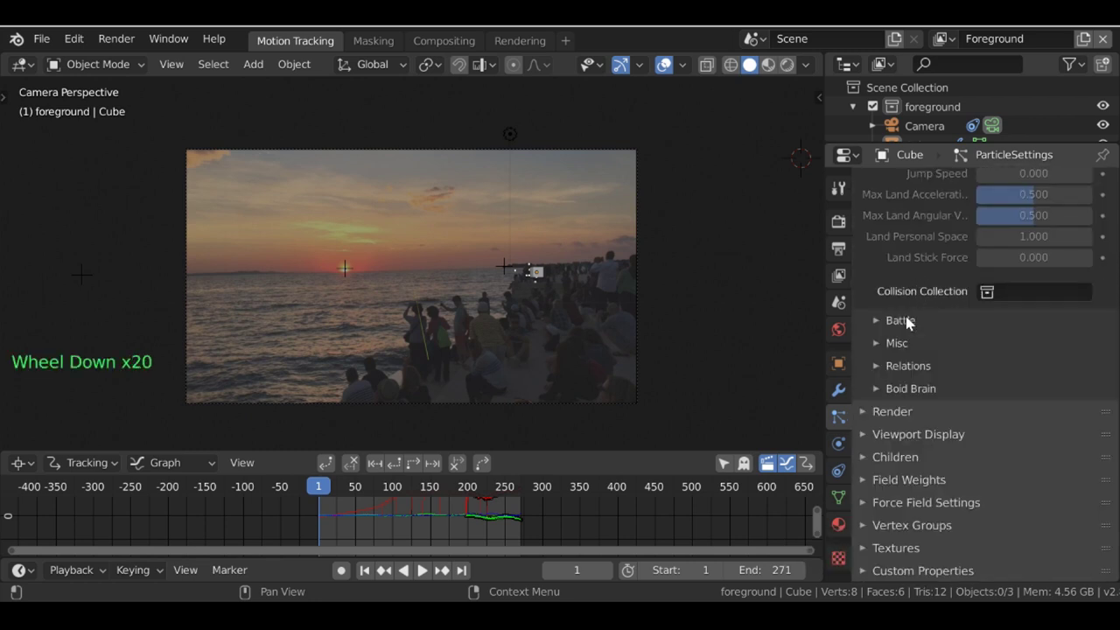
scroll(918, 245, "down", 1)
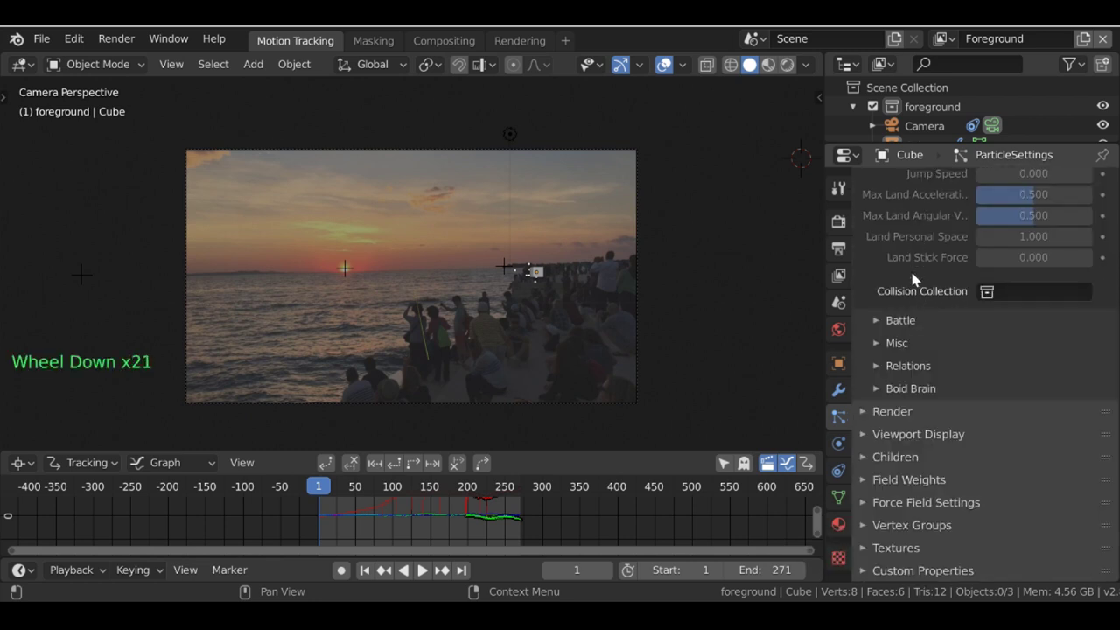
left_click(875, 389)
scroll(875, 389, "down", 2)
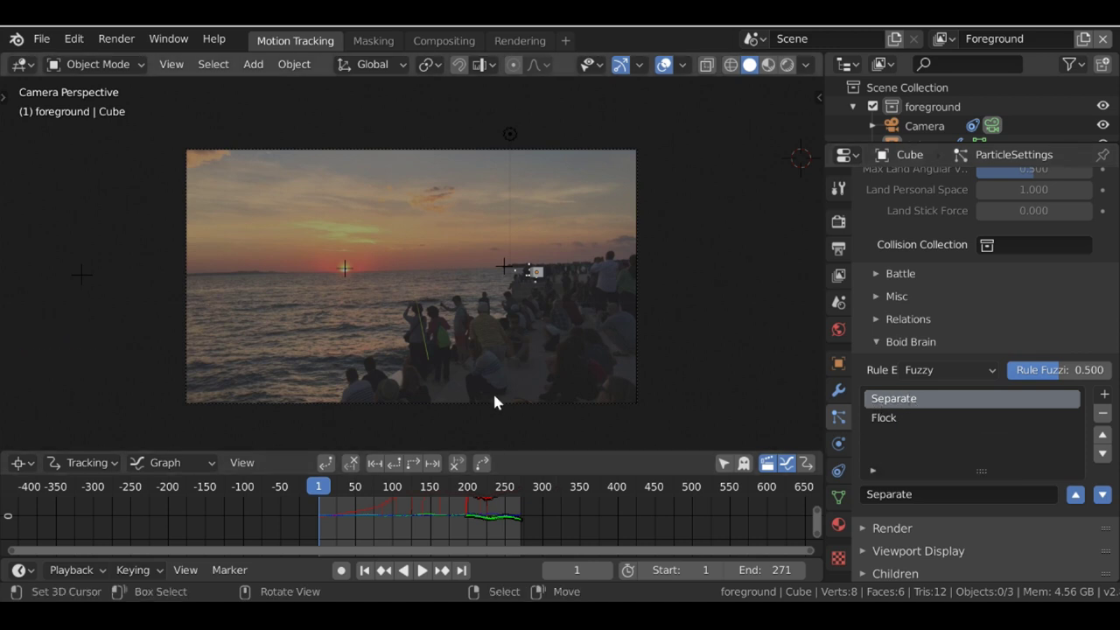
key("alt+a")
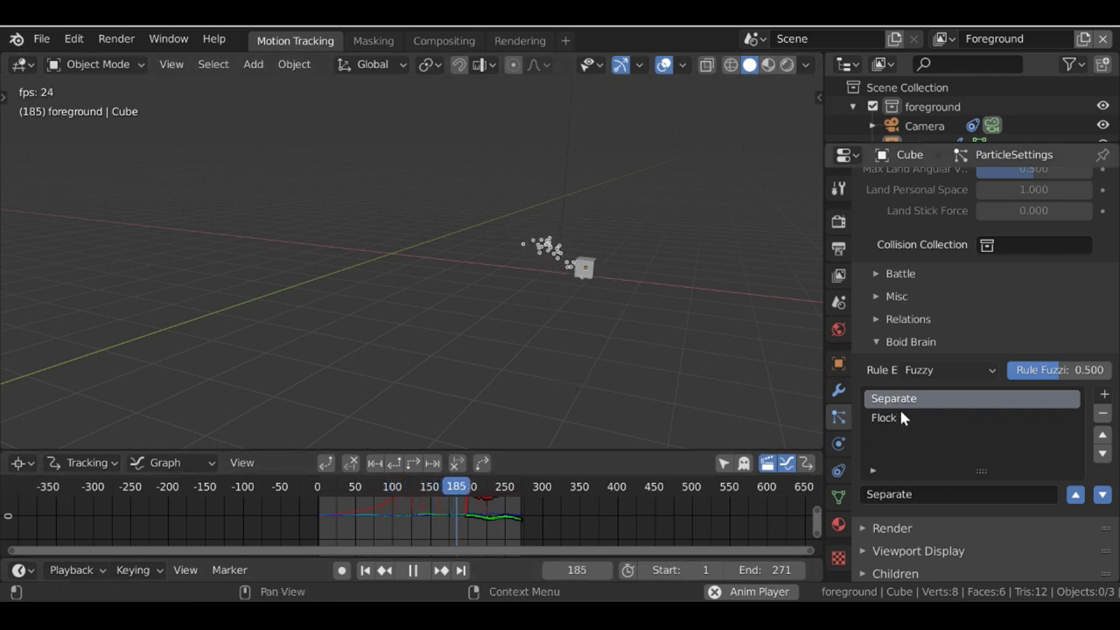
Step: Replace the Separate and Flock rules in the boid brain with a Goal rule, returning the animation to frame 1
left_click(1104, 412)
left_click(1103, 412)
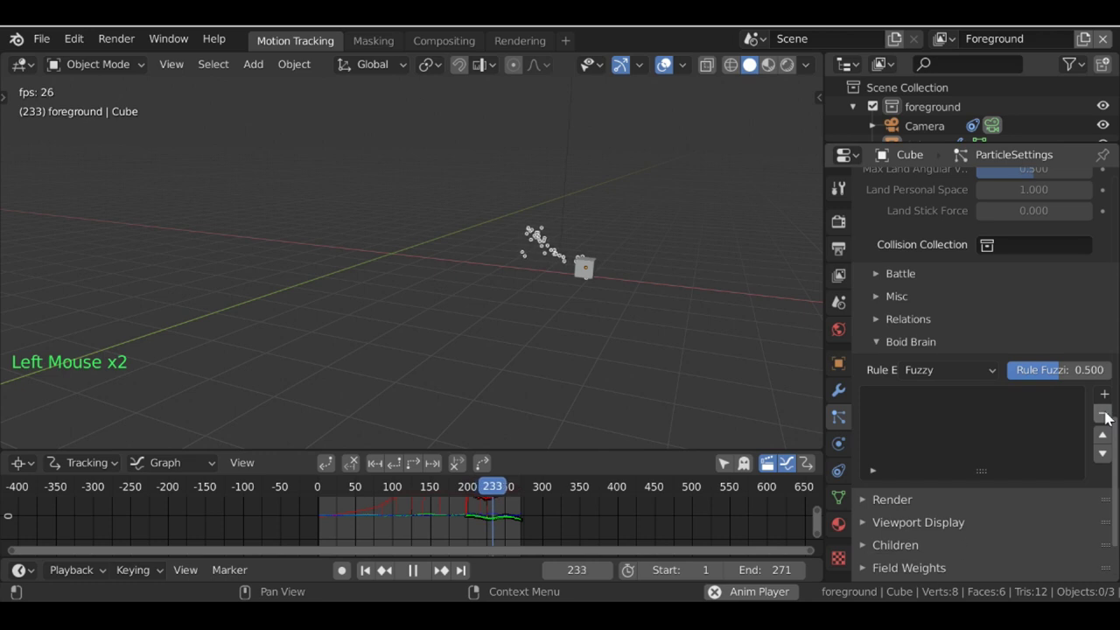
left_click(413, 570)
left_click(365, 569)
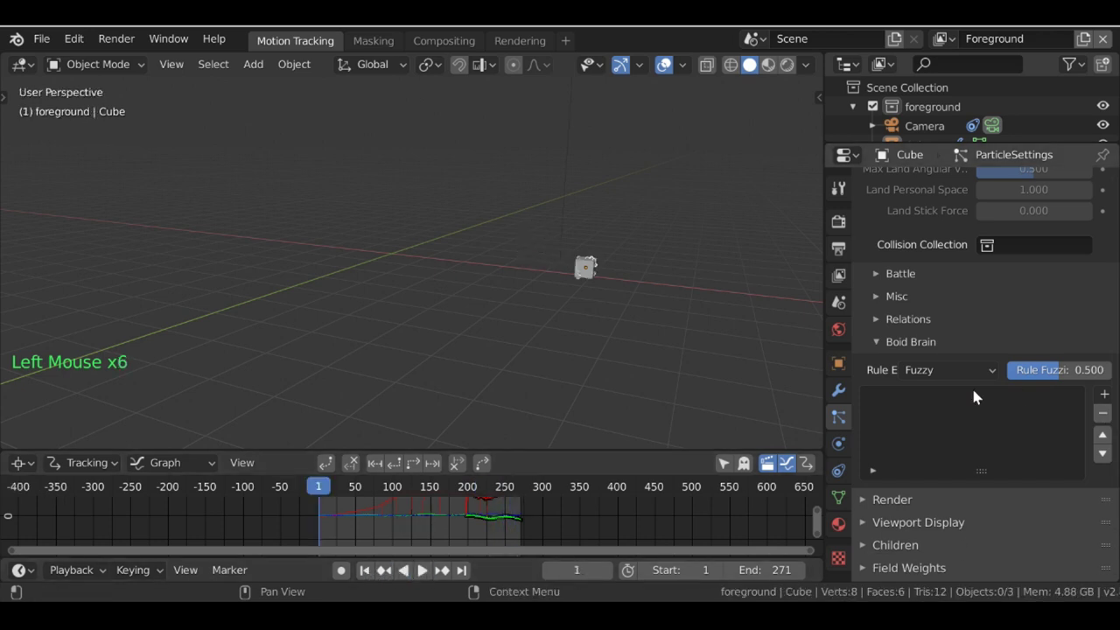
left_click(1104, 393)
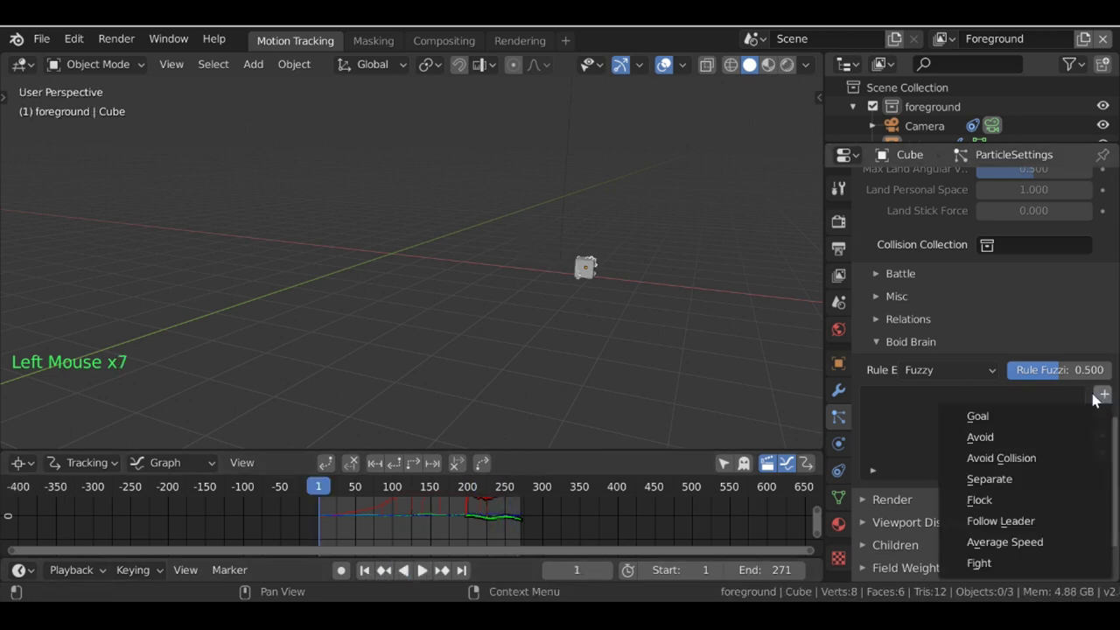
left_click(1031, 418)
Step: Add a plain axes empty as the boid goal object and scale it up to about 5.07
scroll(615, 270, "down", 3)
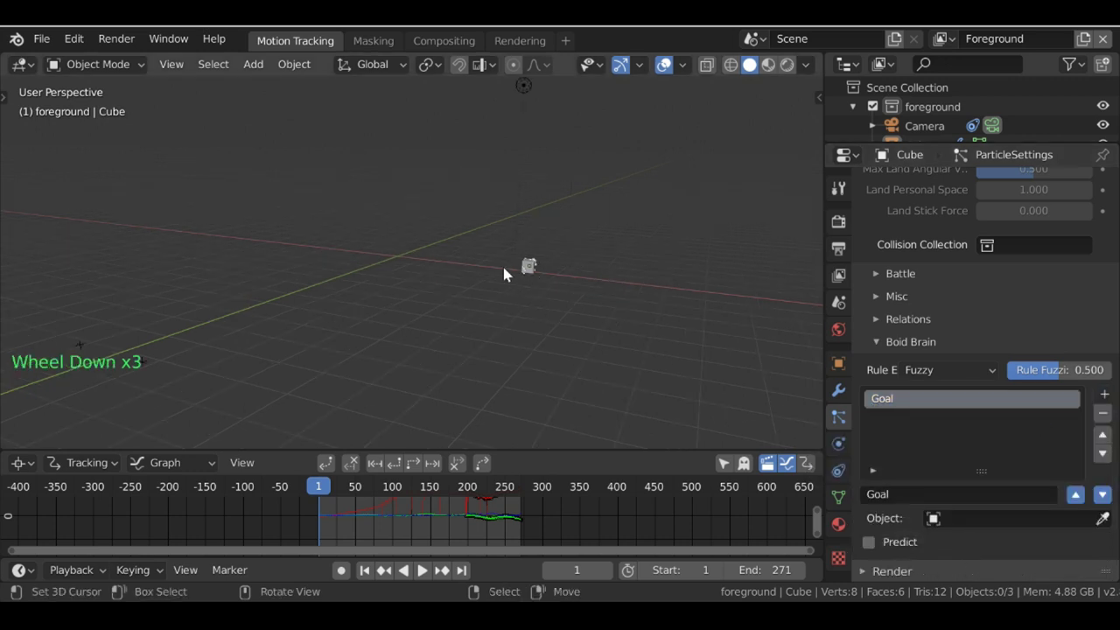
key("shift+a")
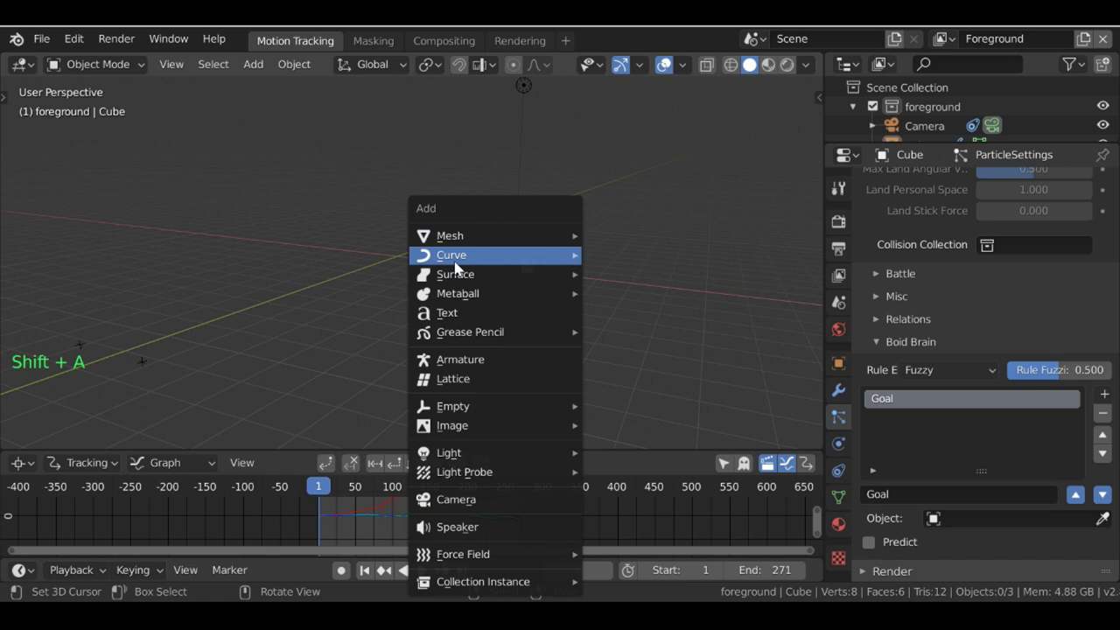
mouse_move(453, 412)
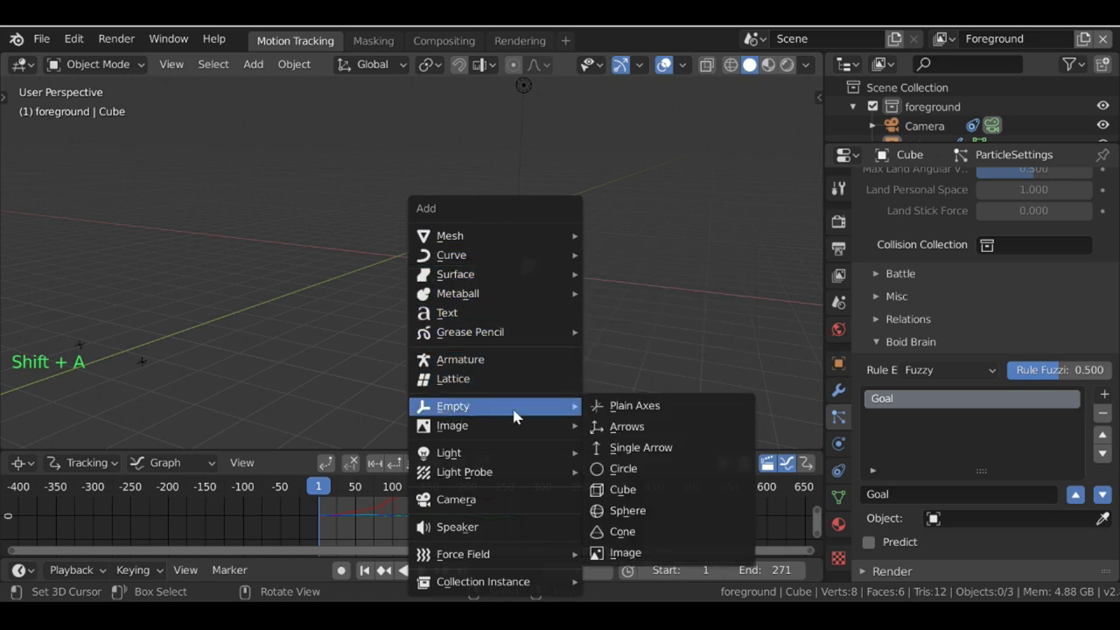
left_click(664, 417)
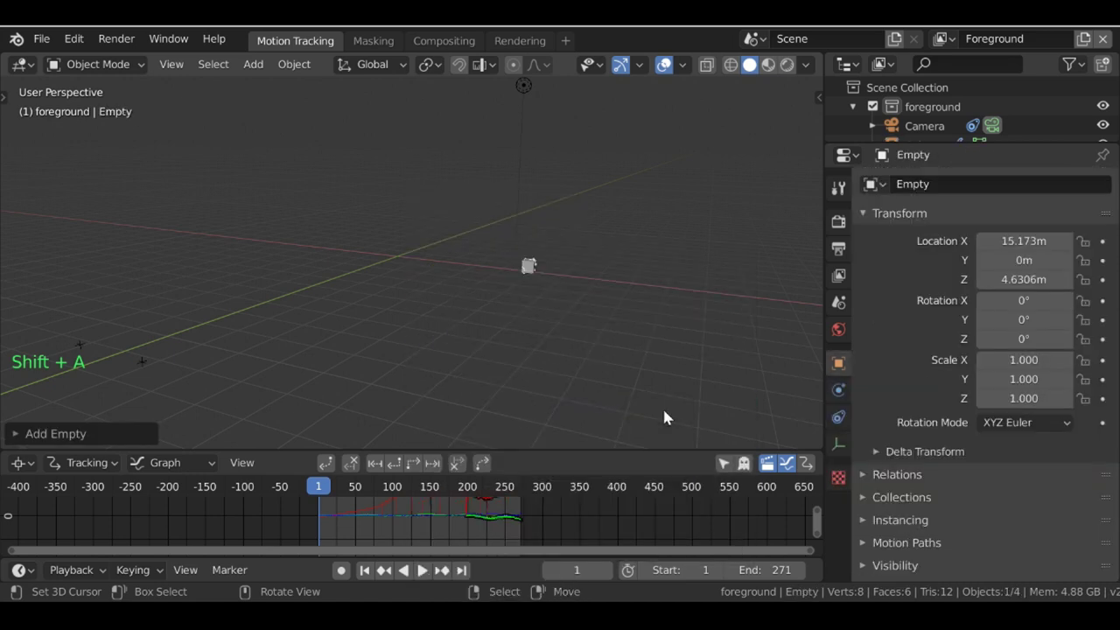
scroll(323, 288, "down", 7)
middle_click_drag(323, 288, 564, 263)
key("s")
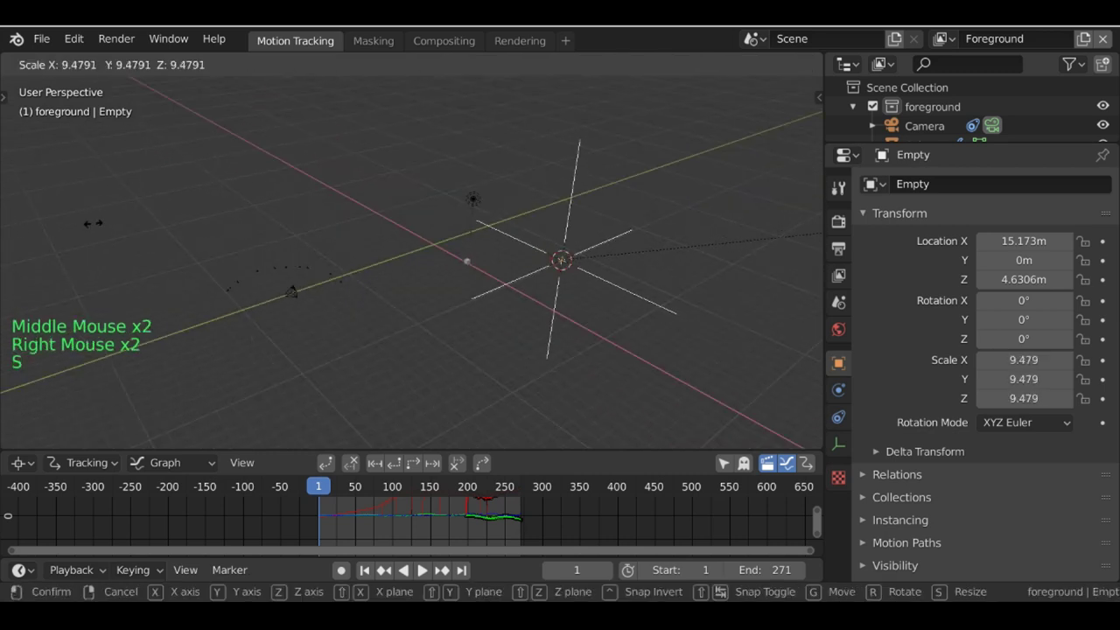
left_click(742, 204)
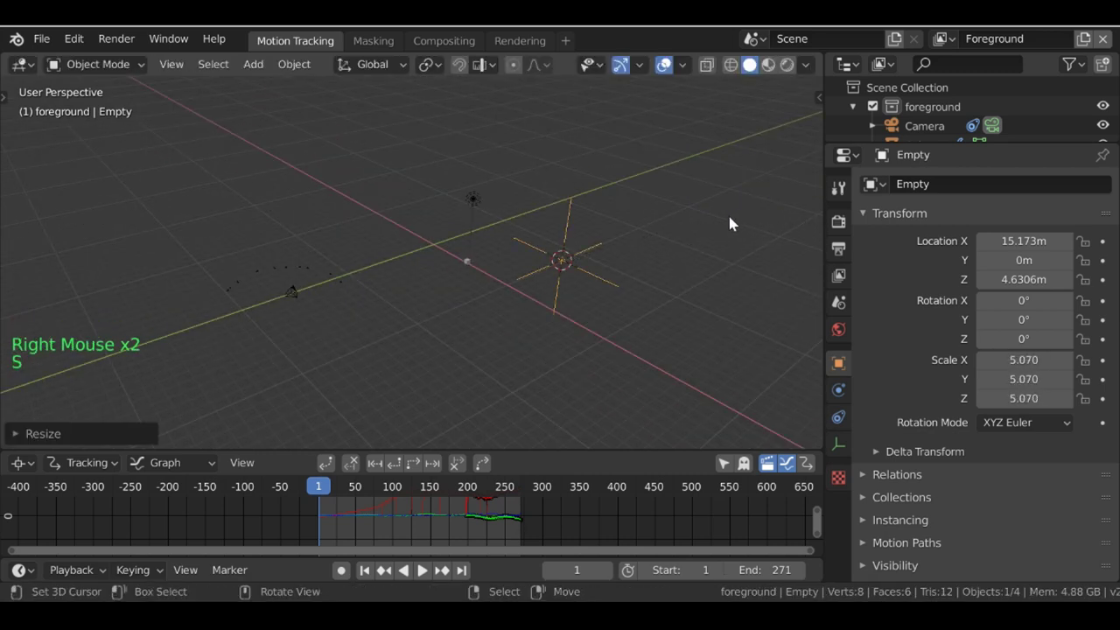
Step: Move the empty in top view to near the camera, at about X -9.48 m, Y -8.70 m
key("KP_7")
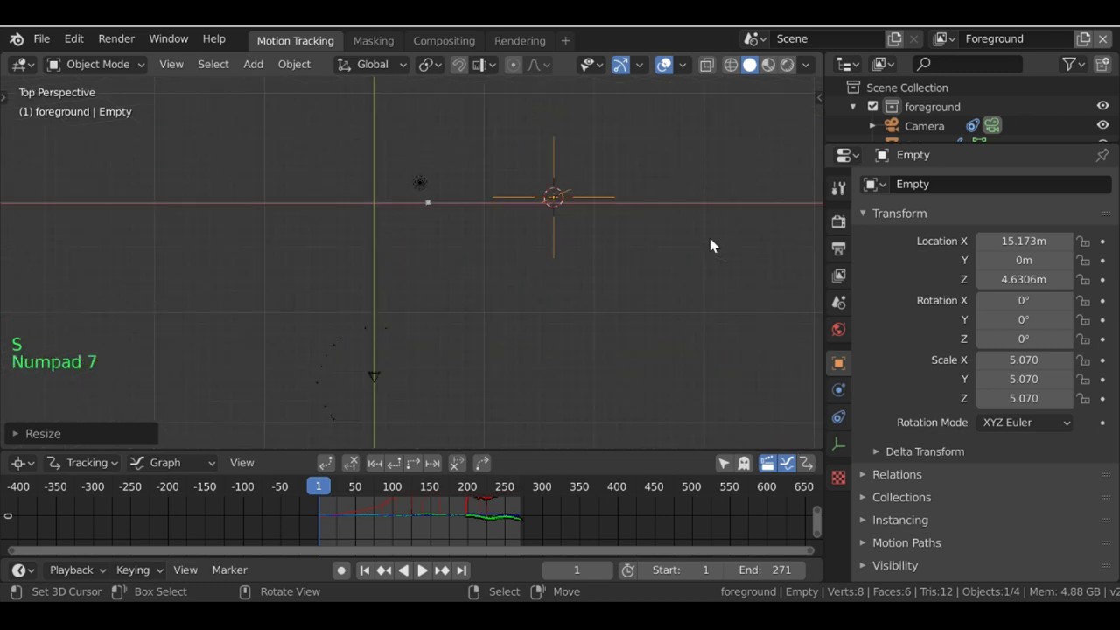
key("g")
left_click(363, 333)
middle_click_drag(363, 332, 382, 208)
scroll(376, 225, "down", 2)
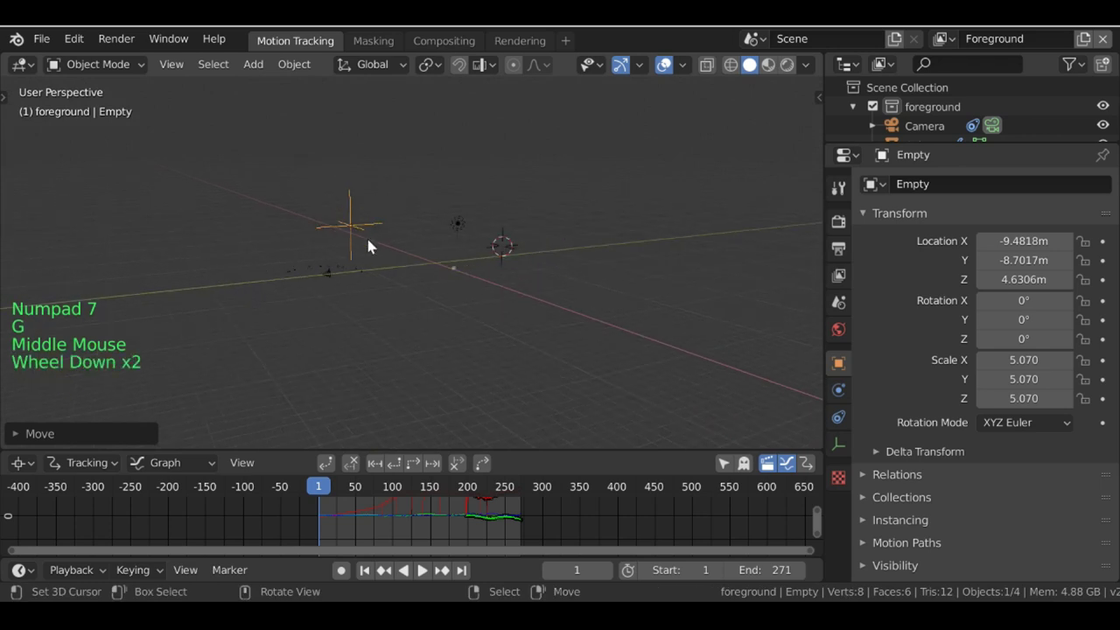
middle_click_drag(371, 307, 499, 252, "shift")
scroll(417, 254, "up", 6)
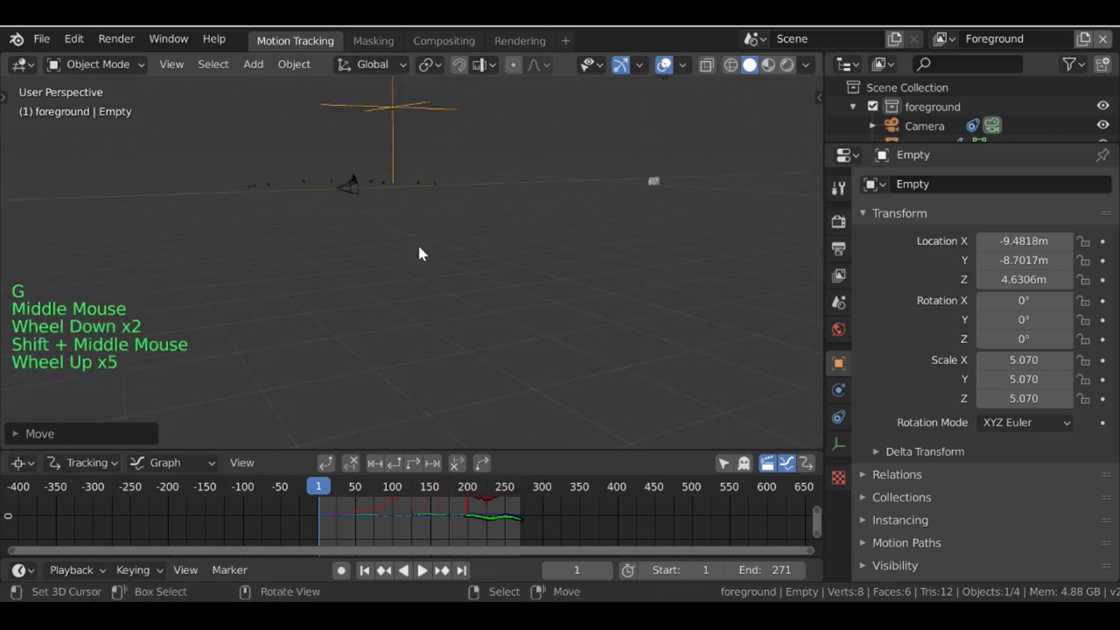
Step: Check the camera's direction near the end of the shot and, at frame 250, move the empty to about X -10.63 m, Y -26.72 m, Z 1.66 m
right_click(331, 168)
middle_click_drag(418, 202, 385, 260)
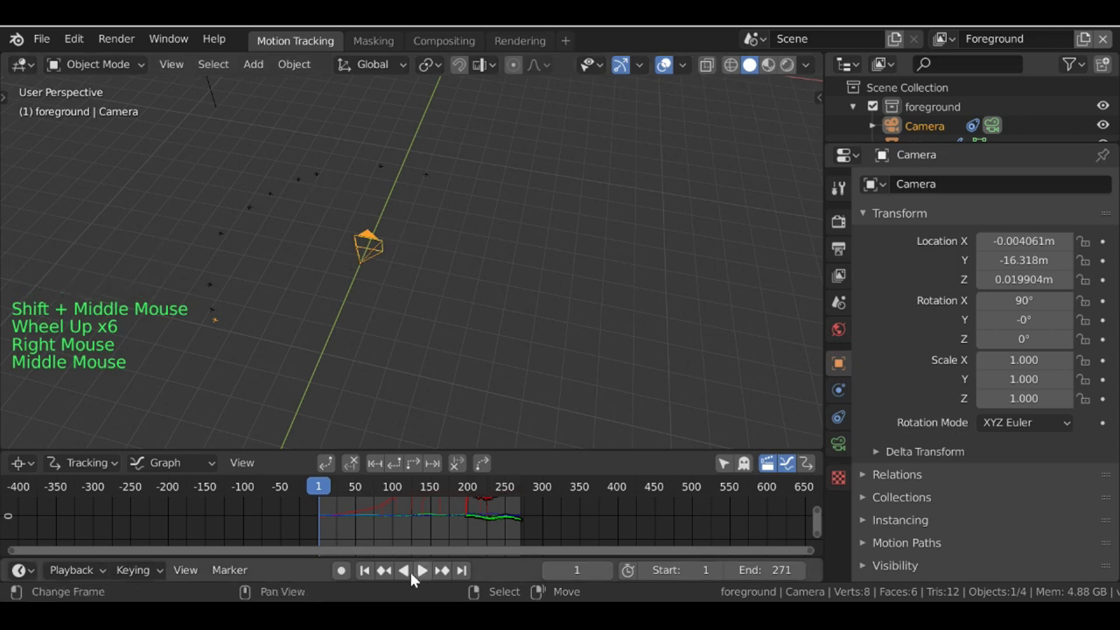
left_click(358, 514)
left_click(449, 514)
left_click_drag(450, 515, 515, 513)
middle_click_drag(455, 375, 447, 376)
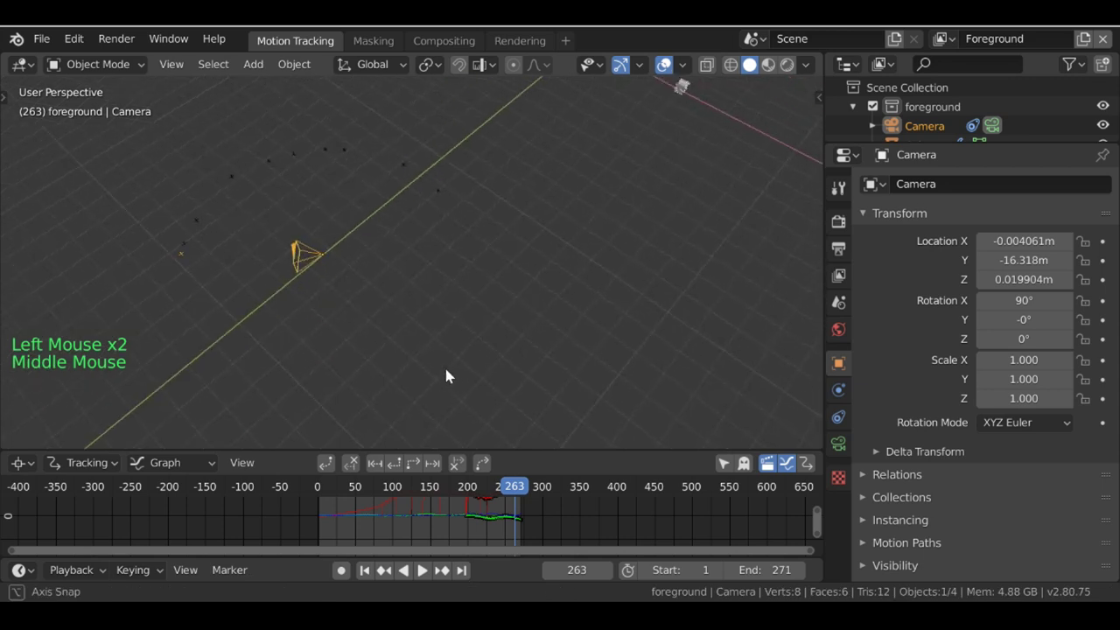
scroll(191, 223, "down", 2)
scroll(282, 213, "down", 2)
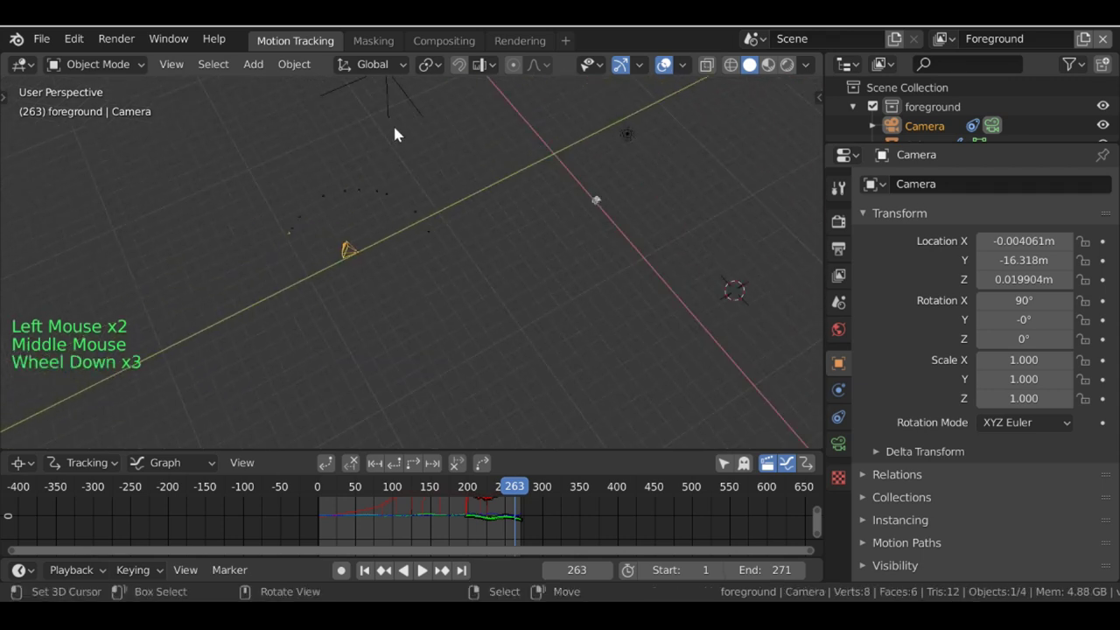
right_click(391, 98)
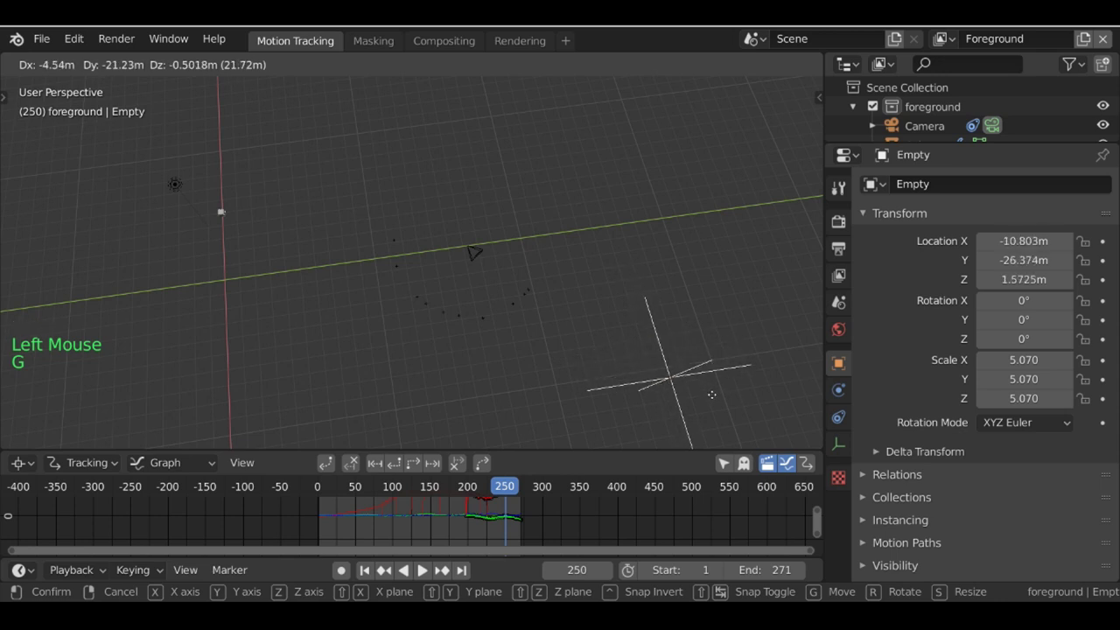
left_click(652, 372)
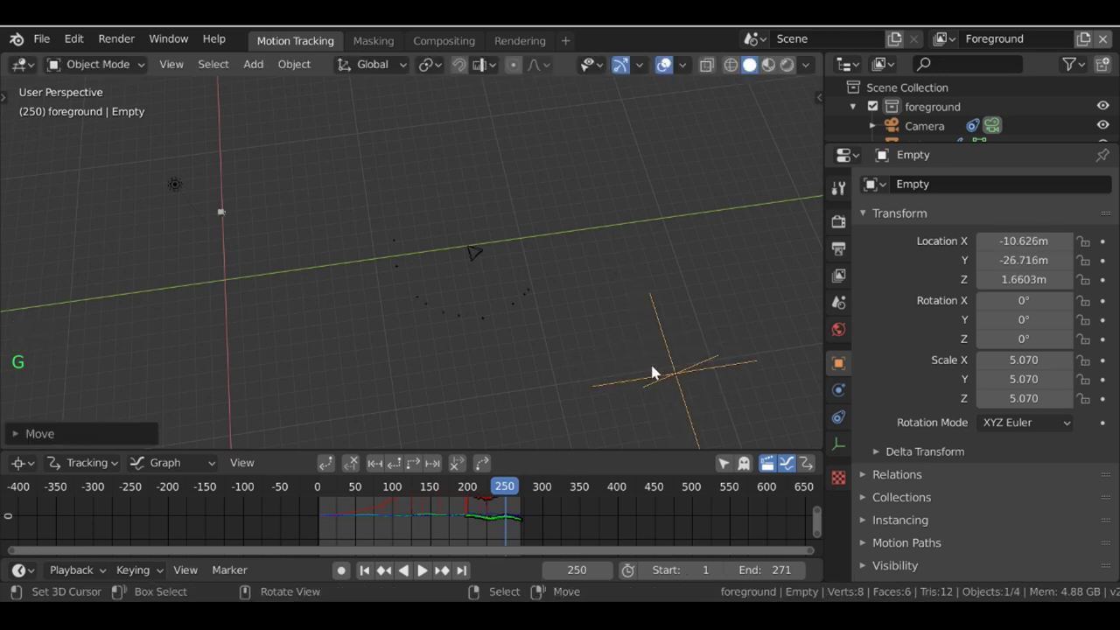
Step: Scale the empty down to about 1.40 while looking through the camera at frame 250
key("KP_0")
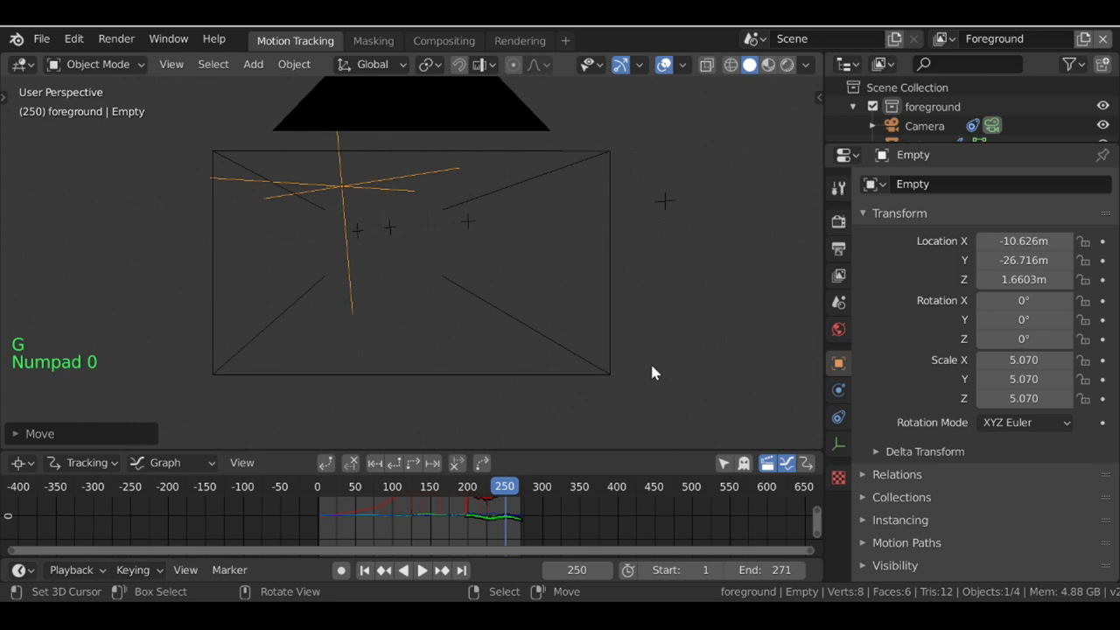
scroll(461, 257, "down", 4)
scroll(395, 255, "up", 2)
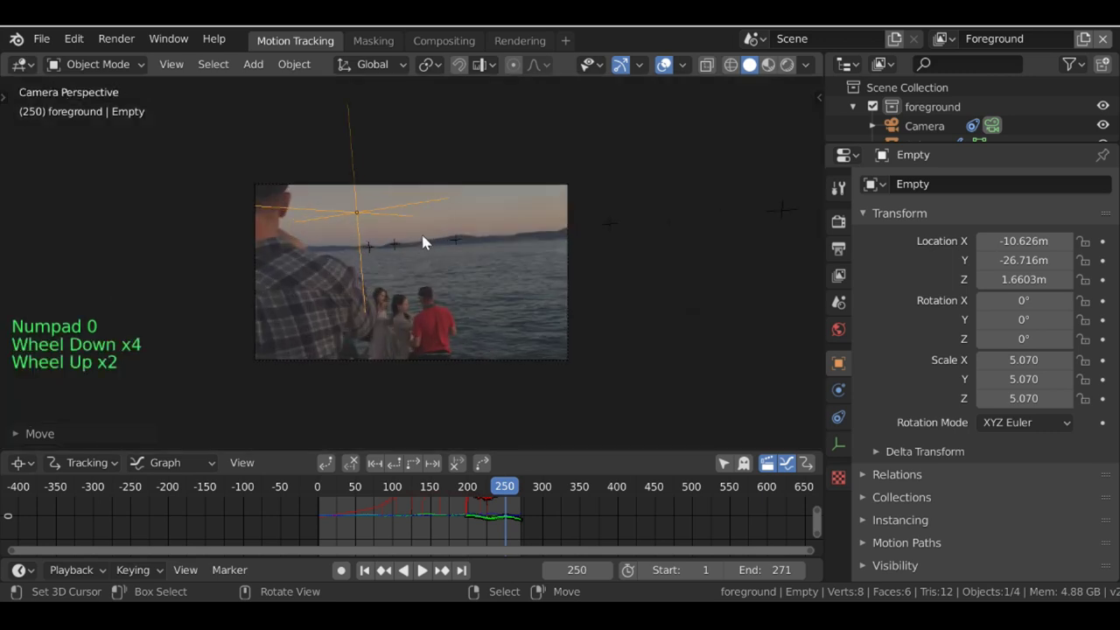
key("s")
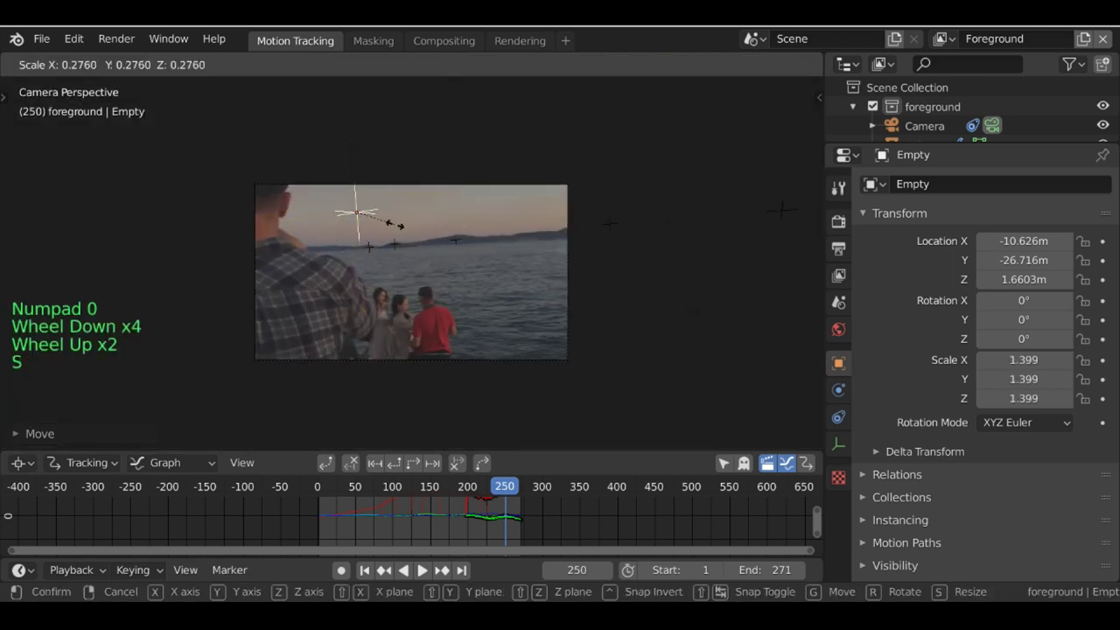
right_click(403, 224)
Step: Move the empty to the left edge of the camera frame, at about X -10.46 m, Y -34.36 m, Z 1.52 m
key("g")
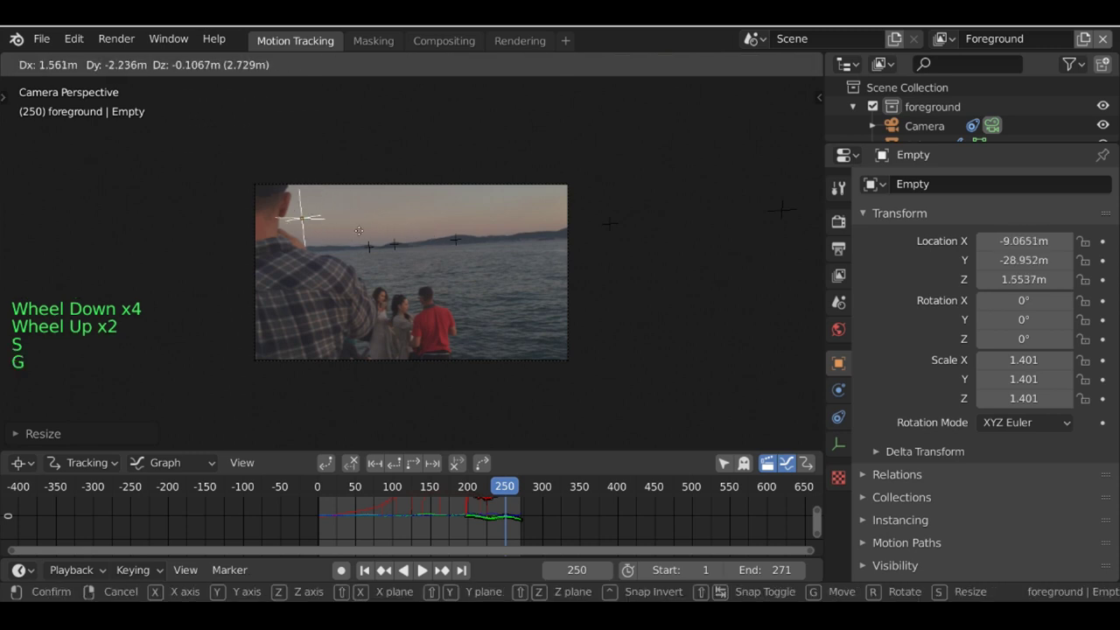
left_click(325, 243)
key("g")
key("g")
left_click(338, 185)
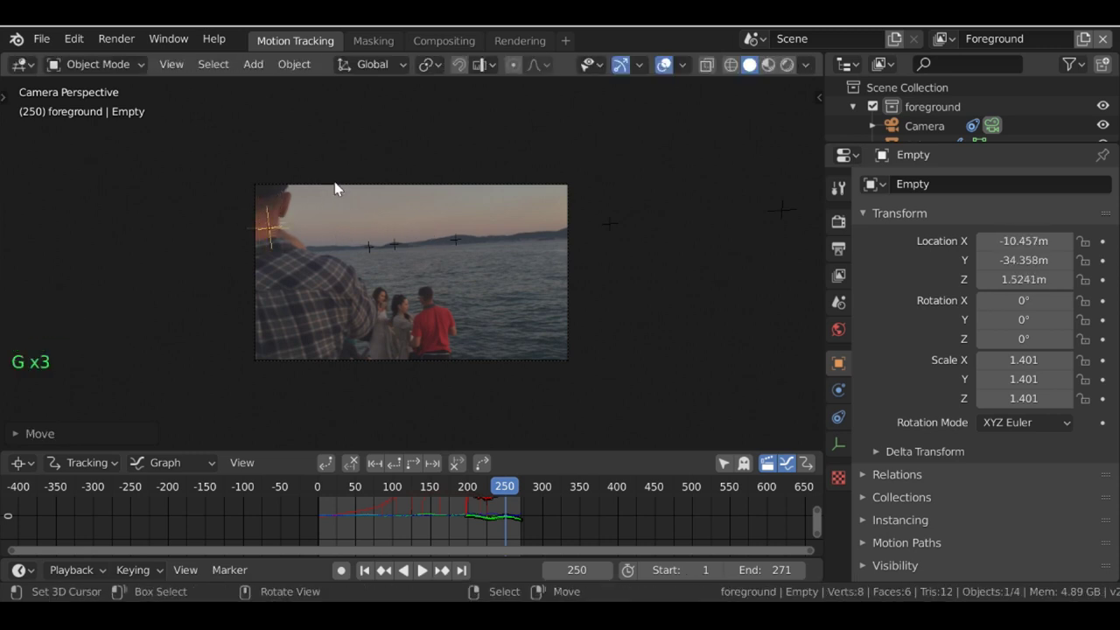
Step: Select the emitter cube and set Empty as the target object of its boid Goal rule
scroll(432, 293, "down", 3)
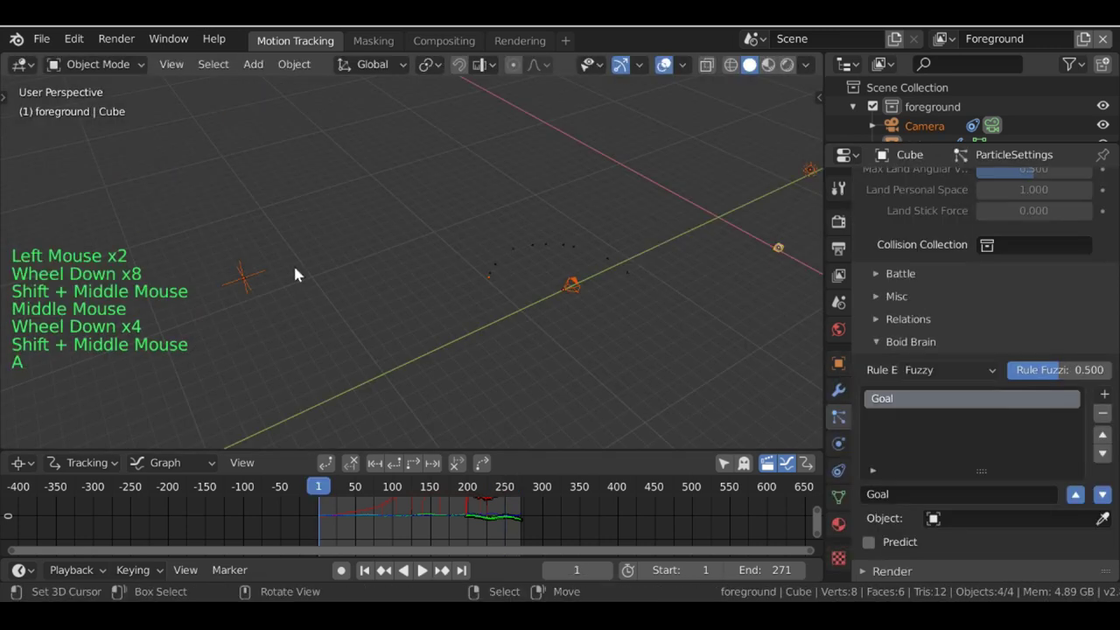
right_click(284, 273)
middle_click_drag(284, 273, 390, 257)
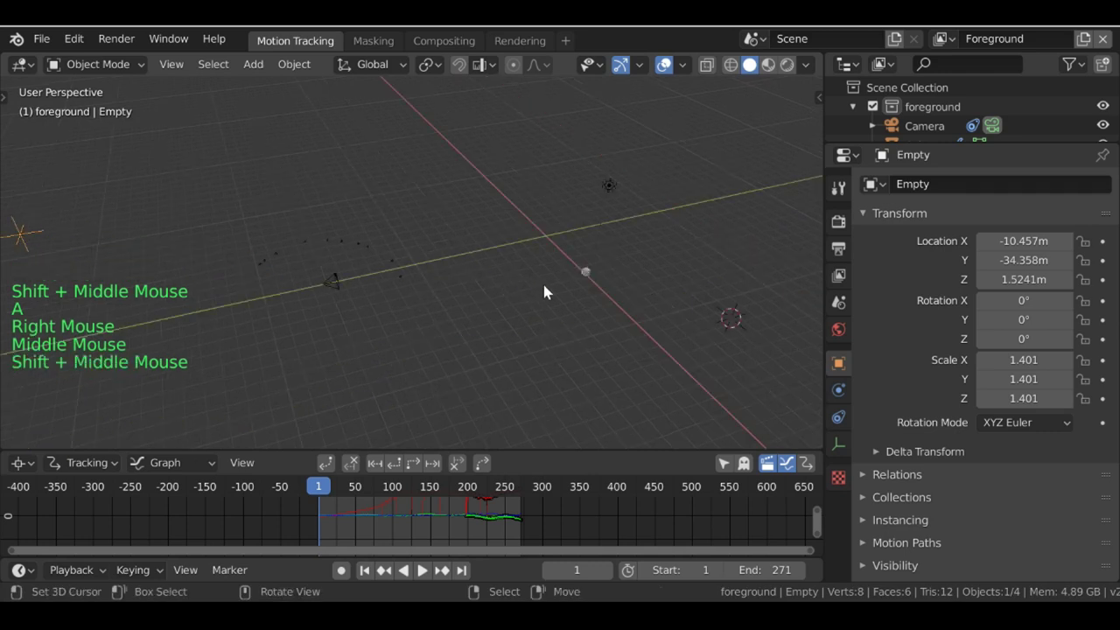
scroll(583, 284, "up", 1)
scroll(584, 287, "up", 2)
middle_click_drag(585, 287, 275, 259, "shift")
scroll(276, 260, "up", 2)
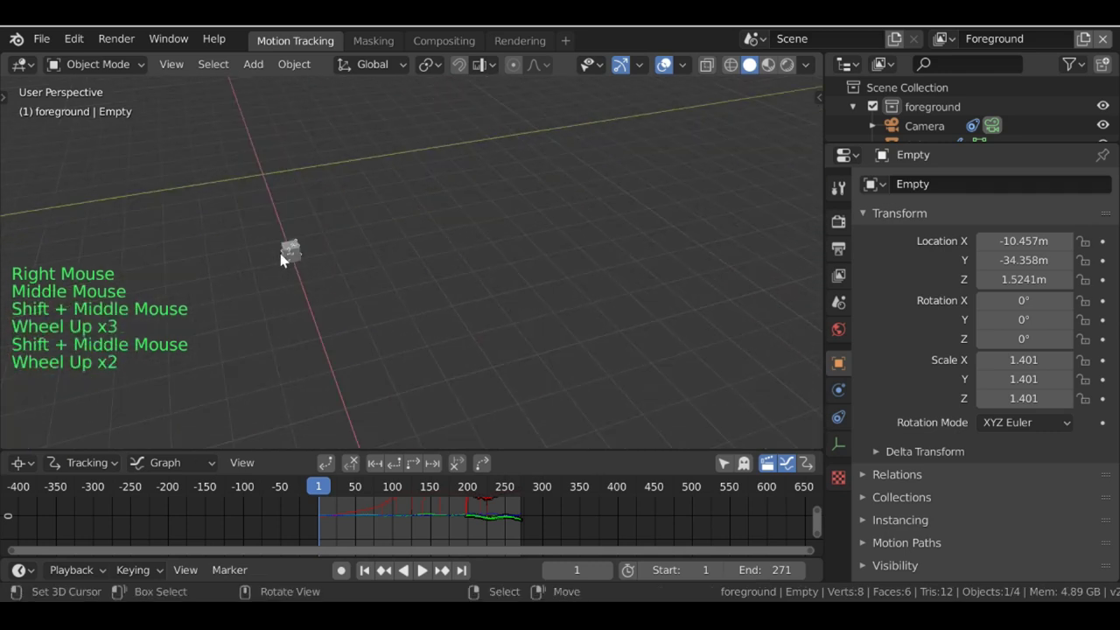
right_click(278, 261)
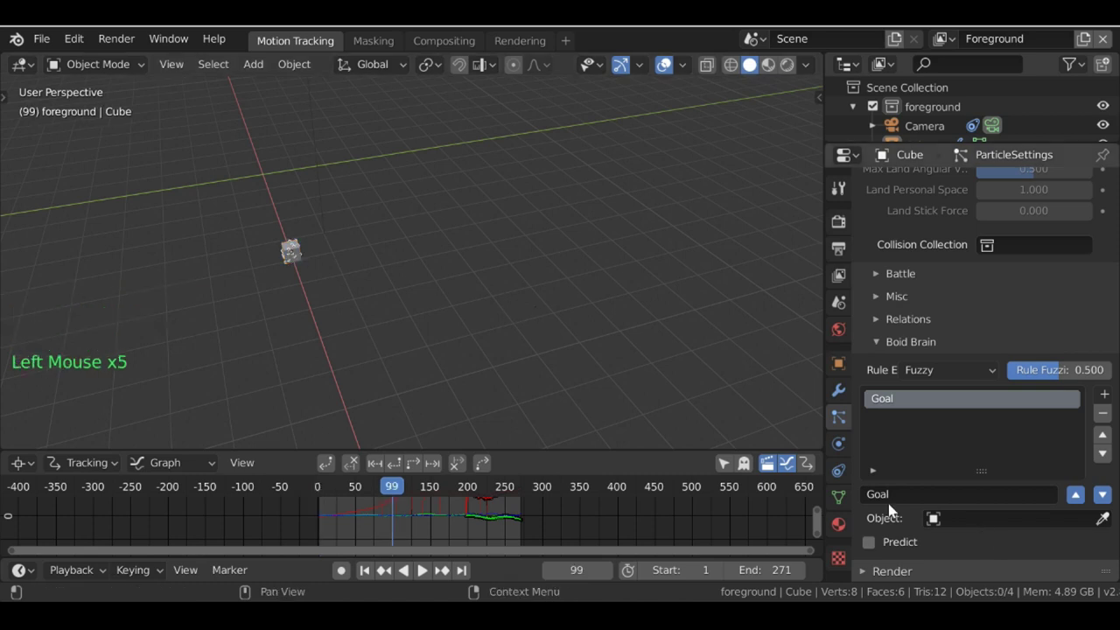
left_click(989, 519)
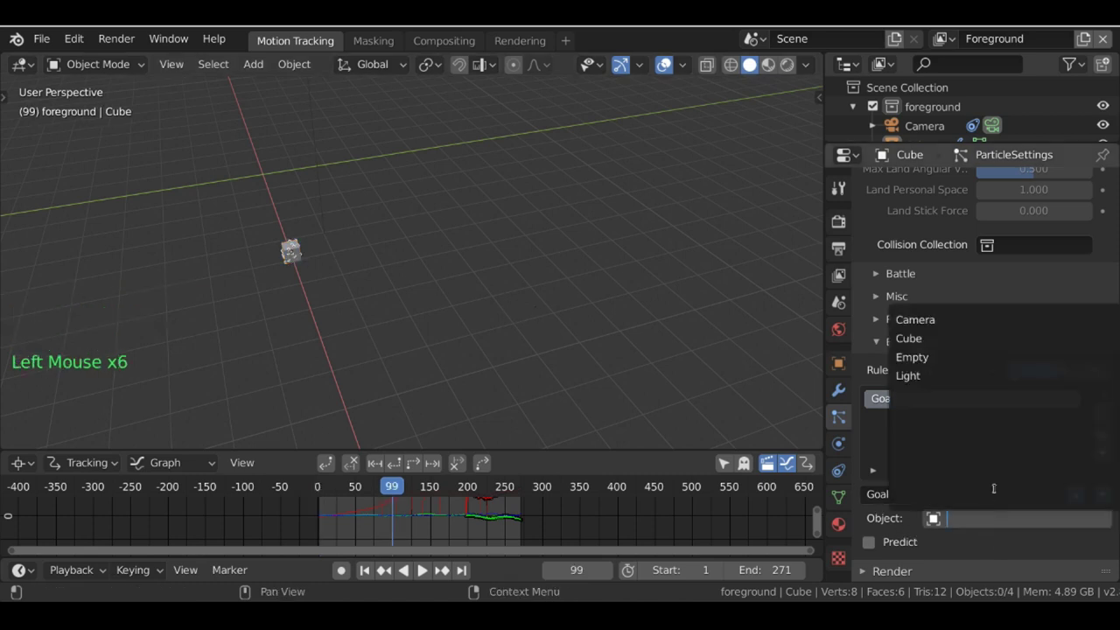
left_click(962, 357)
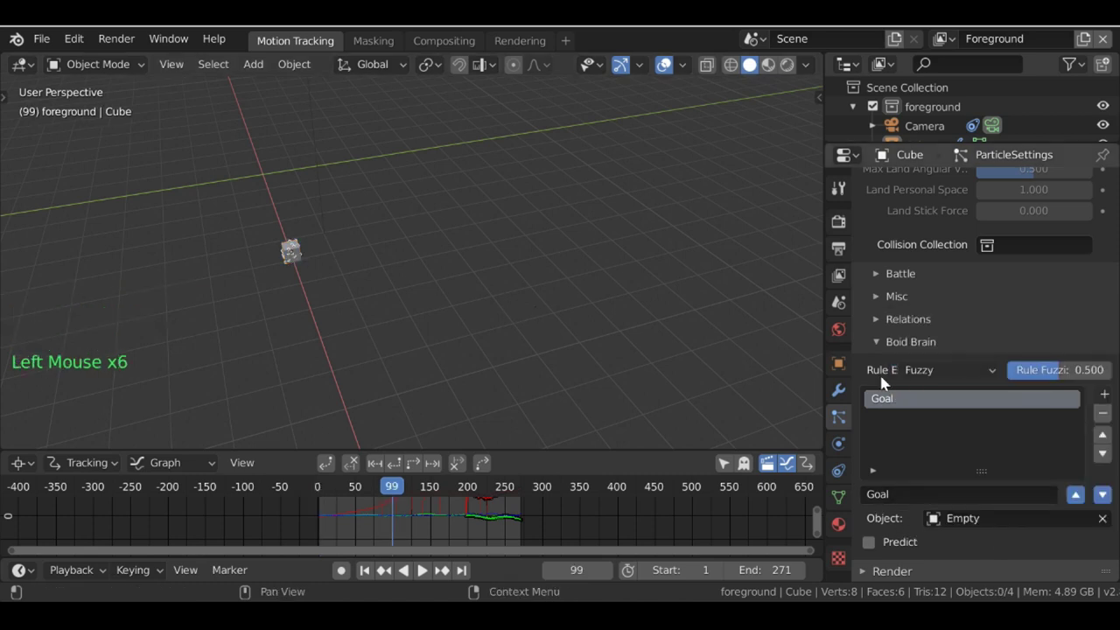
Step: Return to frame 1, check the boids through the camera, and play back their flight from the cube toward the empty
left_click(366, 569)
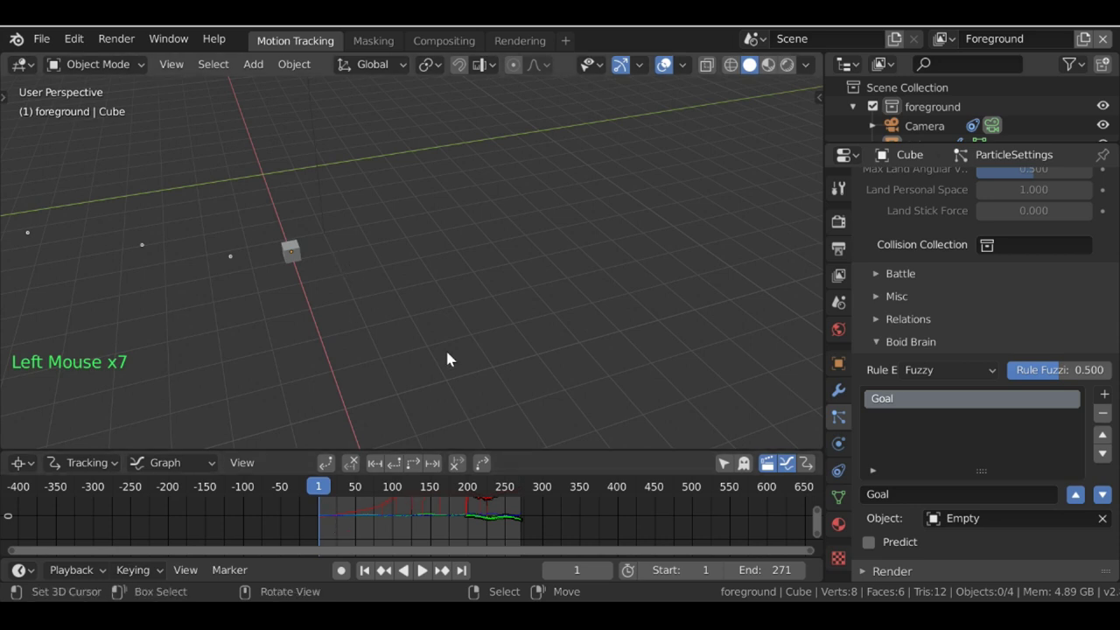
key("KP_0")
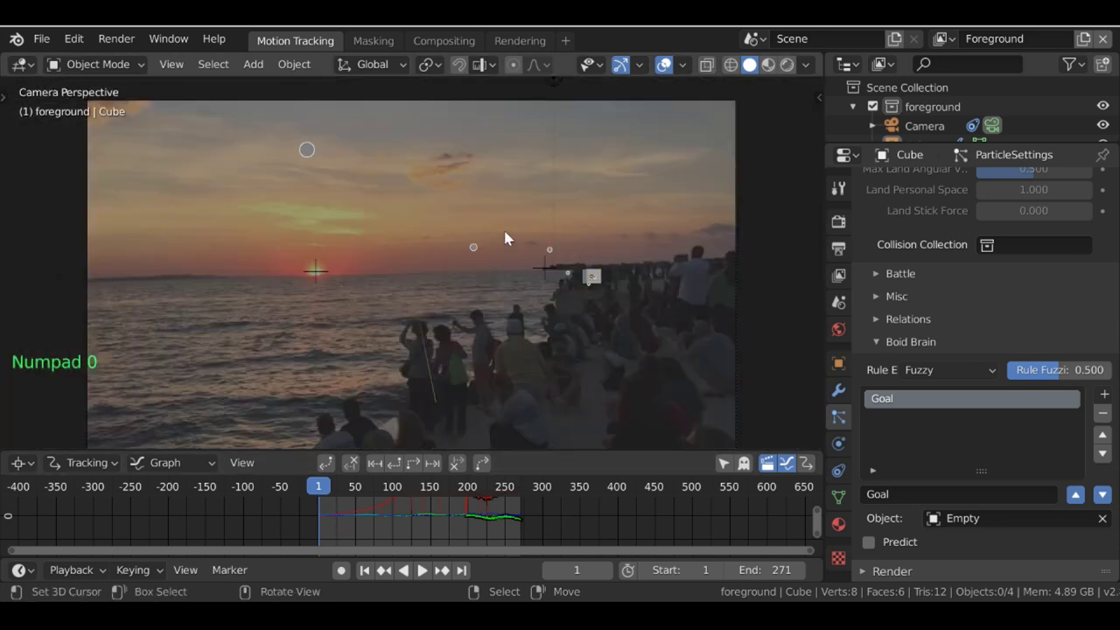
middle_click_drag(505, 238, 527, 253)
scroll(469, 277, "down", 3)
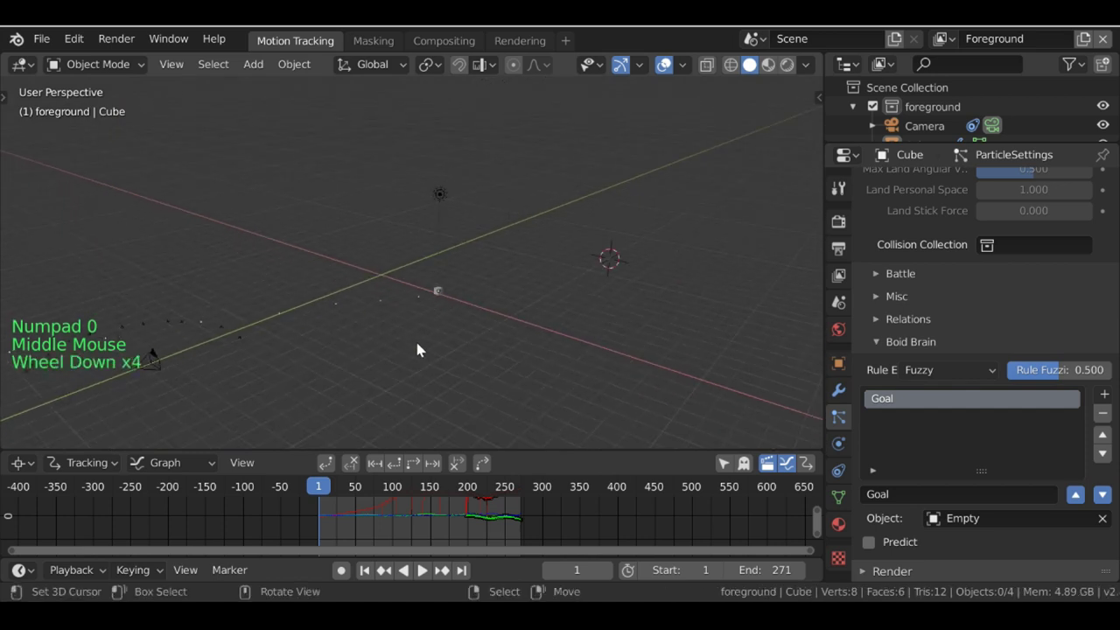
key("alt+a")
middle_click(350, 366)
middle_click_drag(350, 365, 617, 310, "shift")
scroll(349, 293, "down", 2)
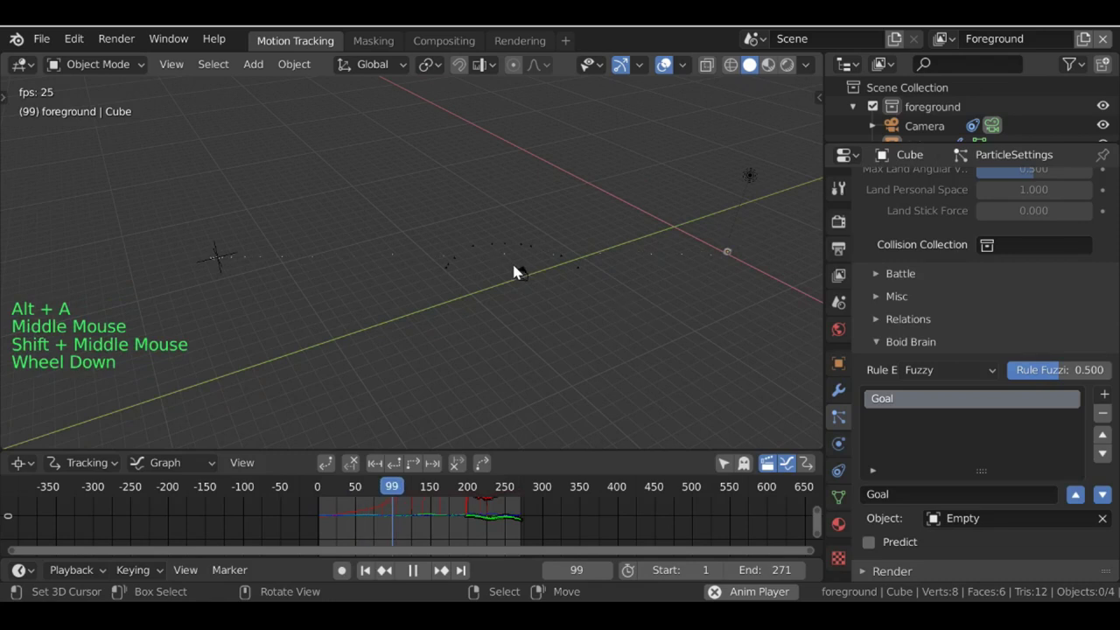
Step: Set the boid particles' Max Air Speed to 2 and Max Air Acceleration to 0.2
key("KP_0")
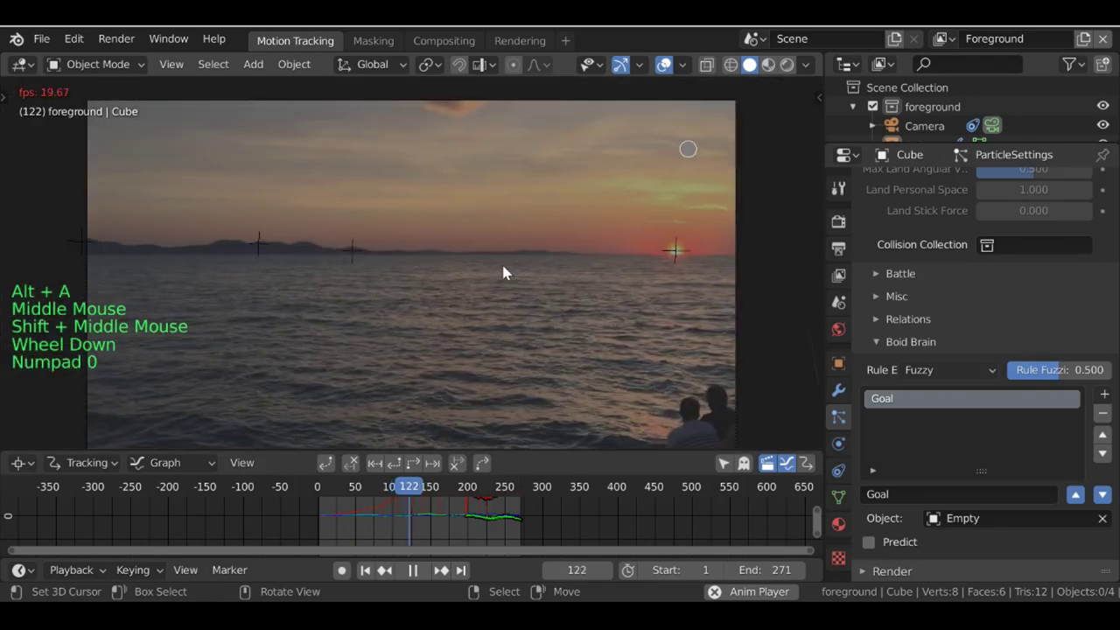
scroll(501, 263, "down", 3)
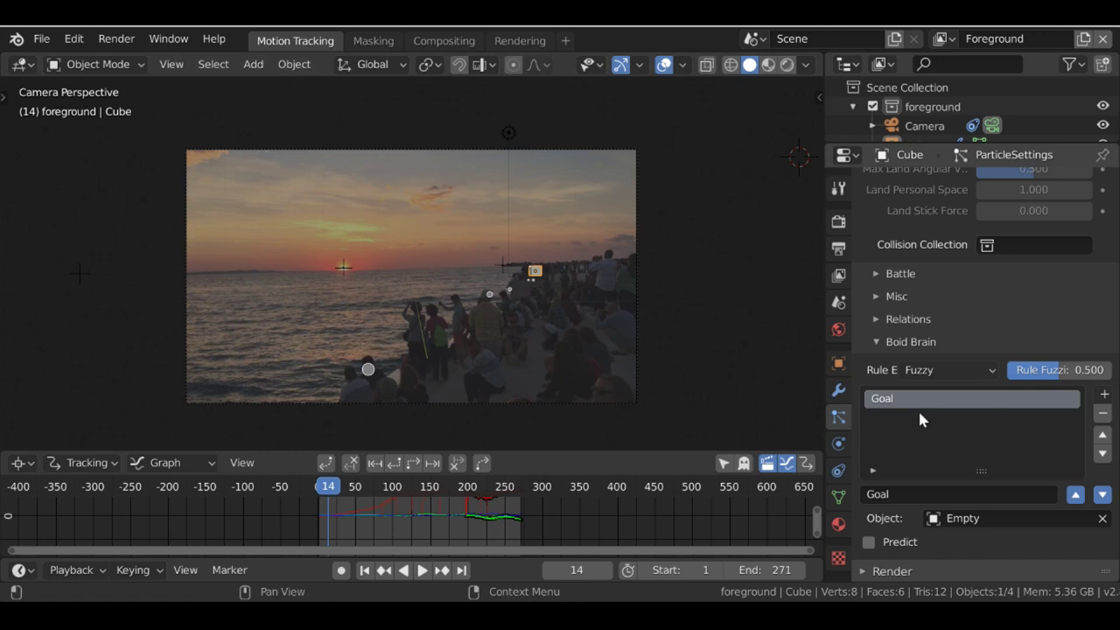
scroll(946, 446, "up", 15)
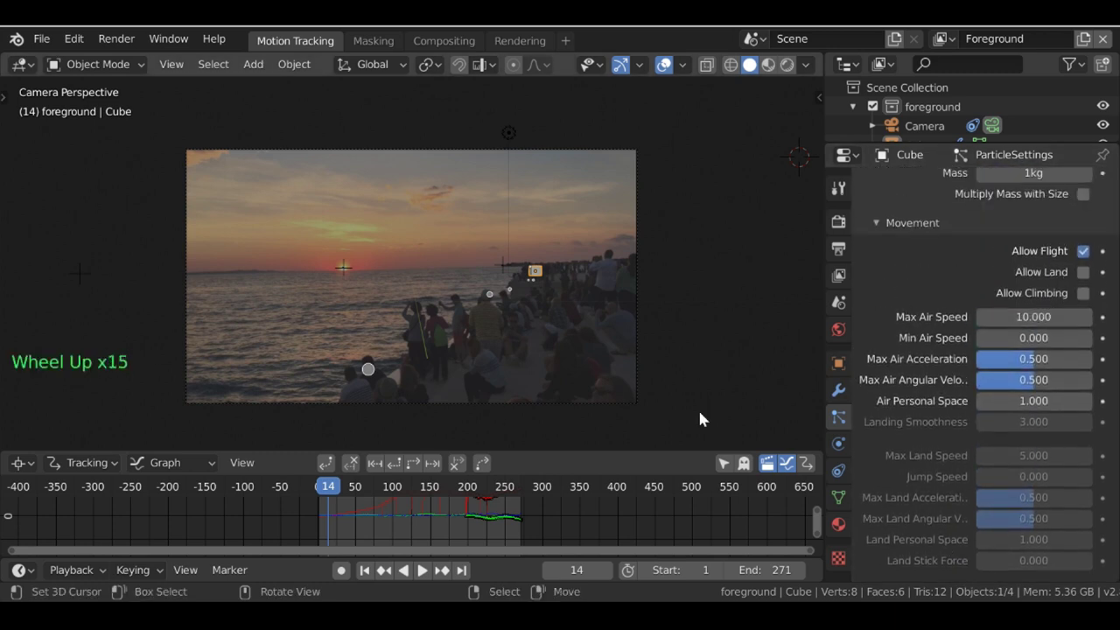
left_click(1041, 316)
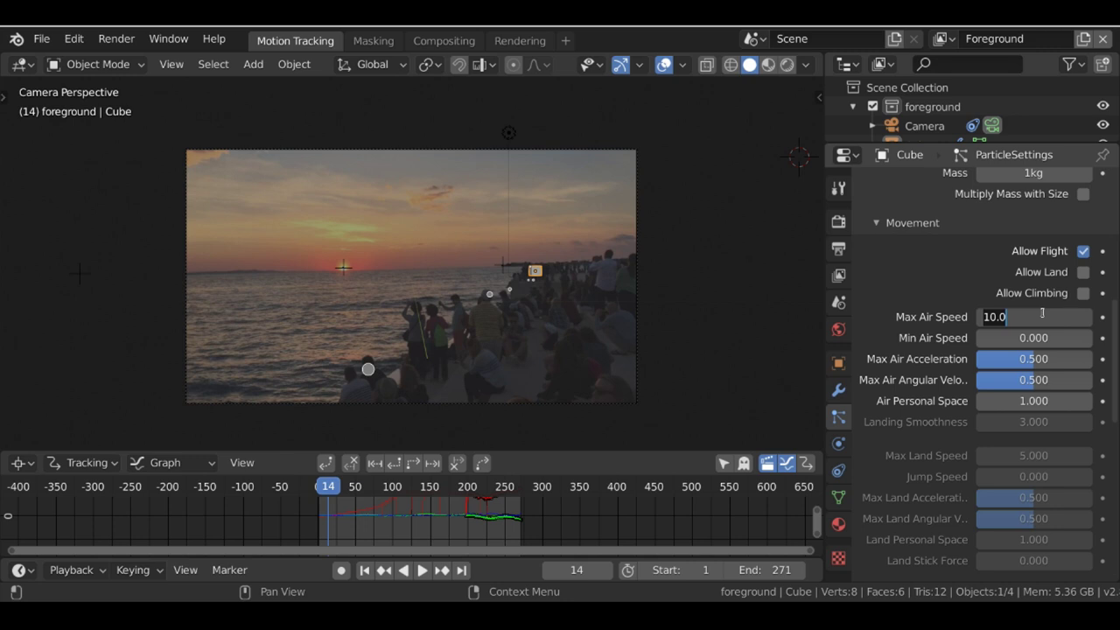
type("2")
key("Return")
left_click(1023, 359)
type("0.")
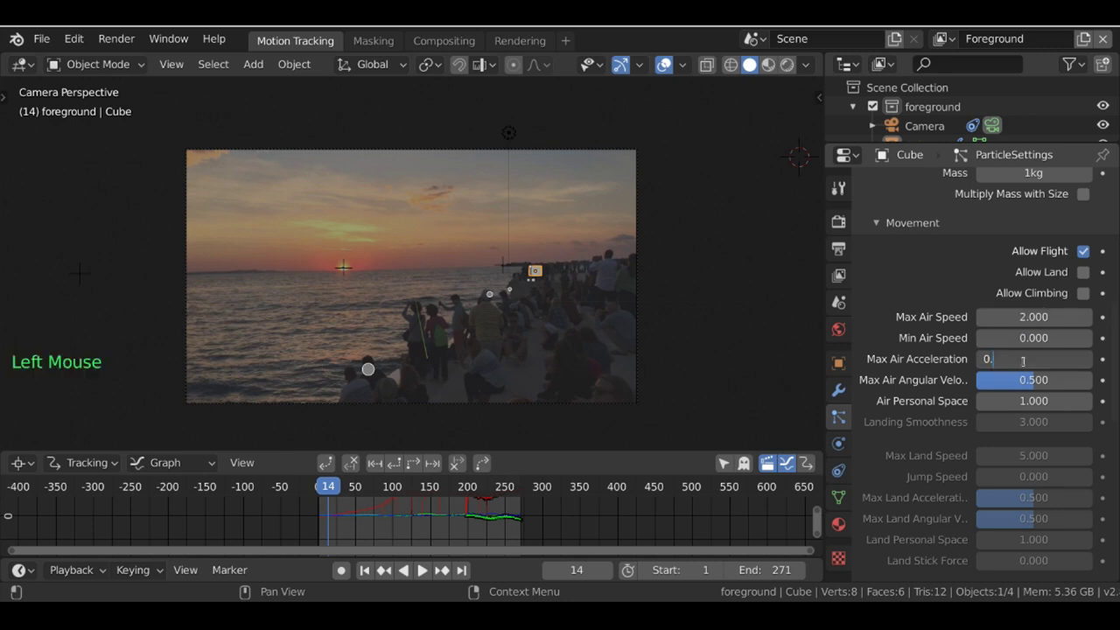
key("Return")
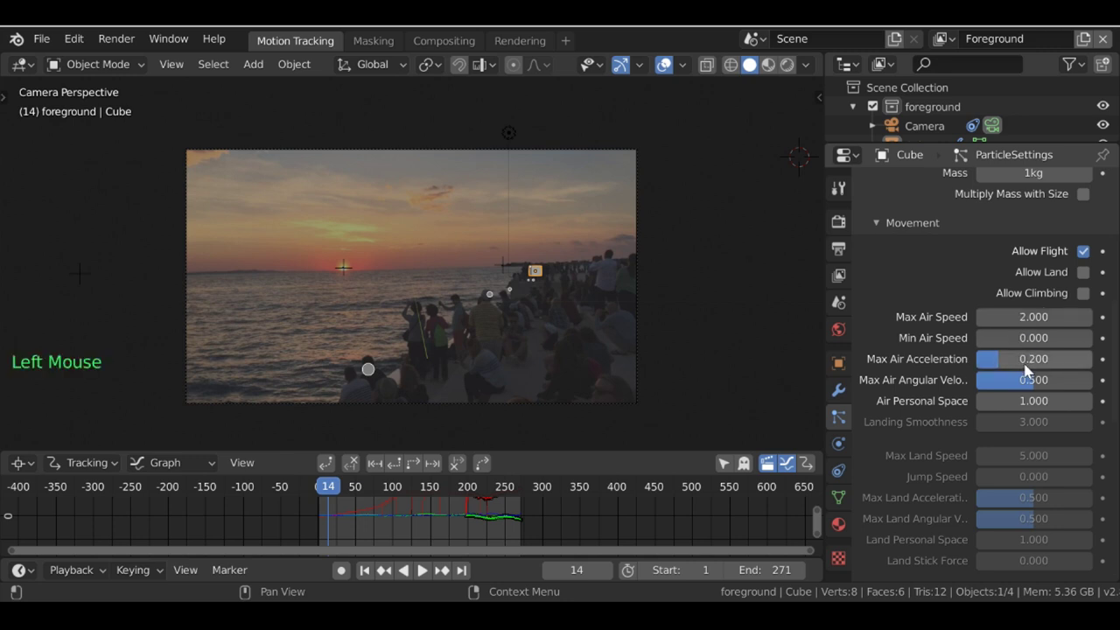
Step: Set the boids' Max Air Angular Velocity to 0.2 and Air Personal Space to 0.9
double_click(1029, 376)
type("0.2")
key("Return")
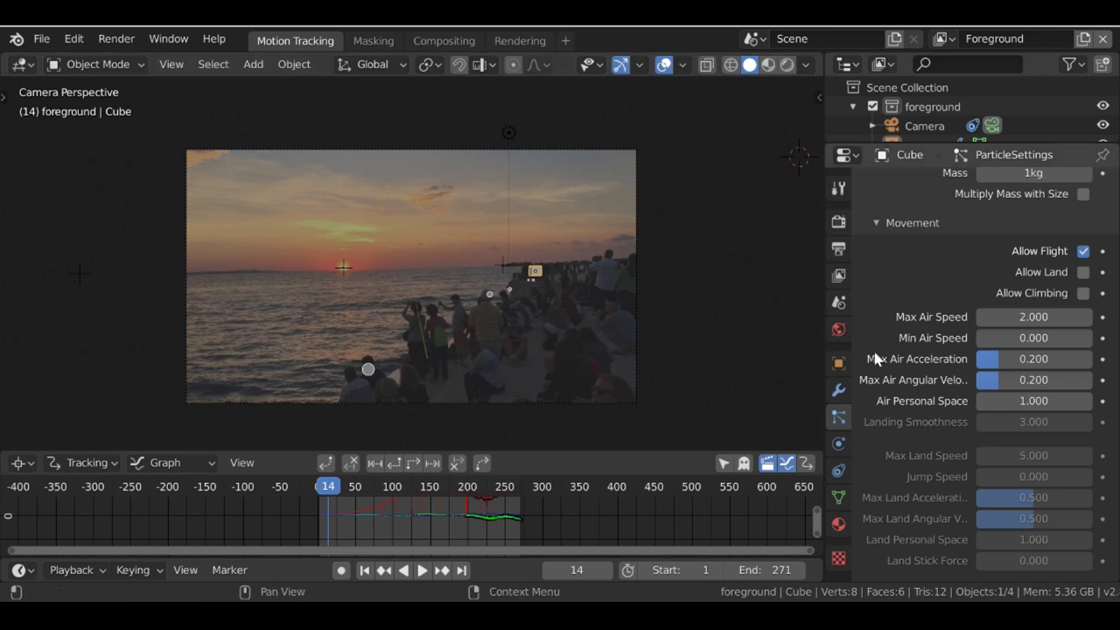
left_click(1029, 402)
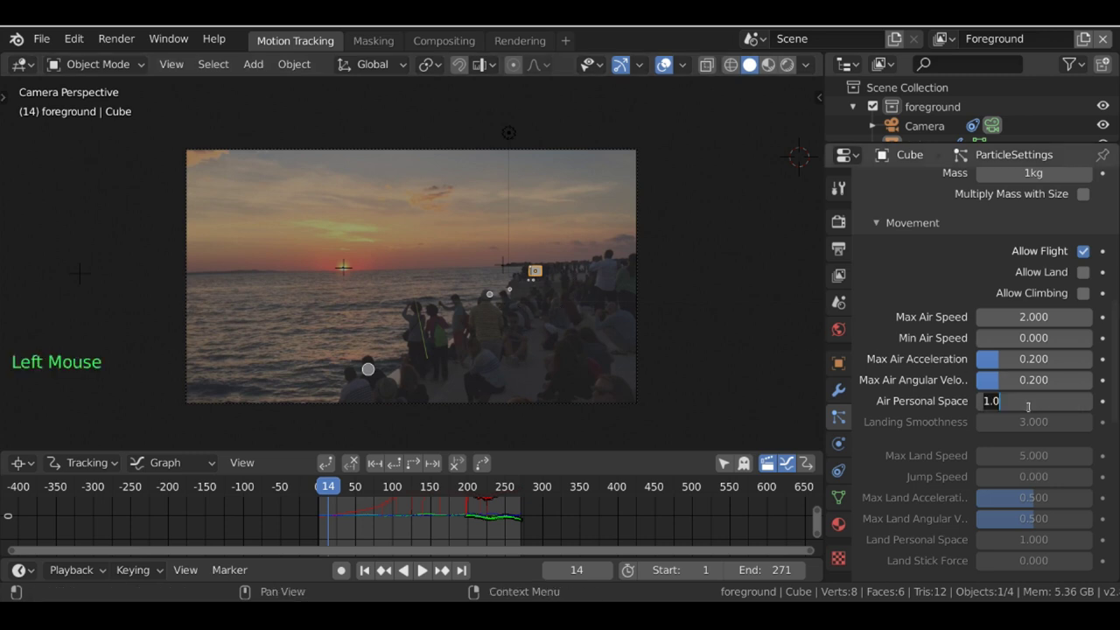
type("0.9")
key("Return")
Step: Set the particle emission number to 500 and play the animation from the start through the camera
scroll(972, 354, "up", 20)
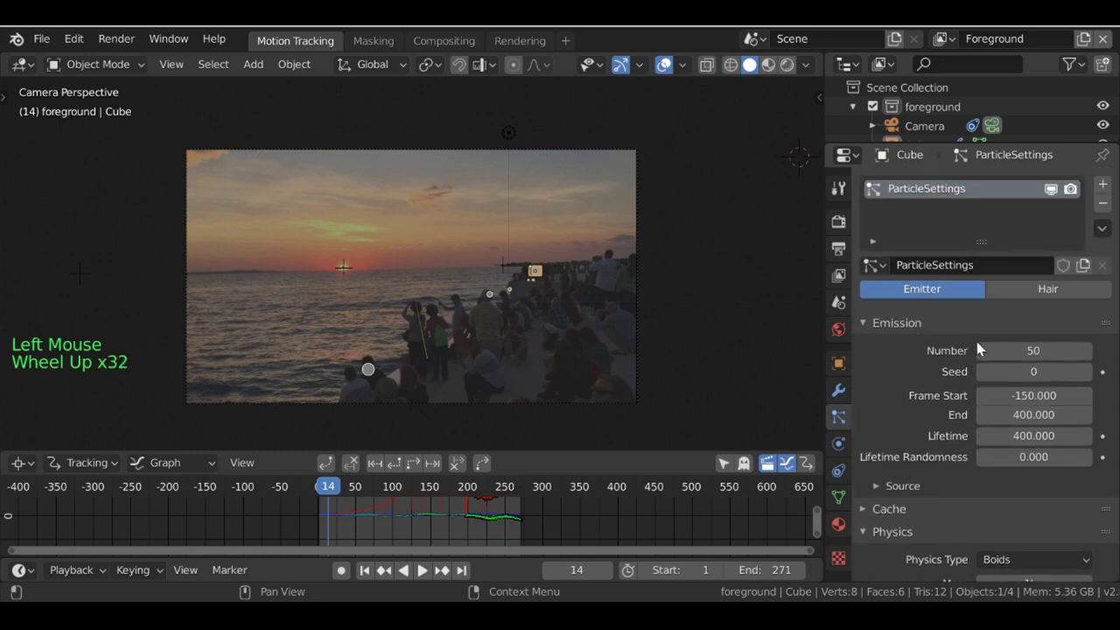
left_click(1022, 347)
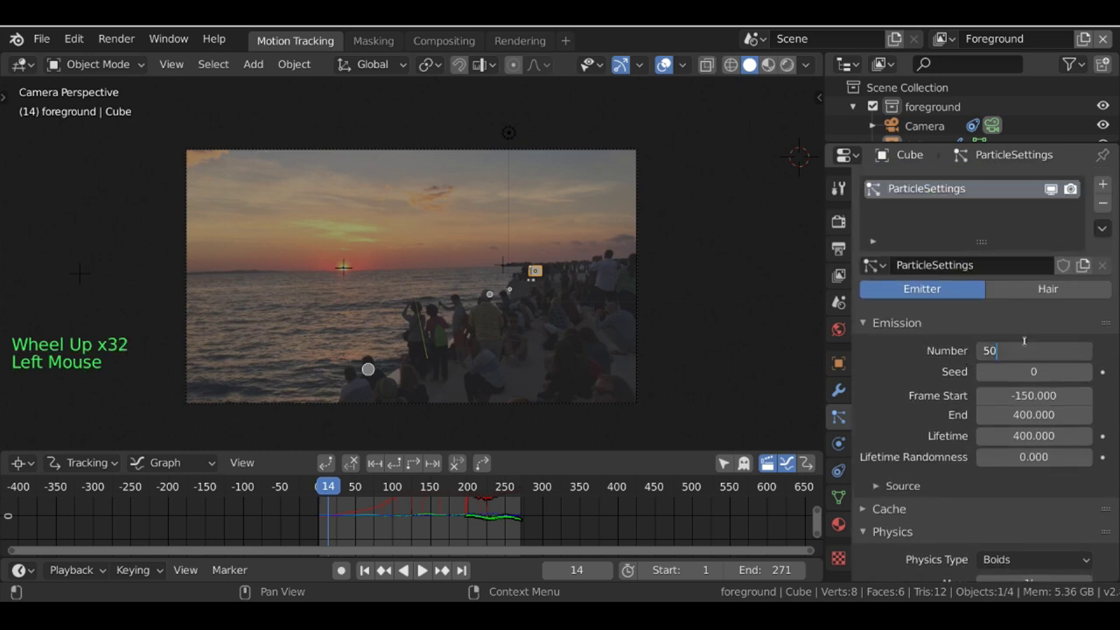
type("0")
scroll(1019, 324, "down", 2)
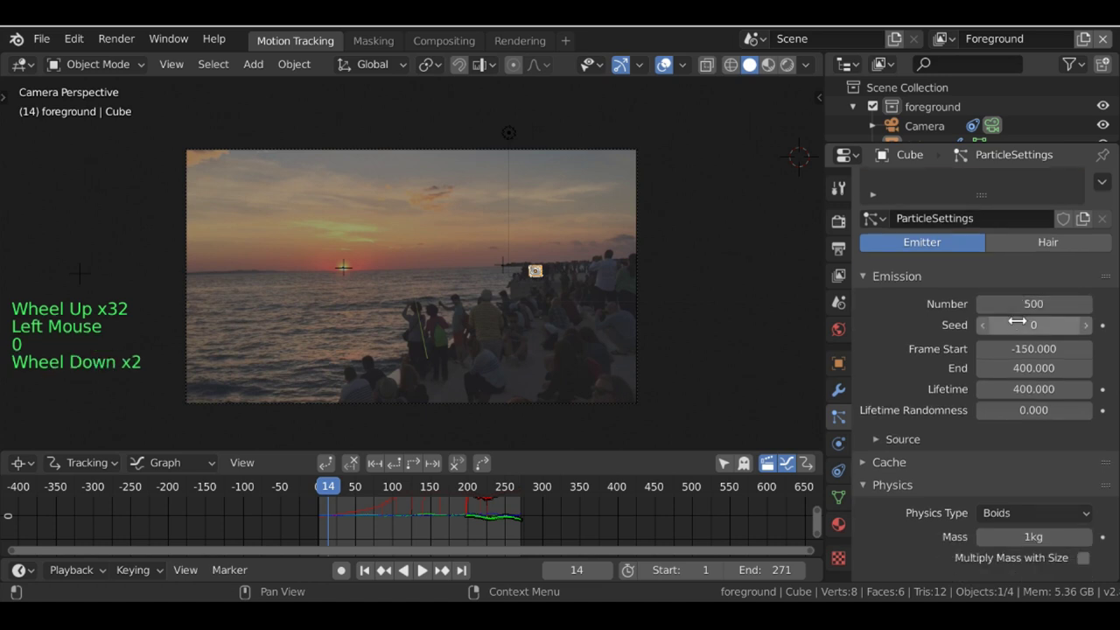
scroll(1018, 322, "down", 3)
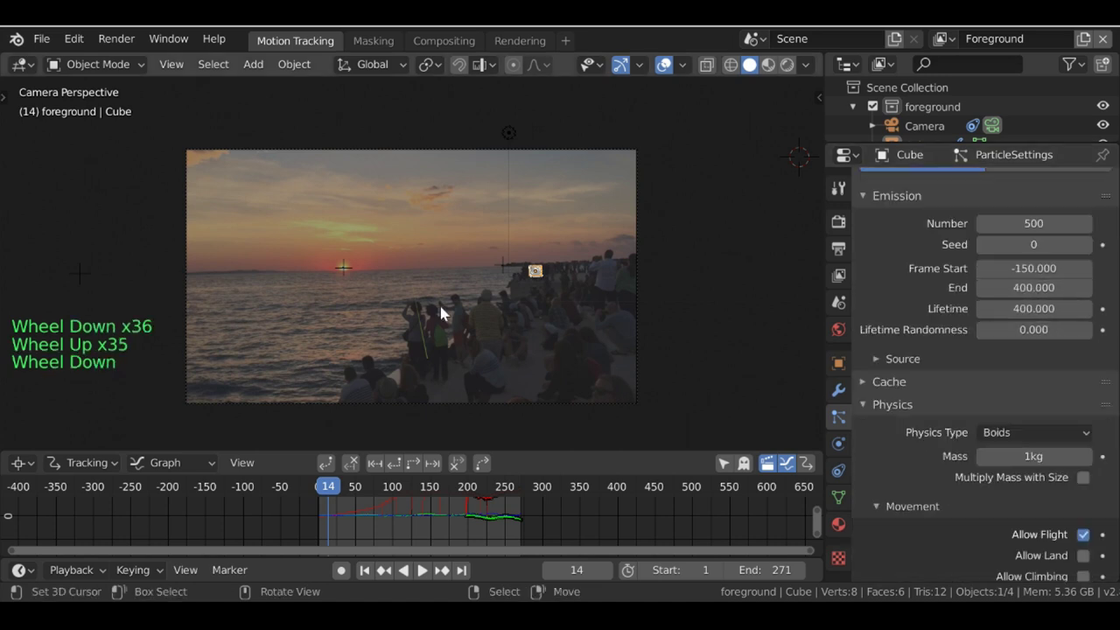
left_click(366, 572)
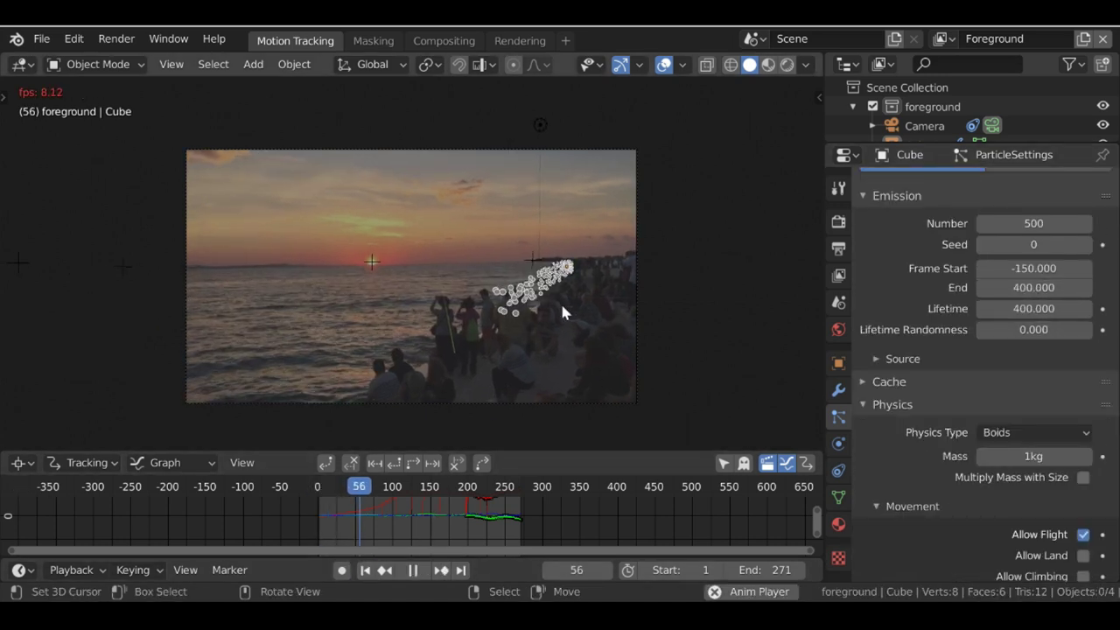
left_click(462, 310)
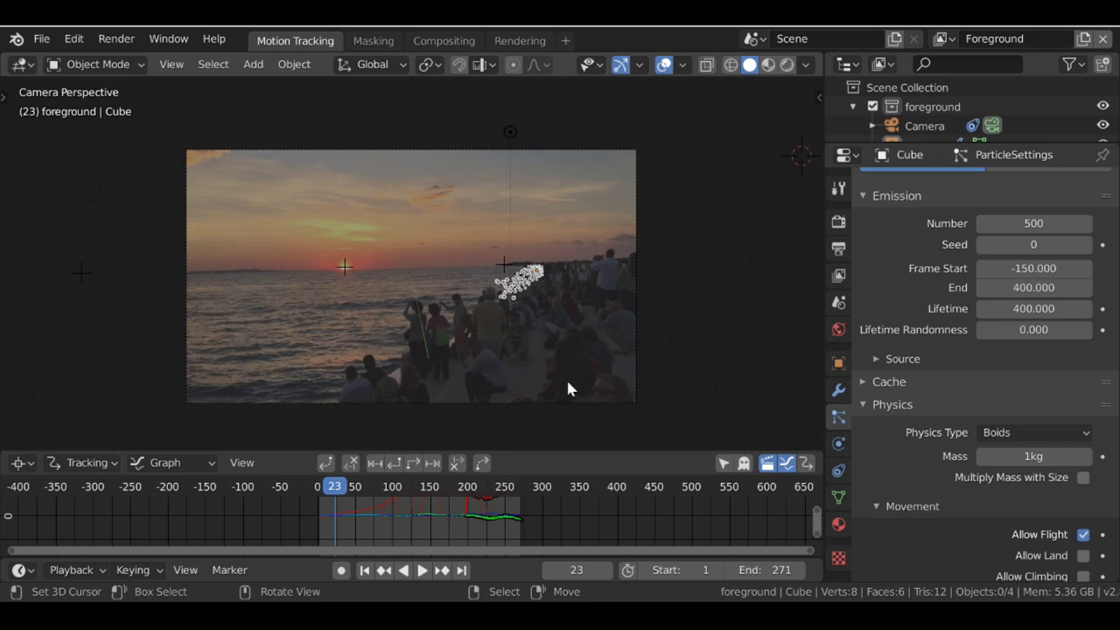
Step: Set the emission Frame Start to -300 and preview the particle flow from frame 1 to frame 56
left_click(1039, 266)
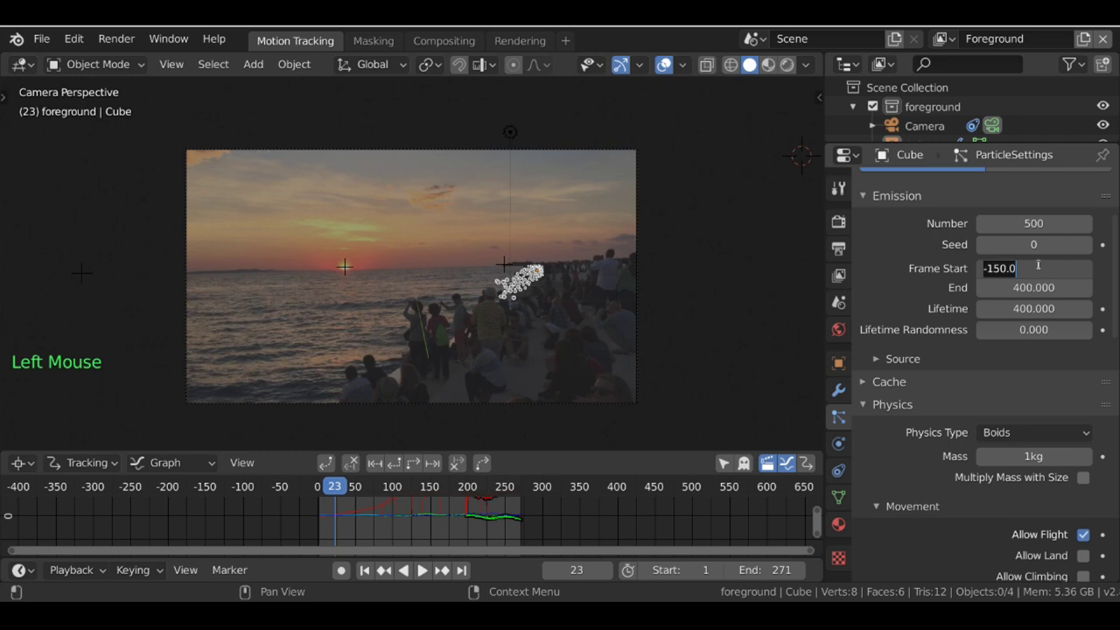
key("BackSpace")
type("-300")
key("Return")
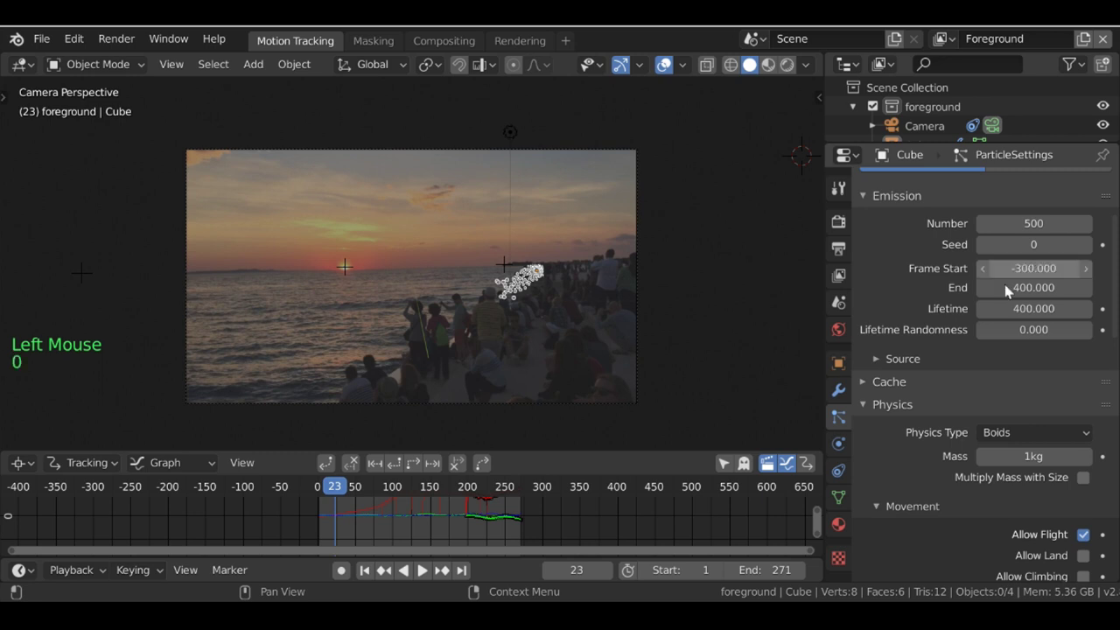
left_click(366, 572)
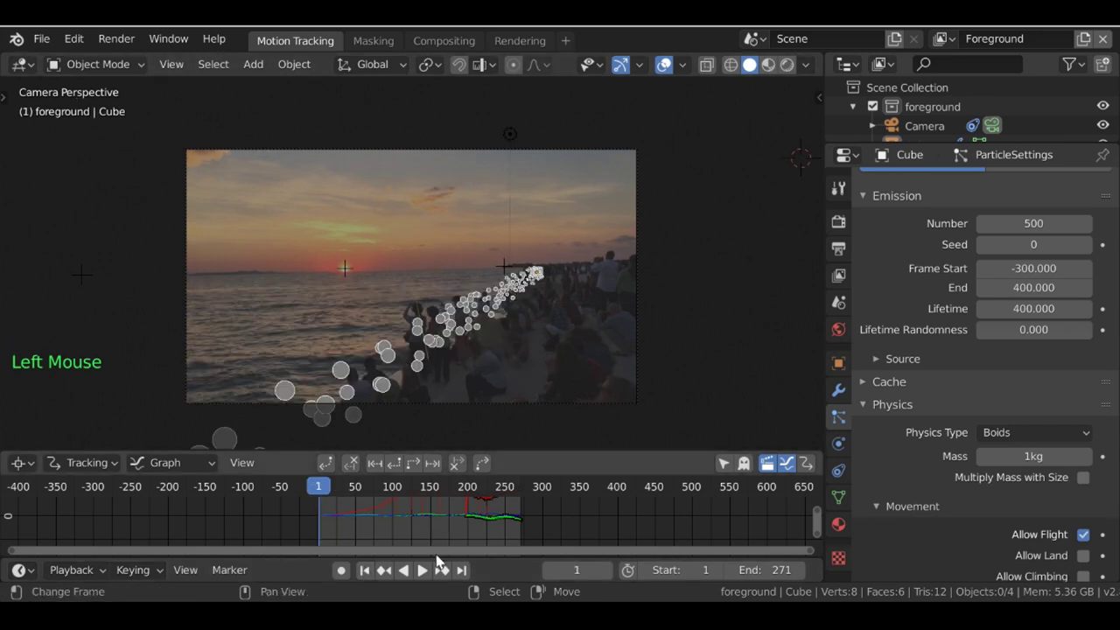
left_click_drag(322, 525, 359, 524)
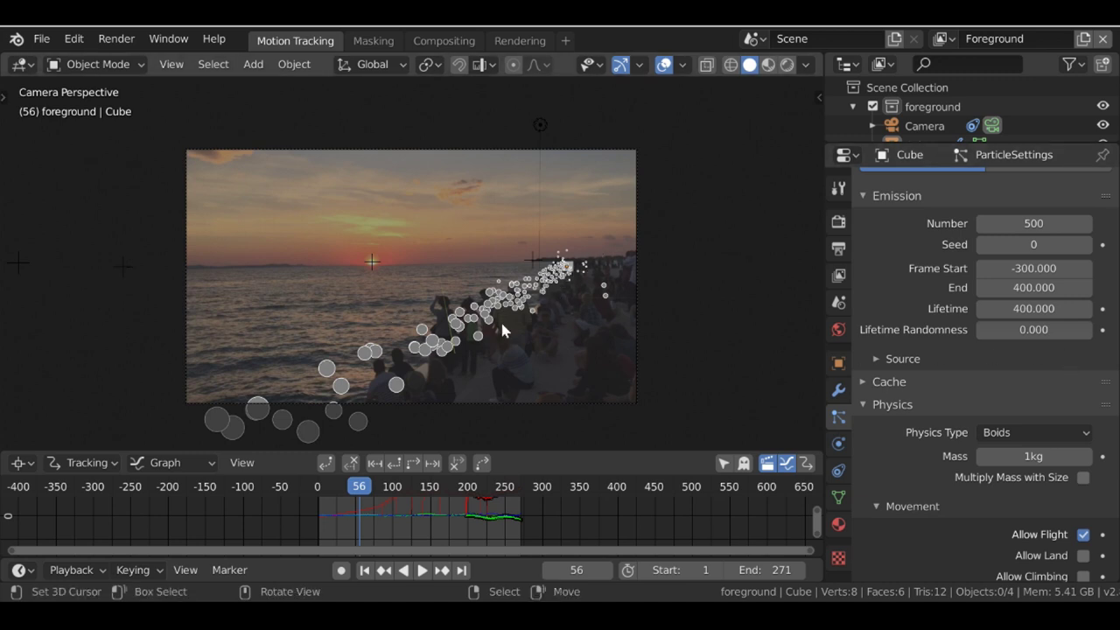
Step: Return to frame 1, add a UV sphere at the 3D cursor away from the particles, and scale it down
left_click(365, 569)
scroll(590, 302, "down", 2)
scroll(590, 303, "up", 1)
middle_click_drag(590, 302, 381, 315, "shift")
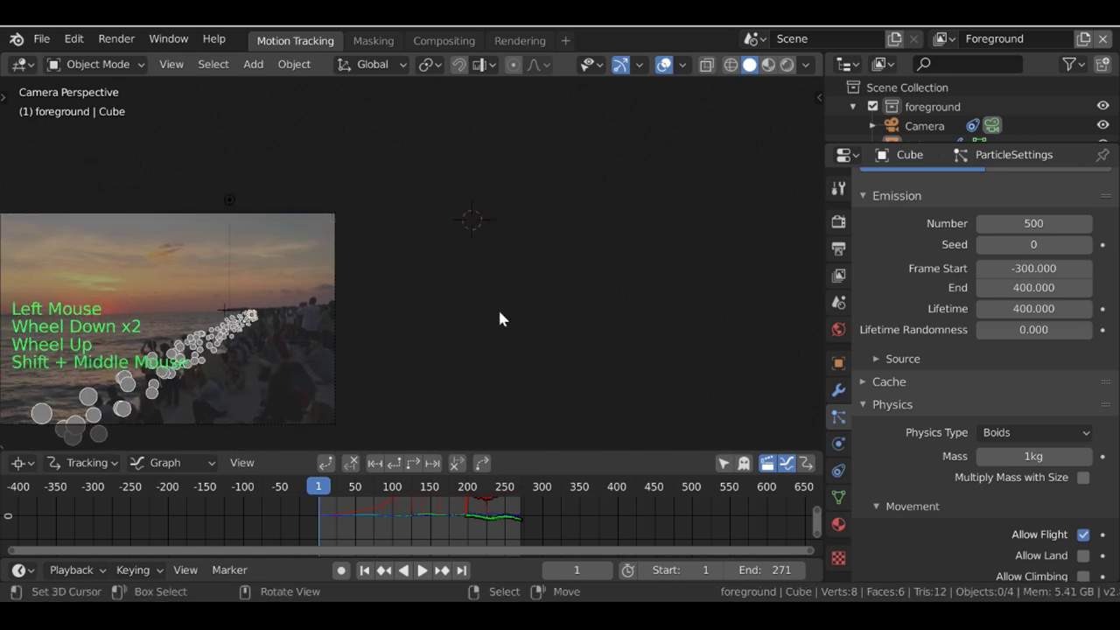
scroll(382, 316, "down", 5)
scroll(588, 291, "down", 14)
middle_click_drag(588, 291, 362, 333, "shift")
key("shift+a")
mouse_move(324, 156)
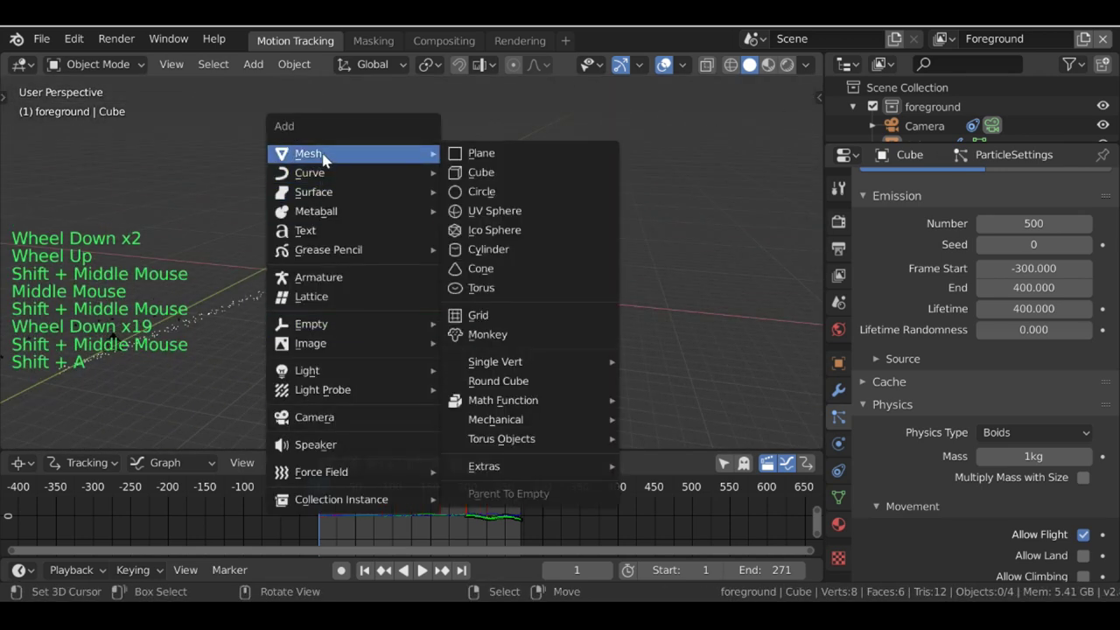
left_click(530, 211)
key("s")
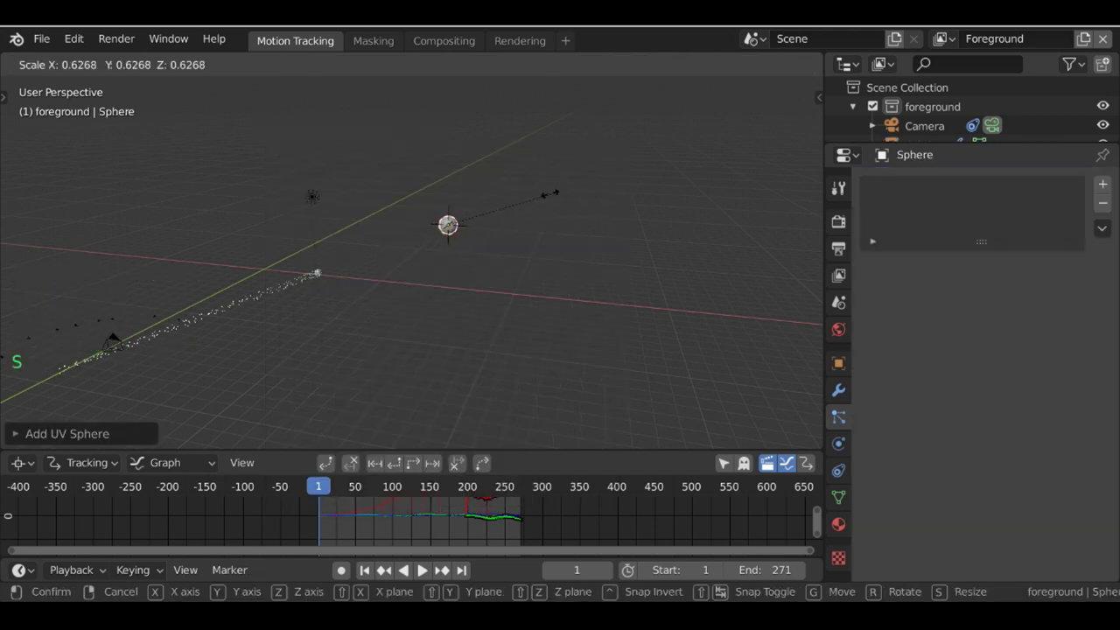
left_click(487, 210)
Step: Split the 3D viewport into two side-by-side areas and give the sphere a new material
middle_click_drag(487, 210, 514, 172)
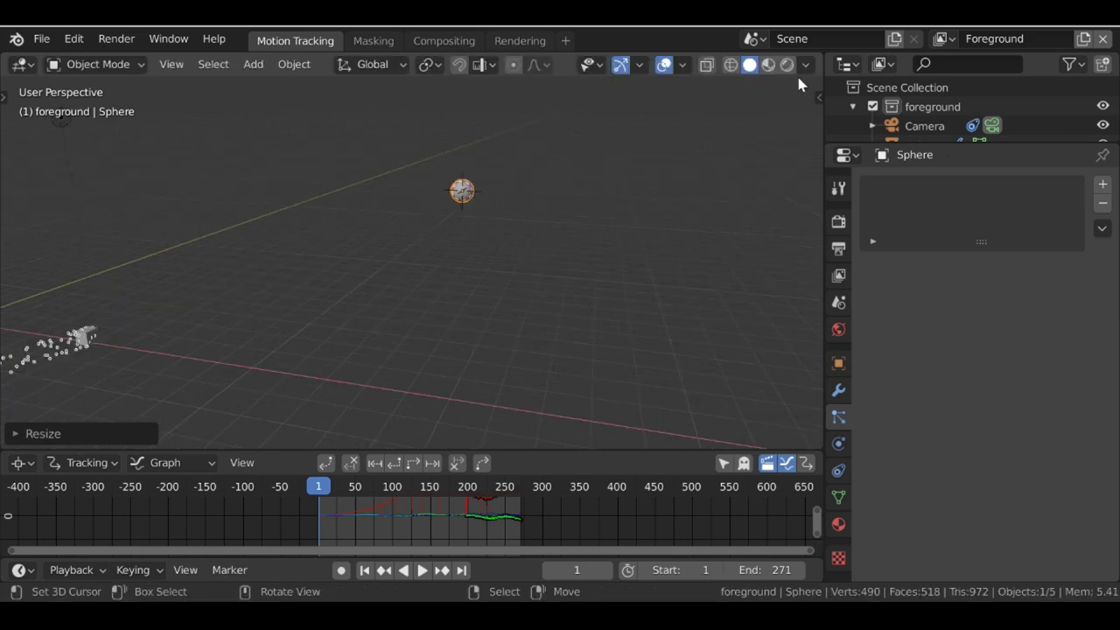
left_click_drag(821, 56, 451, 87)
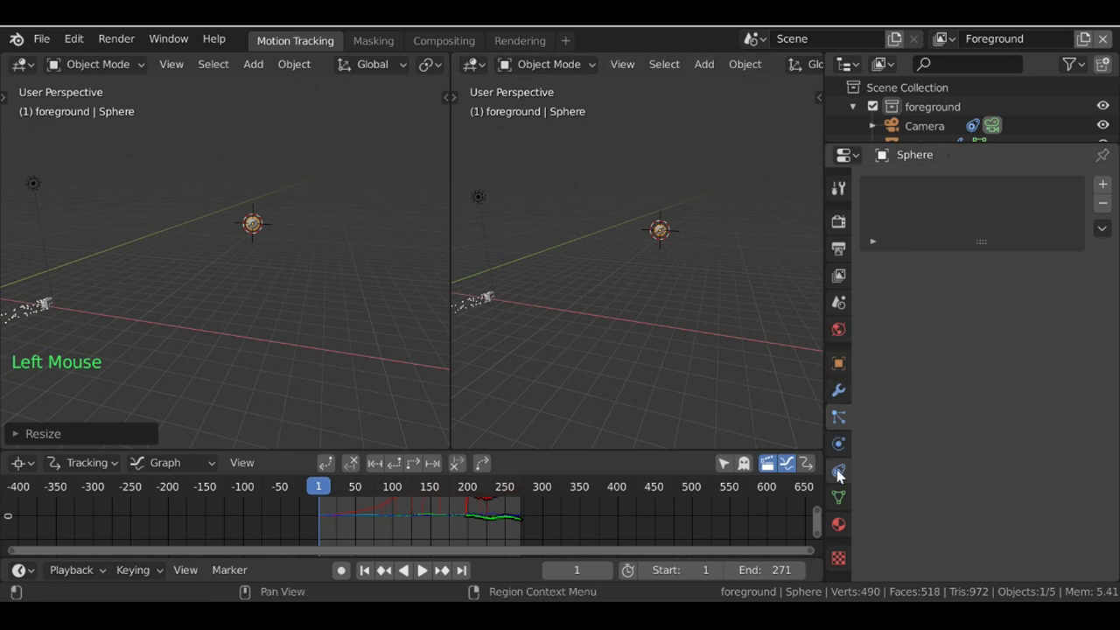
left_click(838, 524)
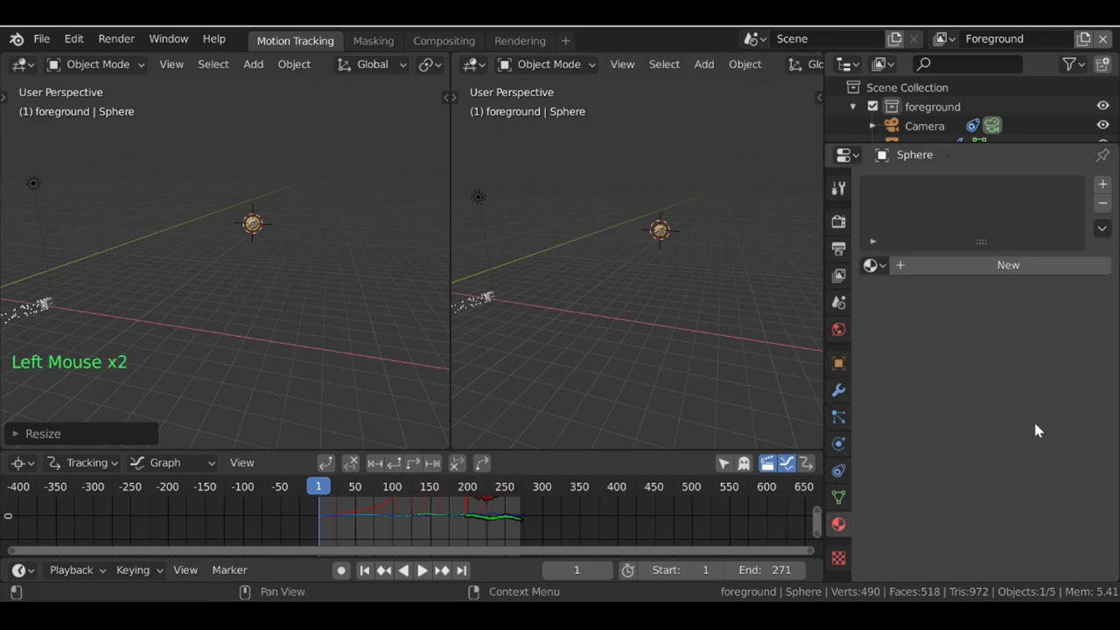
left_click(1037, 266)
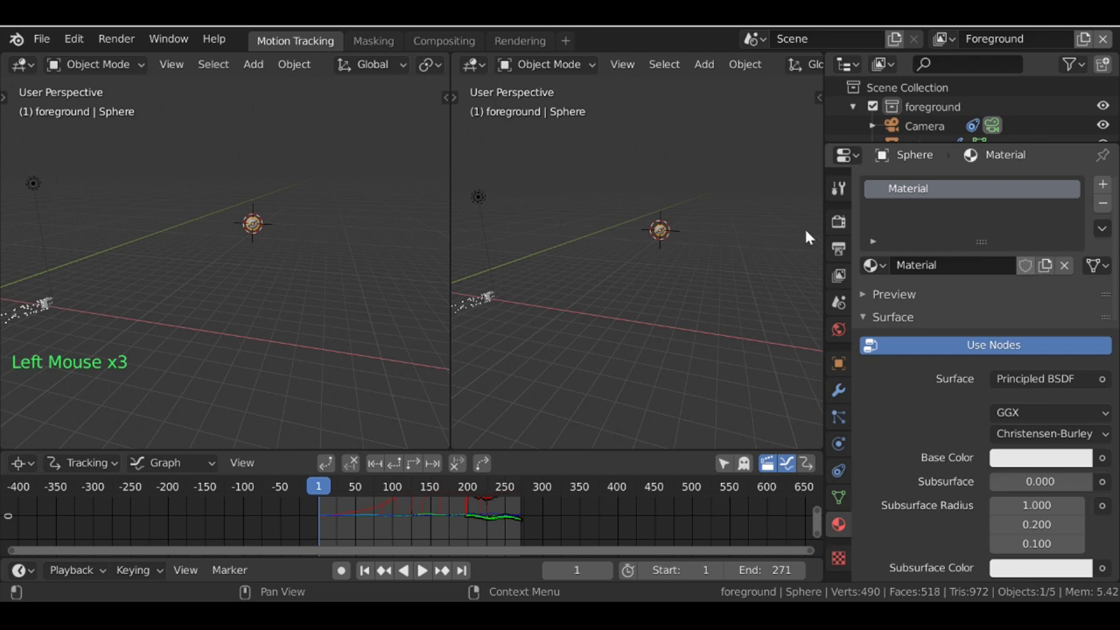
Step: Change the second viewport to the Shader Editor and hide its sidebar to show the sphere's material nodes
left_click(473, 65)
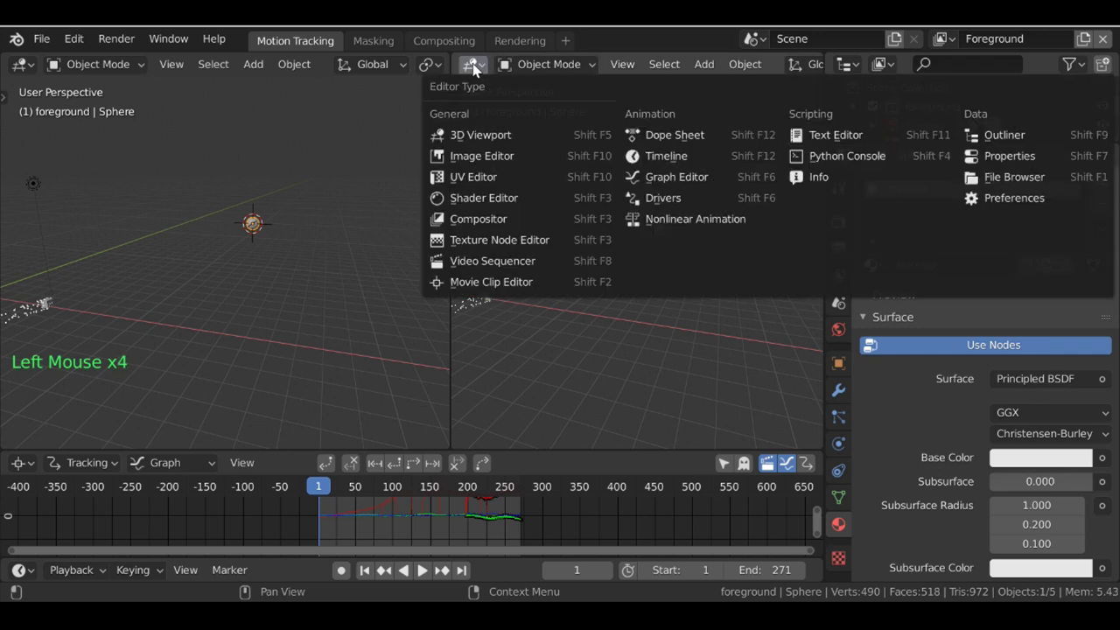
left_click(484, 198)
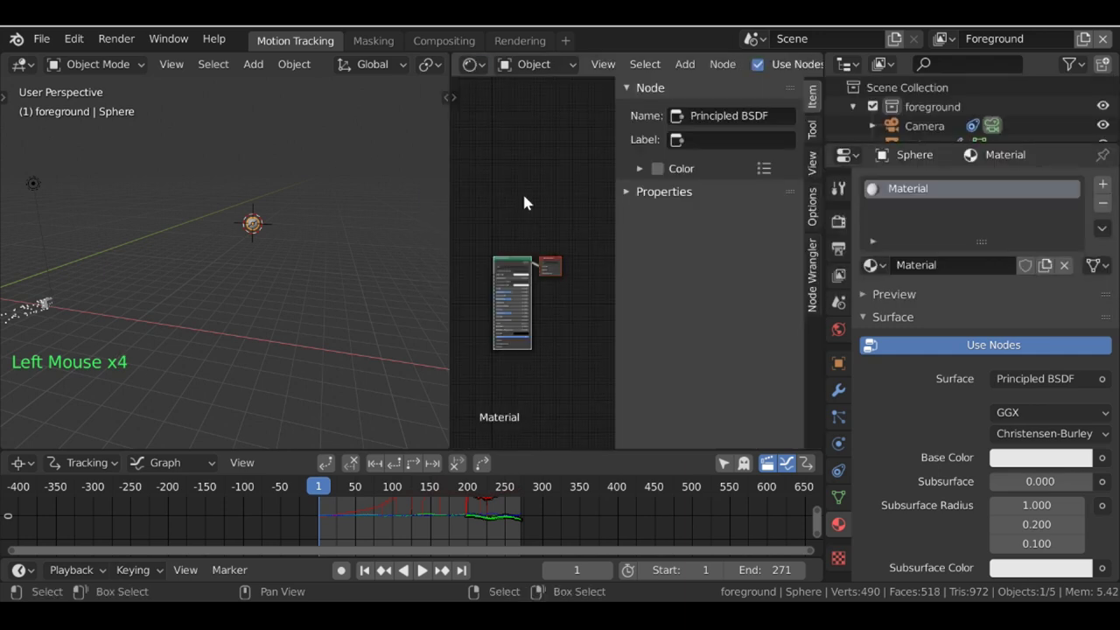
key("n")
scroll(595, 207, "up", 10)
scroll(901, 389, "down", 5)
left_click_drag(581, 256, 598, 220)
scroll(597, 219, "up", 5)
scroll(598, 219, "up", 3)
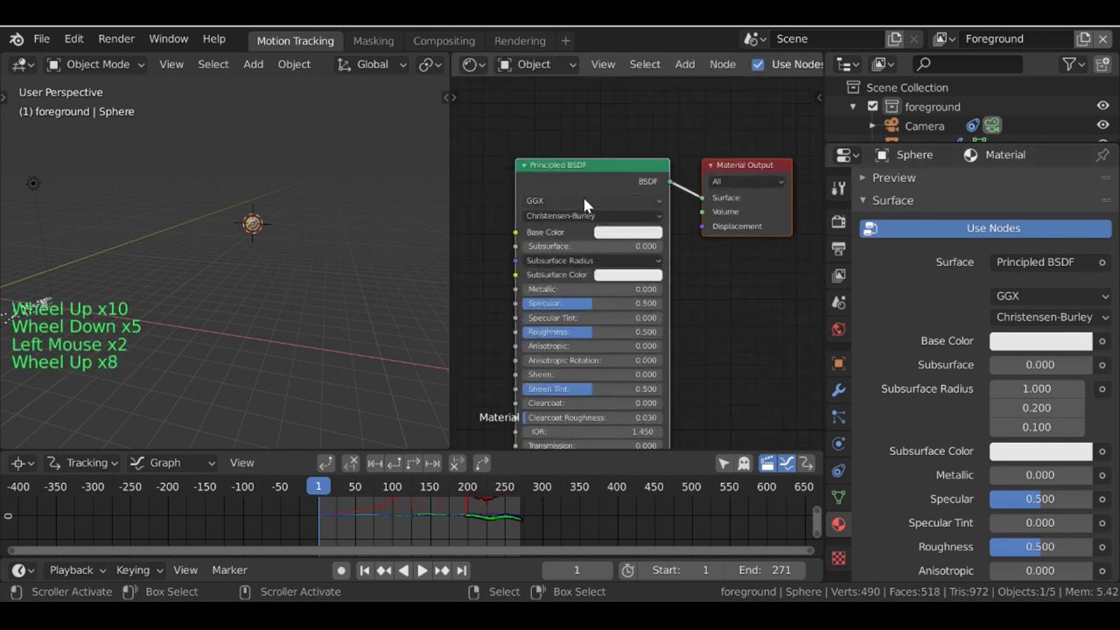
scroll(634, 231, "down", 5)
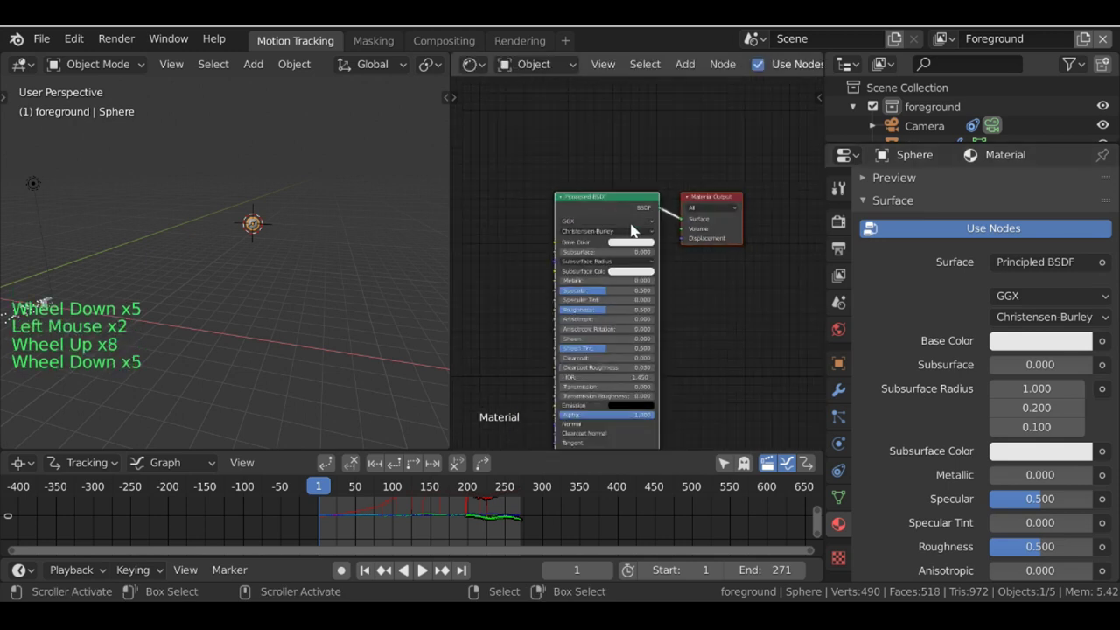
Step: Change the sphere material's surface shader to Emission and expand the material preview
left_click(977, 300)
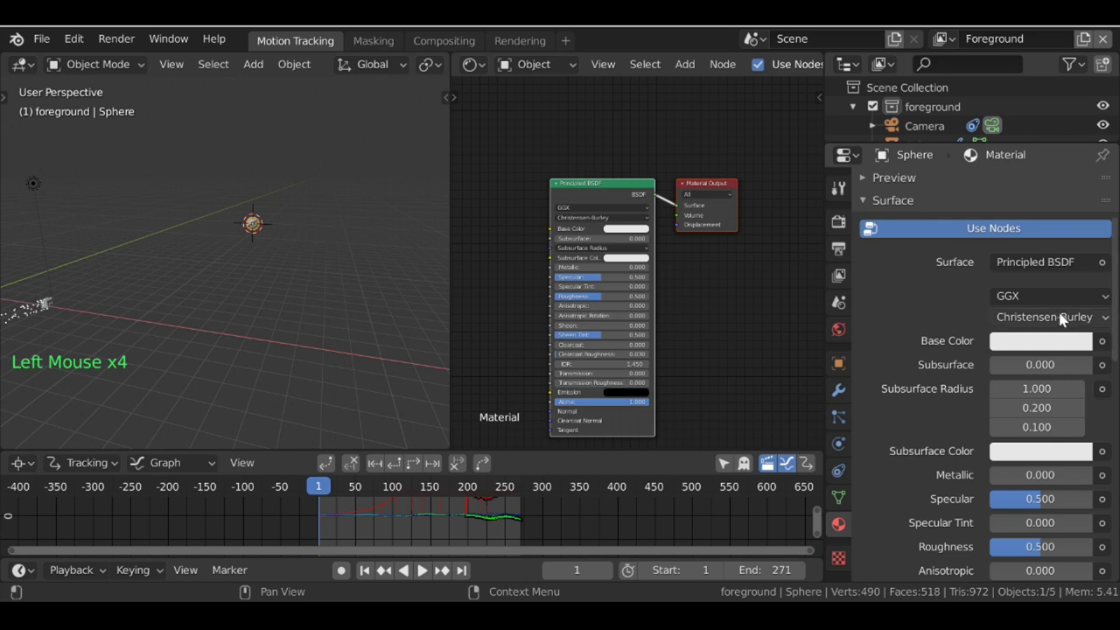
left_click(1049, 263)
scroll(917, 325, "up", 10)
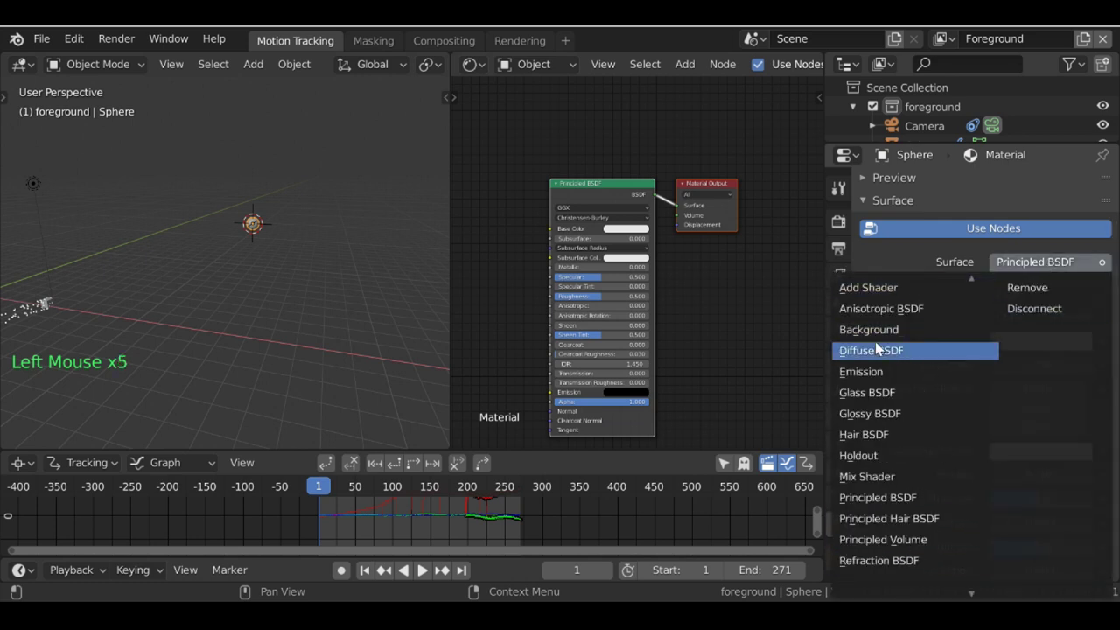
left_click(858, 369)
scroll(703, 309, "up", 3)
middle_click_drag(702, 309, 769, 325)
scroll(870, 226, "up", 2)
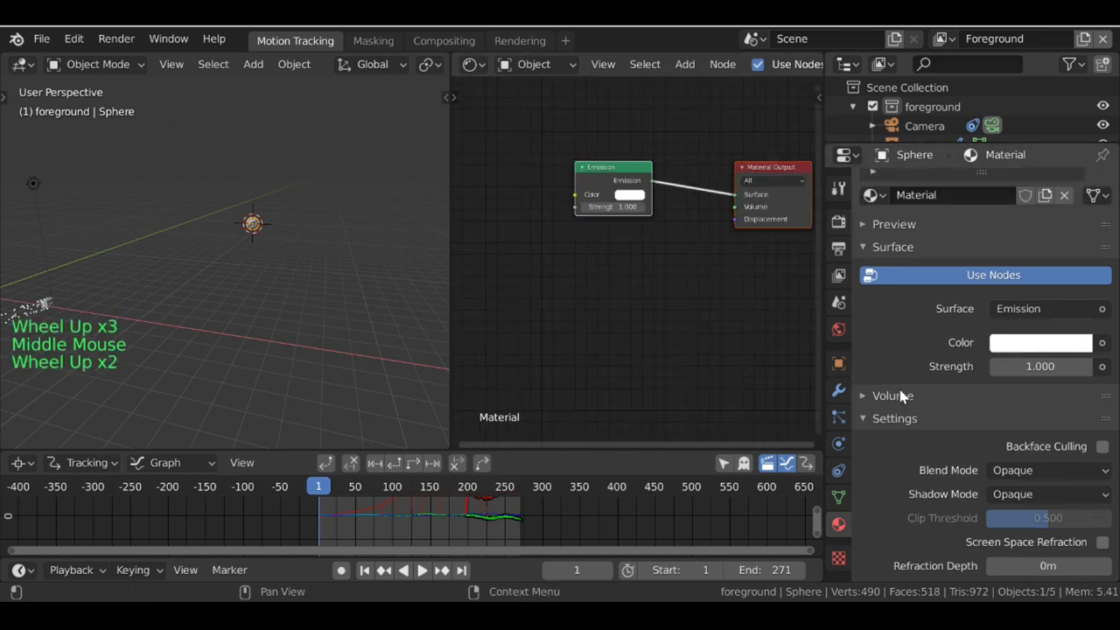
left_click(871, 225)
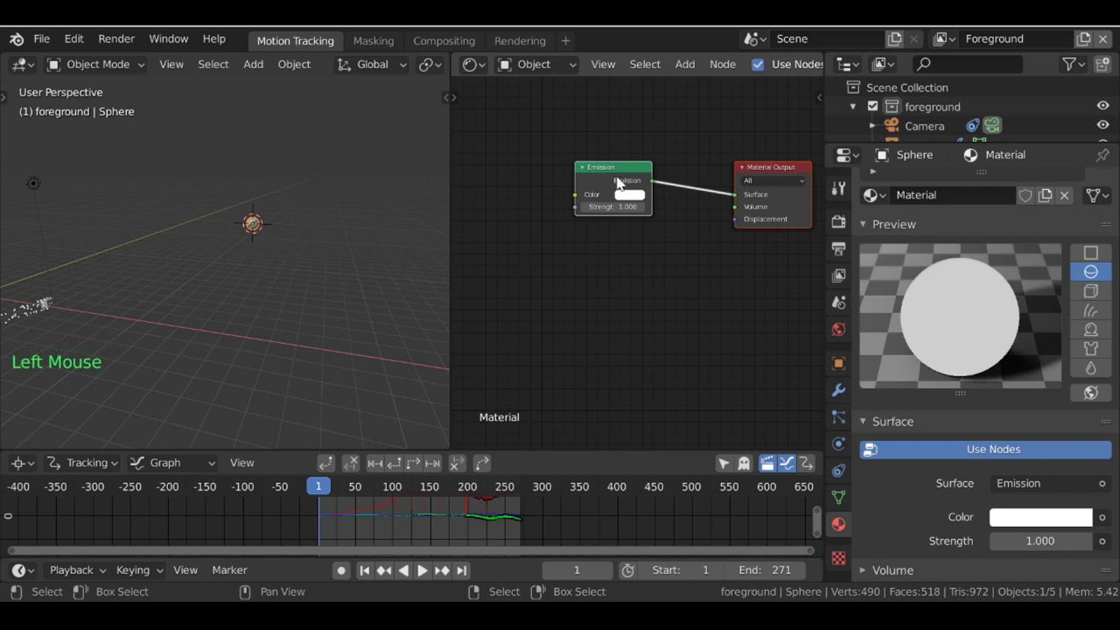
Step: Add a Layer Weight node to the sphere's material and place it in front of the Emission node
middle_click_drag(612, 200, 577, 197)
key("shift+a")
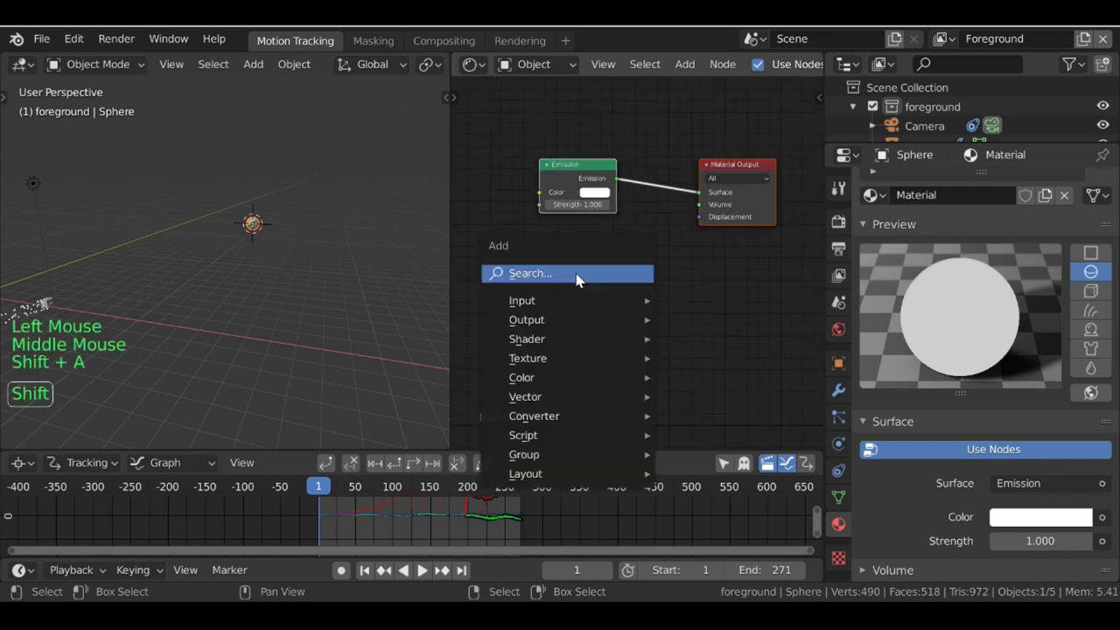
mouse_move(544, 301)
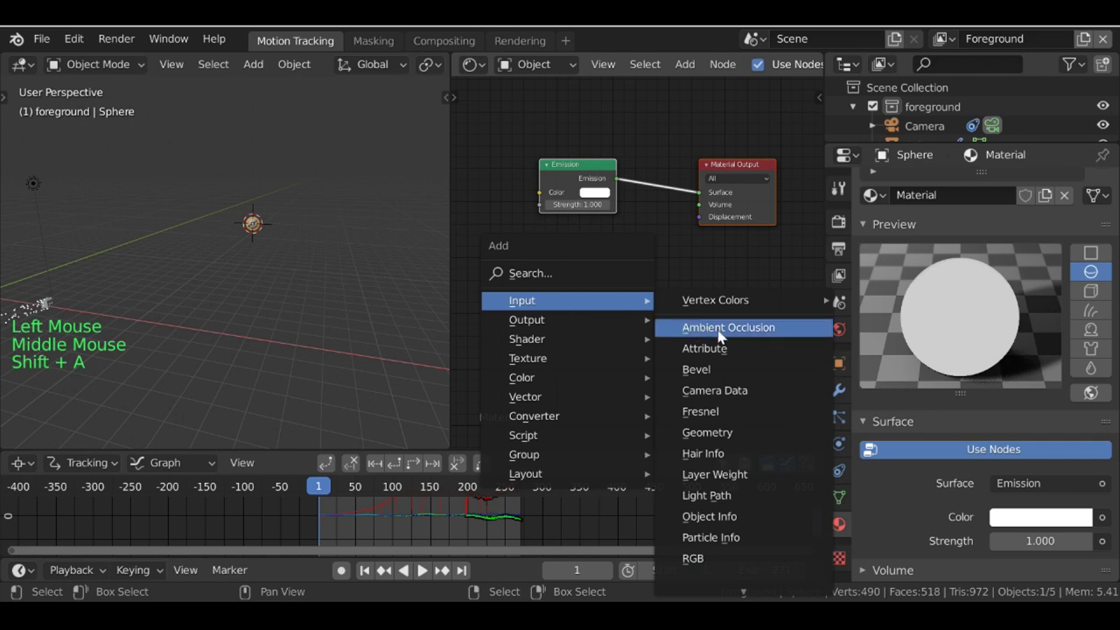
left_click(729, 474)
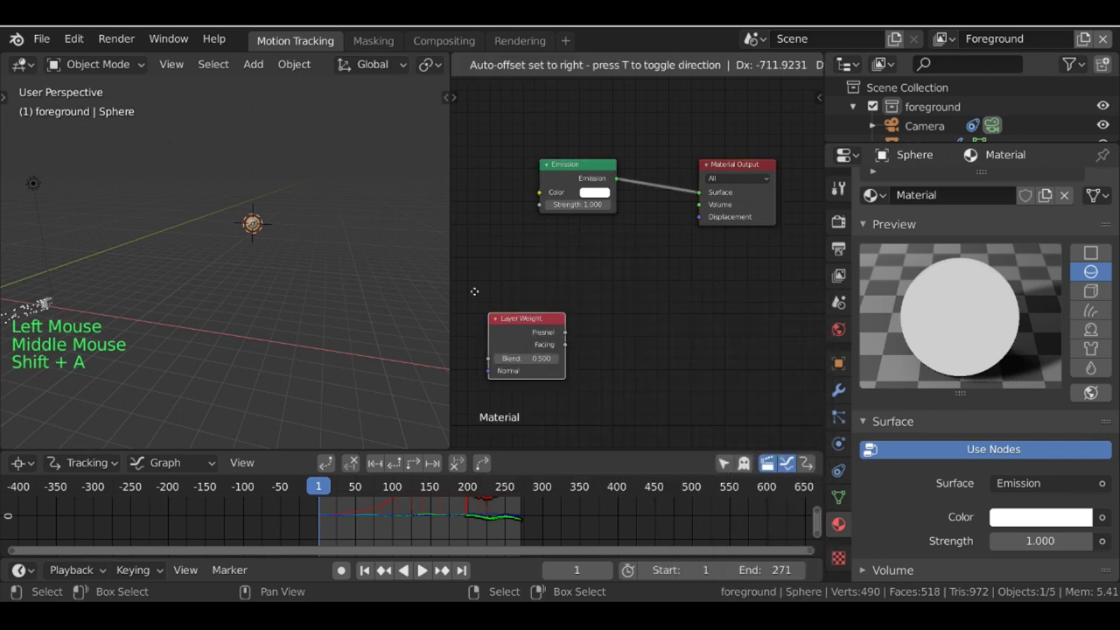
left_click(540, 221)
middle_click_drag(540, 221, 617, 249)
scroll(617, 249, "up", 2)
left_click_drag(601, 283, 522, 192)
Step: Add a ColorRamp converter node and place it below the Layer Weight and Emission nodes
key("shift+a")
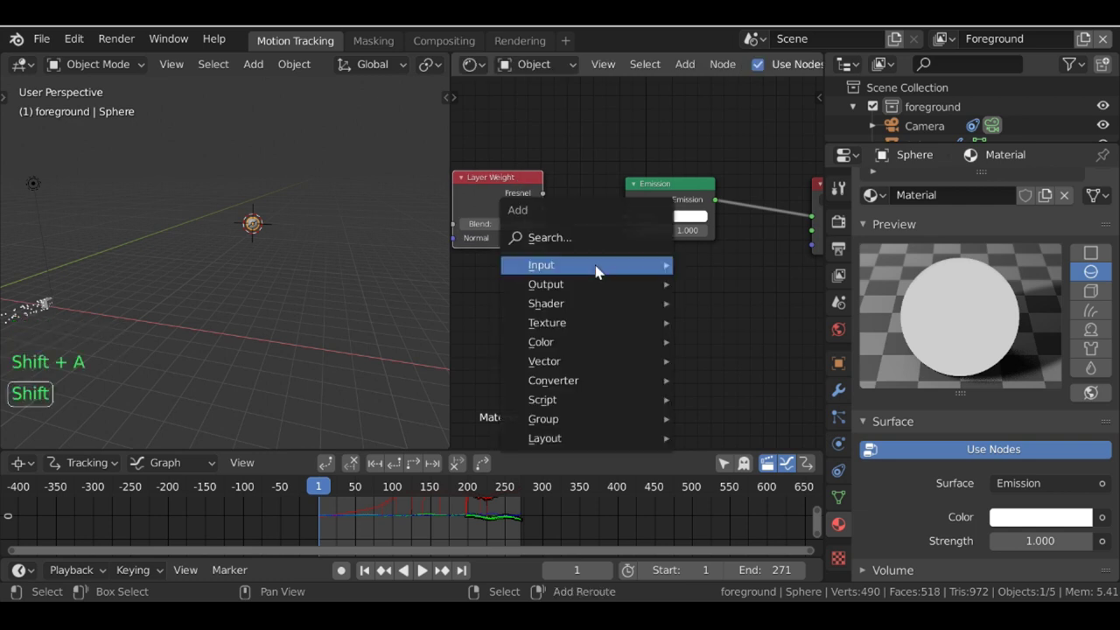
mouse_move(597, 271)
mouse_move(554, 386)
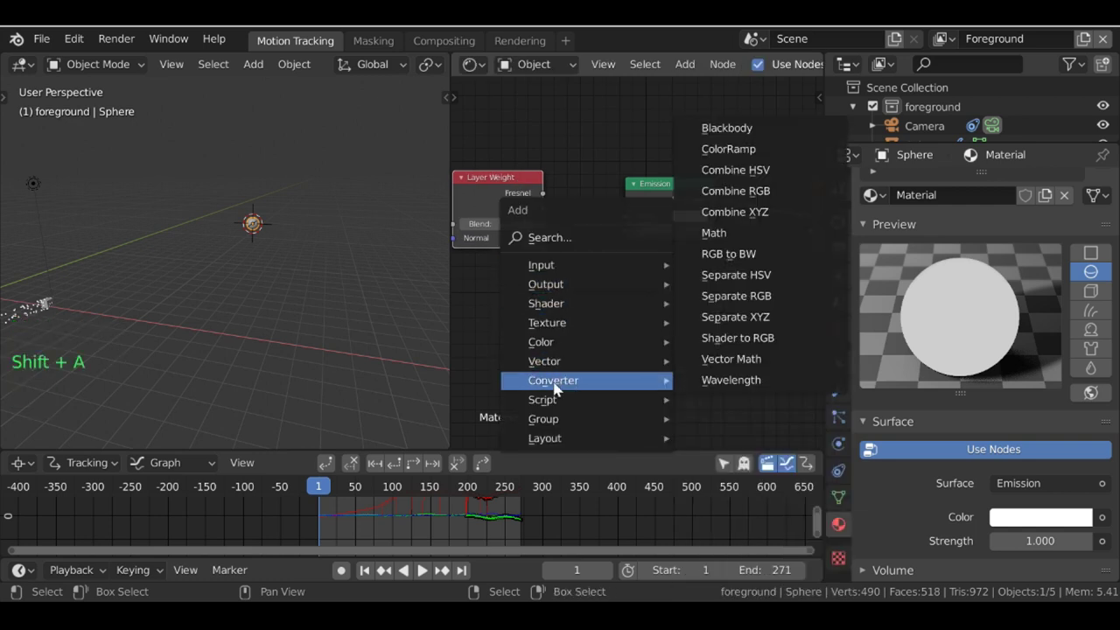
left_click(742, 150)
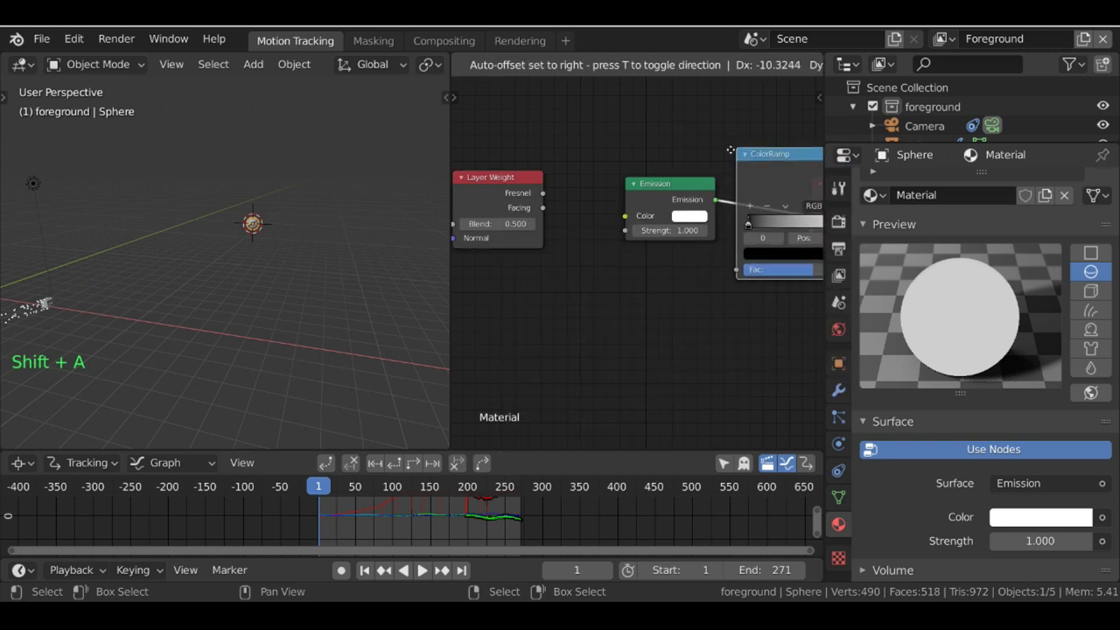
left_click(540, 277)
scroll(578, 188, "down", 3)
middle_click_drag(577, 187, 598, 138)
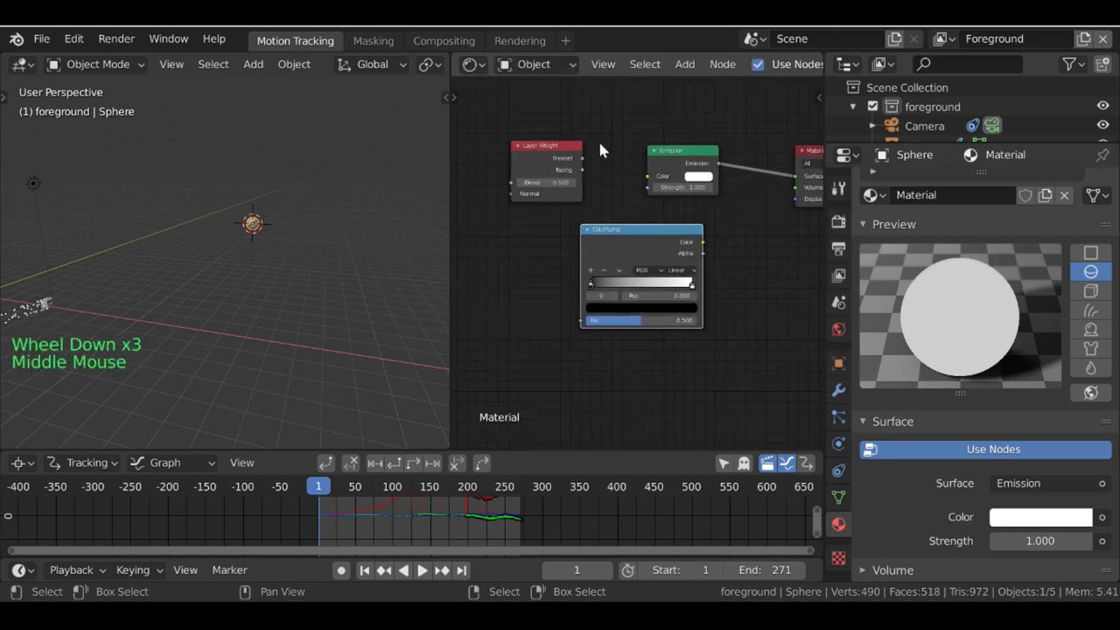
scroll(663, 235, "up", 2)
Step: Connect Layer Weight's Fresnel output to the ColorRamp factor and the ramp's color to Emission's color, spacing Layer Weight farther out
left_click_drag(665, 240, 649, 161)
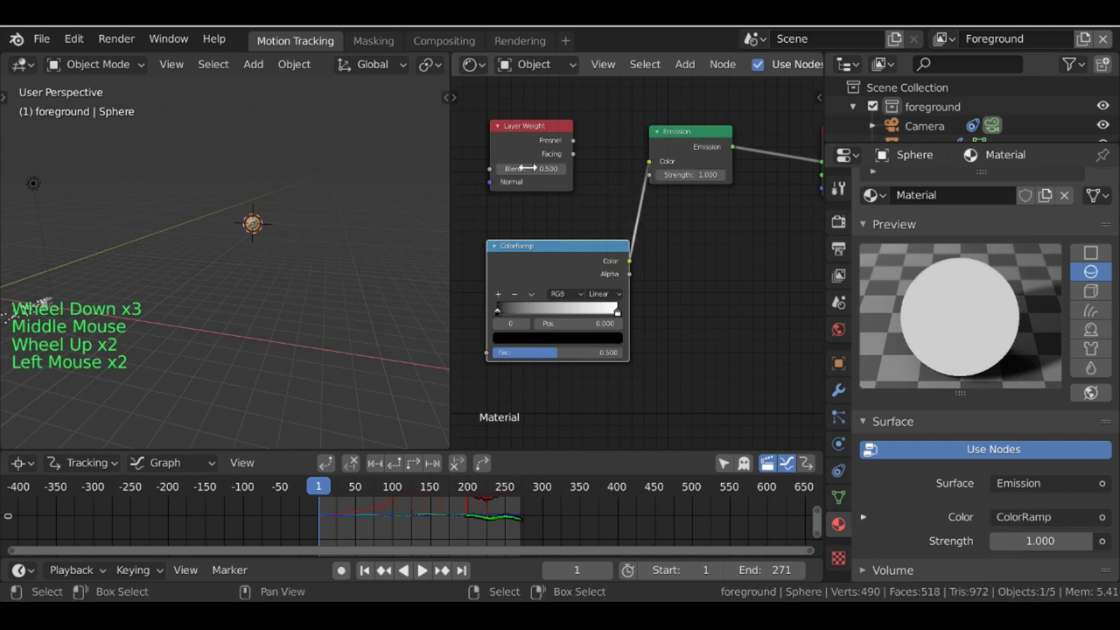
middle_click_drag(539, 142, 591, 136)
left_click_drag(592, 138, 540, 345)
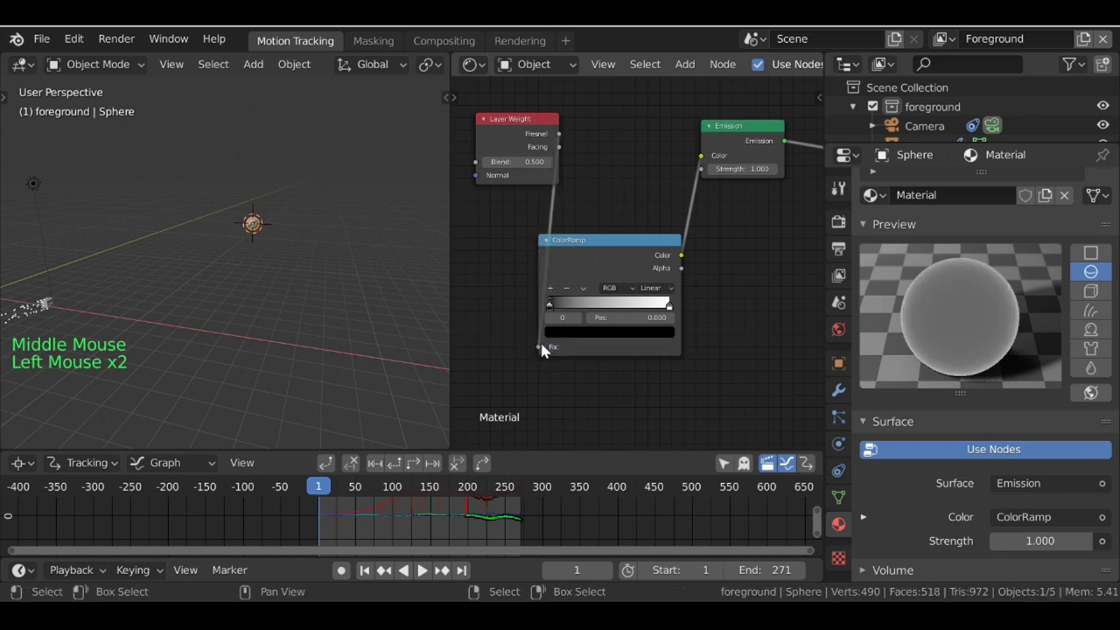
left_click_drag(537, 123, 469, 123)
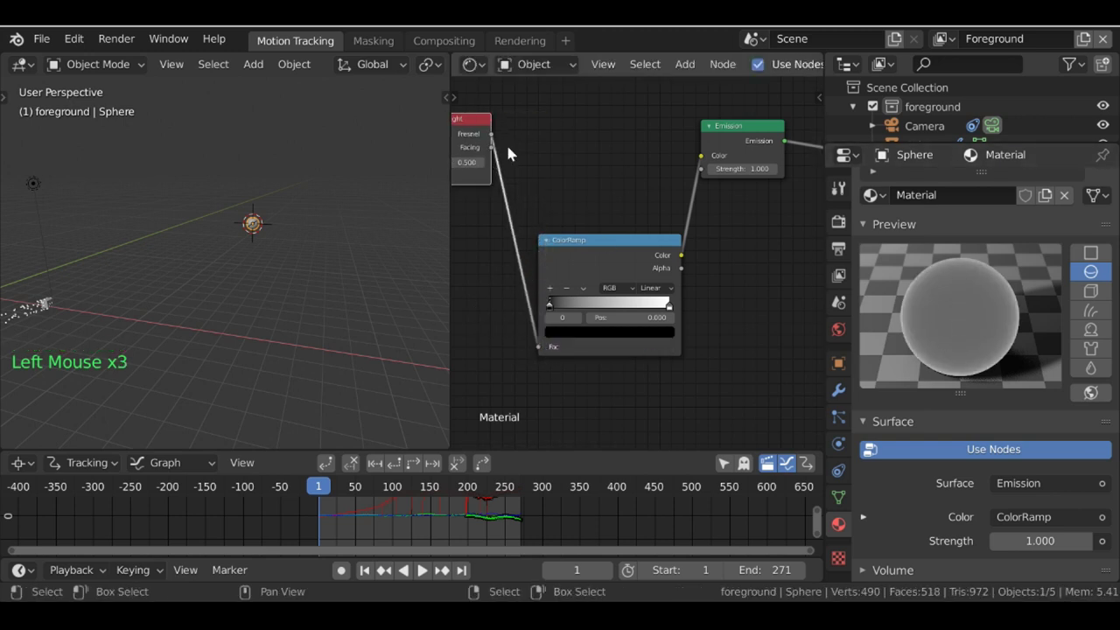
Step: Bring the ColorRamp stops close together, with the black stop at 0.140 and the white stop at 0.198
scroll(655, 169, "up", 2)
middle_click_drag(654, 169, 707, 125)
scroll(707, 125, "up", 4)
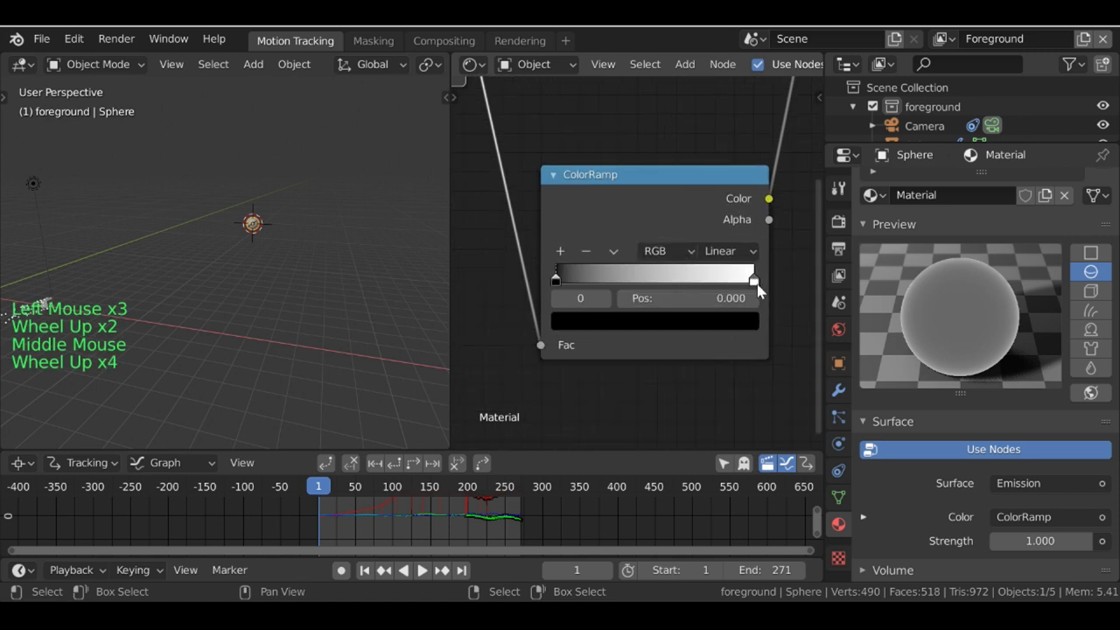
left_click_drag(754, 280, 585, 283)
left_click(560, 282)
left_click(601, 281)
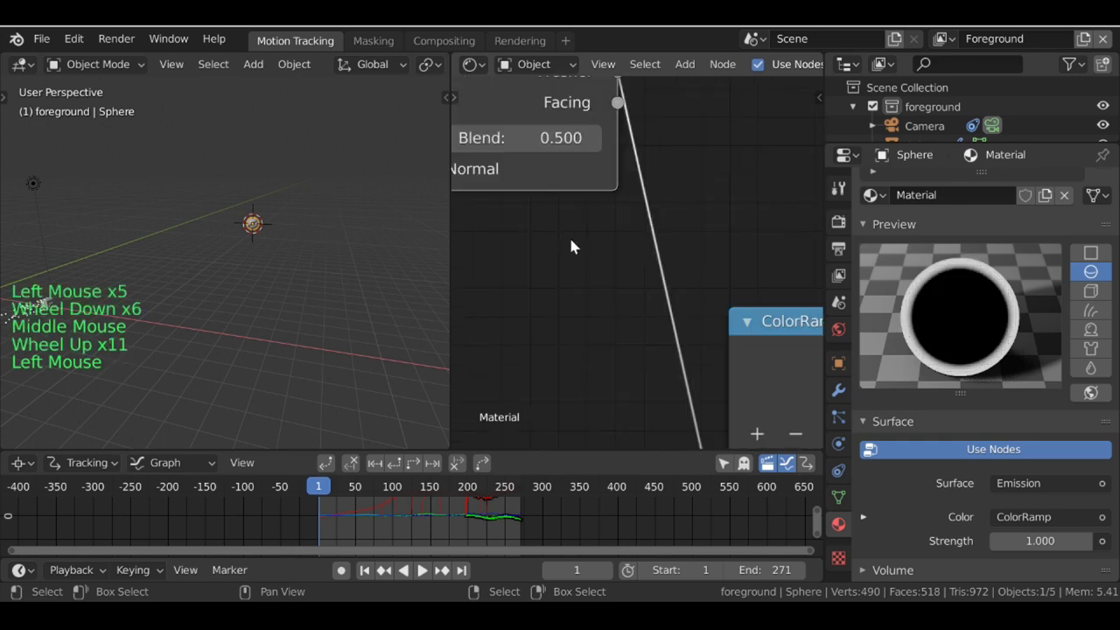
Step: Set the Layer Weight node's Blend to 0.520
scroll(570, 247, "down", 9)
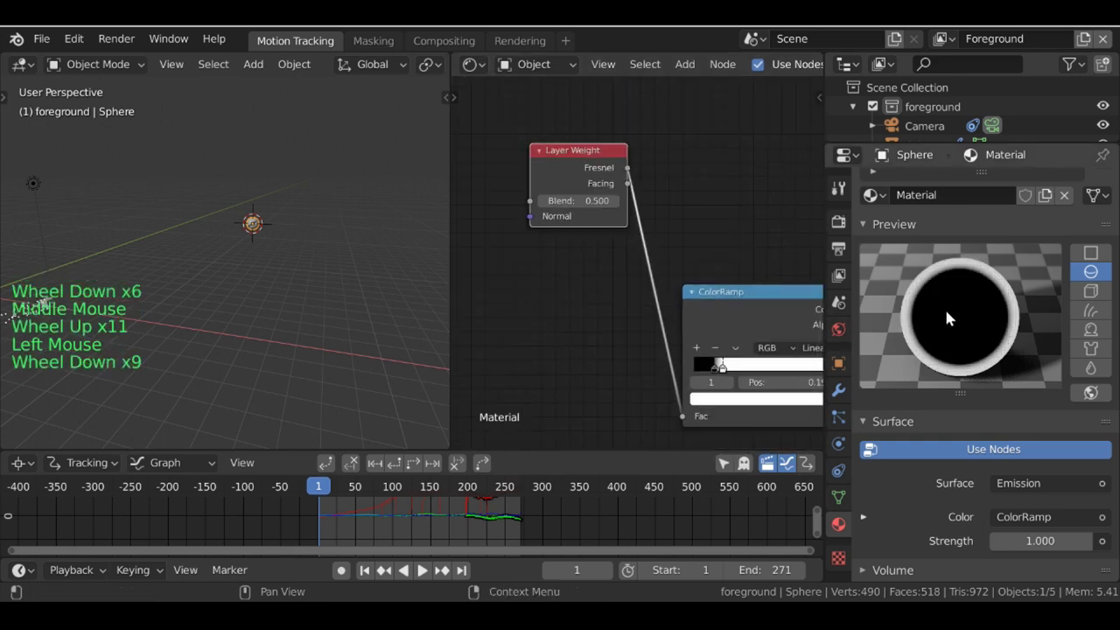
scroll(585, 218, "up", 5)
left_click(564, 169)
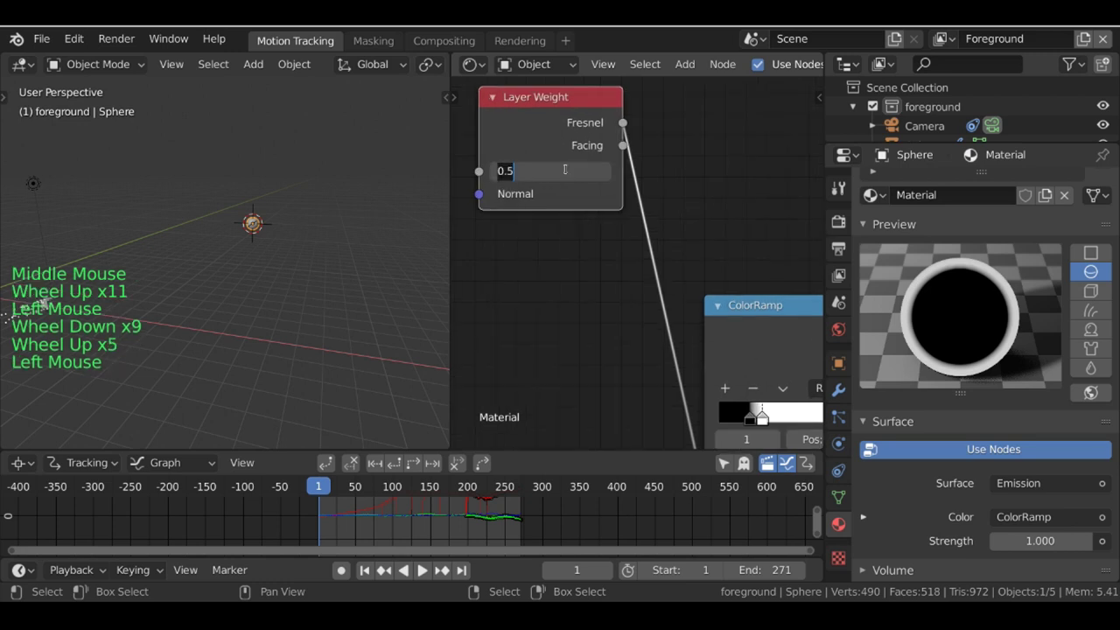
type("0.54")
left_click(564, 170, "shift")
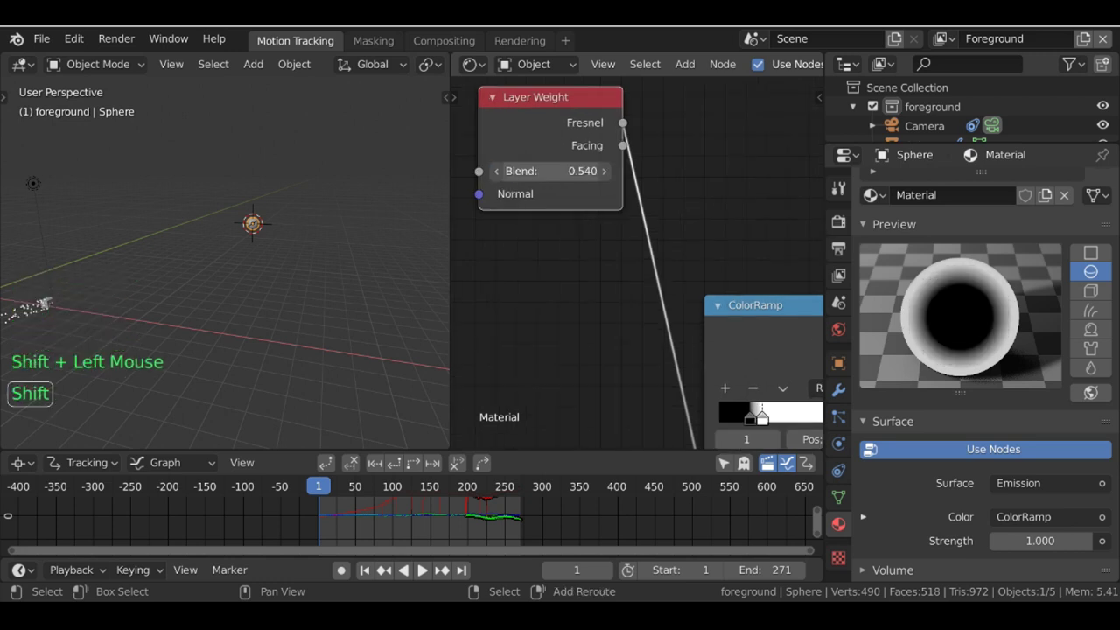
Step: Recolor the ColorRamp's white stop to red
scroll(613, 253, "down", 9)
scroll(621, 236, "up", 3)
middle_click_drag(613, 254, 619, 197)
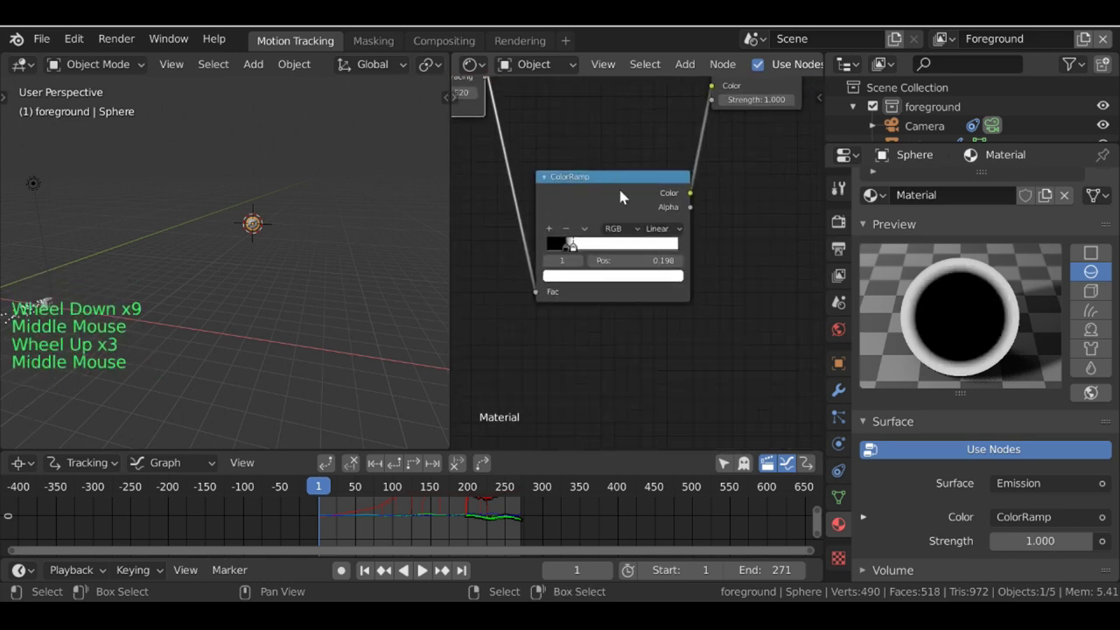
left_click(638, 279)
left_click(626, 157)
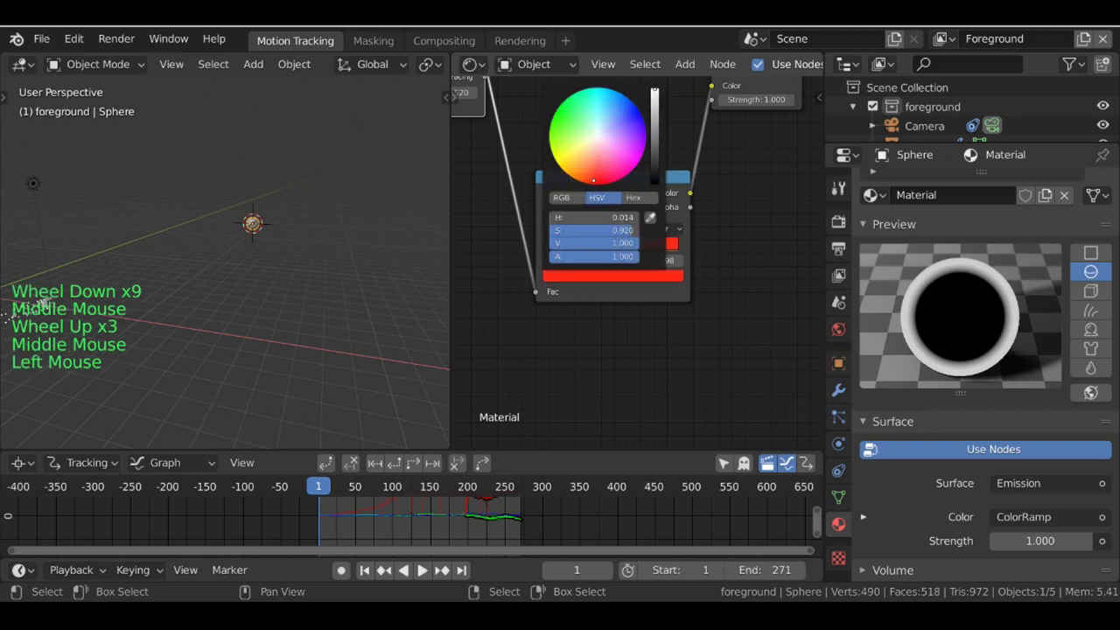
Step: Recolor the ColorRamp's black stop to orange with hue 0.091 and full saturation and value, and its red stop to a deeper orange
left_click(566, 248)
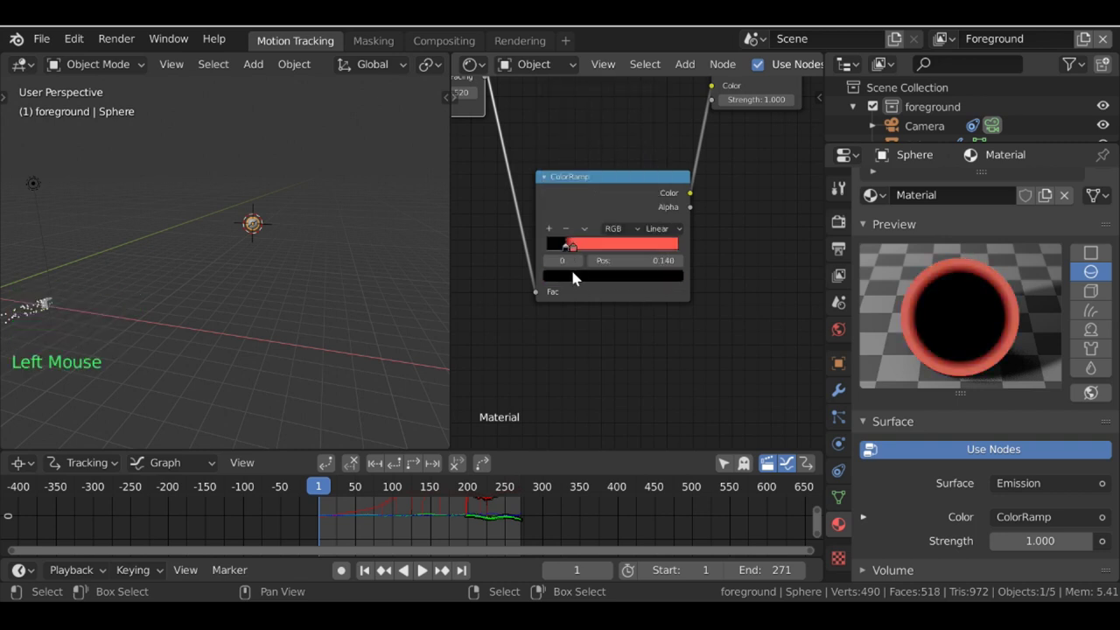
left_click(570, 272)
left_click_drag(654, 183, 655, 89)
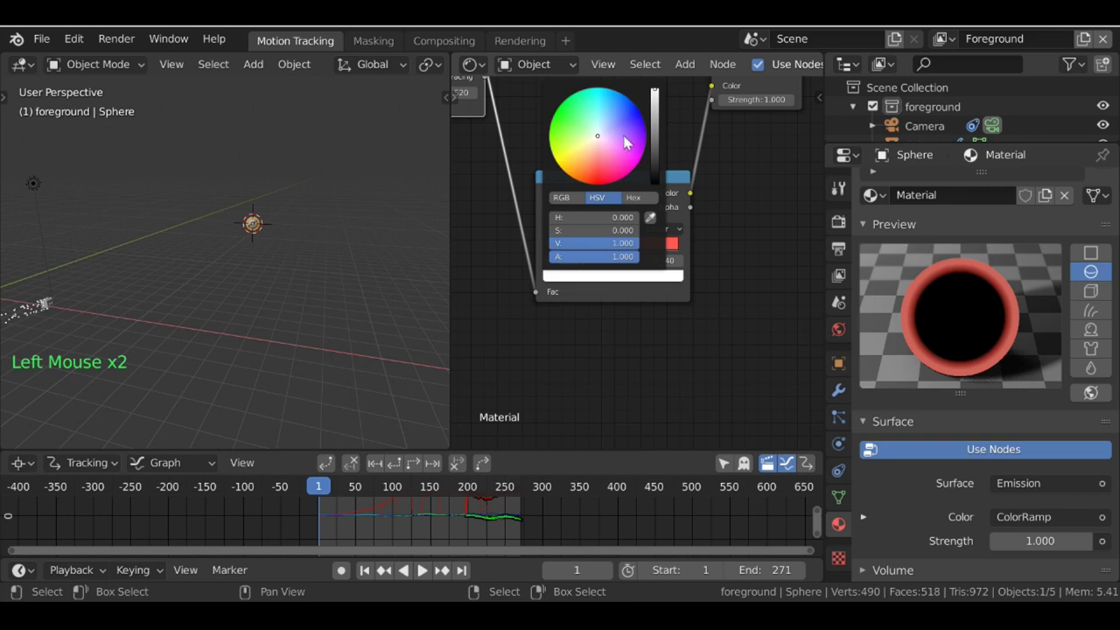
left_click_drag(598, 136, 572, 177)
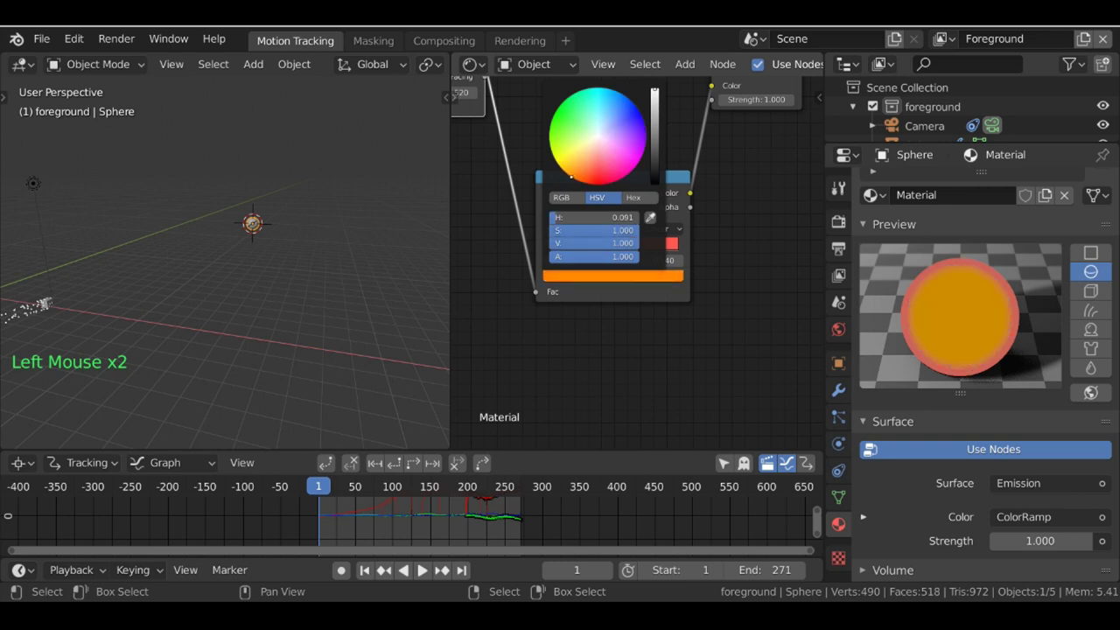
Step: Line up the ColorRamp node between the Layer Weight and Emission nodes
scroll(693, 341, "down", 5)
scroll(692, 331, "down", 2)
scroll(691, 329, "down", 2)
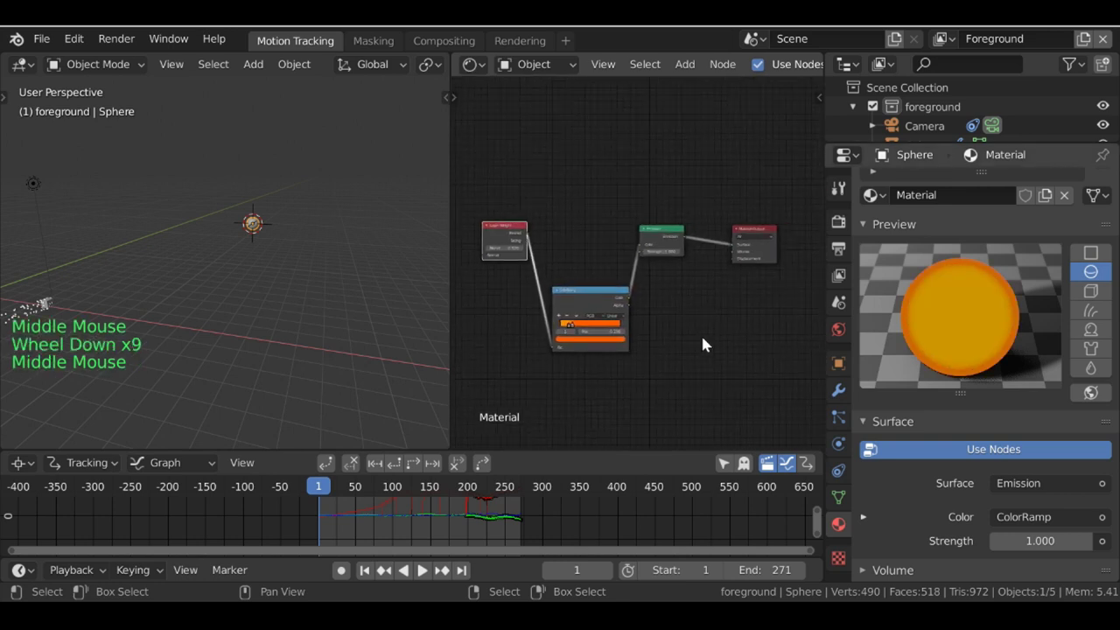
middle_click_drag(700, 333, 929, 325)
double_click(929, 325)
Step: Add a Displace modifier to the sphere and create a new texture for it
scroll(207, 318, "up", 15)
scroll(263, 278, "down", 5)
middle_click_drag(262, 278, 210, 270)
scroll(210, 270, "down", 2)
scroll(318, 271, "down", 17)
middle_click_drag(324, 268, 210, 245)
scroll(210, 241, "up", 2)
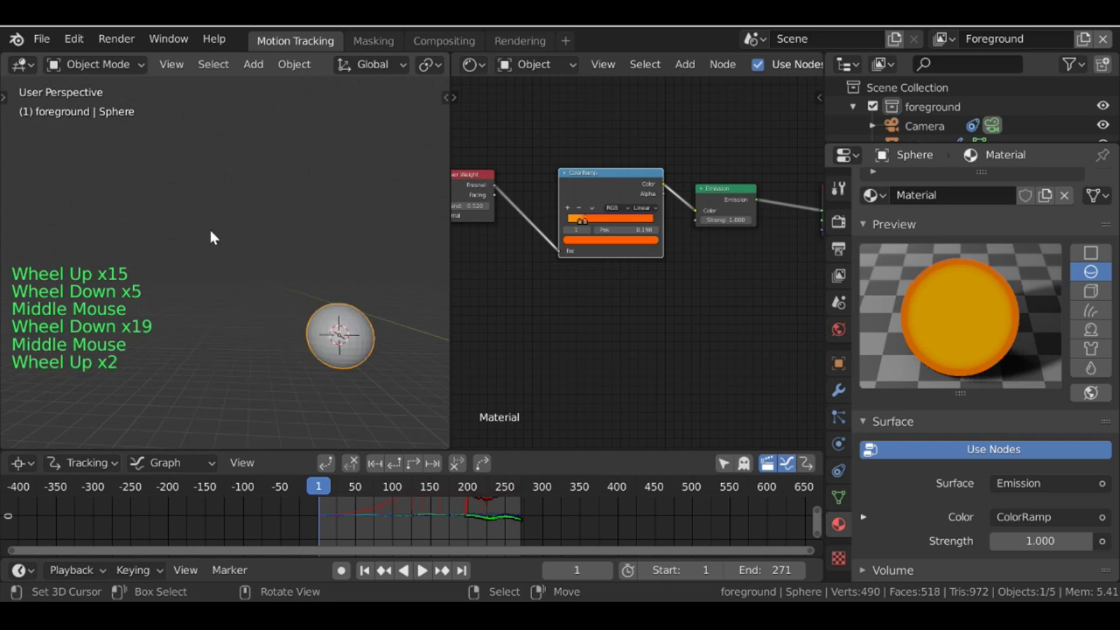
middle_click_drag(351, 357, 322, 322, "shift")
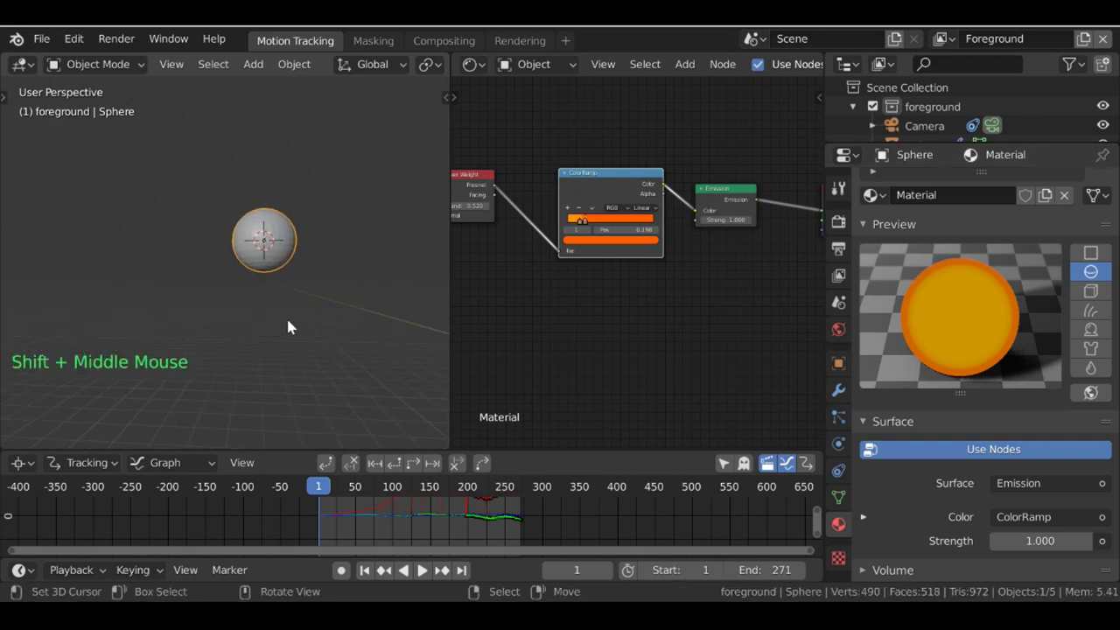
left_click(841, 394)
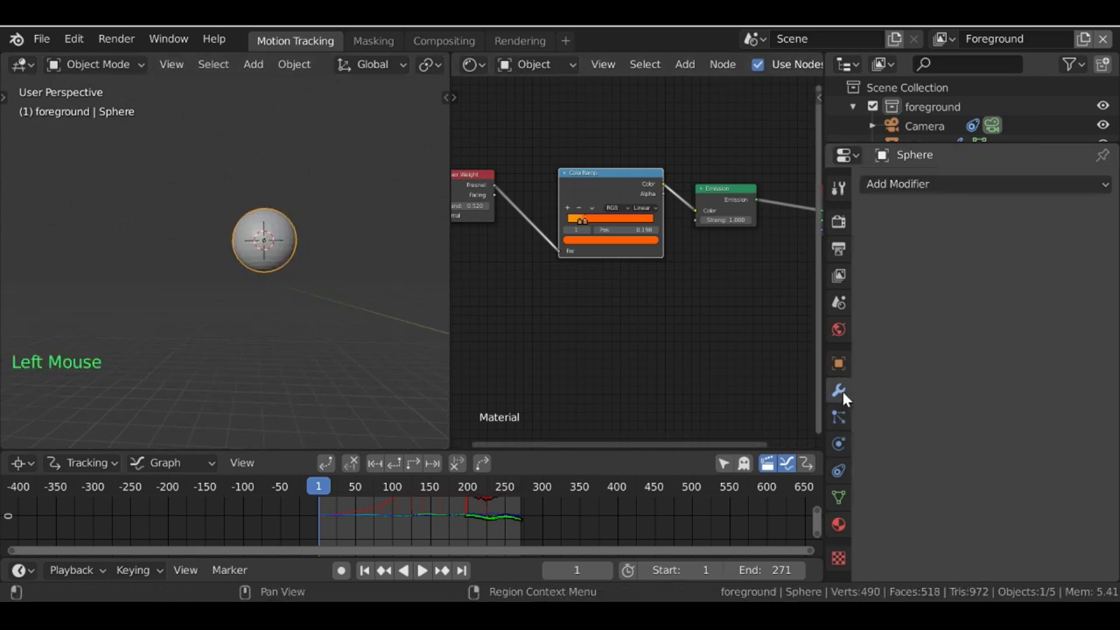
left_click(929, 185)
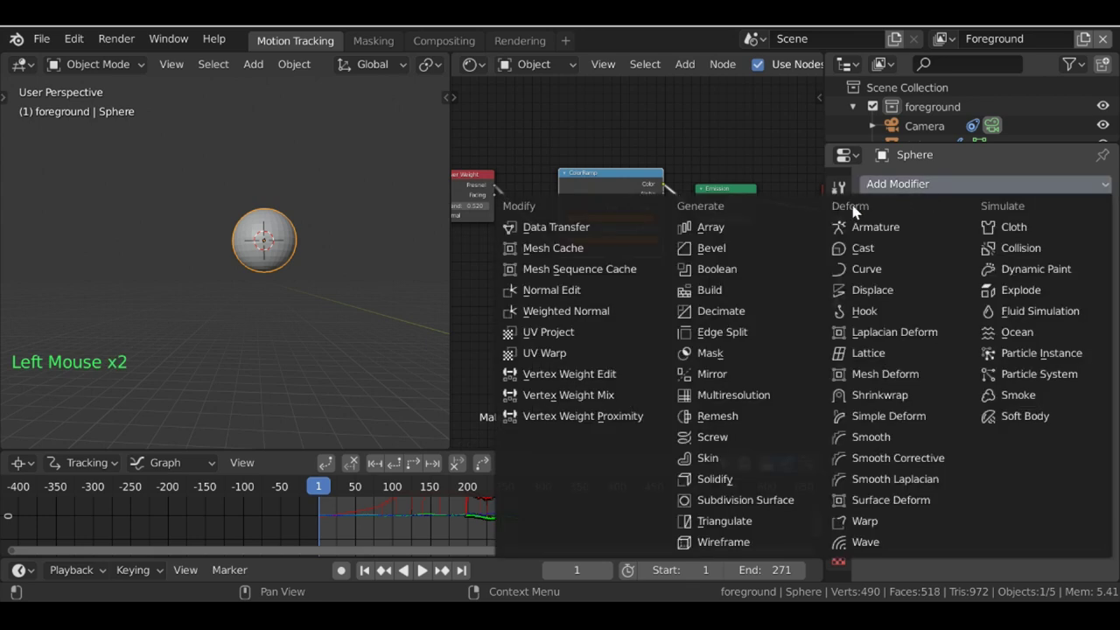
left_click(902, 291)
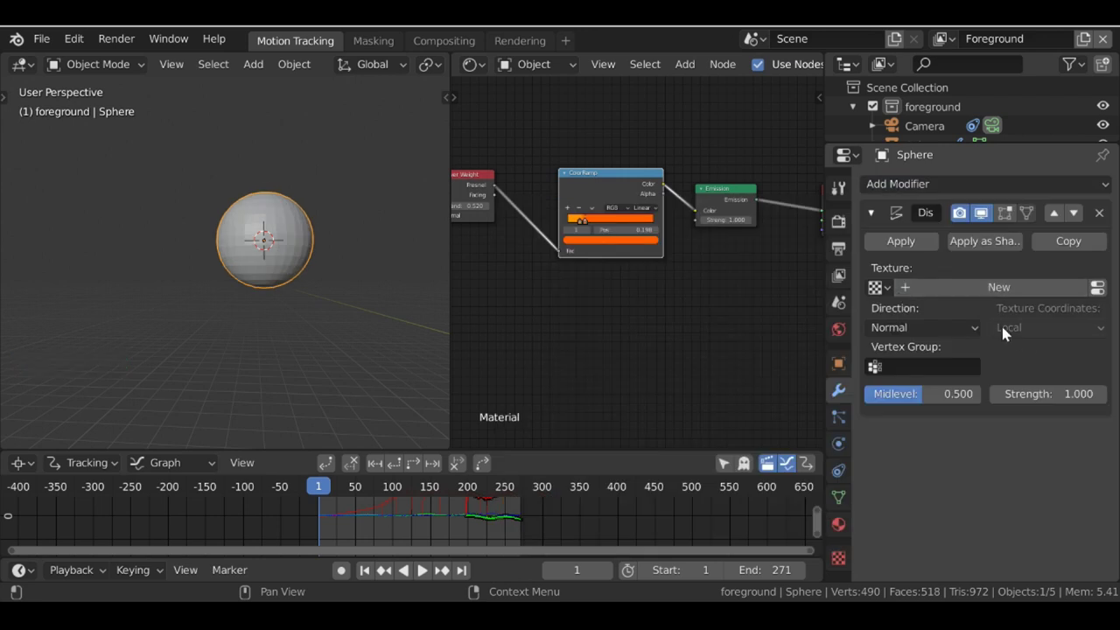
left_click(993, 289)
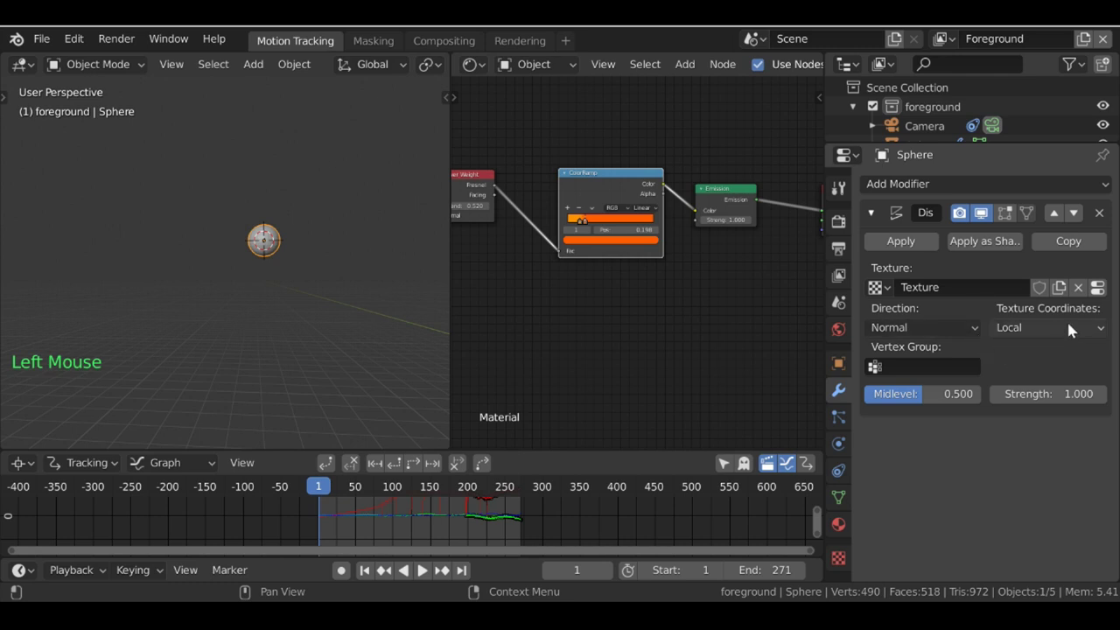
Step: Open the displacement texture's settings and change its type to Clouds
double_click(1098, 290)
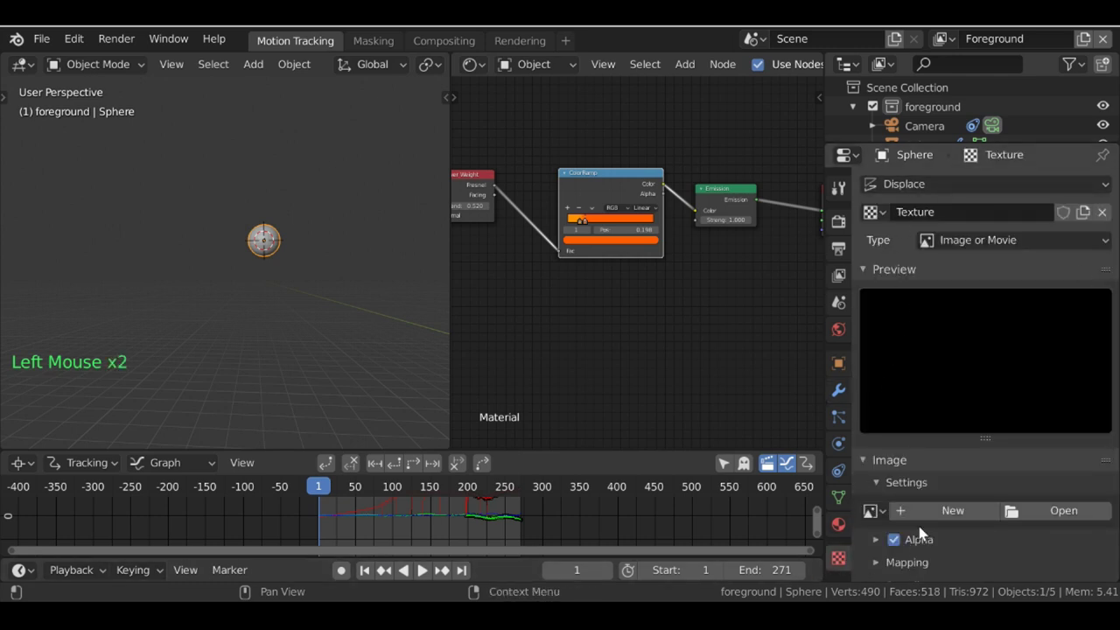
scroll(955, 516, "down", 1)
scroll(997, 234, "up", 2)
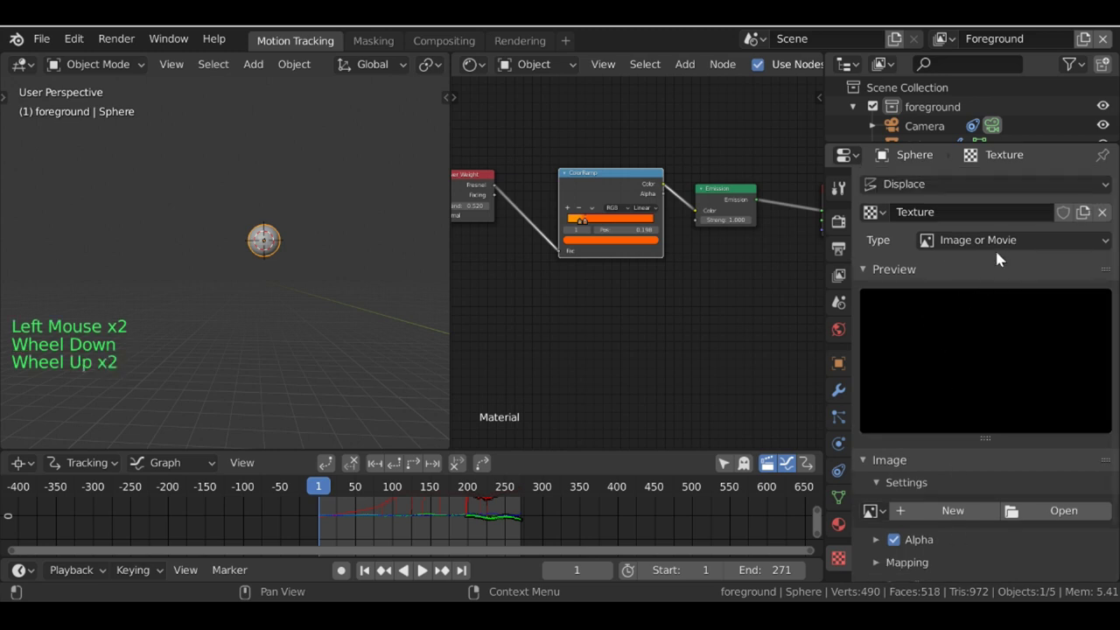
left_click(999, 242)
left_click(1000, 242)
left_click(1001, 242)
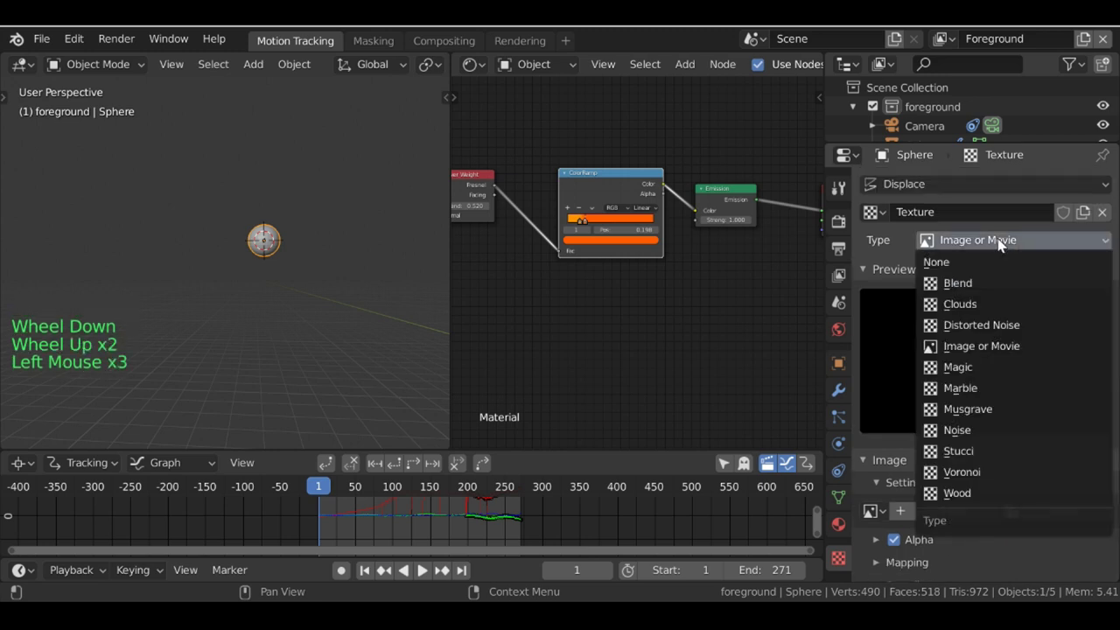
left_click(963, 305)
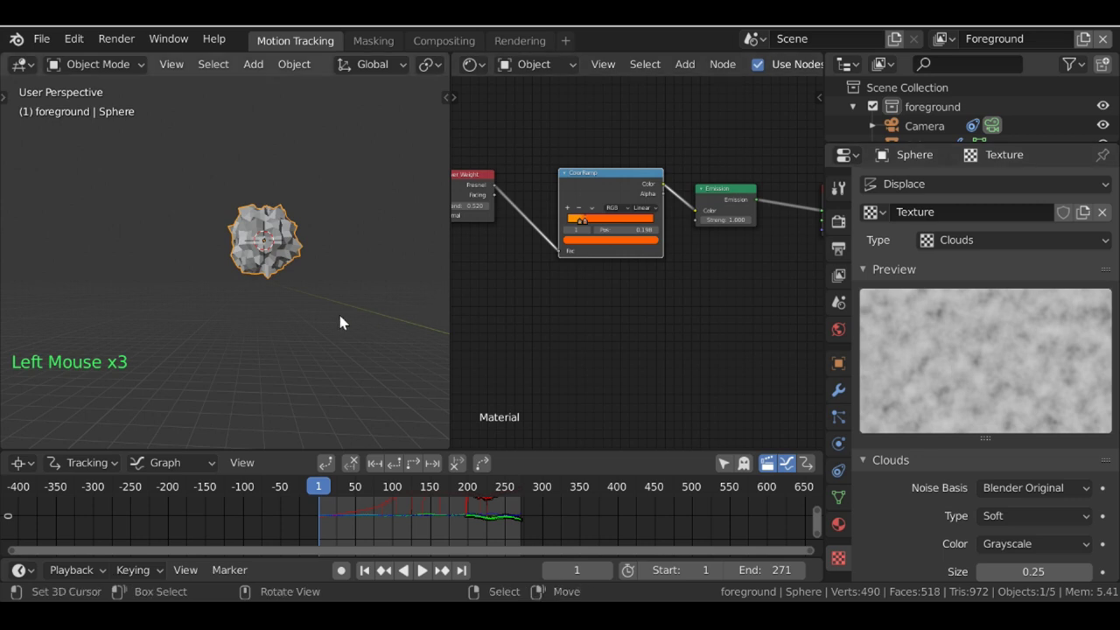
Step: Set the Clouds texture's size to 1.26 to smooth the sphere's displacement
scroll(1093, 487, "up", 2)
scroll(1057, 521, "down", 1)
scroll(1057, 520, "down", 2)
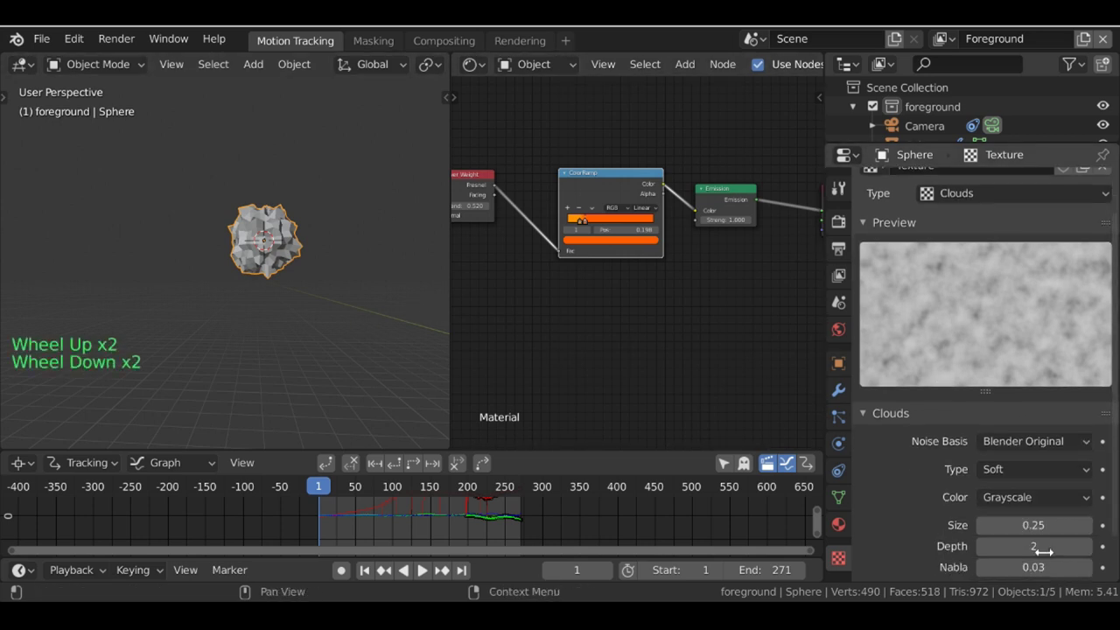
mouse_move(1037, 501)
left_mouse_down("shift")
mouse_move(988, 501)
mouse_move(1036, 501)
left_mouse_up("shift")
scroll(262, 245, "down", 2)
scroll(263, 245, "up", 4)
scroll(262, 245, "down", 2)
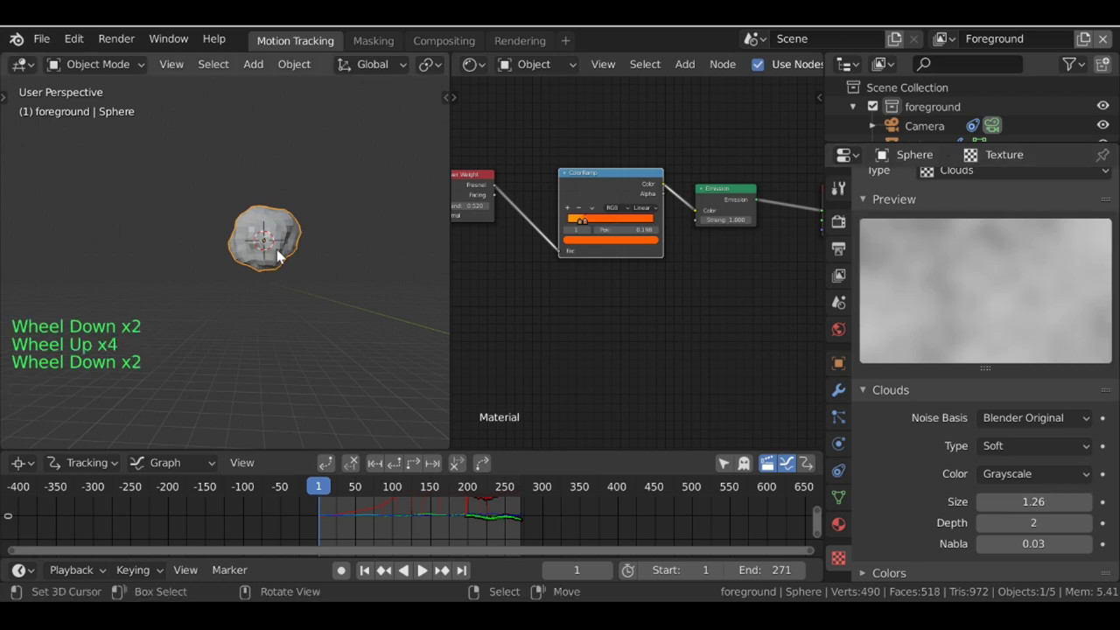
right_click(281, 258)
key("shift+d")
key("x")
middle_click_drag(282, 258, 297, 243, "shift")
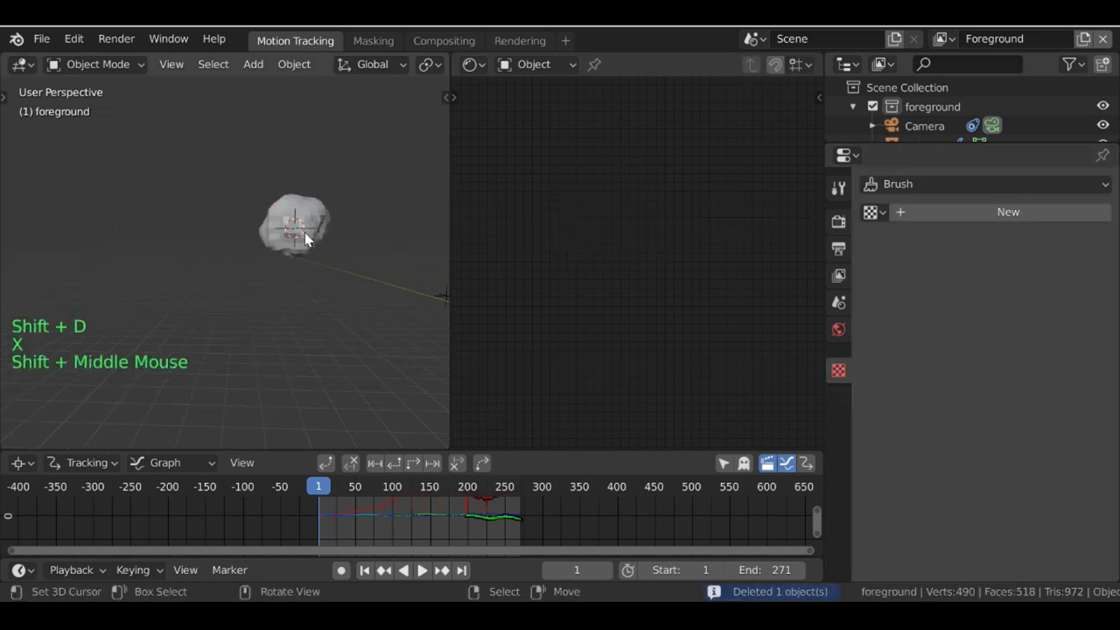
right_click(291, 244)
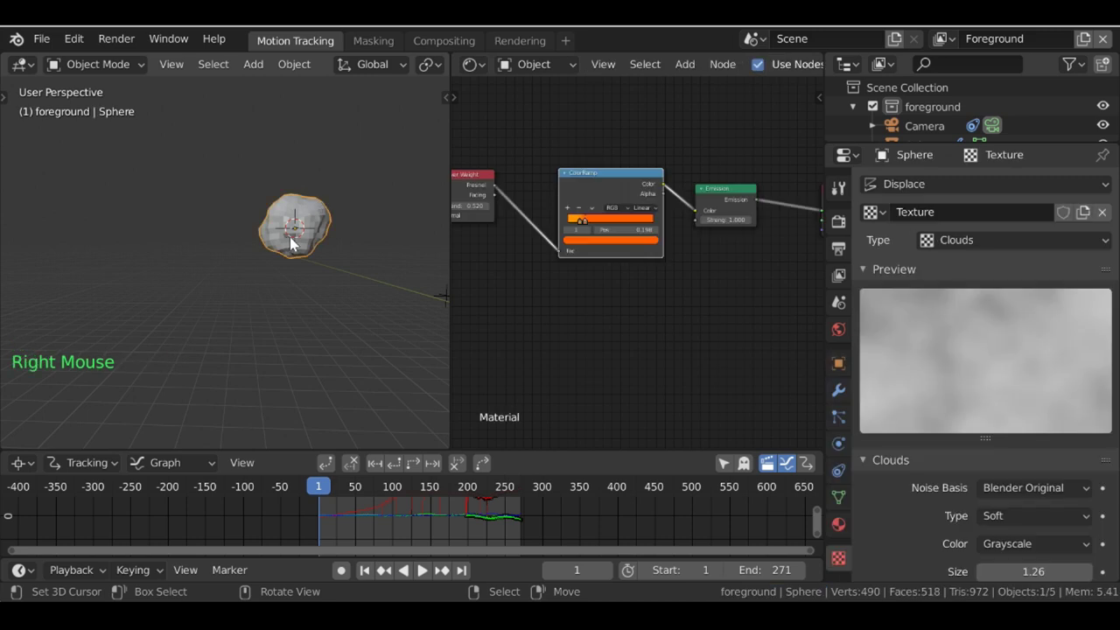
Step: Add a cone-shaped empty at the sphere's position
key("shift+a")
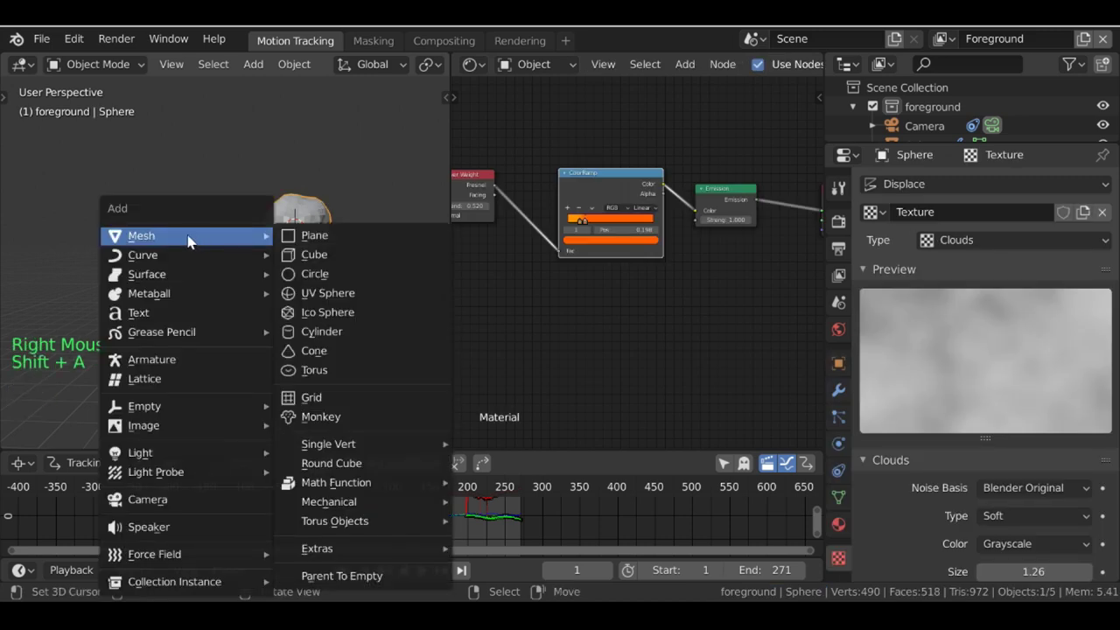
mouse_move(144, 407)
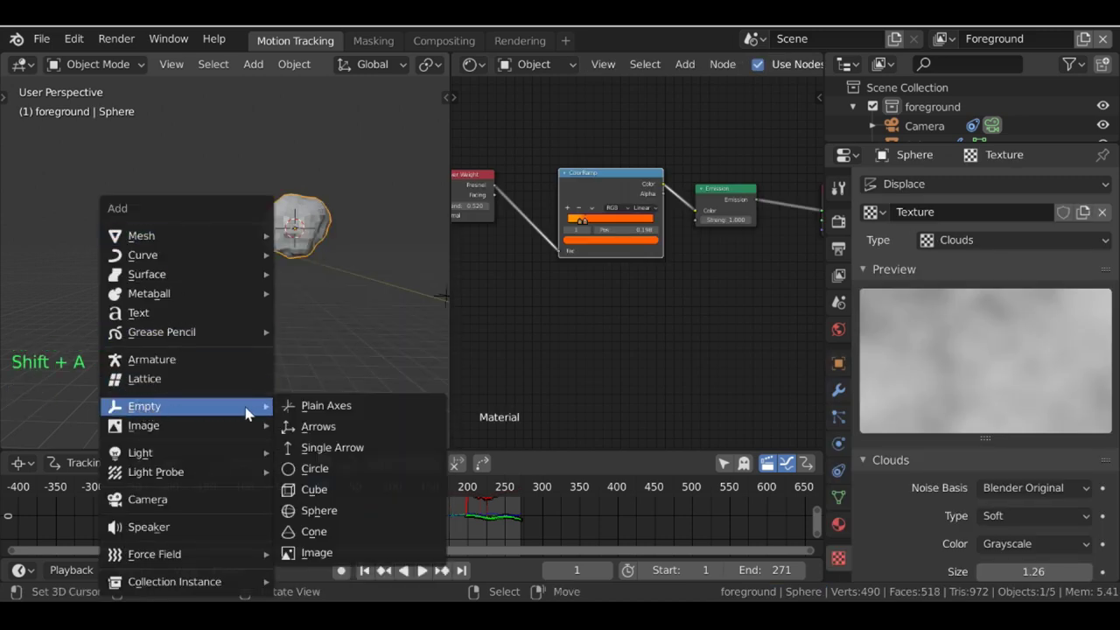
left_click(315, 532)
scroll(276, 273, "down", 3)
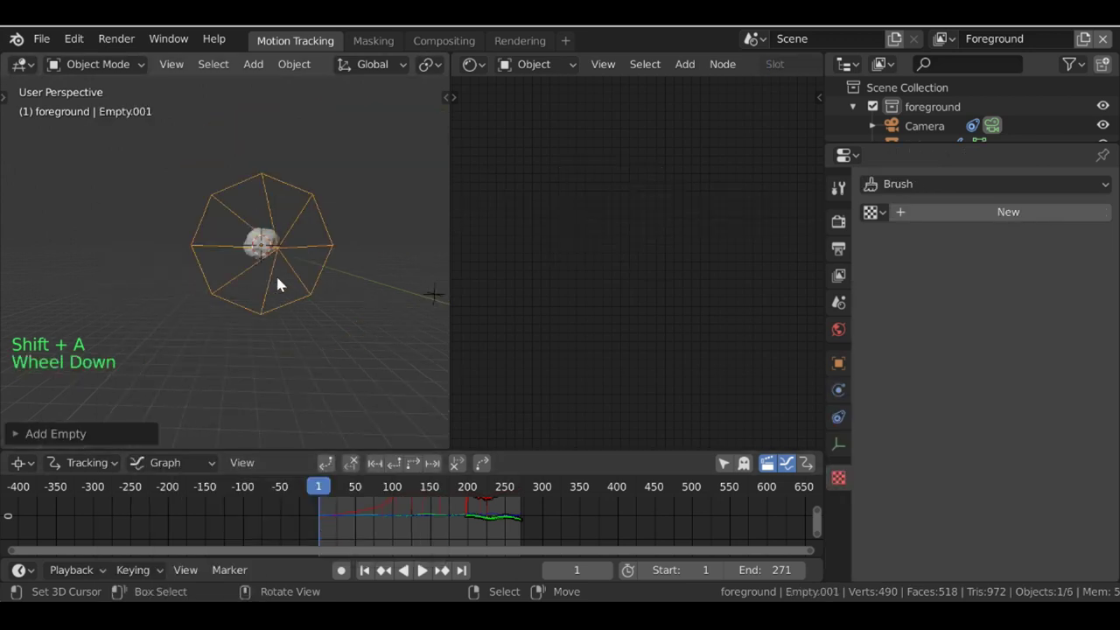
scroll(289, 276, "up", 1)
Step: Rotate the cone empty 90° and move it clear of the sphere to one side
type("r")
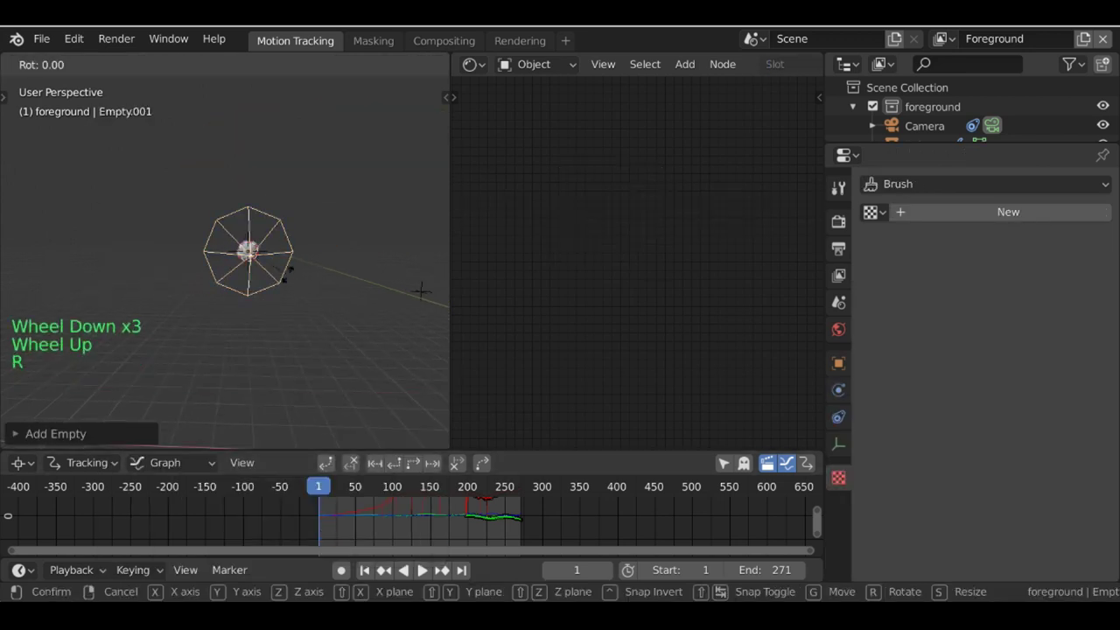
type("90")
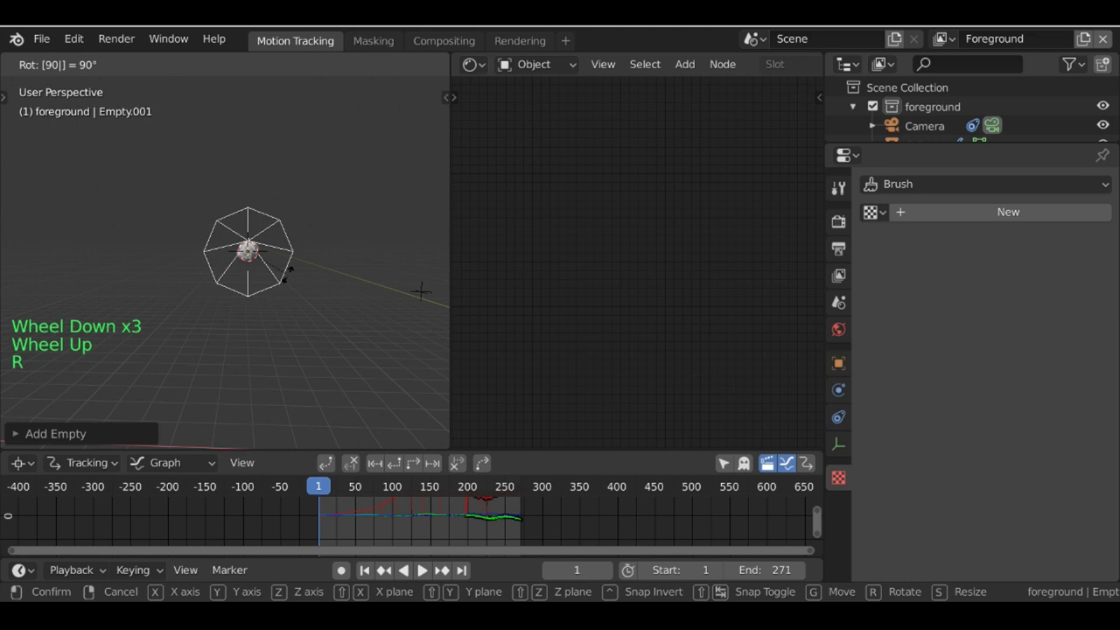
key("Return")
key("g")
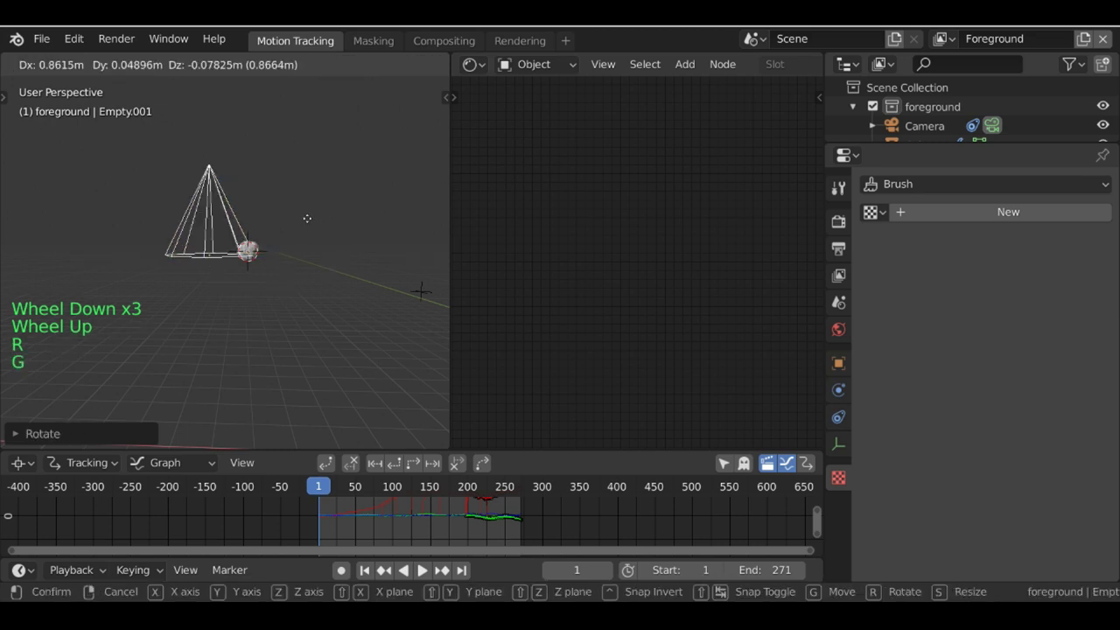
left_click(260, 210)
scroll(168, 231, "up", 2)
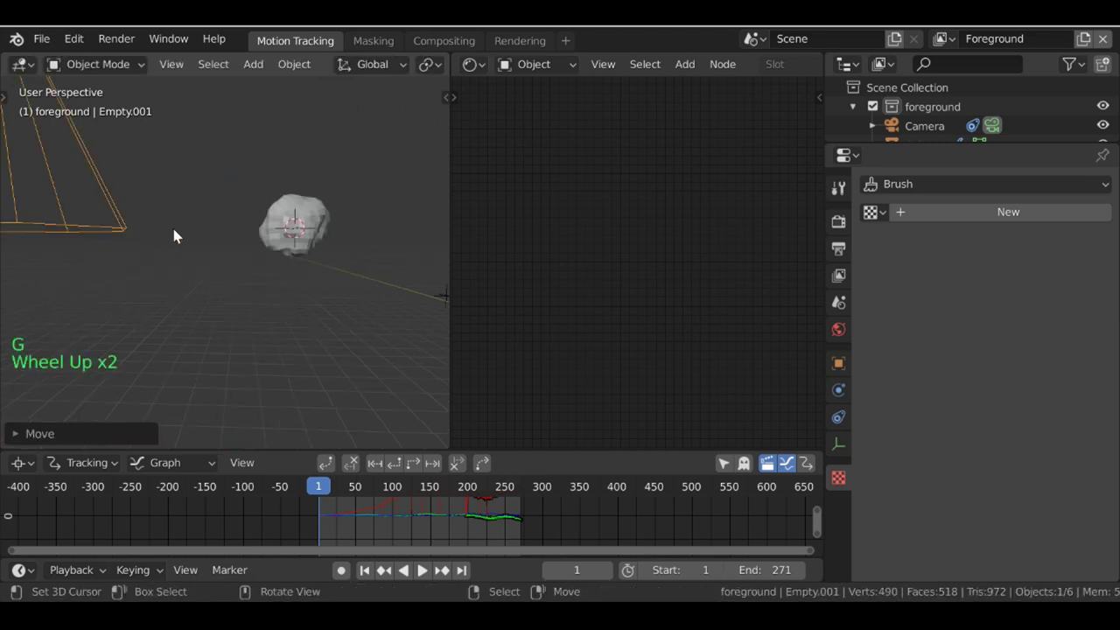
scroll(219, 237, "down", 1)
Step: Set the sphere's Displace modifier to use Object texture coordinates, with the cone empty as the reference object
right_click(261, 248)
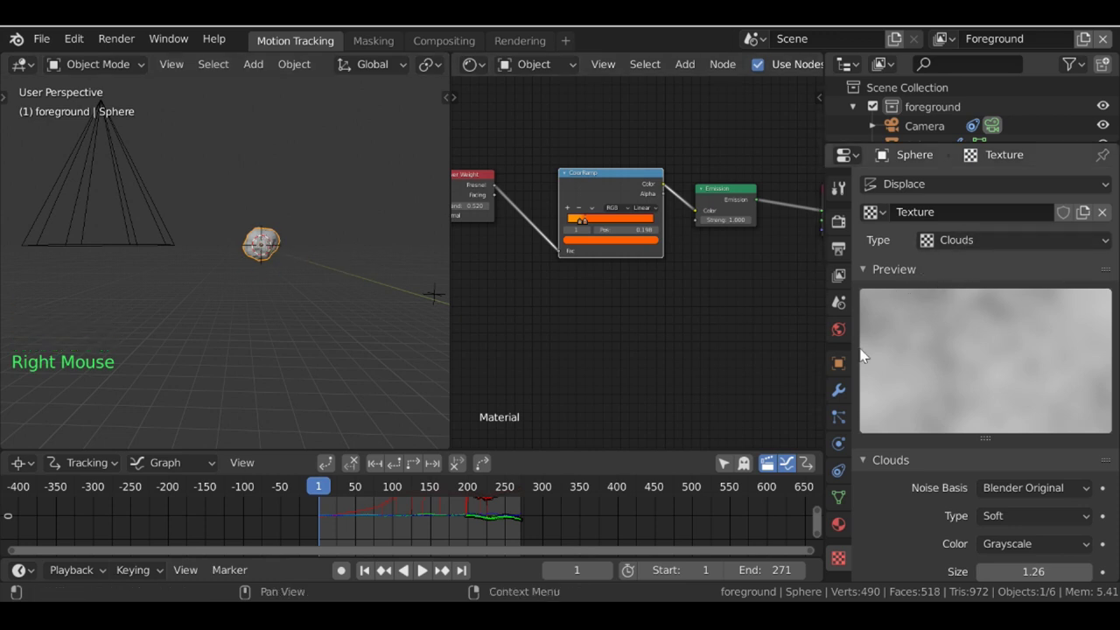
left_click(838, 393)
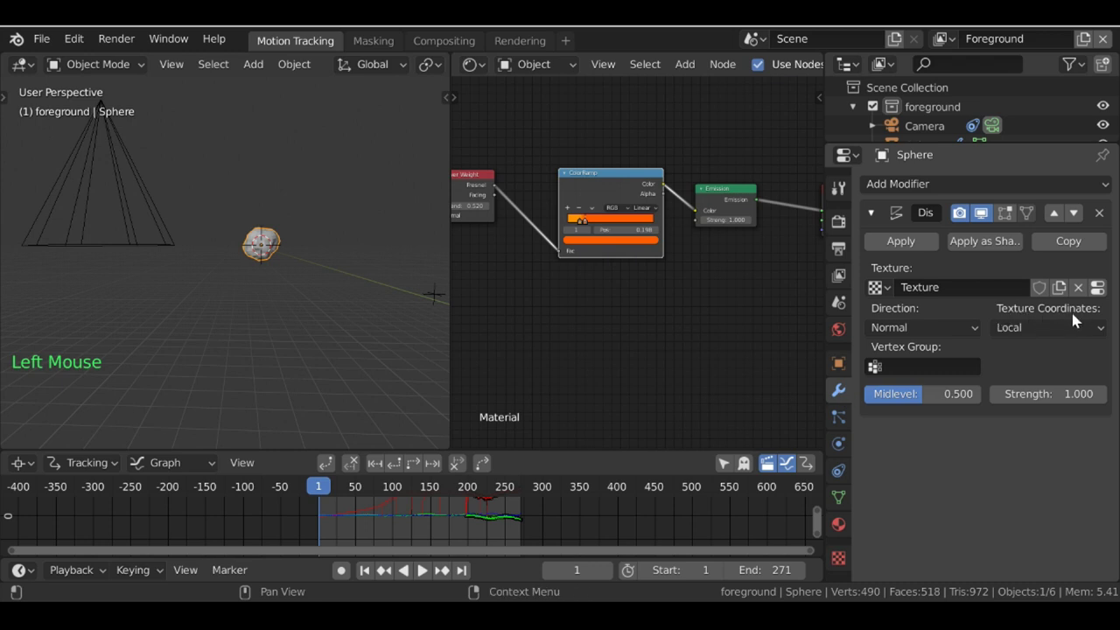
left_click(1044, 329)
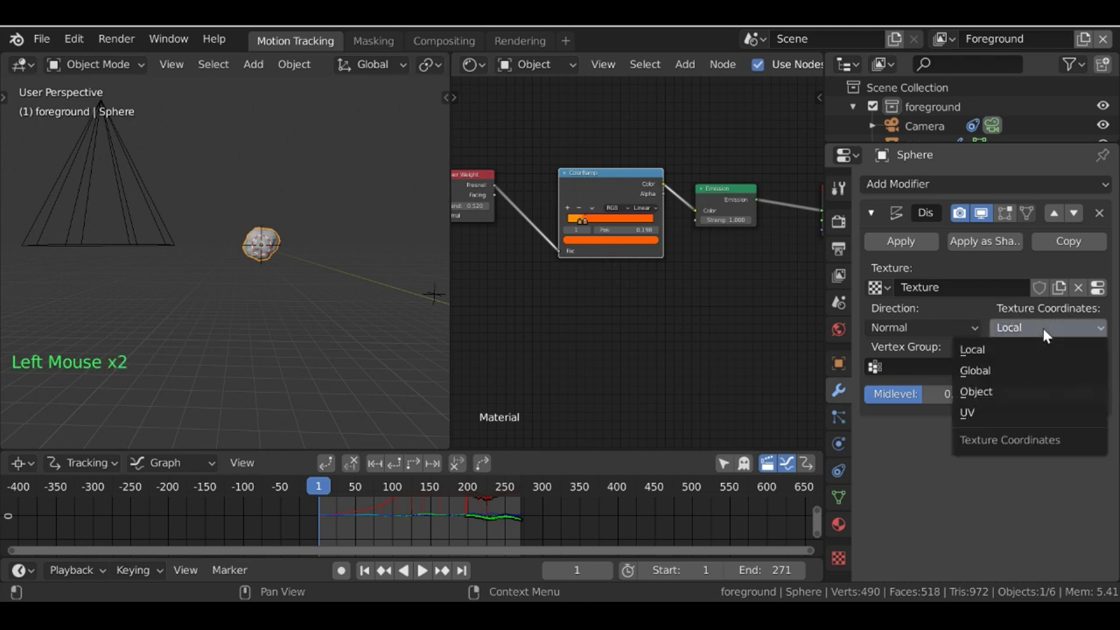
left_click(994, 393)
left_click(1024, 351)
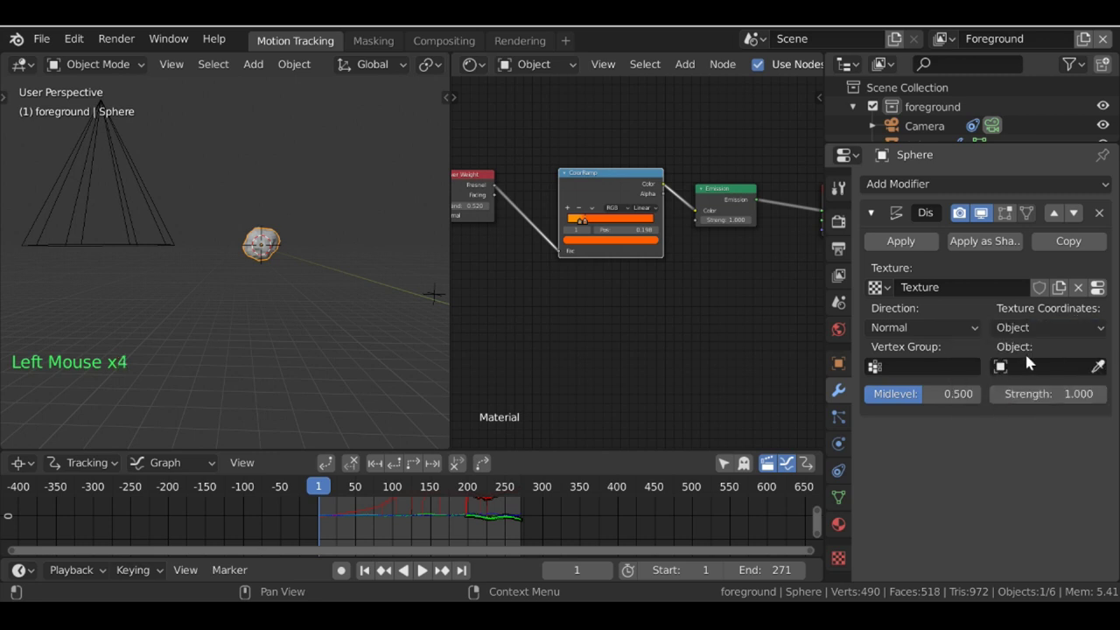
left_click(1098, 368)
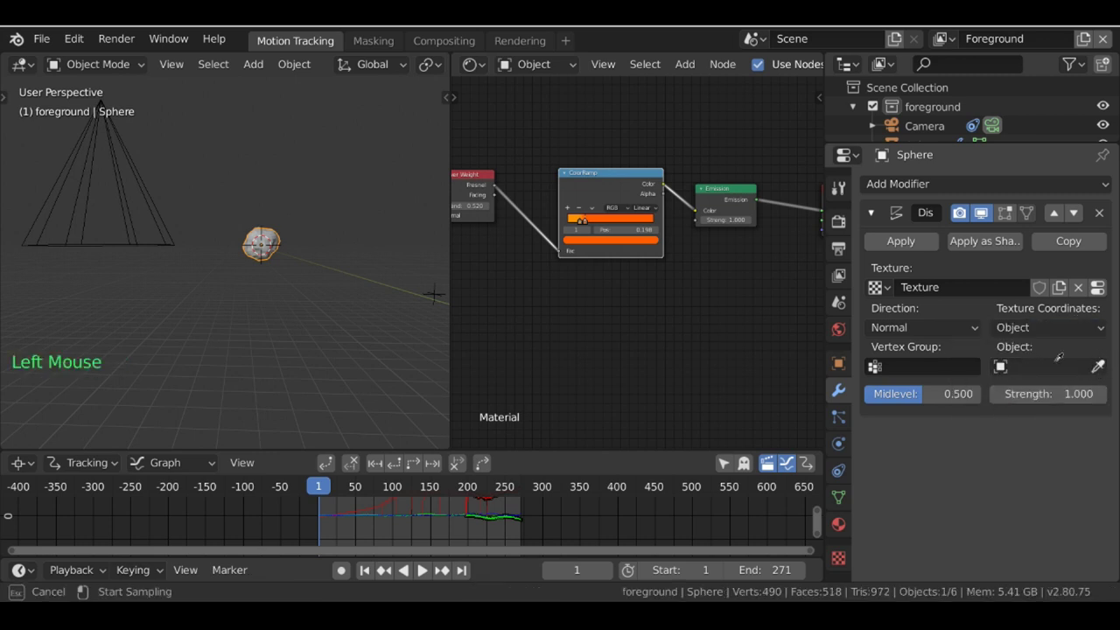
left_click(117, 178)
Step: Scale the cone empty down to about 0.274 to strengthen the sphere's displacement detail
scroll(274, 260, "up", 2)
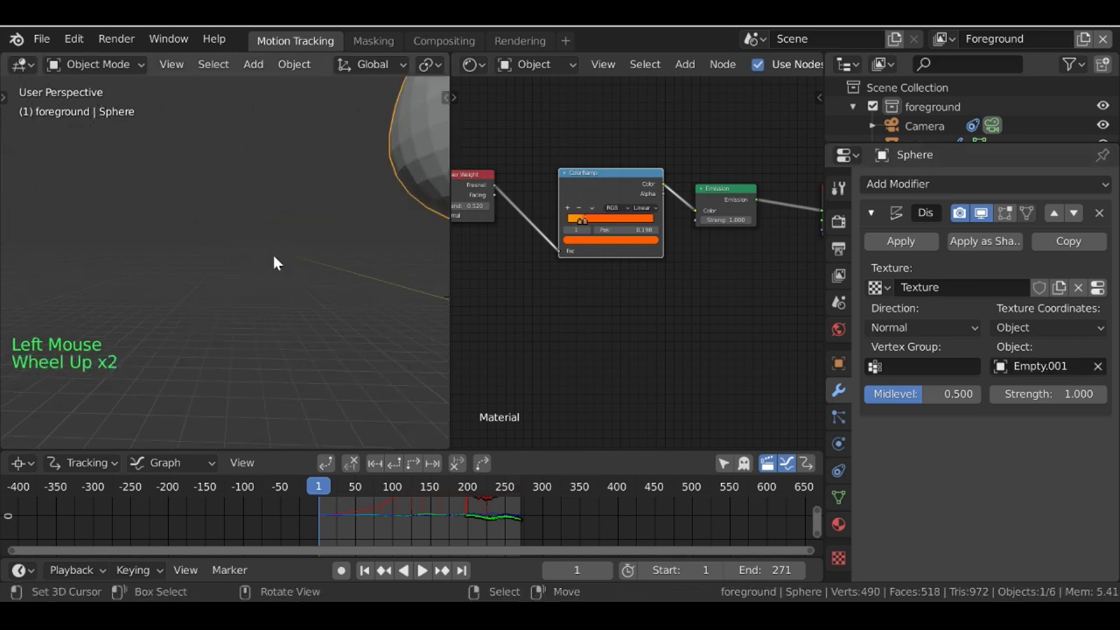
scroll(275, 262, "down", 1)
right_click(132, 205)
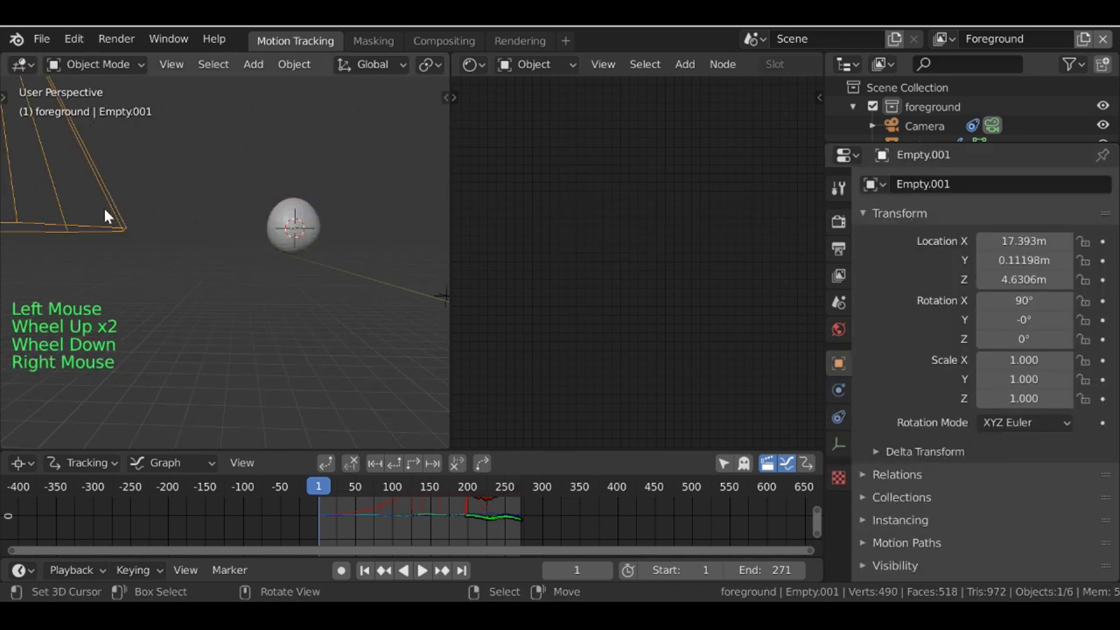
key("s")
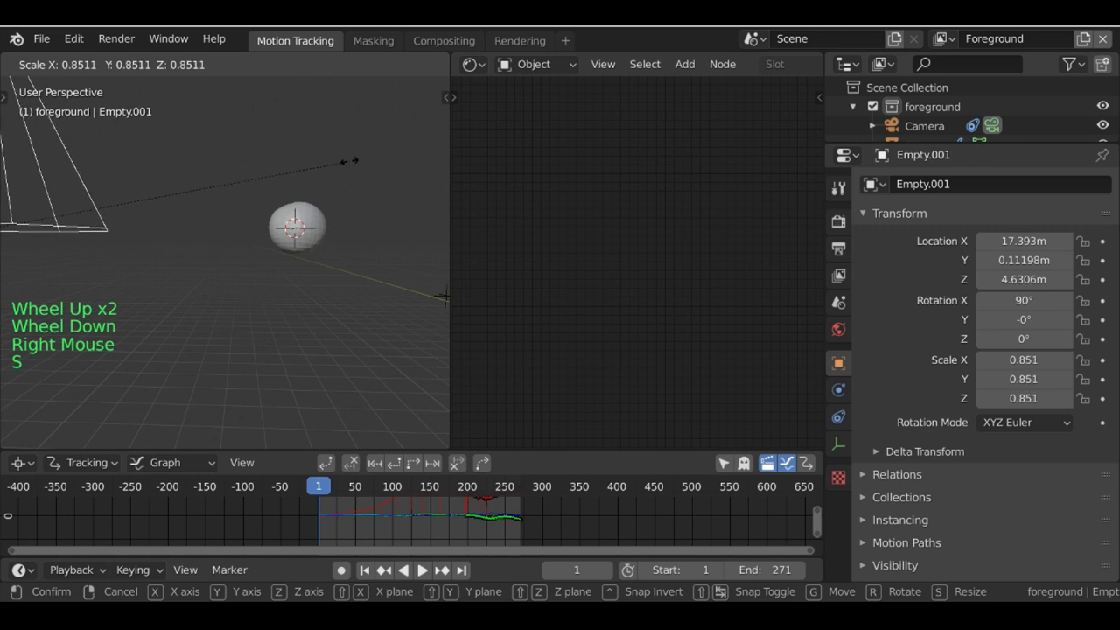
left_click(292, 277)
scroll(291, 277, "down", 3)
scroll(291, 277, "up", 1)
middle_click(292, 278)
scroll(296, 282, "up", 2)
middle_click_drag(300, 298, 329, 245, "shift")
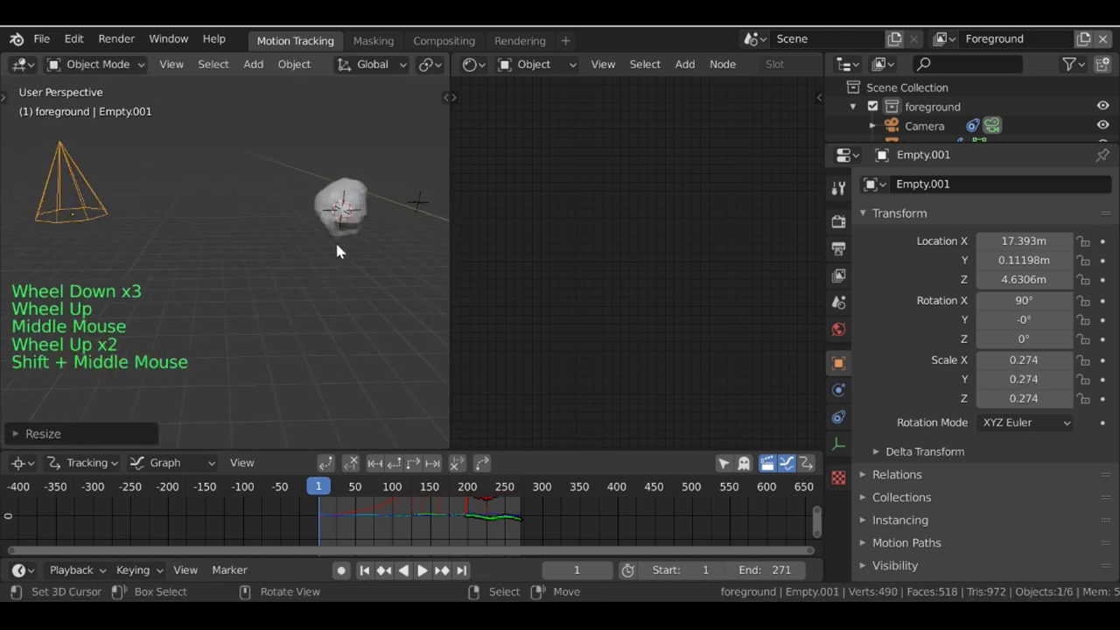
Step: Duplicate the sphere, move the copy towards the cone empty to test how the displacement changes, and delete the copy
right_click(352, 210)
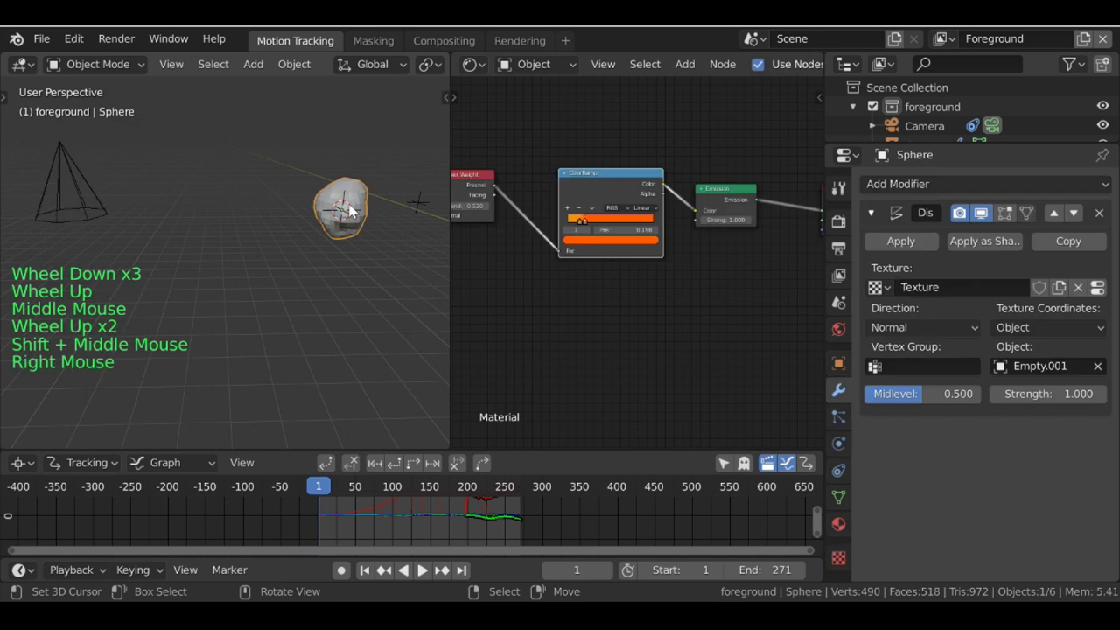
key("shift+d")
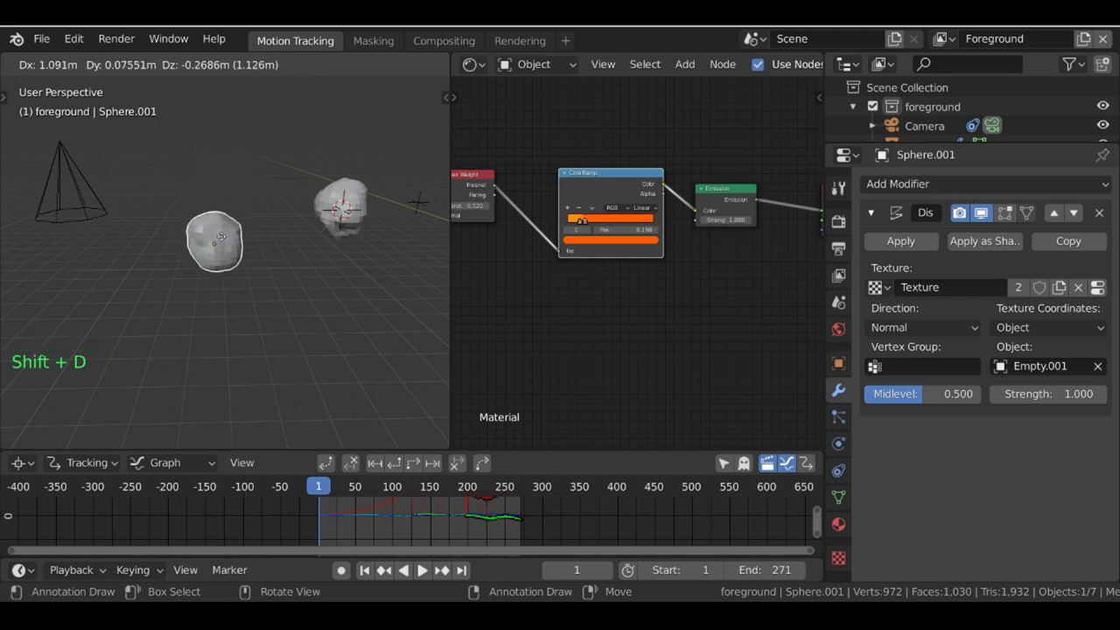
scroll(219, 236, "down", 7)
middle_click(225, 230)
left_click(233, 225)
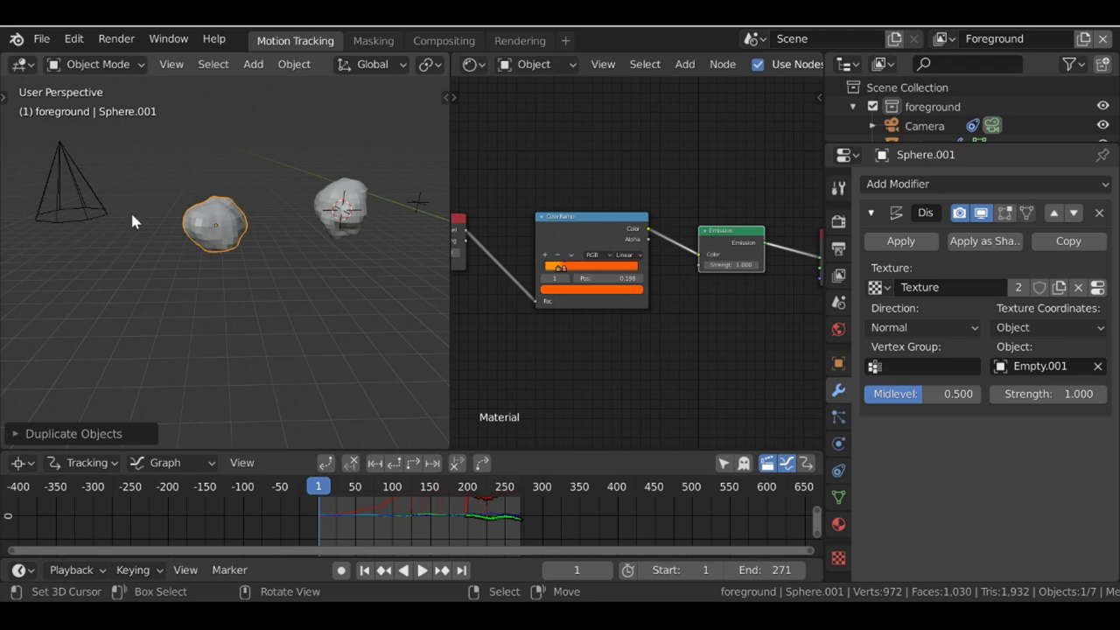
key("x")
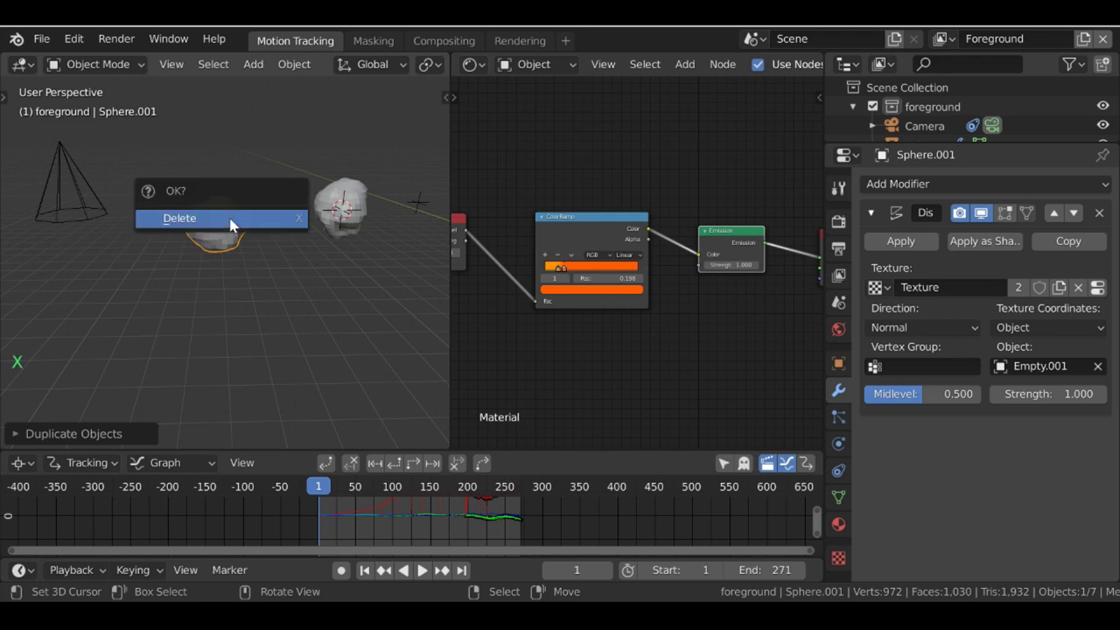
left_click(232, 225)
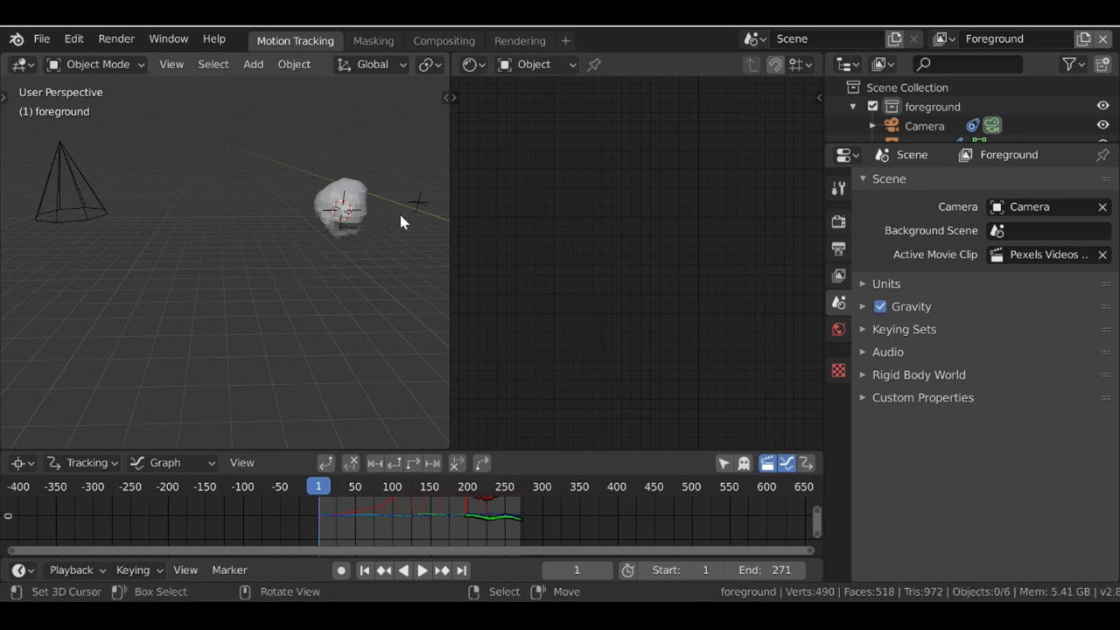
Step: Insert a keyframe at frame 1 on the Strength value of the sphere material's Emission node
right_click(331, 208)
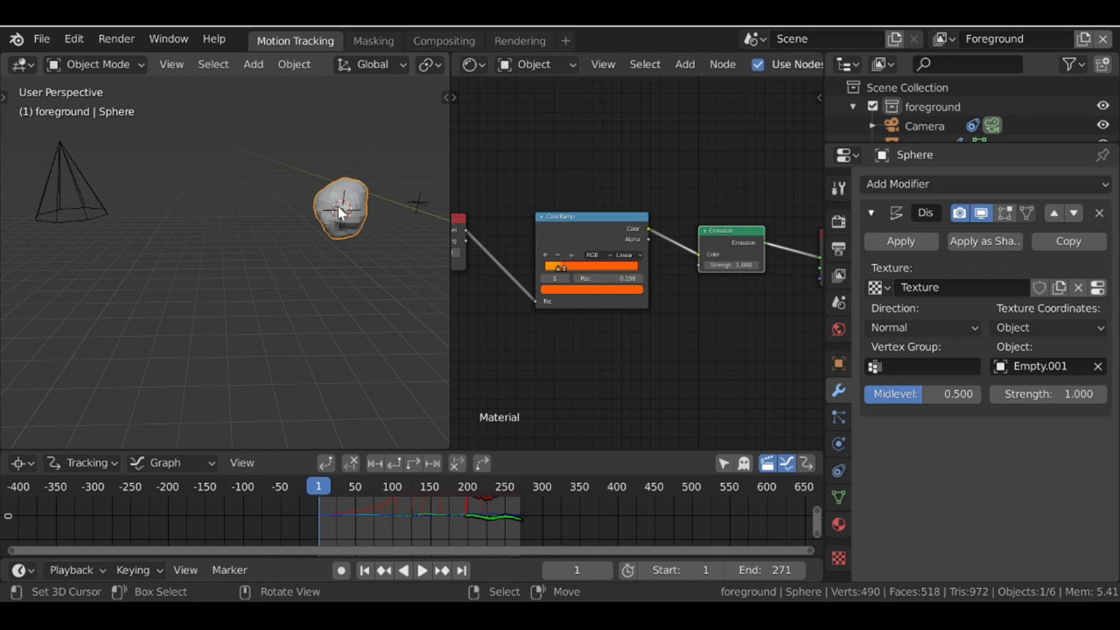
scroll(697, 342, "up", 5)
middle_click_drag(697, 343, 636, 205)
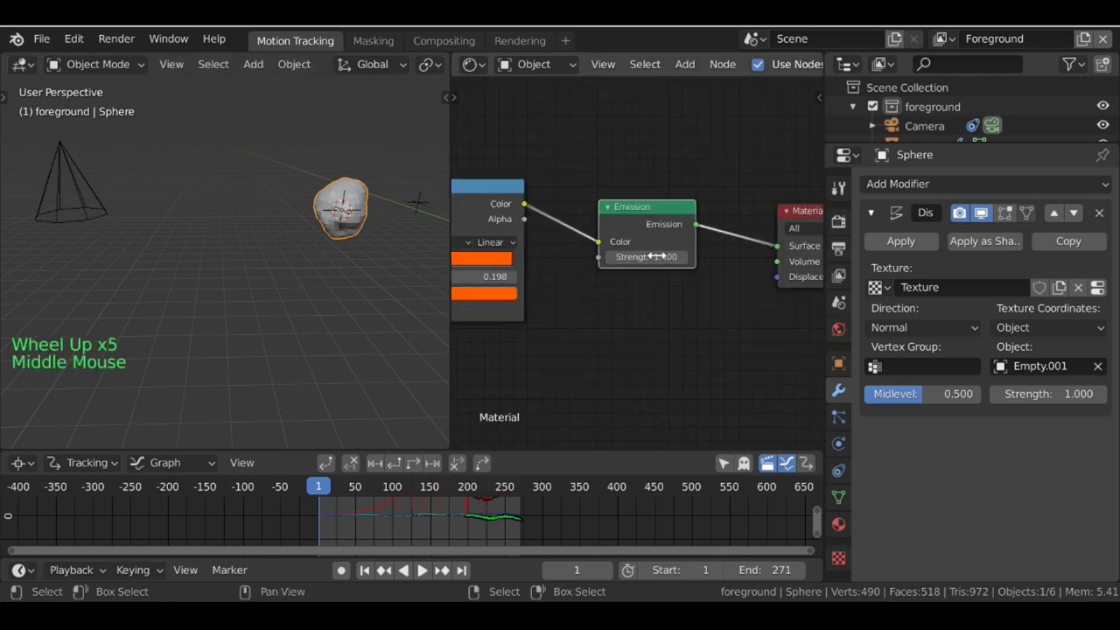
key("i")
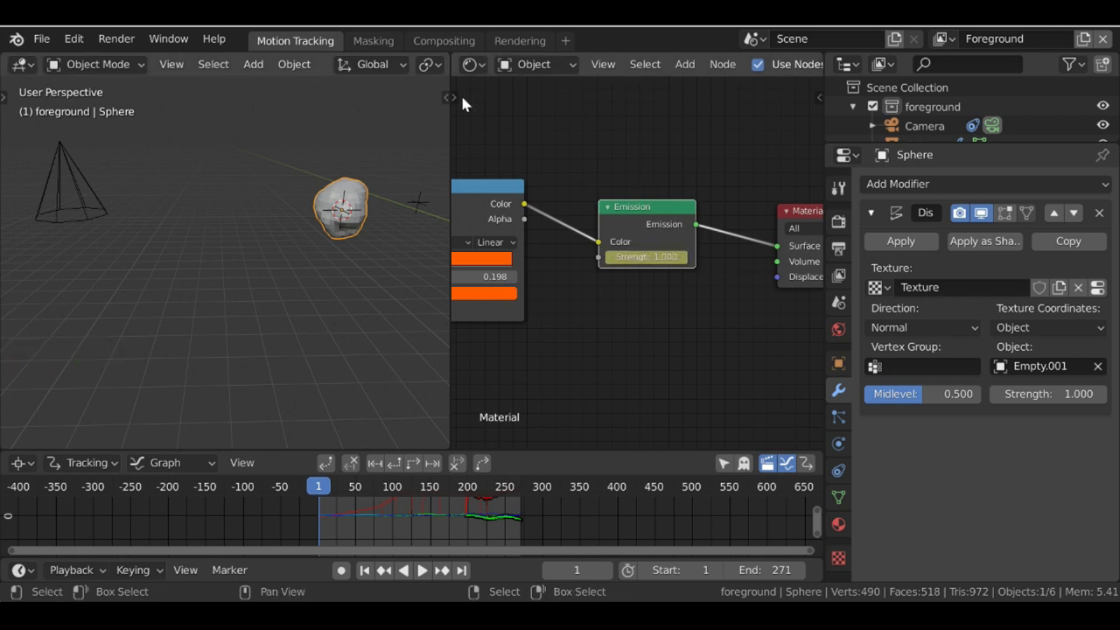
Step: Widen the 3D viewport, split it horizontally, and turn the upper area into a Graph Editor
left_click_drag(450, 131, 693, 143)
mouse_move(768, 212)
left_mouse_down()
mouse_move(760, 175)
mouse_move(744, 215)
mouse_move(768, 203)
left_mouse_up()
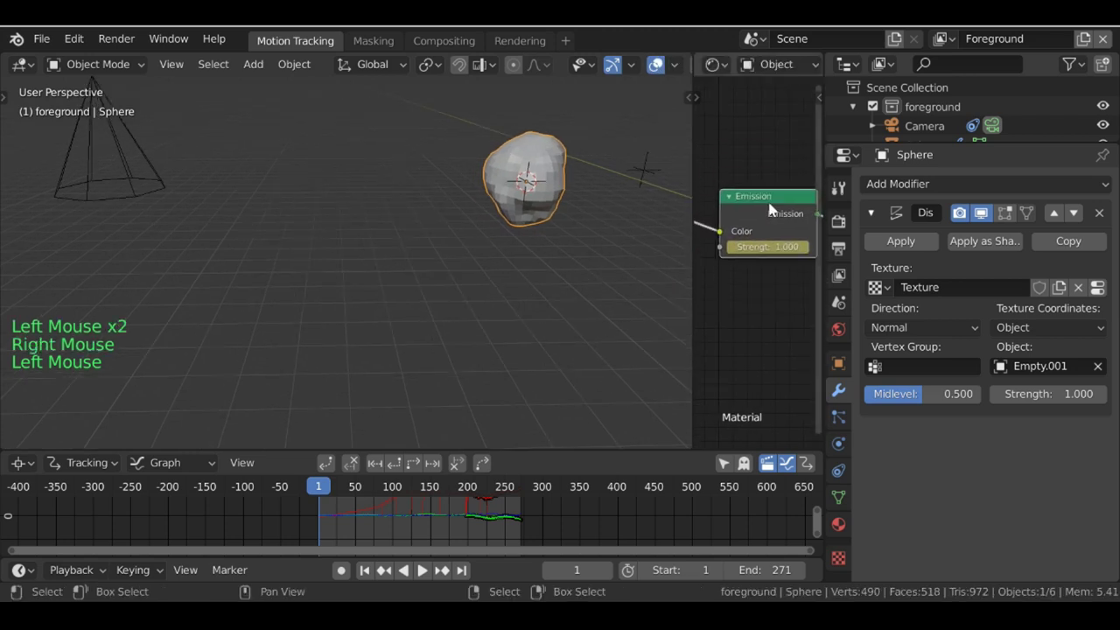
left_click_drag(690, 56, 690, 297)
left_click(22, 64)
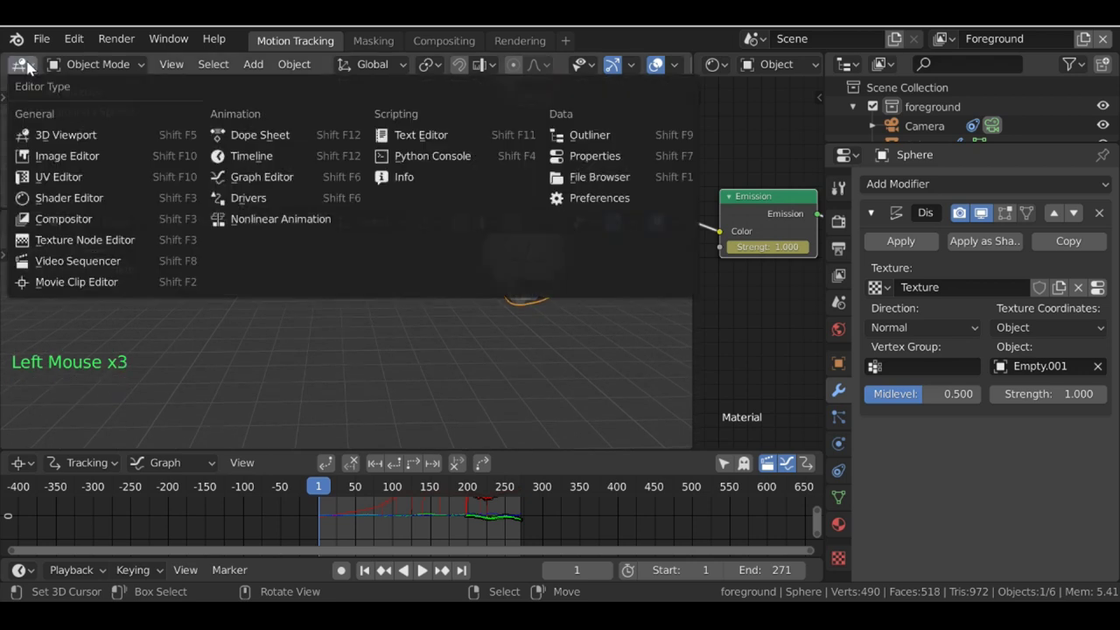
left_click(278, 184)
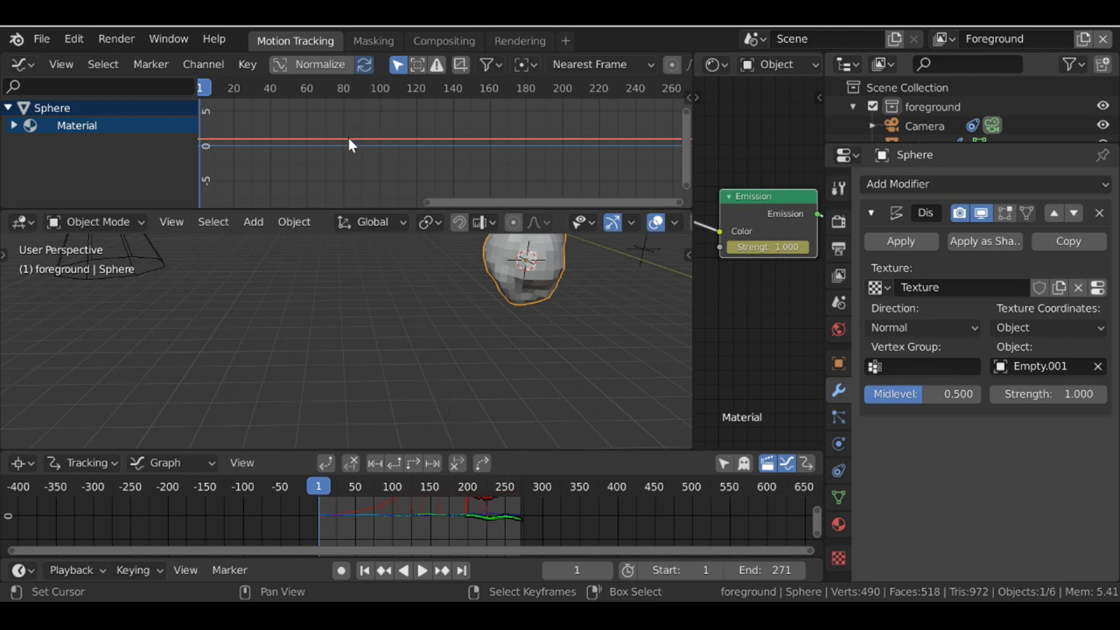
Step: Enlarge the Graph Editor and add a Noise modifier to the emission strength's F-curve
scroll(785, 216, "down", 8)
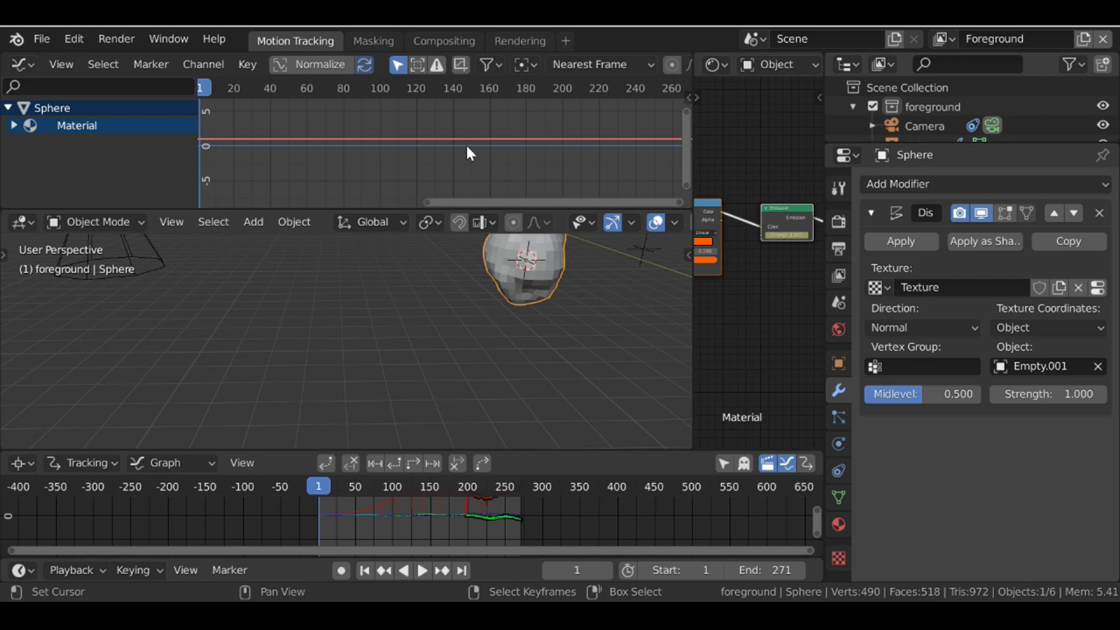
key("n")
left_click_drag(473, 211, 455, 278)
key("n")
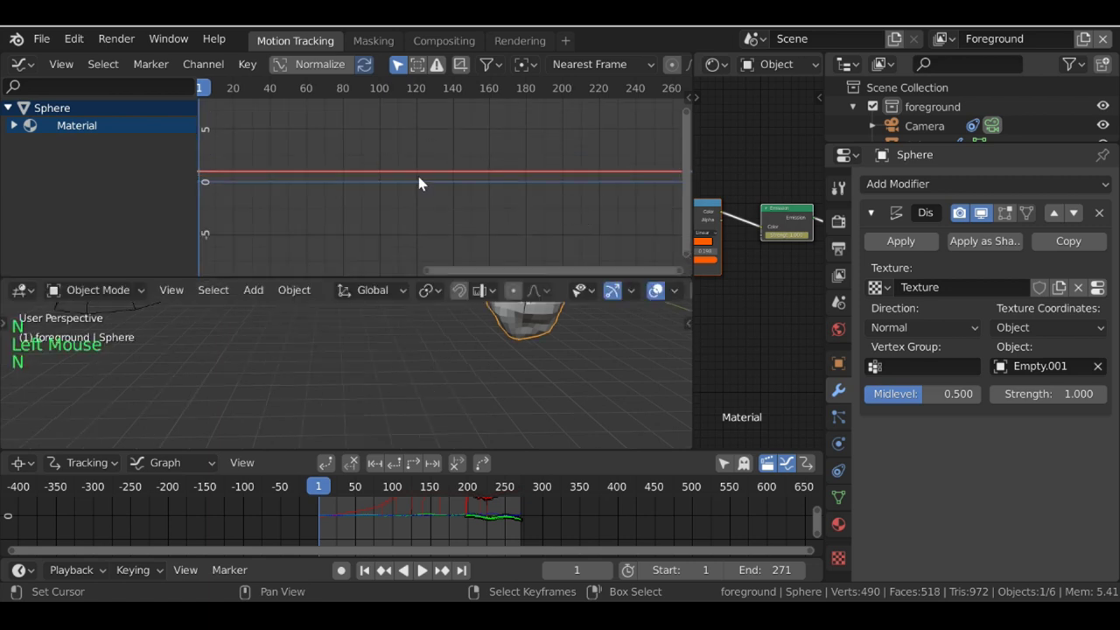
key("n")
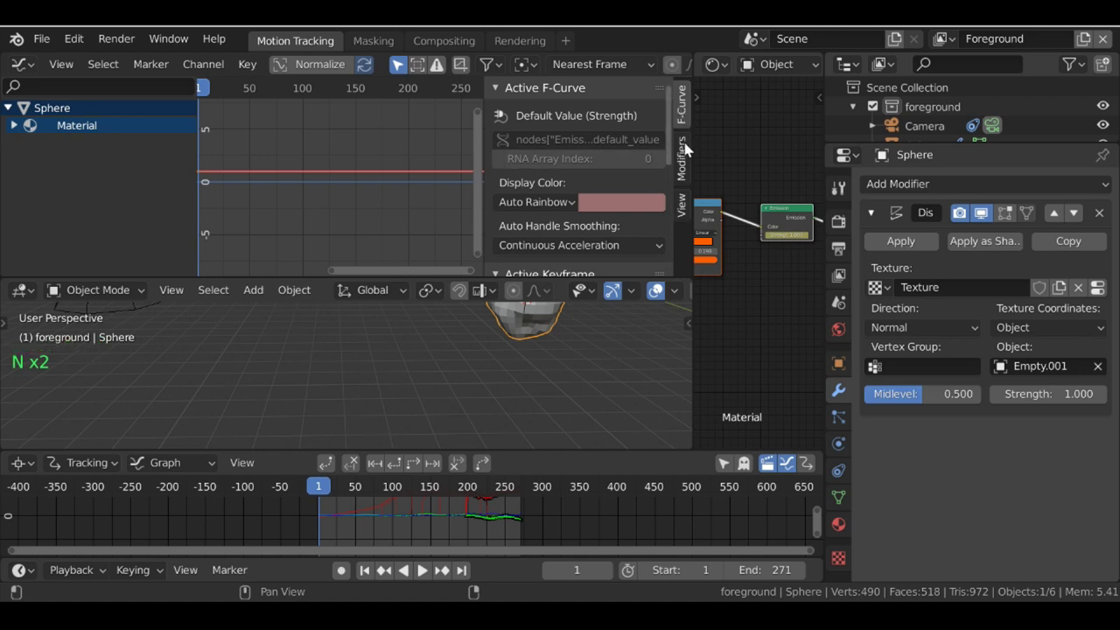
left_click(683, 177)
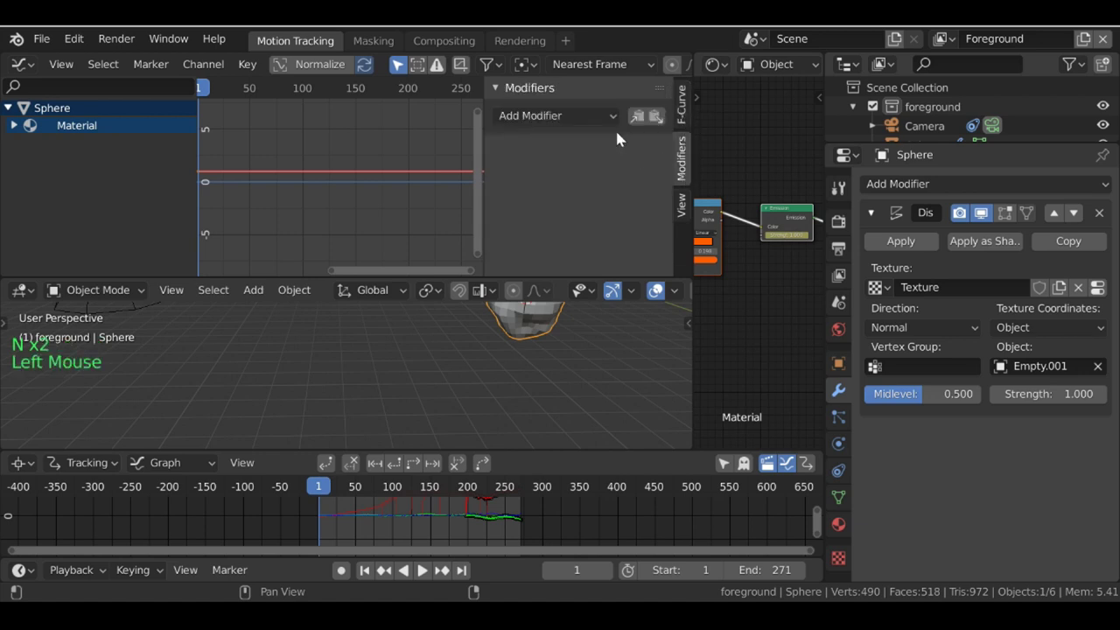
left_click(560, 115)
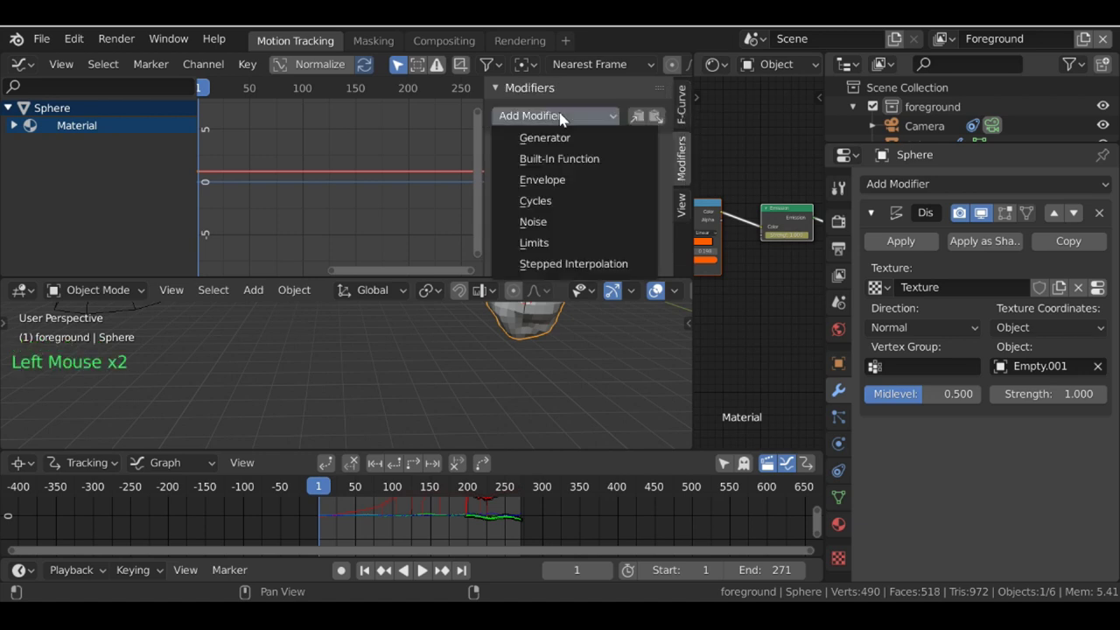
left_click(576, 227)
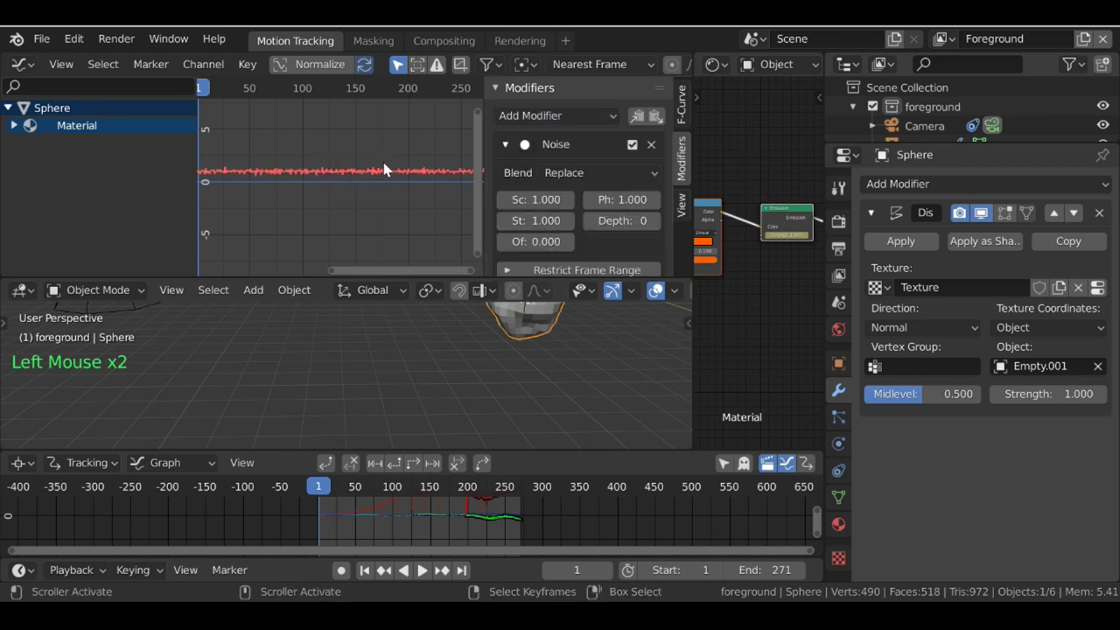
Step: Display the sphere's material settings and step forward to frame 6 to check how the emission strength varies over time
left_click(839, 523)
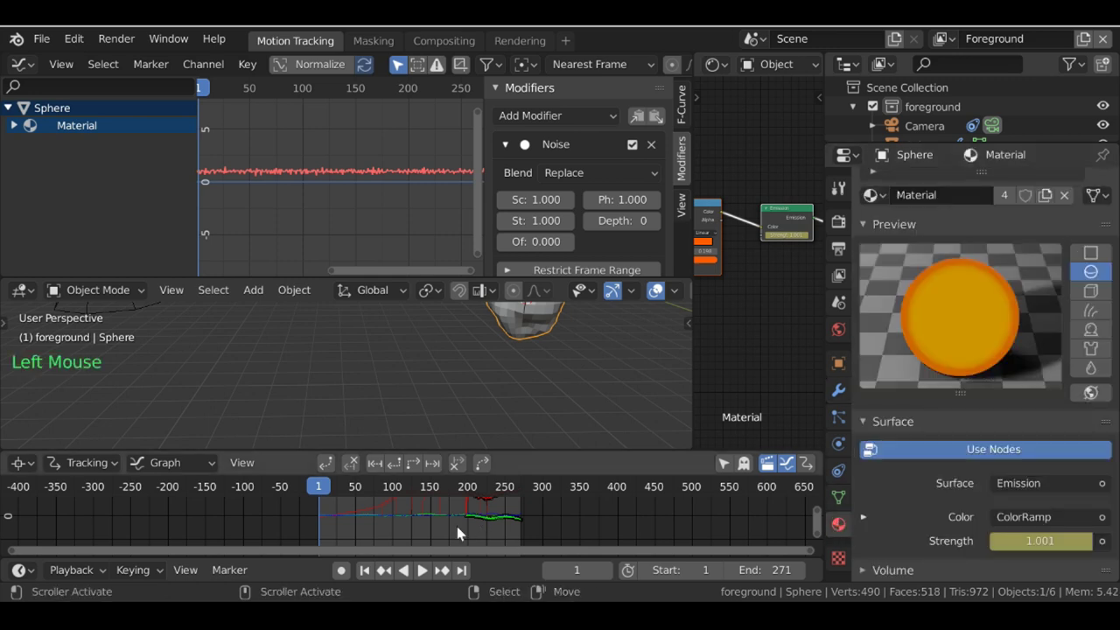
key("Right")
key("Right")
key("Right")
key("Right")
key("Right")
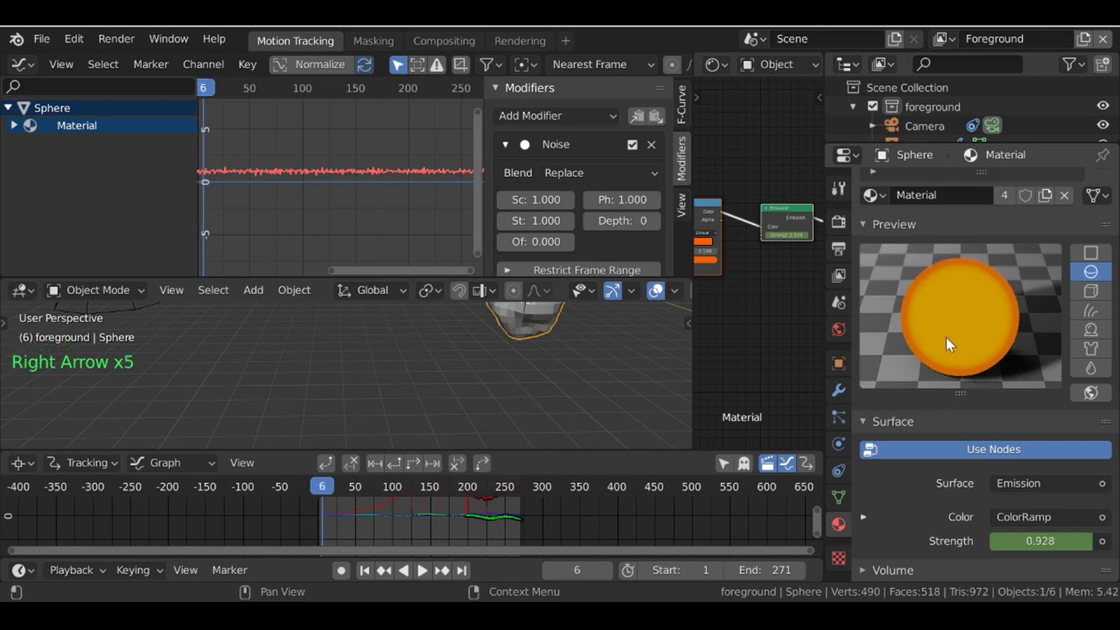
Step: Step forward from frame 6 to frame 17 to examine how the emission strength and material preview change
key("Right")
key("Right")
key("Right")
key("Right")
key("Right")
key("Right")
key("Right")
key("Right")
key("Right")
key("Right")
key("Right")
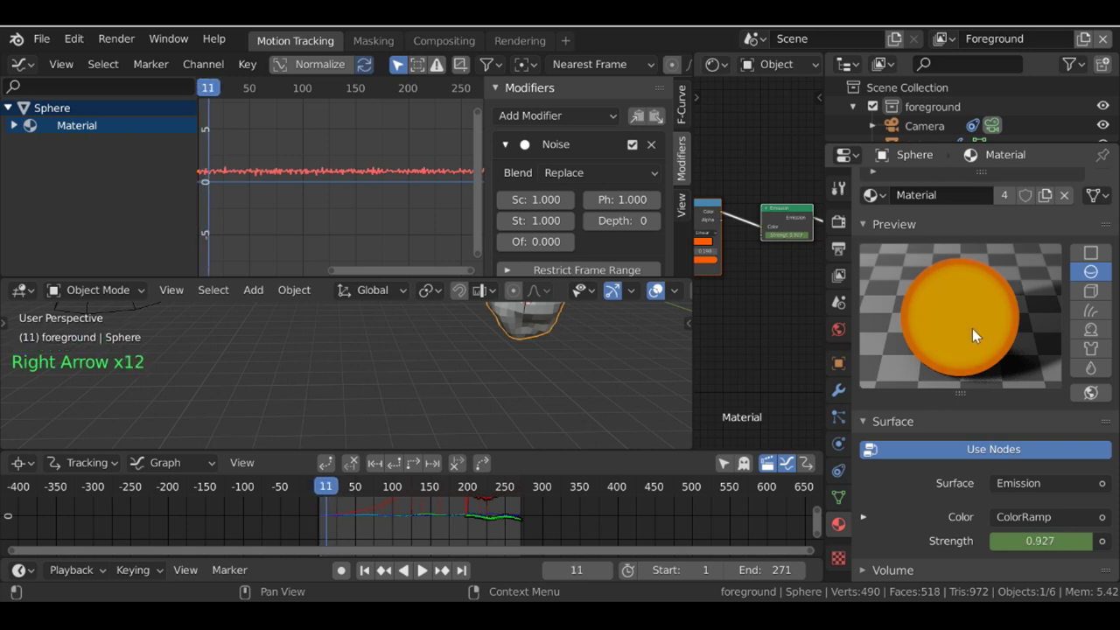
key("Right")
key("Right")
key("Right")
key("Right")
key("Right")
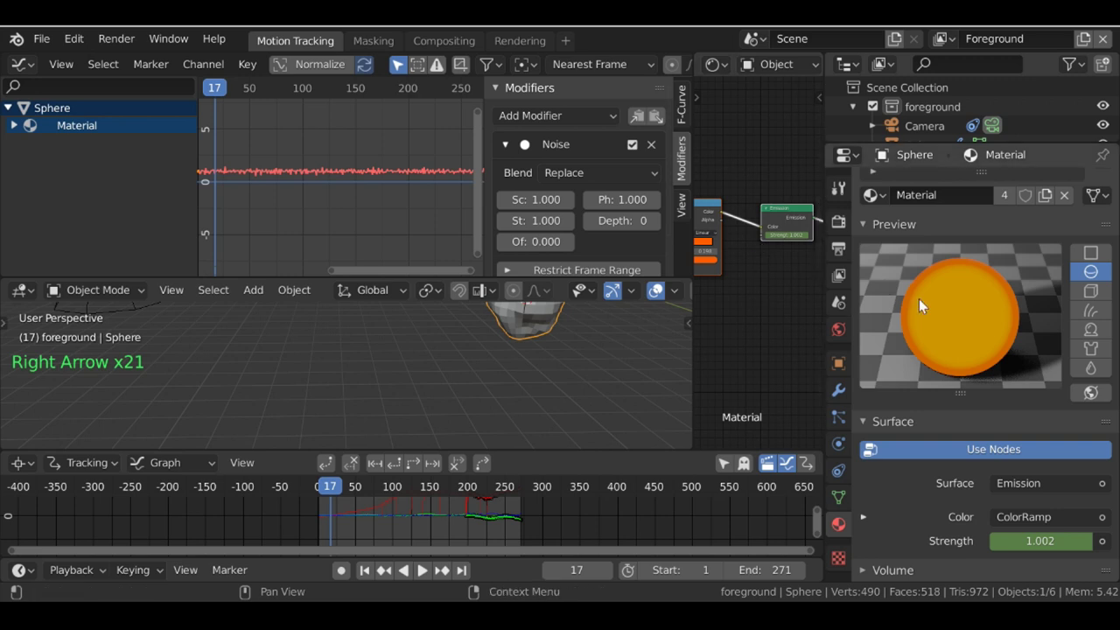
Step: Widen the Graph Editor's modifier settings and set the Noise modifier's Strength to 2.860
left_click_drag(486, 178, 419, 186)
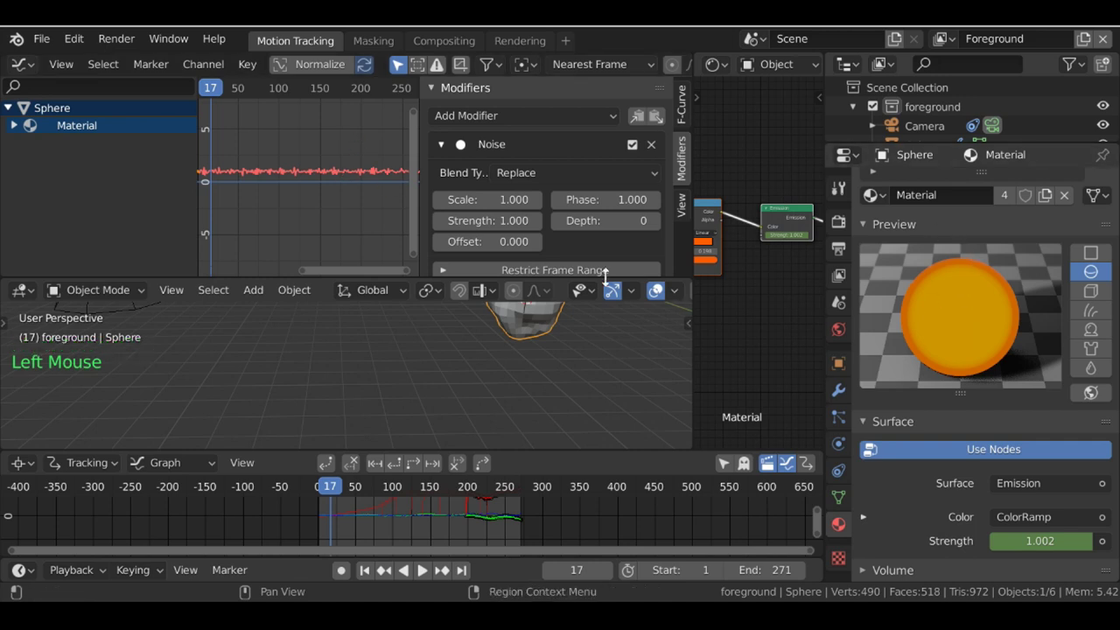
scroll(647, 332, "up", 2)
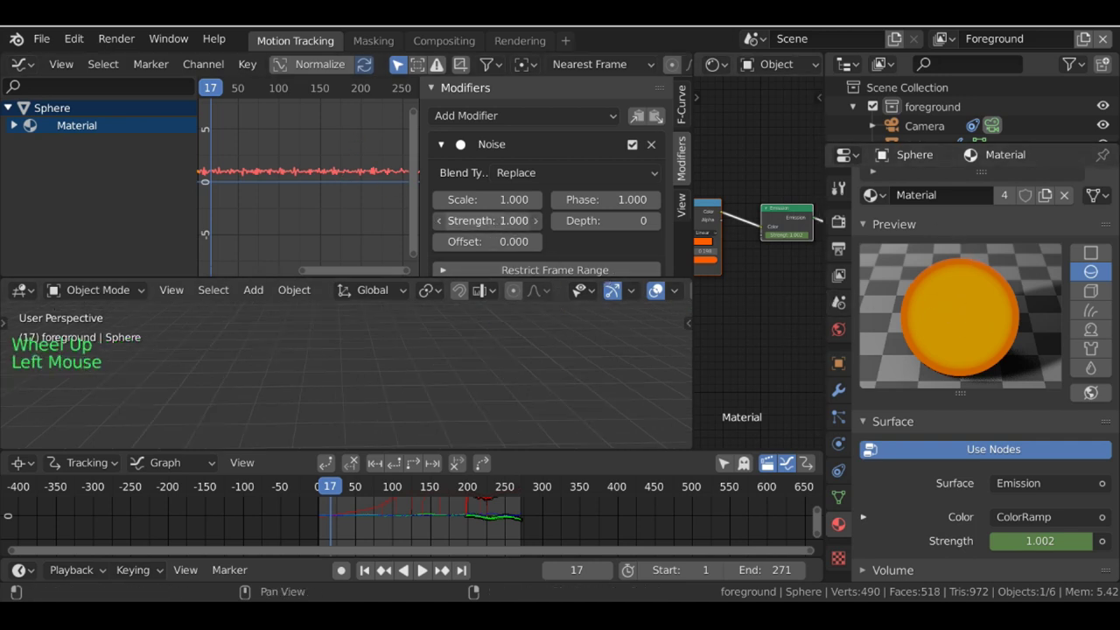
key("shift")
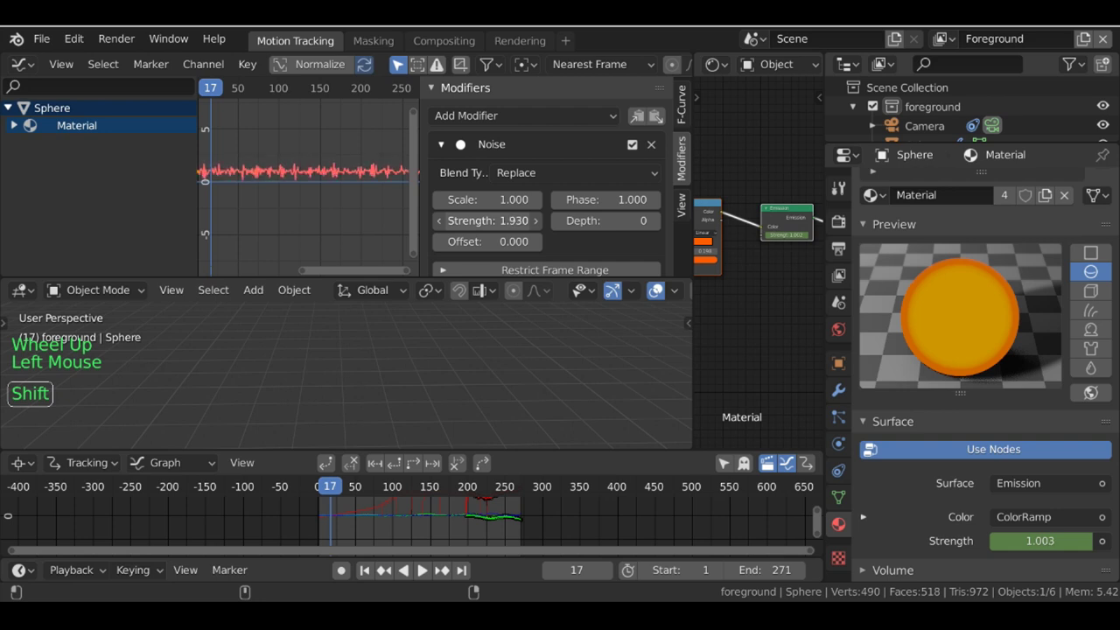
left_click_drag(488, 221, 542, 221)
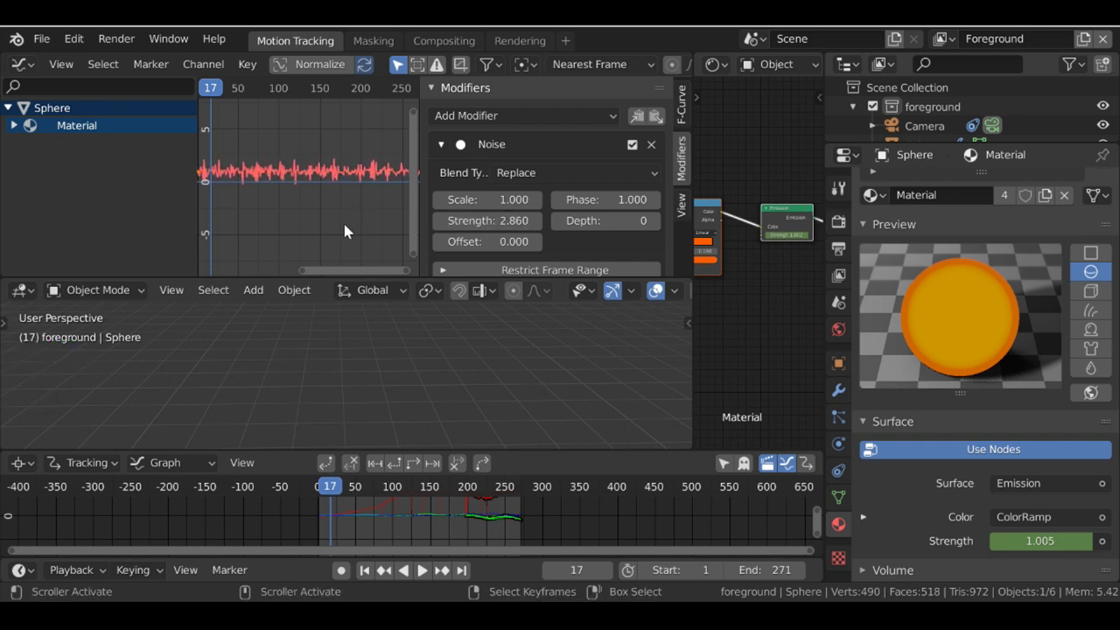
Step: Advance frame by frame to frame 57 to examine the stronger flicker in the material preview and emission strength
key("Right")
key("Right")
key("Right")
key("Right")
key("Right")
key("Right")
key("Right")
key("Right")
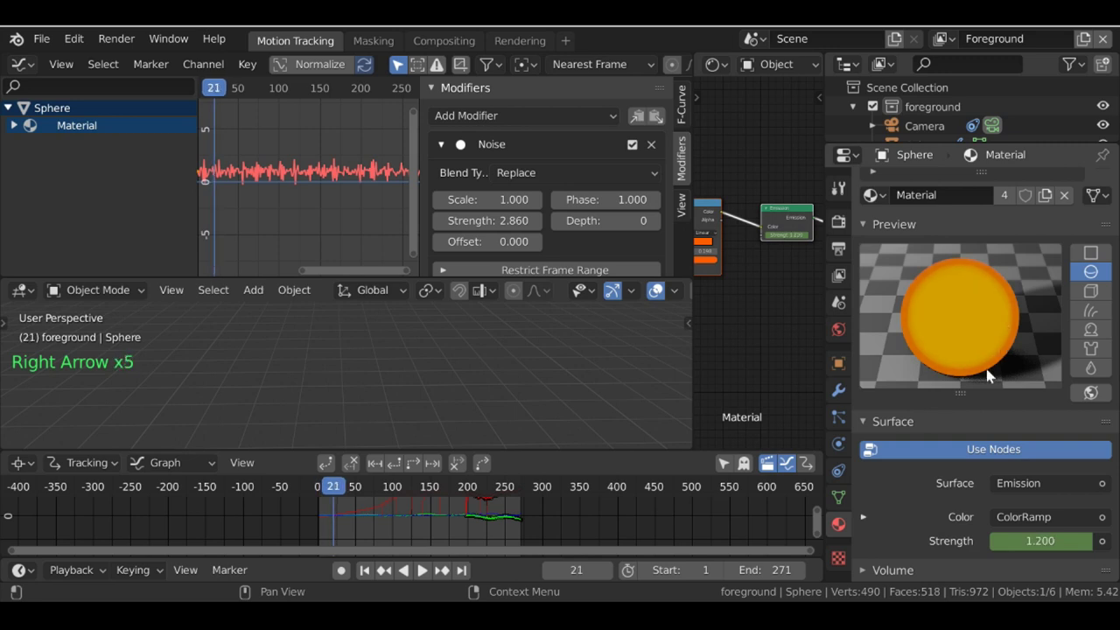
key("Right")
key("Right")
key("Right")
key("Right")
key("Right")
key("Right")
key("Right")
key("Right")
key("Right")
key("Right")
key("Right")
key("Right")
key("Right")
key("Right")
key("Right")
key("Right")
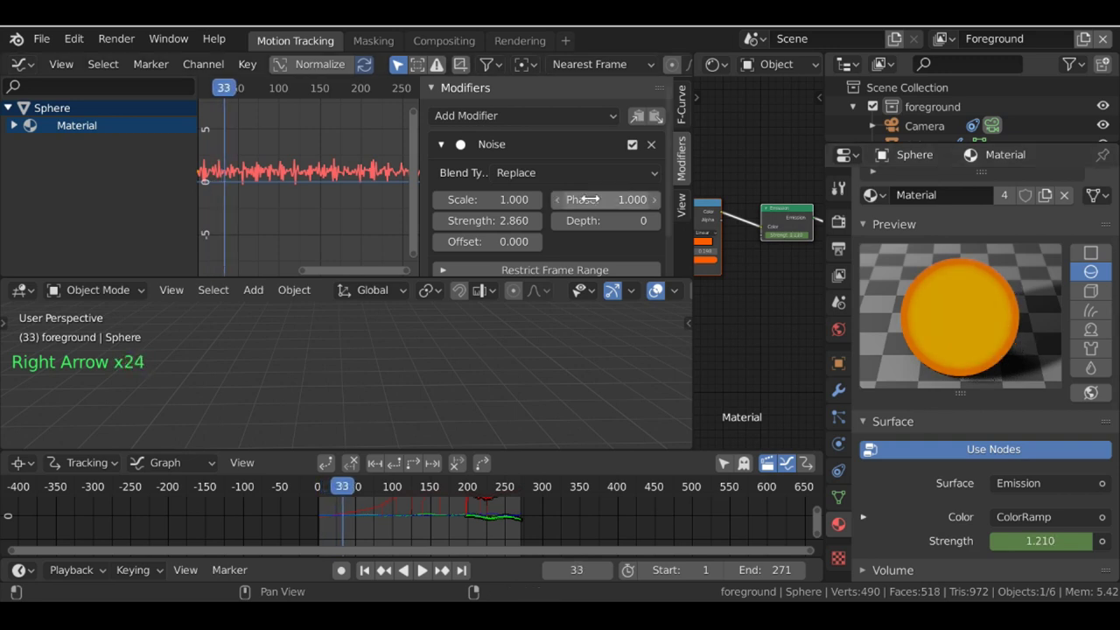
key("Left")
key("Right")
Step: Try a Noise modifier Scale of 21 on the emission strength curve and undo it
left_click(354, 208, "shift")
key("ctrl+z")
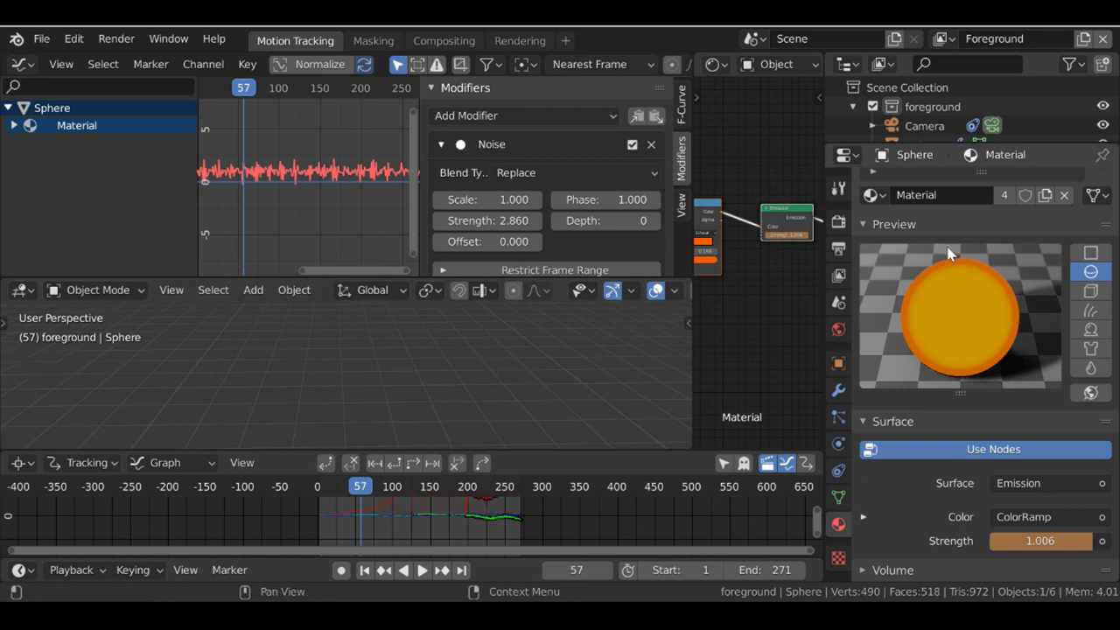
left_click_drag(480, 203, 582, 203)
key("ctrl+z")
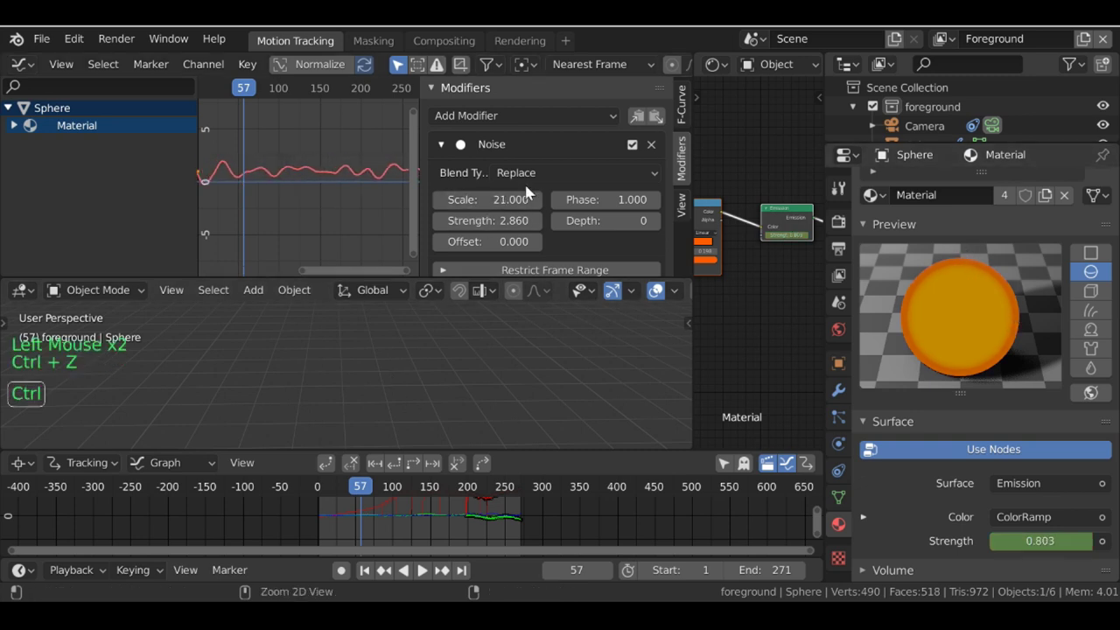
key("ctrl+z")
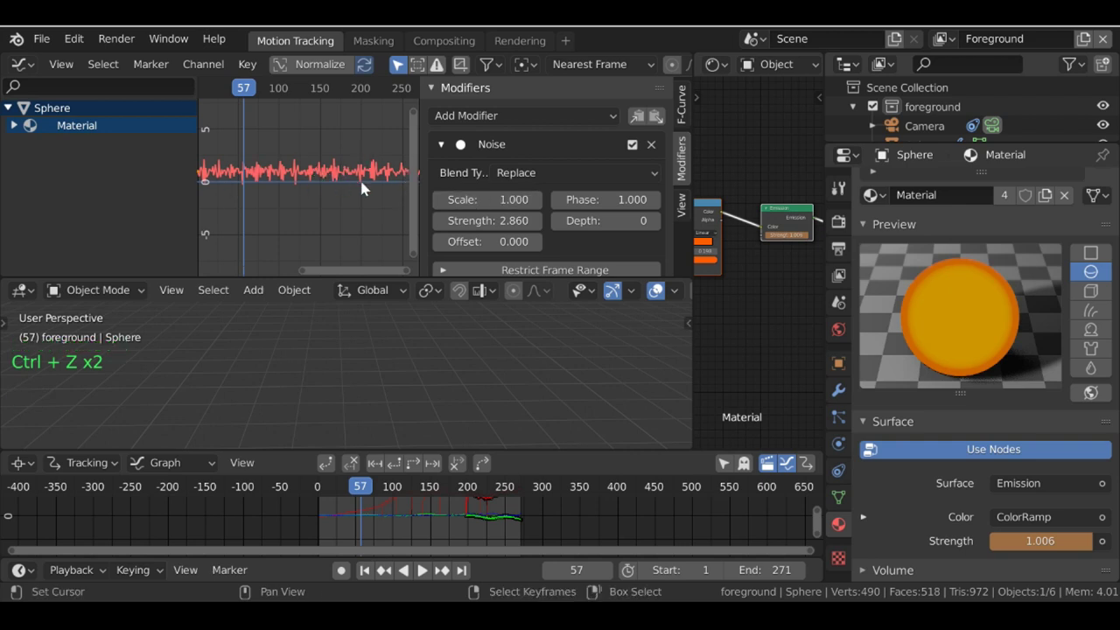
Step: Enlarge the 3D viewport slightly and duplicate the sphere along the X axis, placing the copy beside the original
scroll(412, 369, "down", 3)
left_click_drag(411, 279, 412, 259)
middle_click_drag(525, 315, 480, 345, "shift")
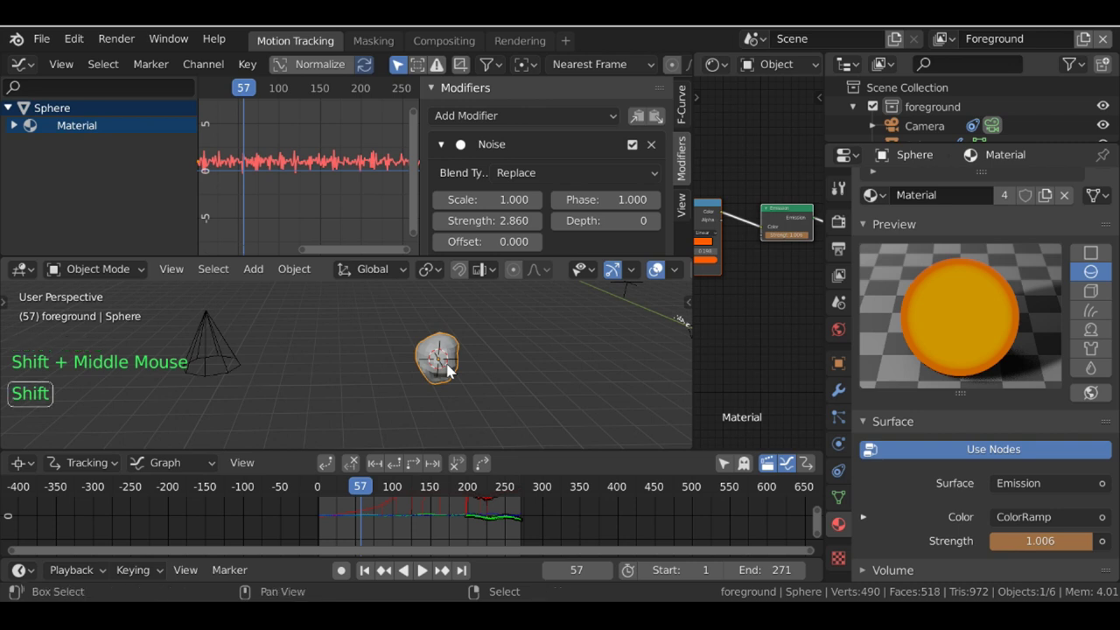
key("shift+d")
key("x")
left_click(371, 369)
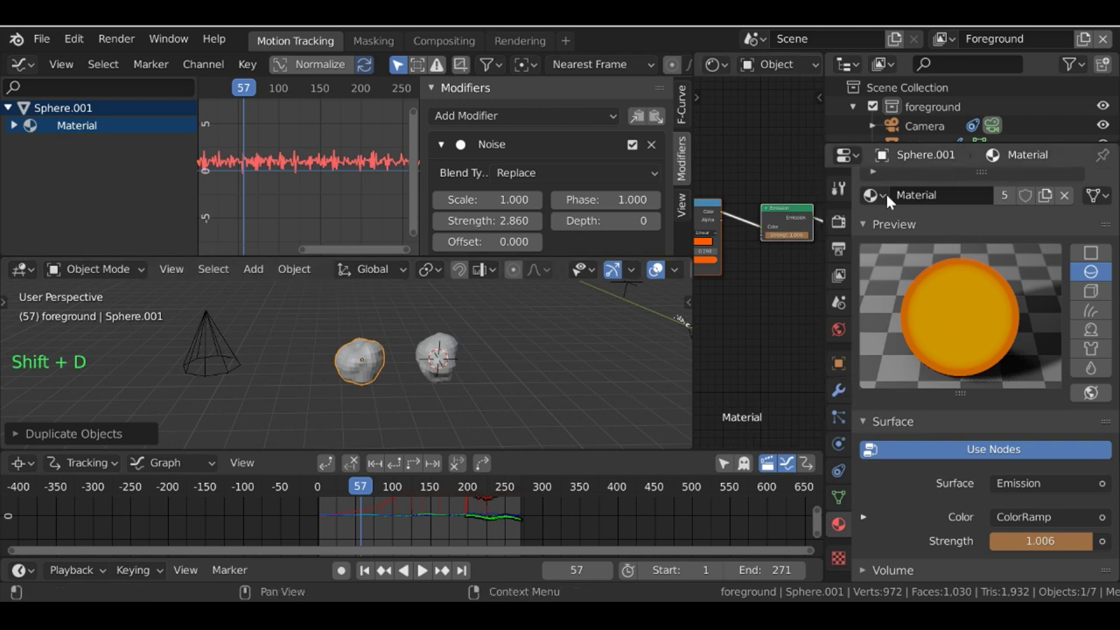
Step: Make the duplicated sphere's material single-user and set its Noise modifier Phase to 5.900
key("ctrl+z")
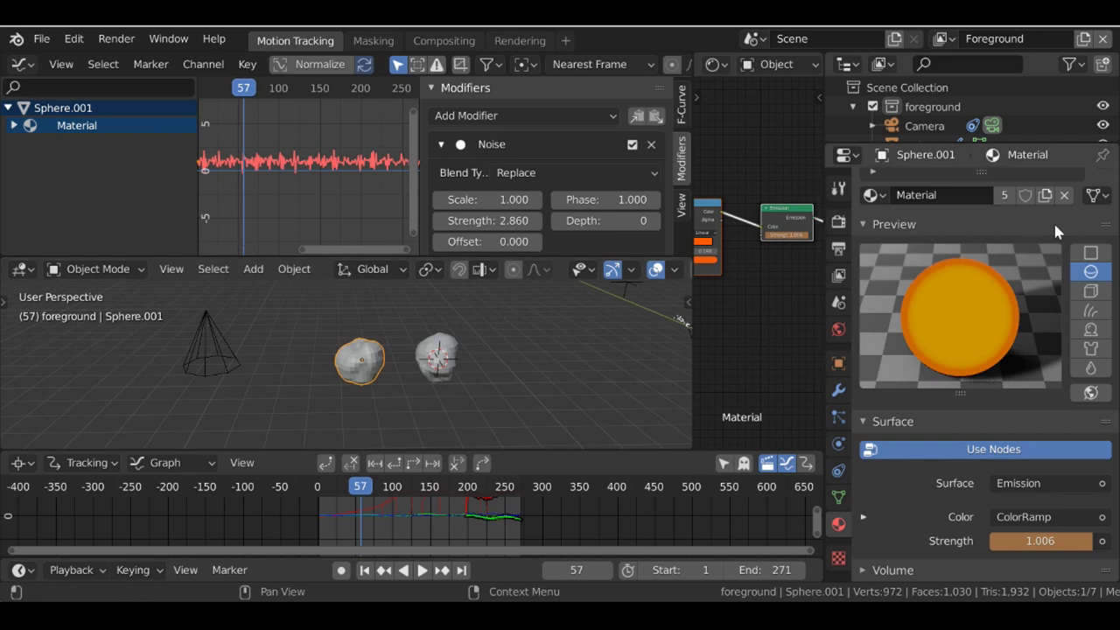
left_click(1003, 196)
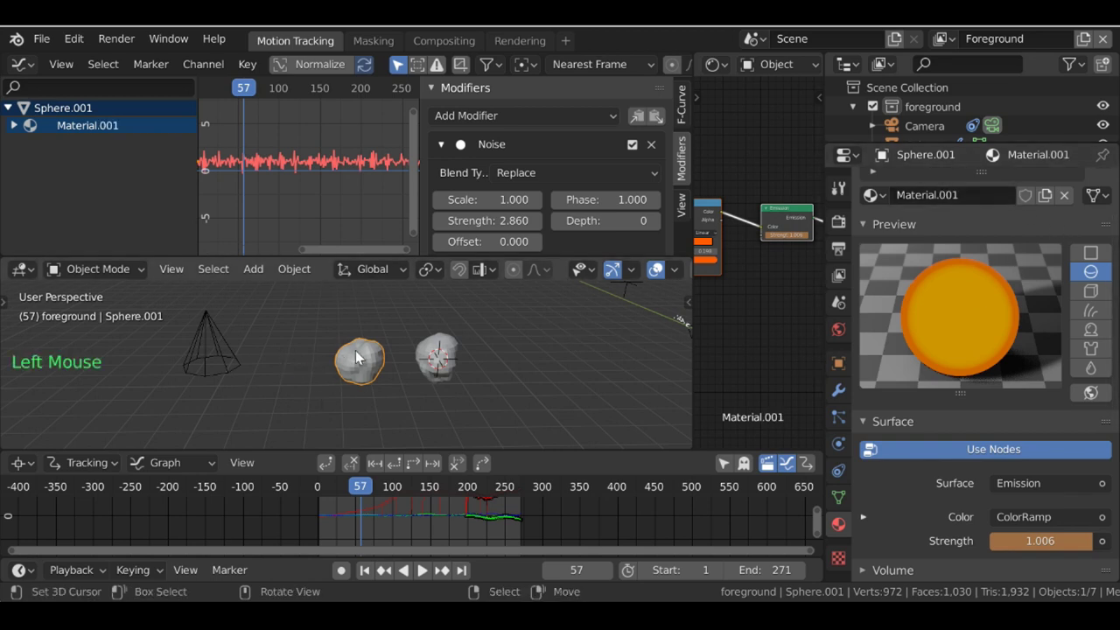
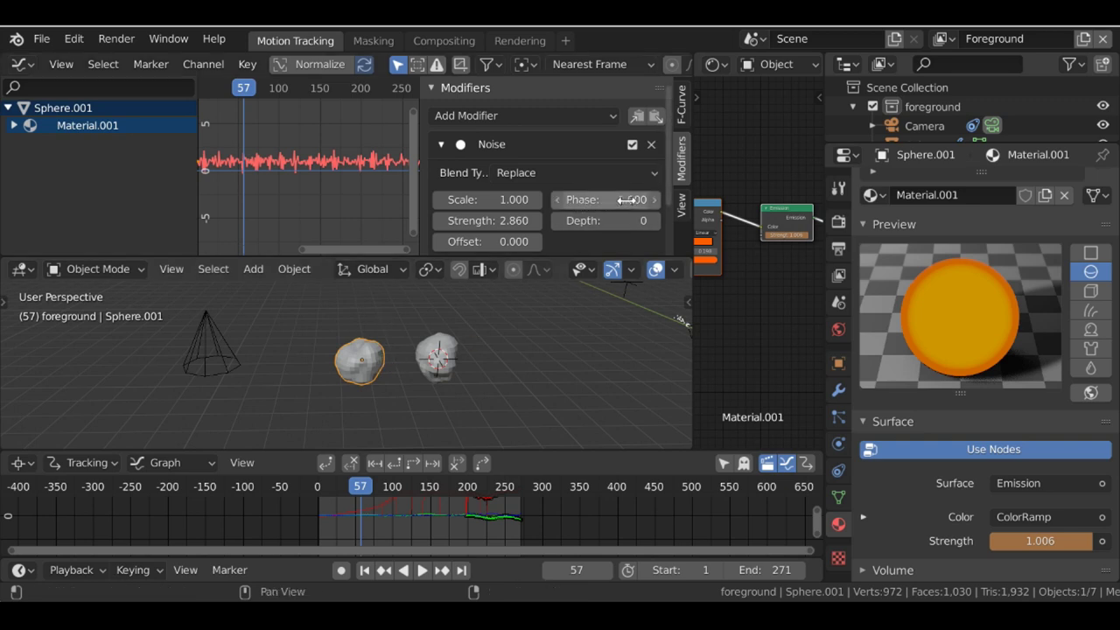
mouse_move(626, 200)
left_mouse_down()
mouse_move(674, 199)
mouse_move(626, 200)
left_mouse_up()
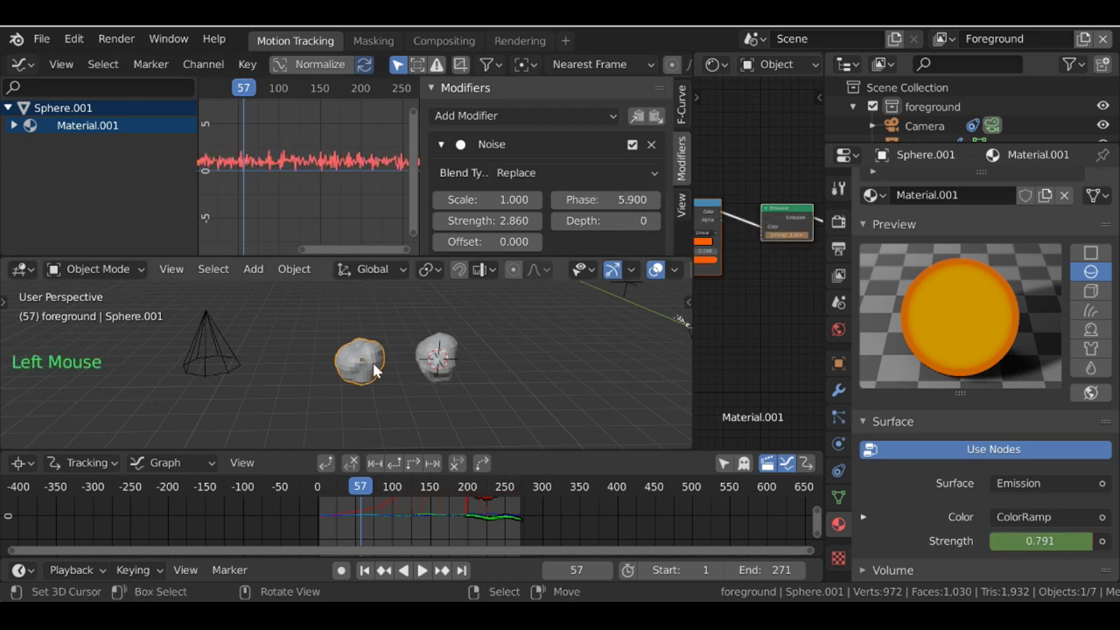
Step: Duplicate the sphere copy about 0.69 m along X and give it a single-user material with Noise Phase 12.100
key("shift+d")
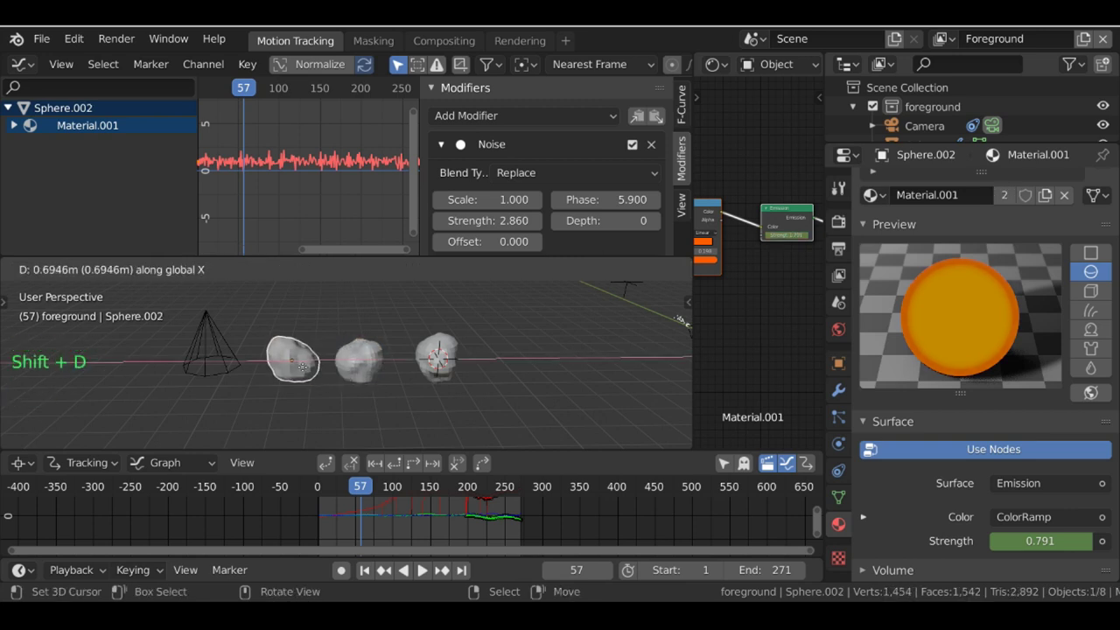
left_click(305, 374)
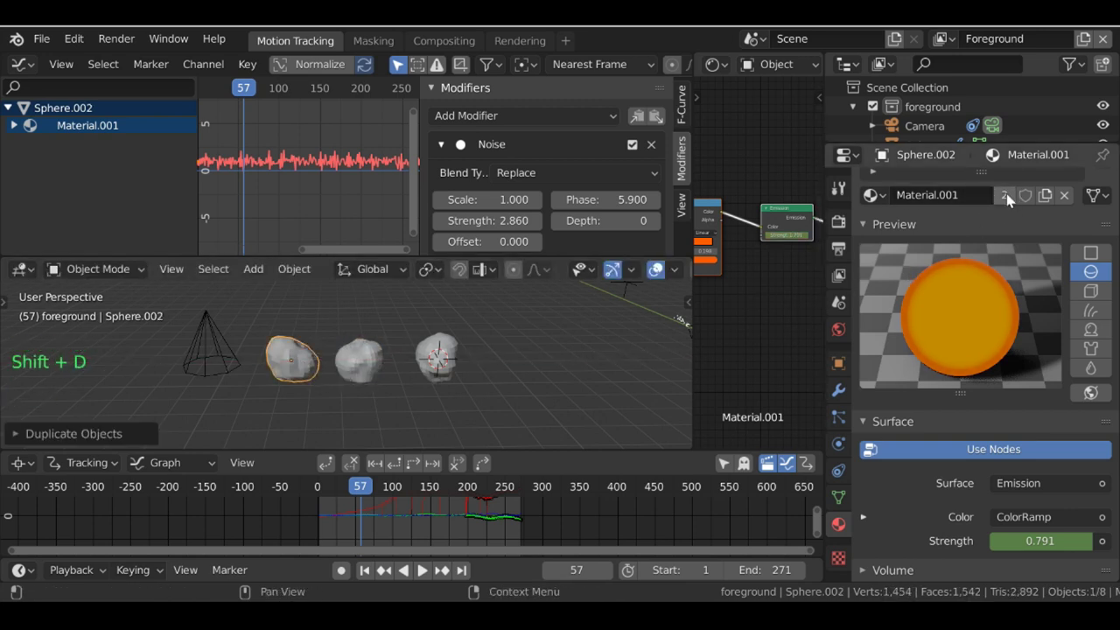
left_click(1008, 195)
left_click_drag(607, 199, 652, 199)
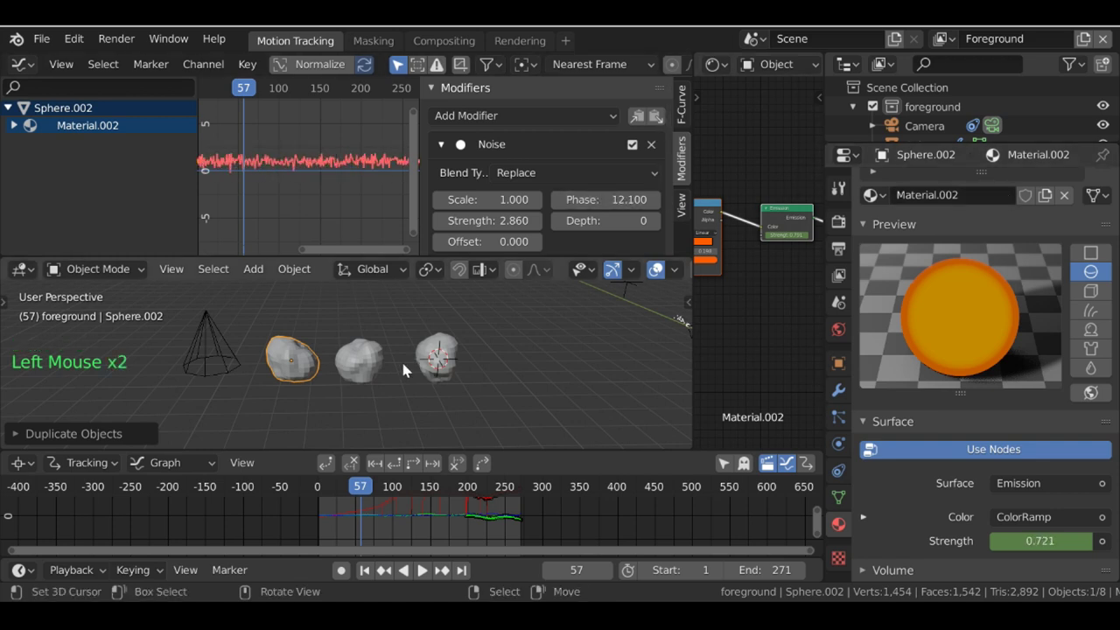
Step: Add a fourth sphere to the row by duplication and give it a single-user material with Noise Phase 16.600
key("shift+d")
left_click(171, 366)
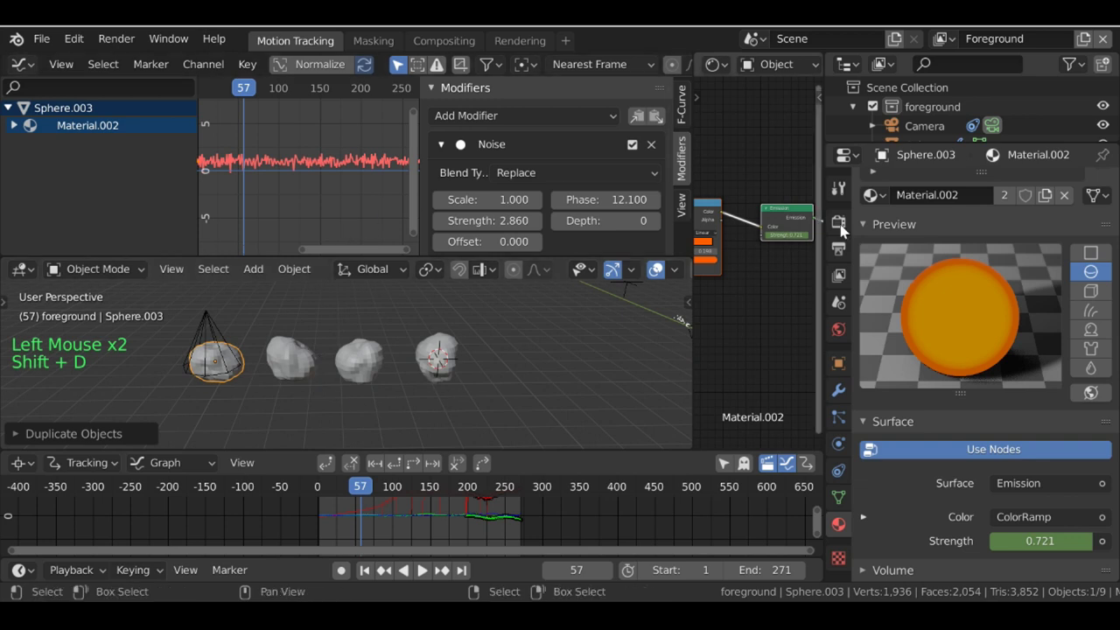
left_click(1006, 196)
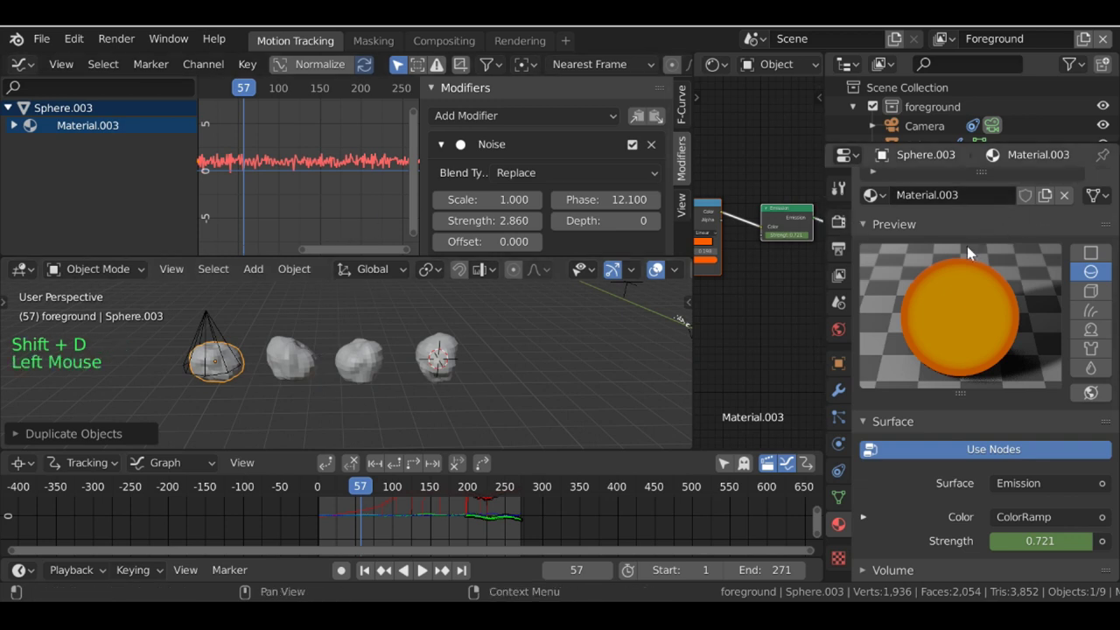
left_click_drag(604, 200, 656, 199)
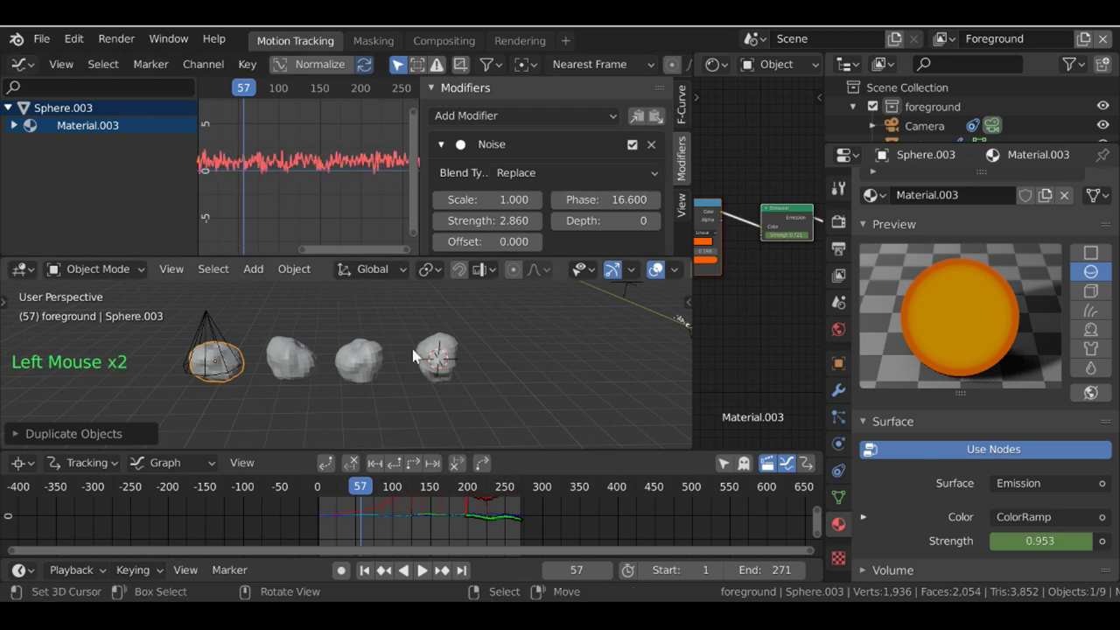
Step: Select all four spheres and duplicate them upward along the Z axis to form a second row
right_click(439, 359)
right_click(364, 367, "shift")
right_click(269, 371, "shift")
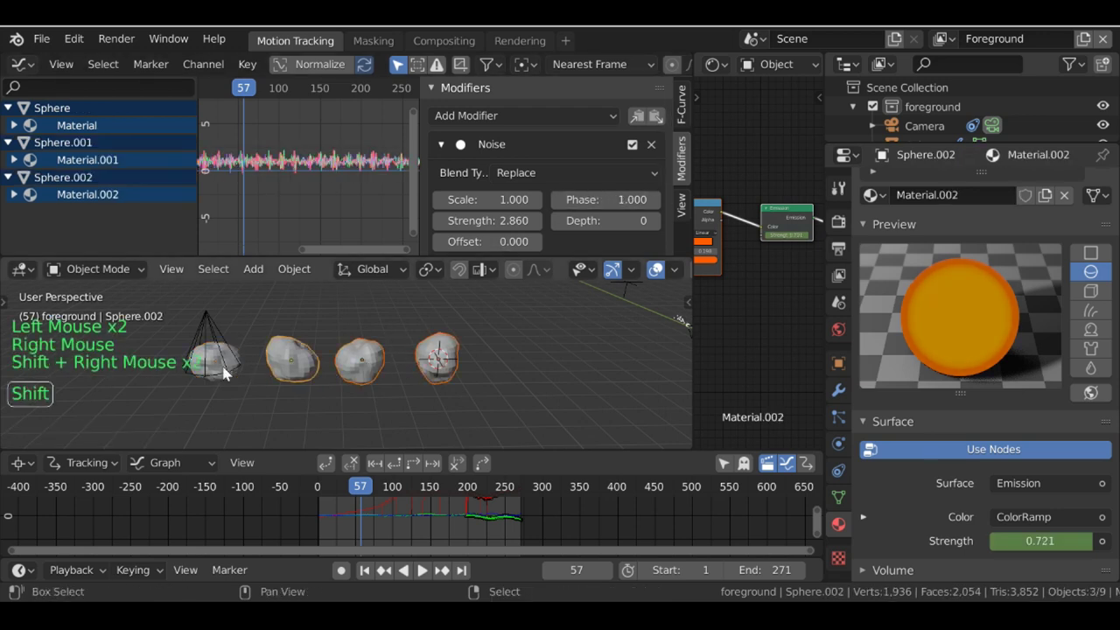
right_click(226, 373, "shift")
scroll(297, 381, "down", 2)
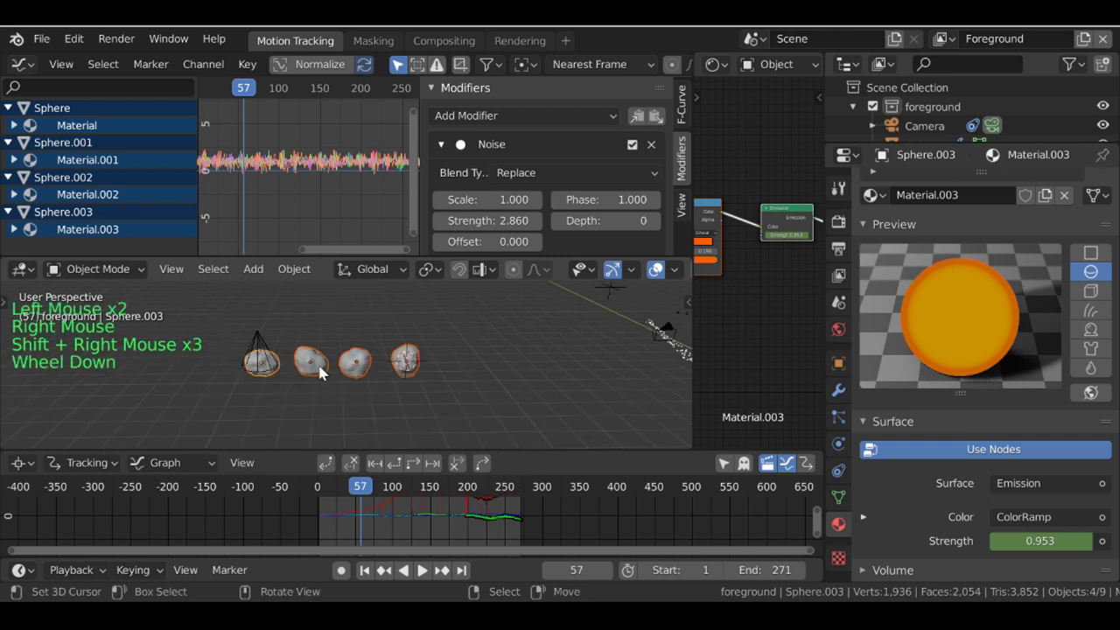
key("shift+d")
key("z")
left_click(319, 324)
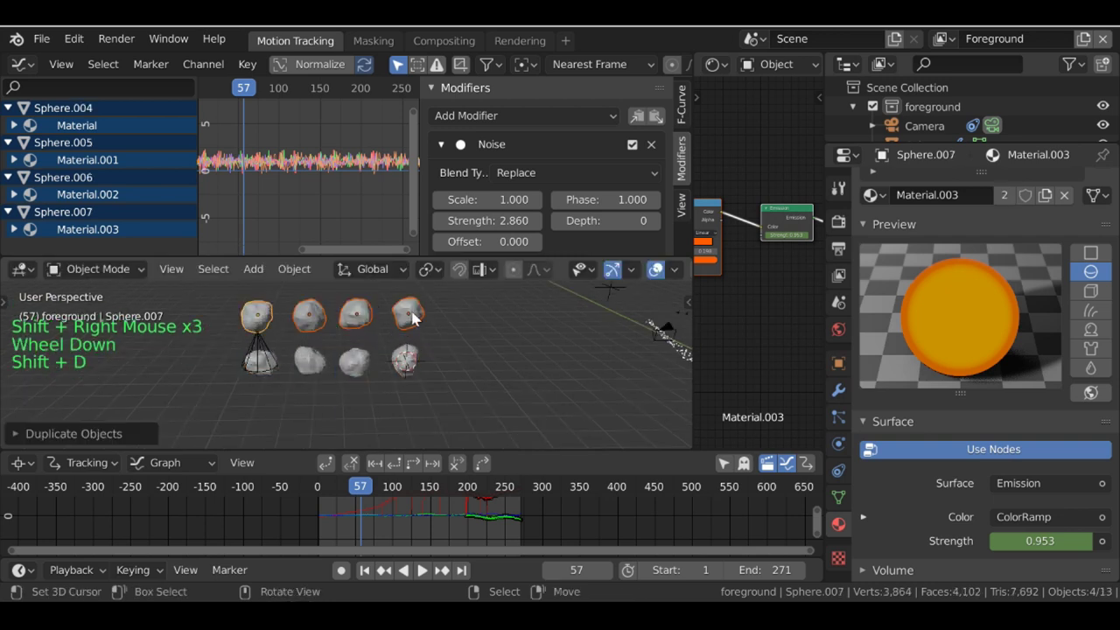
Step: Give the upper-row spheres, except the one above the cone-shaped wireframe, their own single-user material copies
right_click(408, 312)
right_click(354, 312)
double_click(1004, 195)
right_click(309, 315)
left_click(1026, 194)
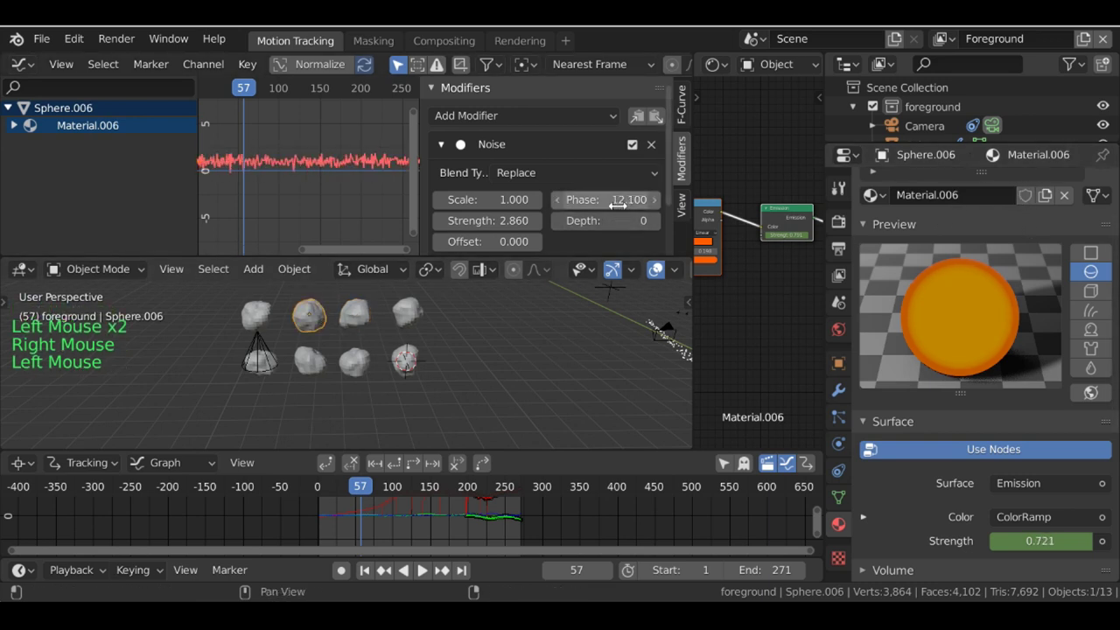
Step: Make the material of the upper sphere above the cone-shaped wireframe single-user and set its Noise Phase to 104
right_click(257, 313)
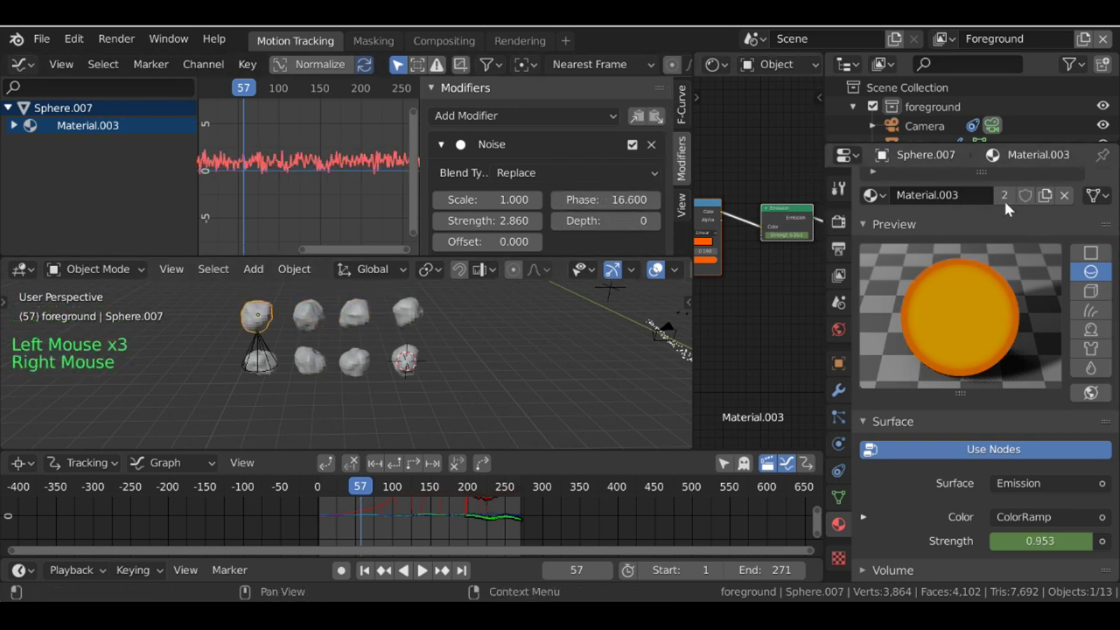
left_click(1026, 194)
left_click(1026, 194)
middle_click_drag(341, 377, 396, 373)
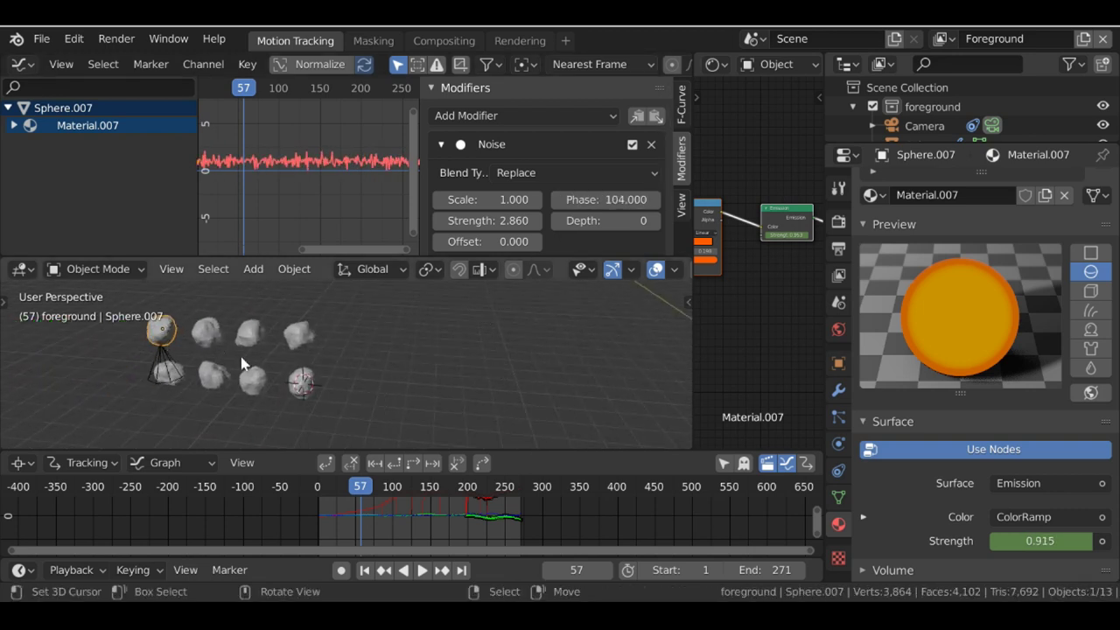
Step: Join the Graph Editor and node editor areas into the 3D viewport, leaving one large viewport
right_click(420, 138)
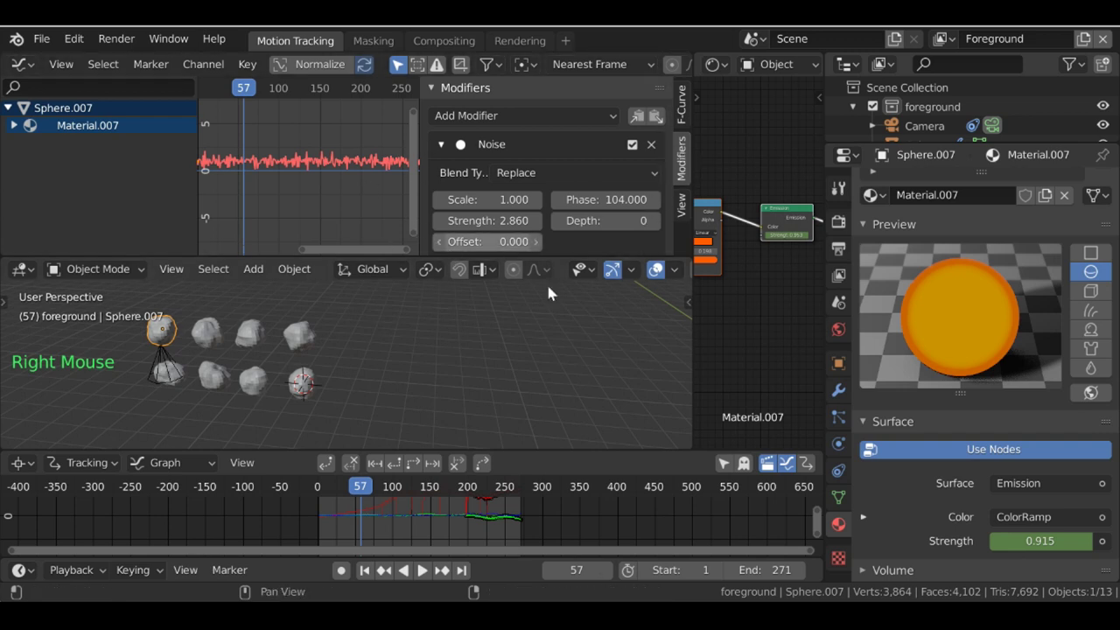
right_click(438, 254)
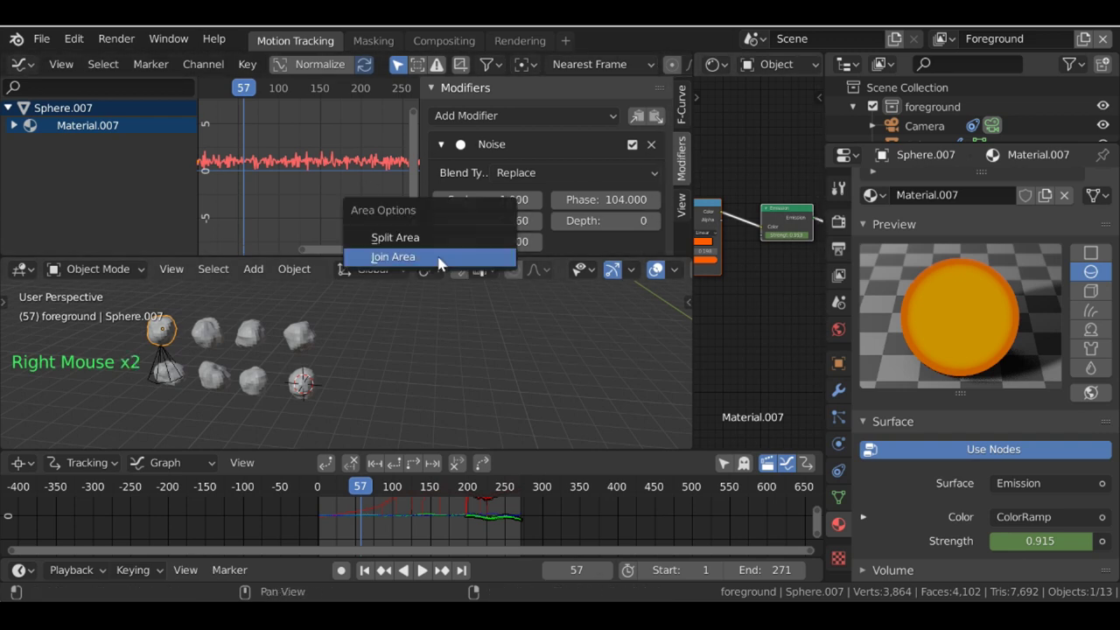
left_click(440, 260)
left_click(442, 157)
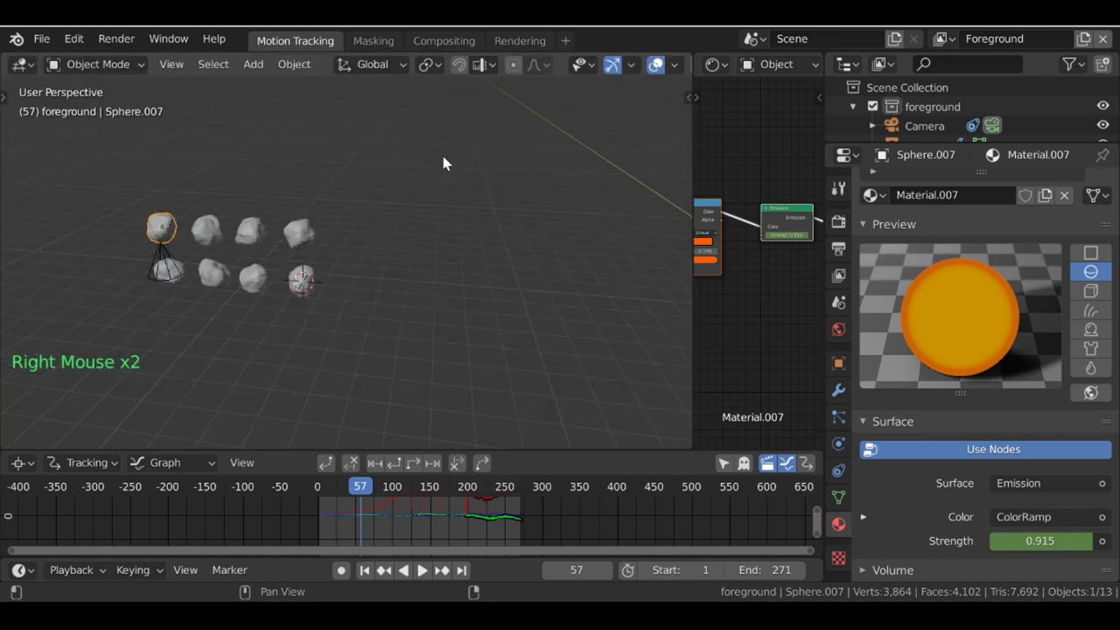
right_click(691, 148)
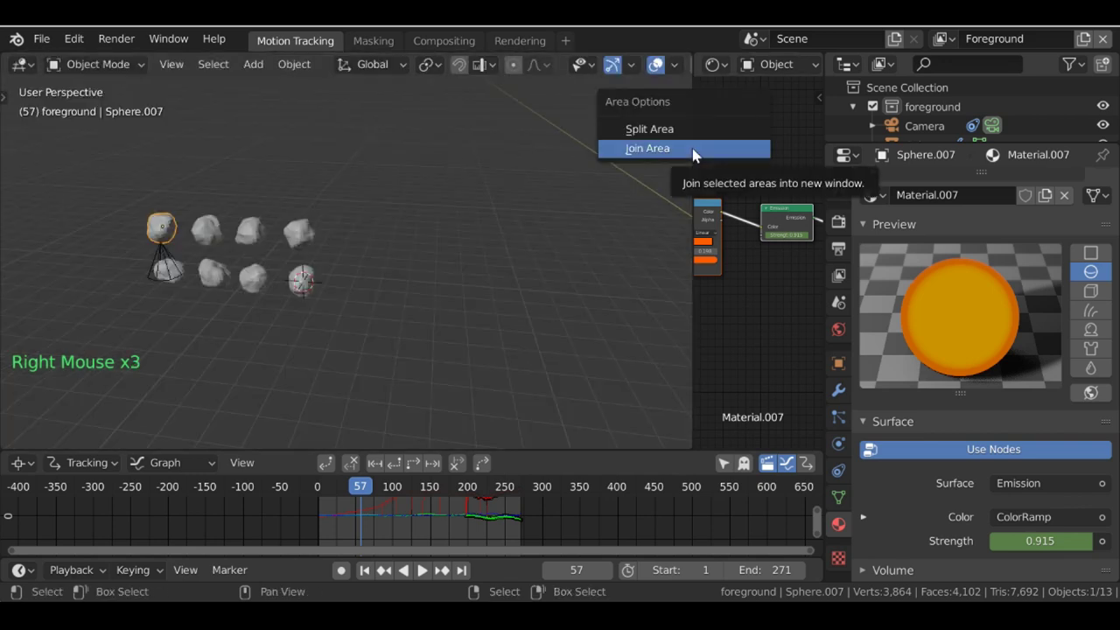
left_click(692, 149)
left_click(800, 150)
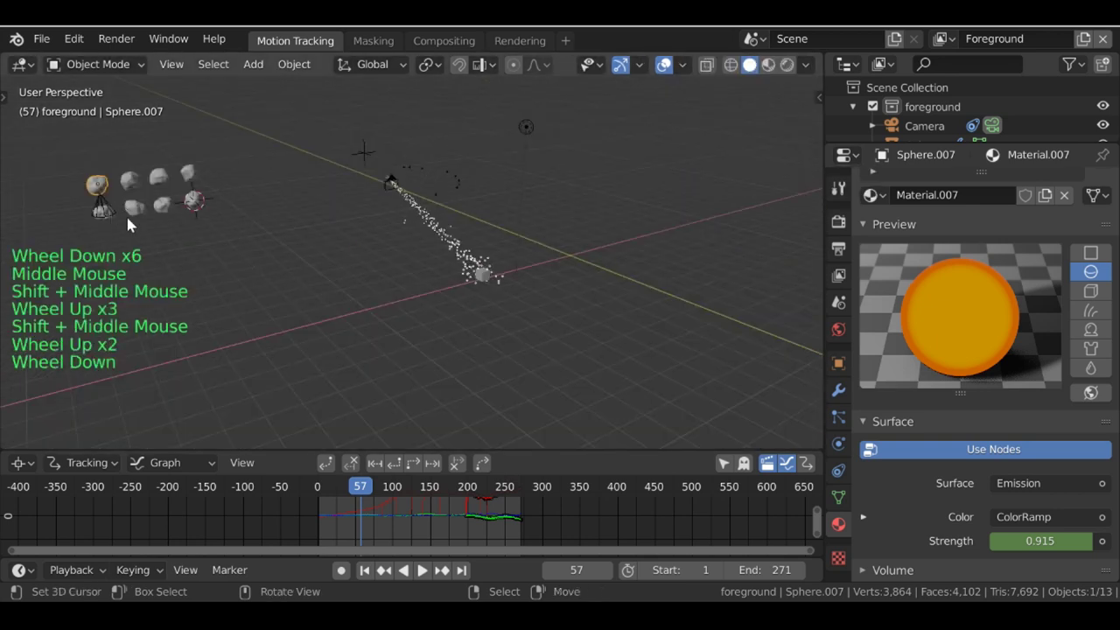
scroll(128, 226, "up", 1)
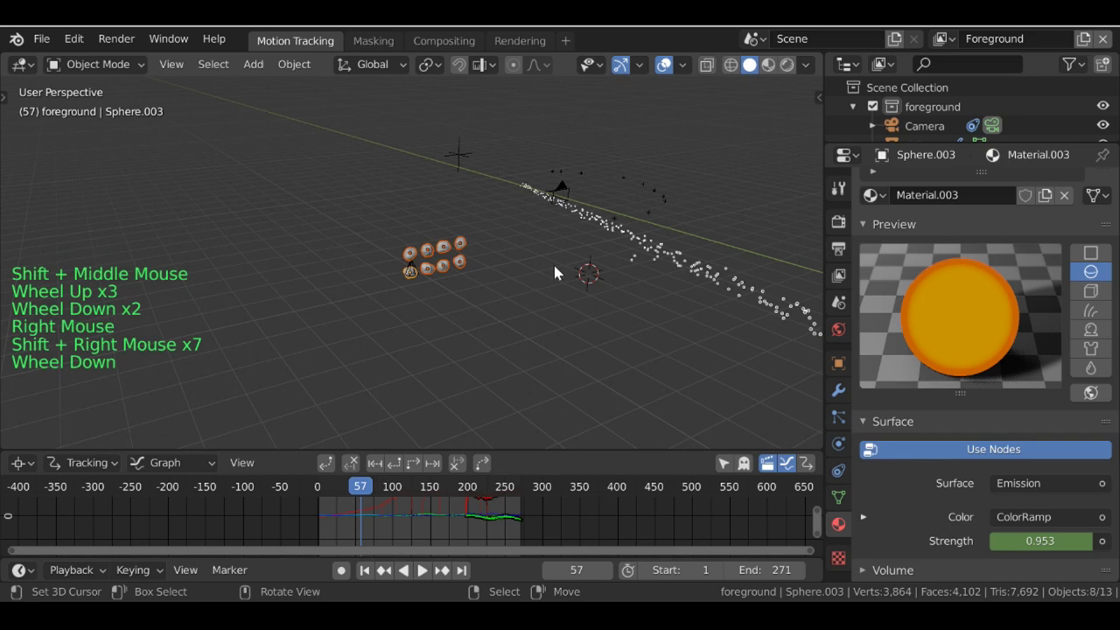
Step: Group the eight selected spheres into a new collection named Fireflies
middle_click_drag(554, 267, 413, 267)
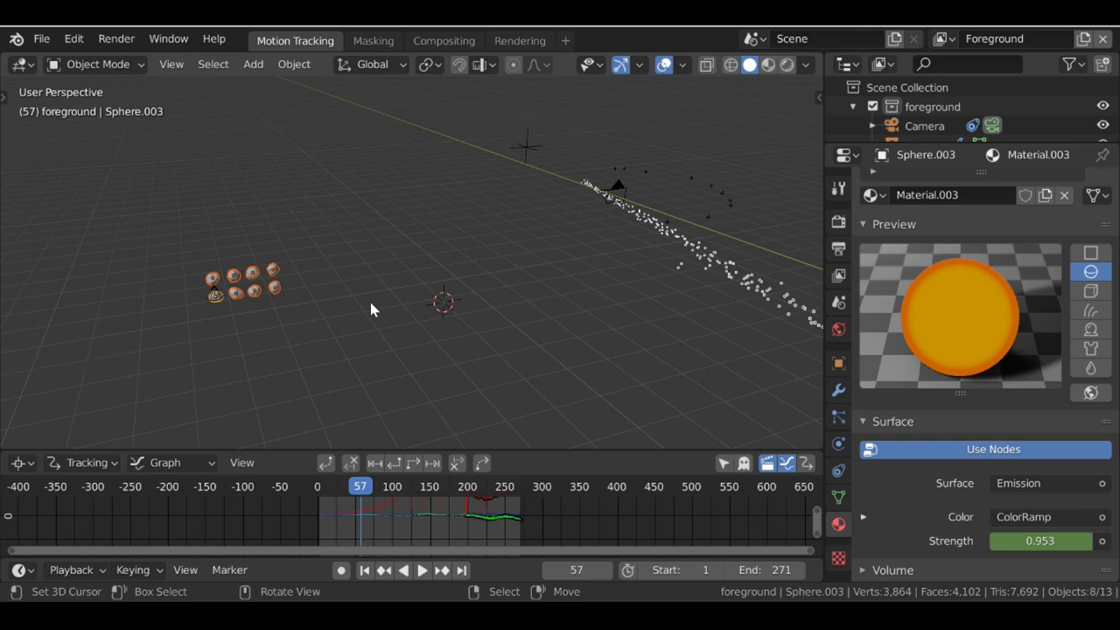
key("ctrl")
key("ctrl+g")
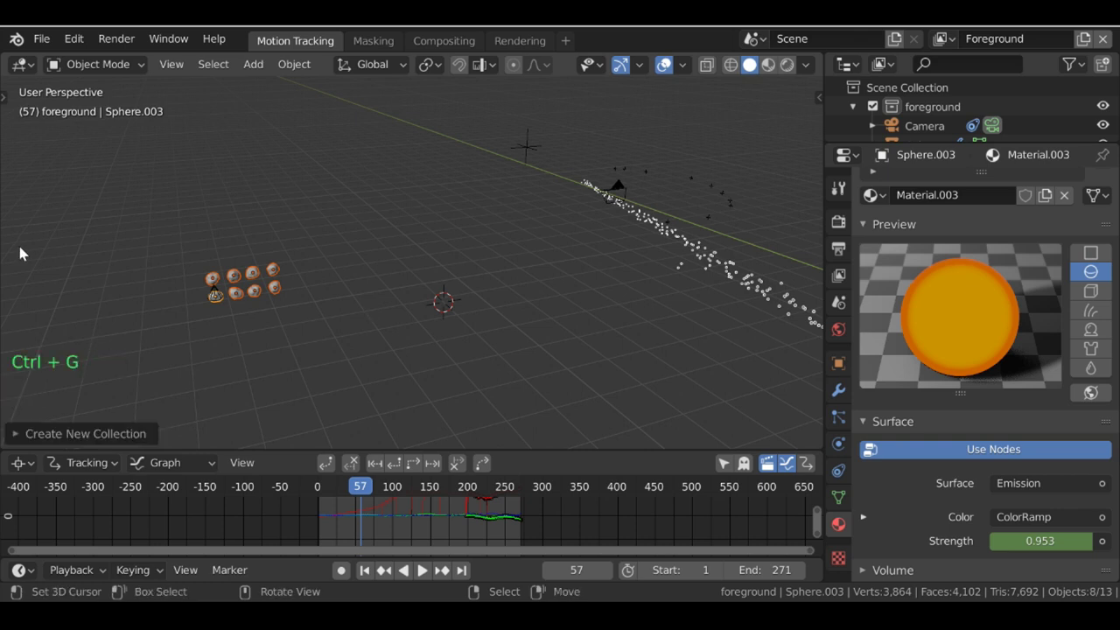
left_click(15, 438)
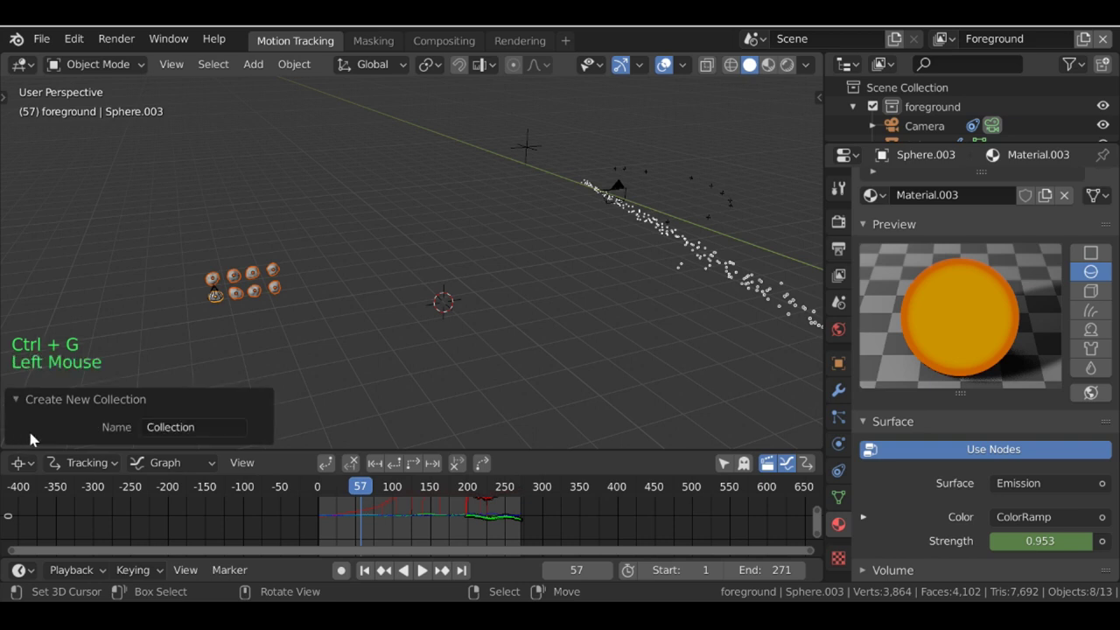
left_click(182, 427)
type("Fireflies")
key("Return")
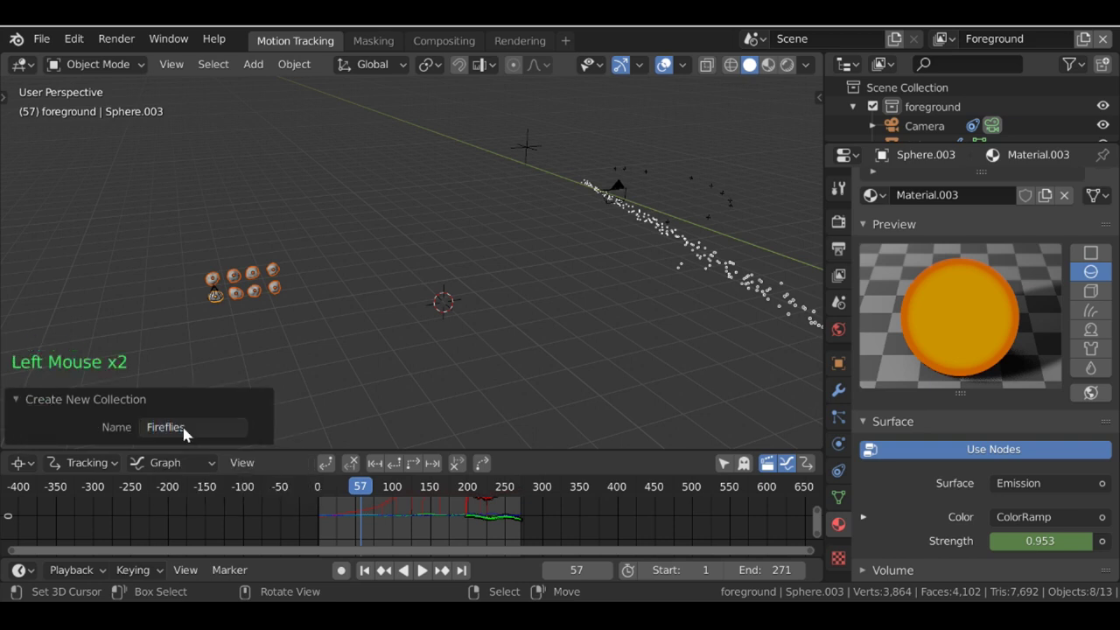
Step: Select the cube emitter and set its boid particle system to render as Collection
middle_click_drag(396, 292, 265, 274, "shift")
scroll(265, 274, "down", 2)
middle_click_drag(630, 394, 473, 358, "shift")
right_click(644, 359)
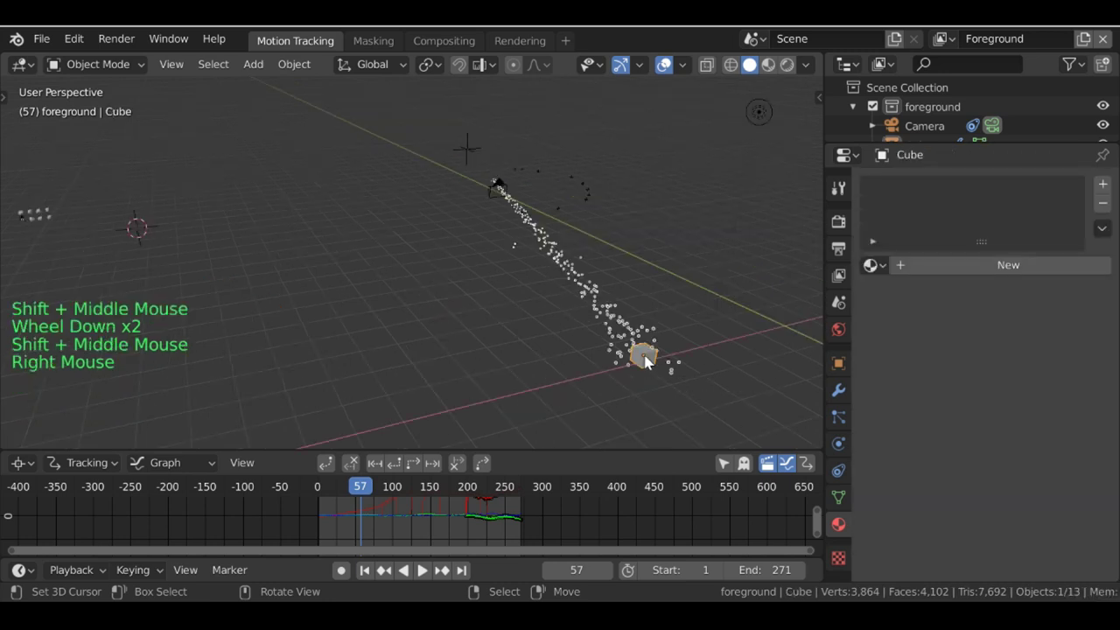
left_click(839, 418)
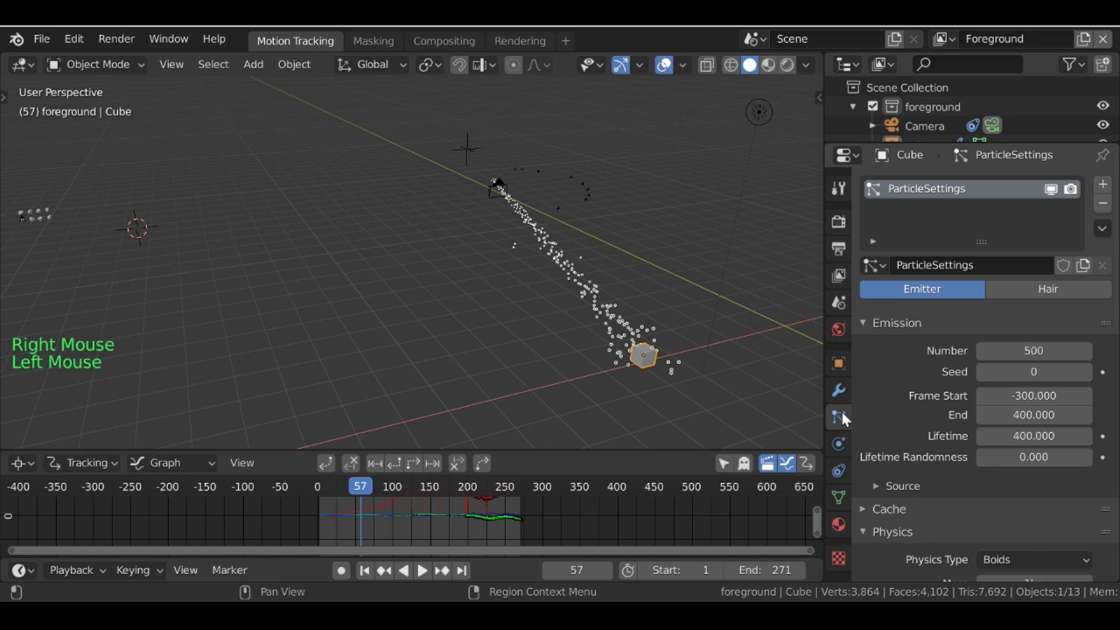
scroll(1028, 334, "down", 20)
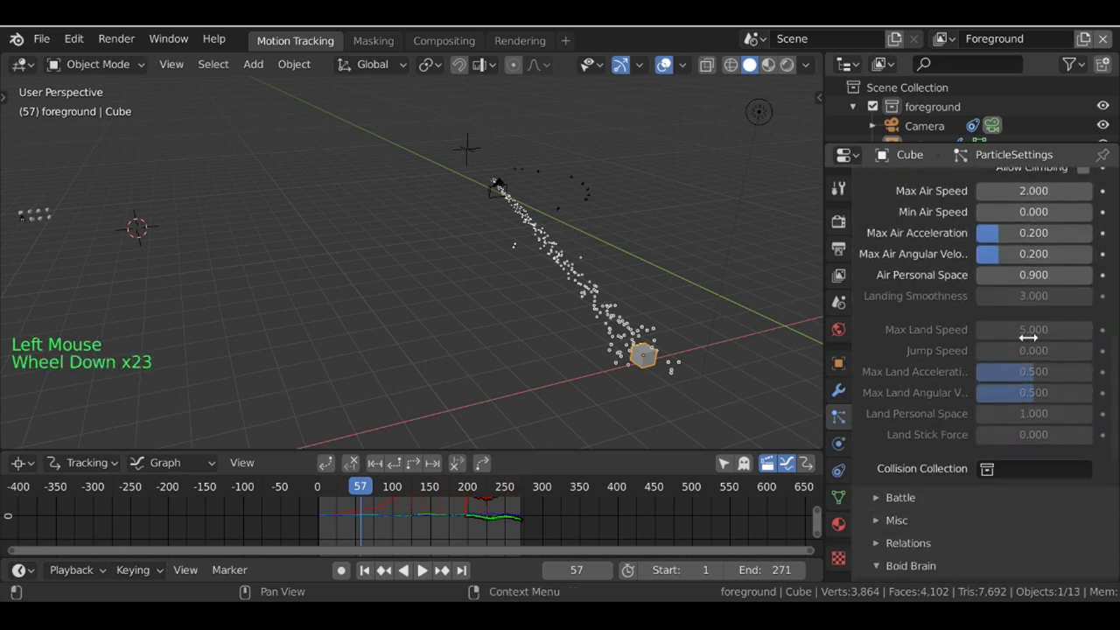
scroll(1028, 334, "down", 20)
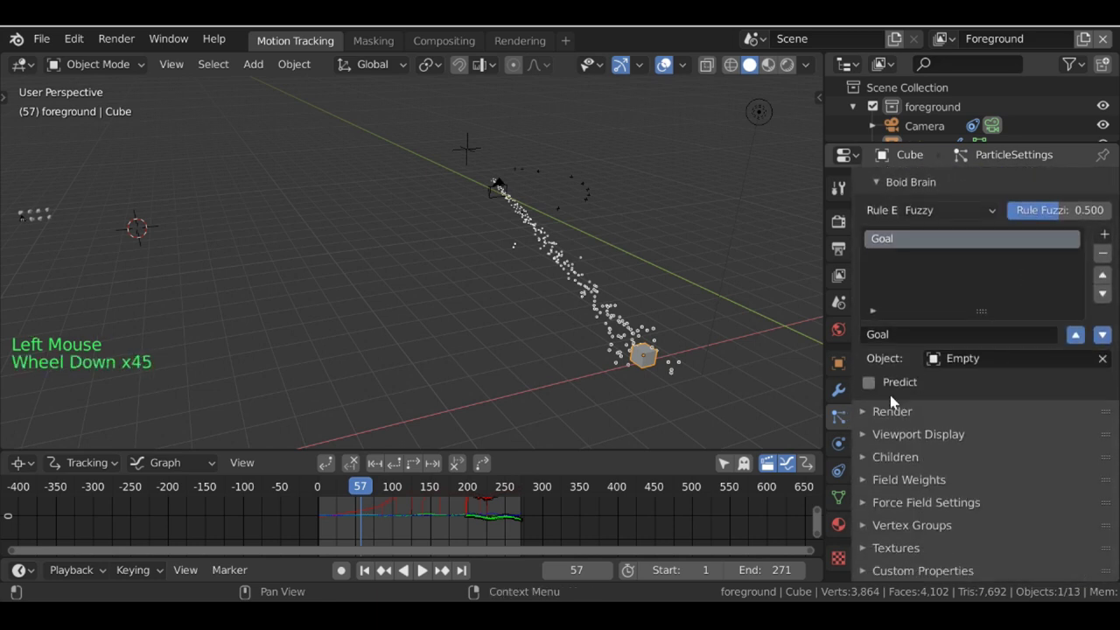
left_click(867, 415)
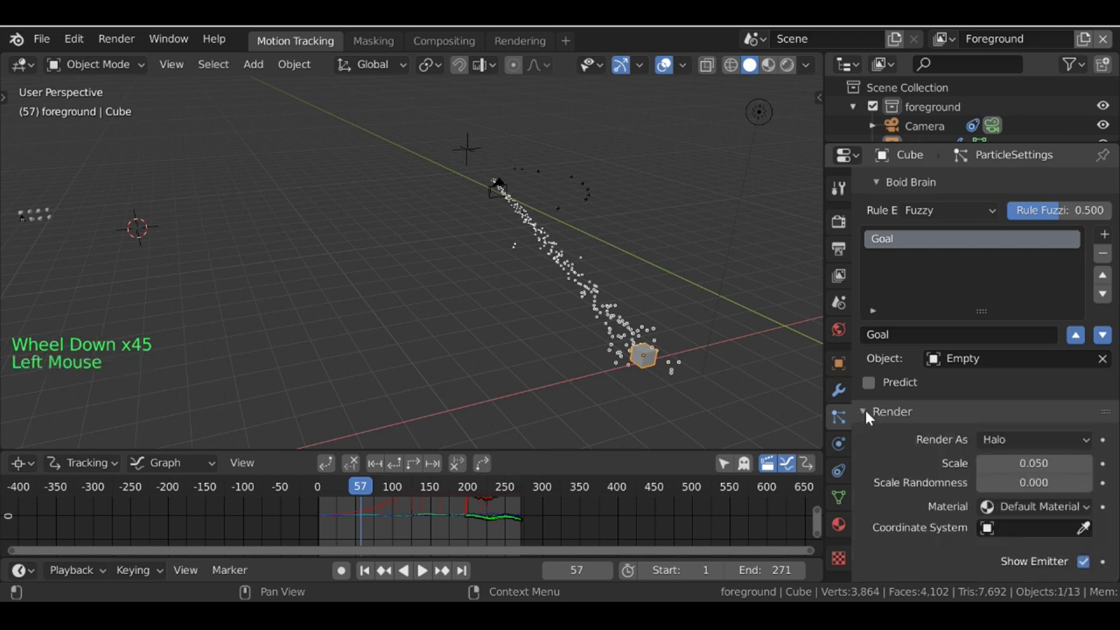
scroll(880, 417, "down", 3)
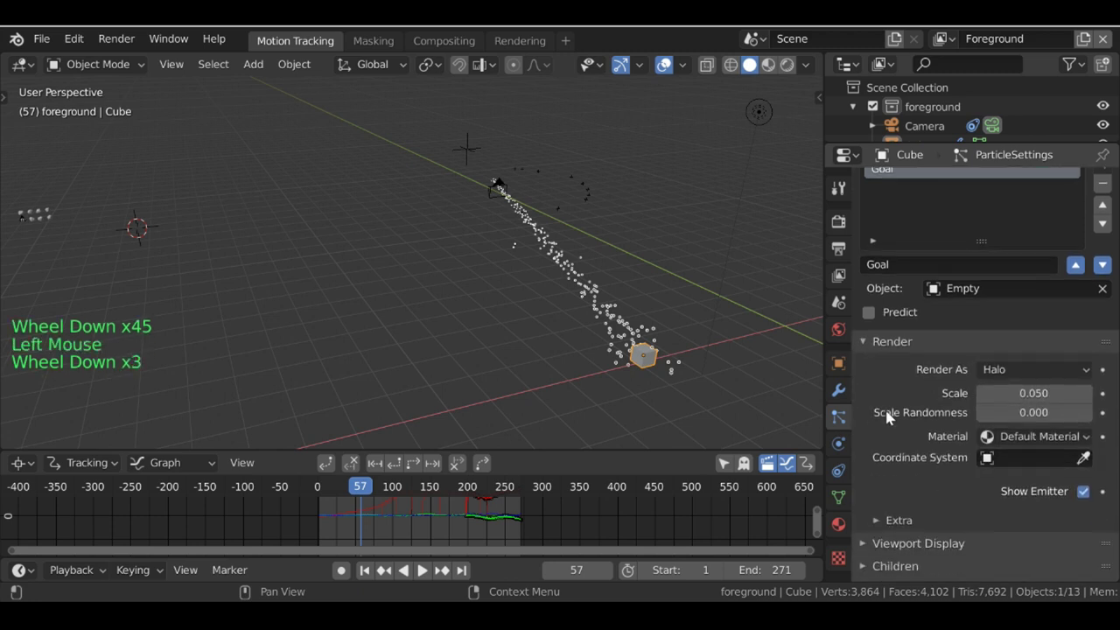
left_click(1036, 373)
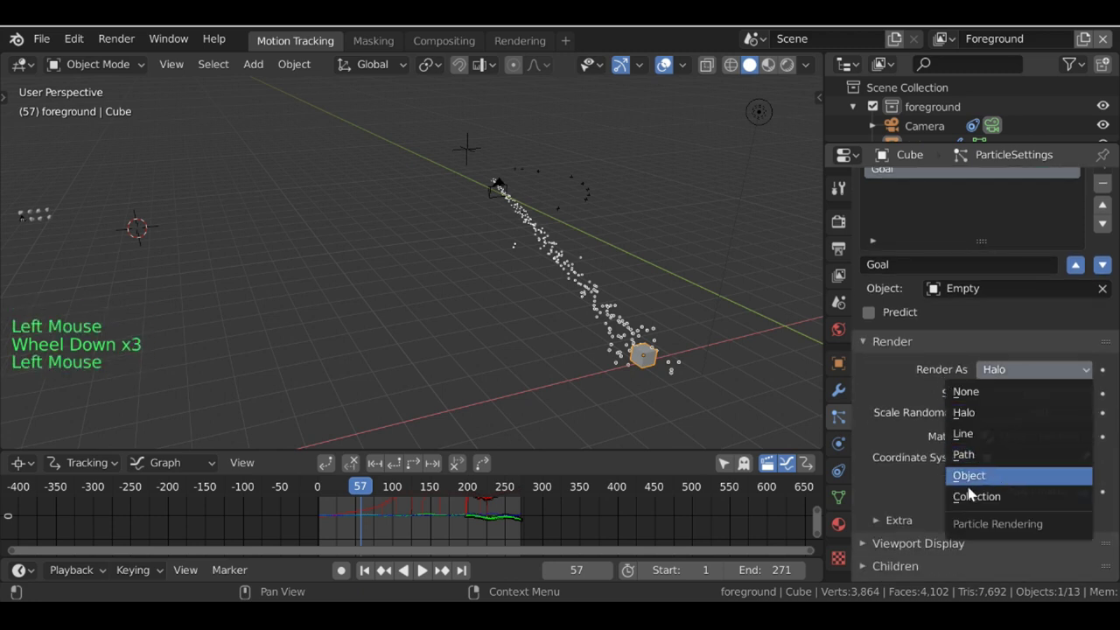
left_click(1014, 492)
Step: Assign the Fireflies collection as the instance collection for the cube's particles
scroll(1012, 481, "down", 3)
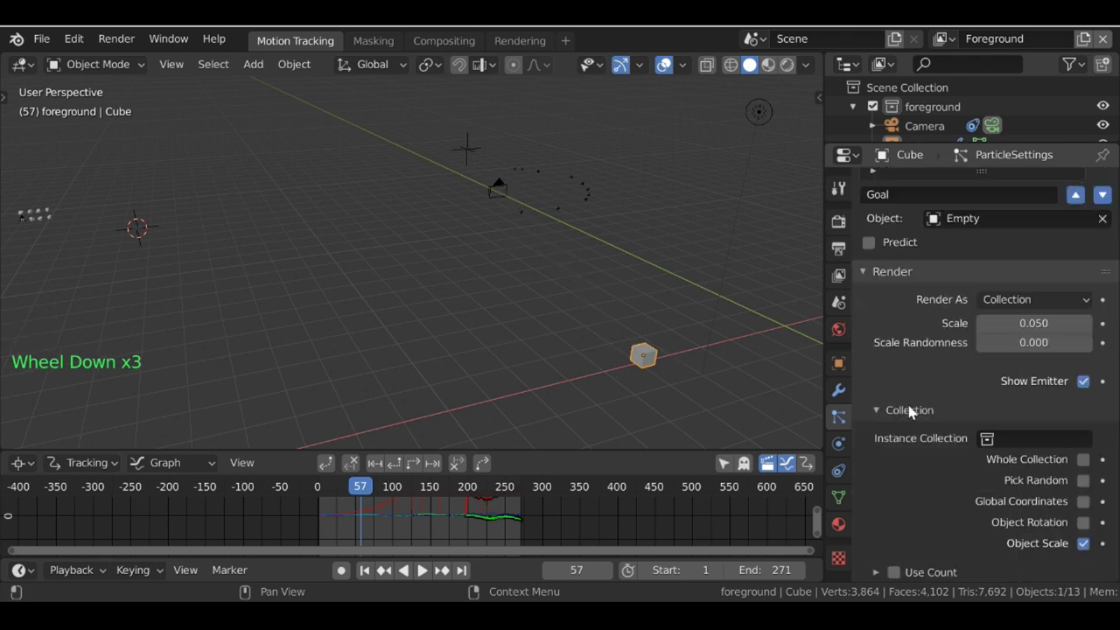
left_click(1009, 438)
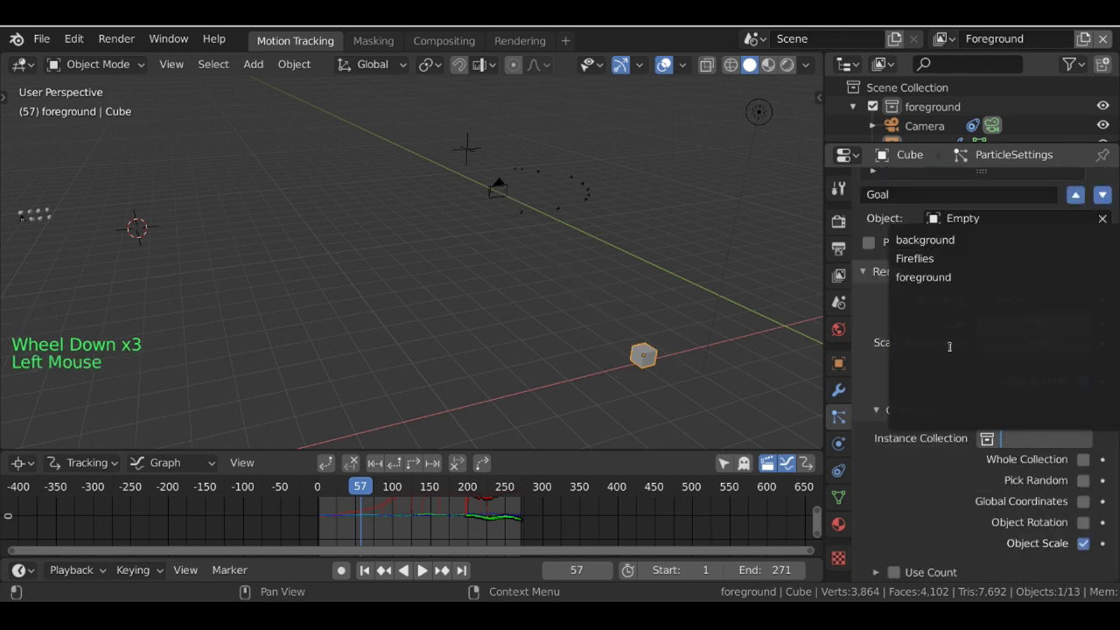
left_click(936, 258)
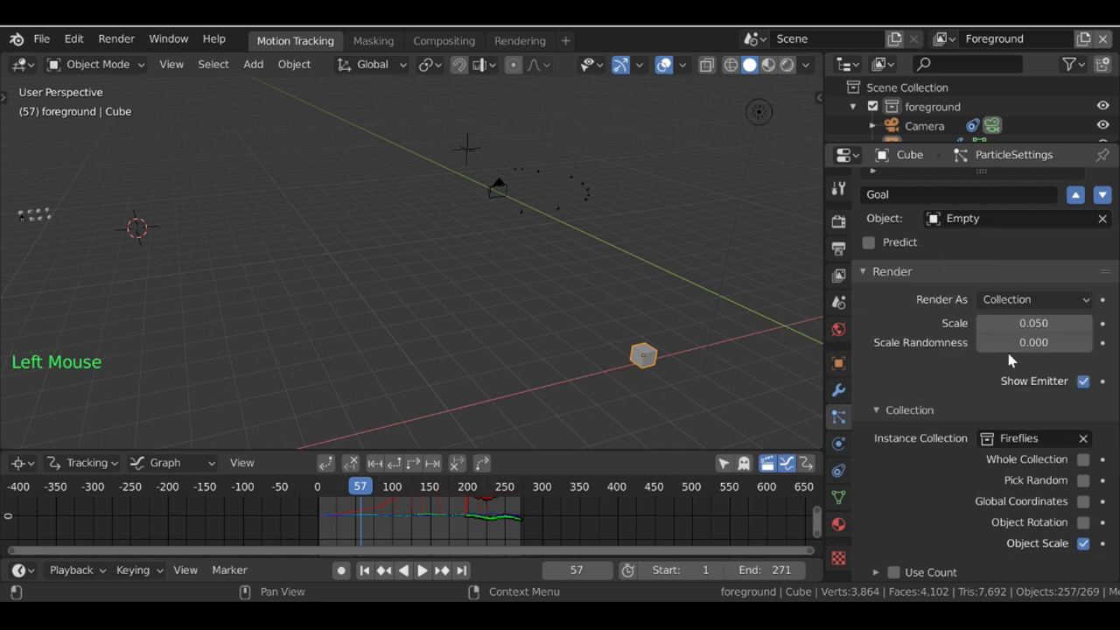
Step: Play the animation from frame 1 in the camera view to check the particles against the sunset footage
key("KP_0")
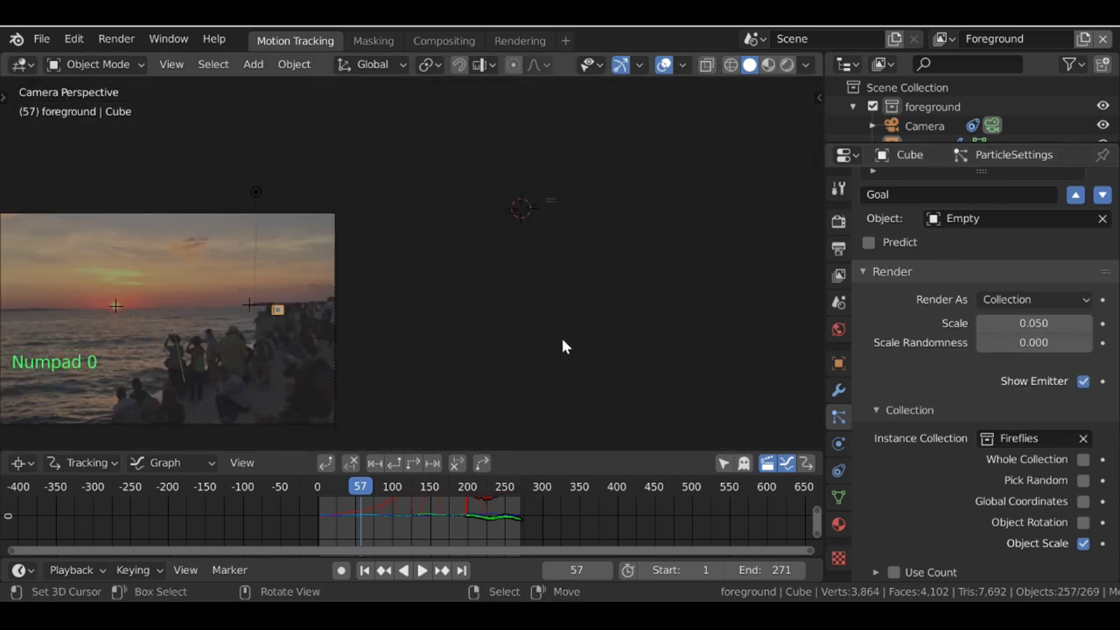
middle_click_drag(318, 333, 580, 247, "shift")
scroll(580, 247, "up", 3)
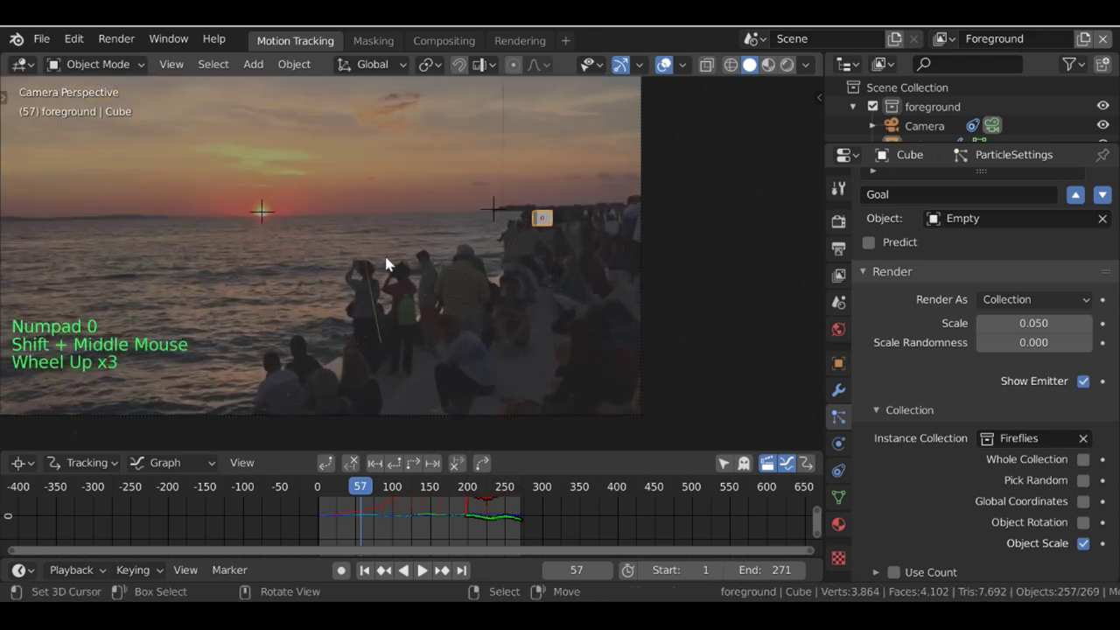
left_click(365, 569)
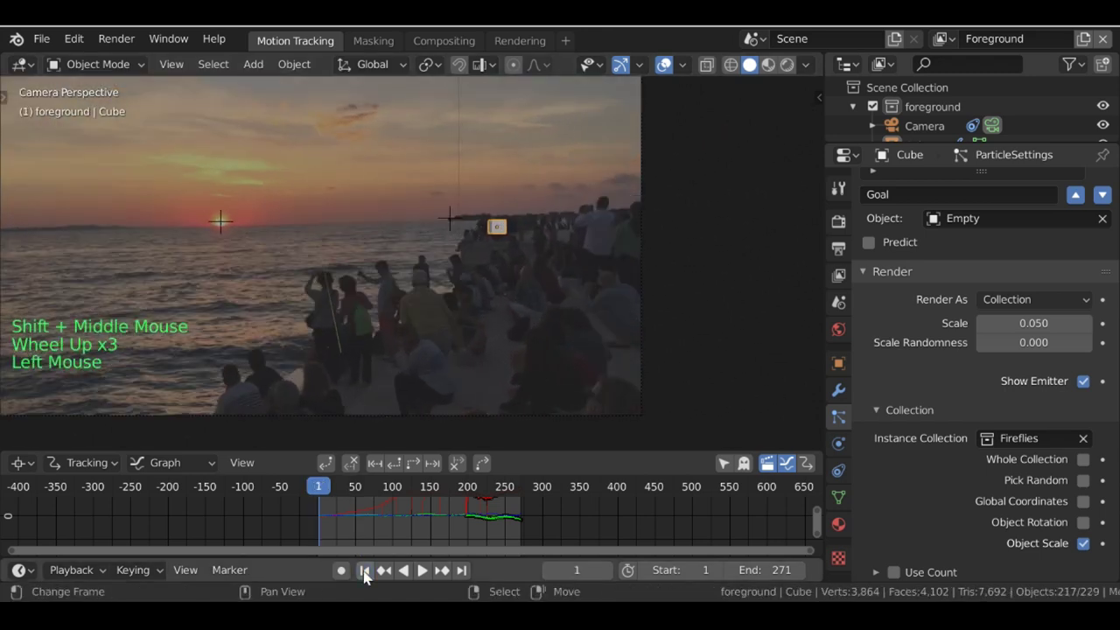
right_click(500, 229)
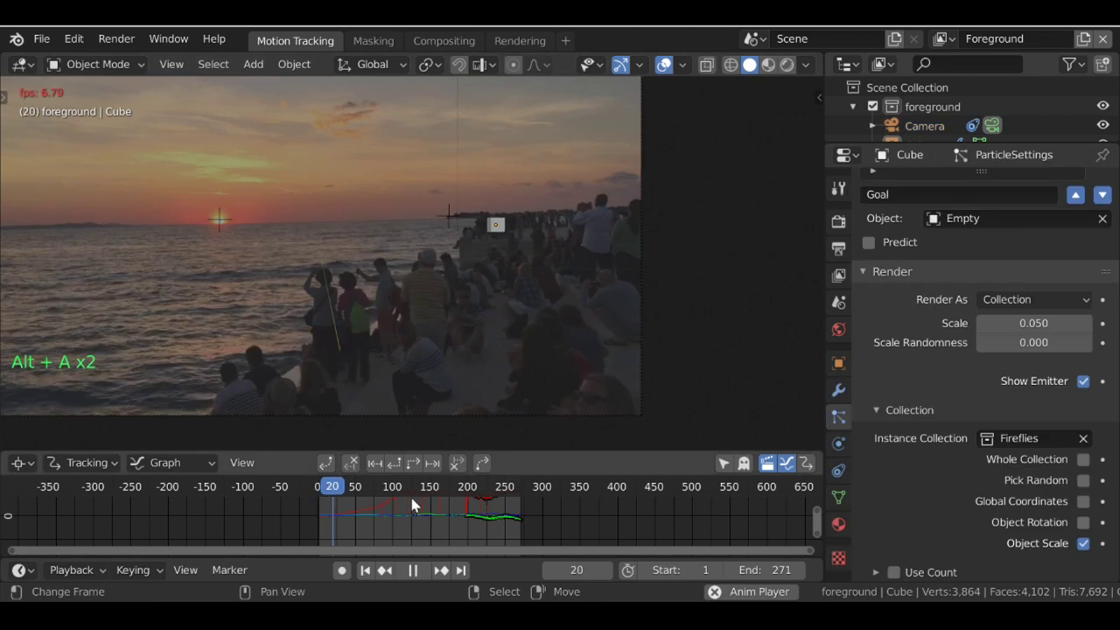
right_click(508, 228)
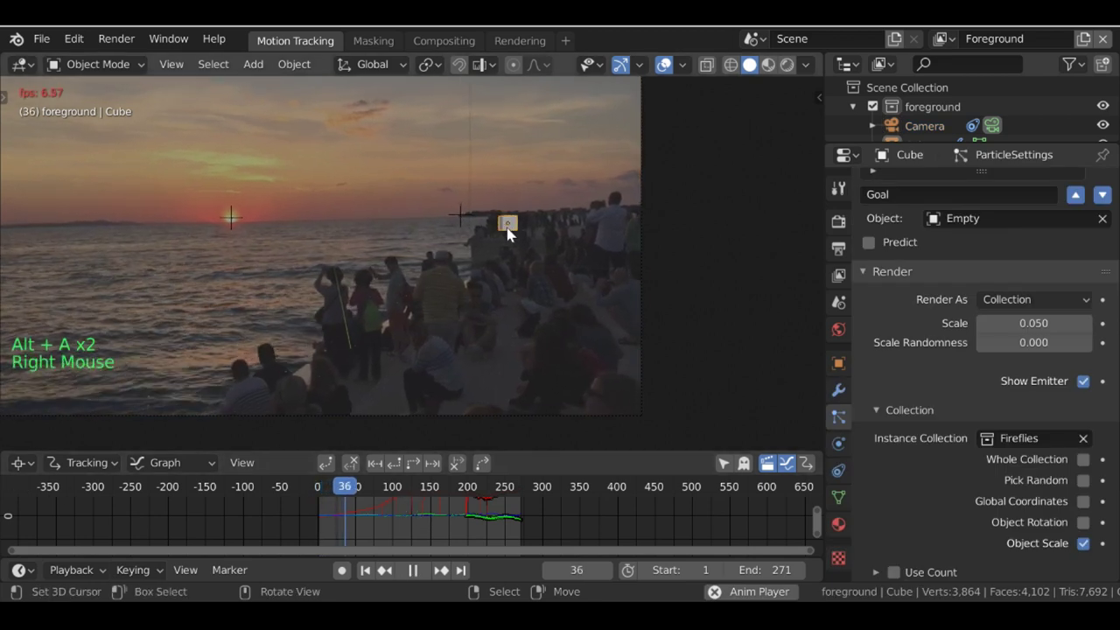
left_click(412, 570)
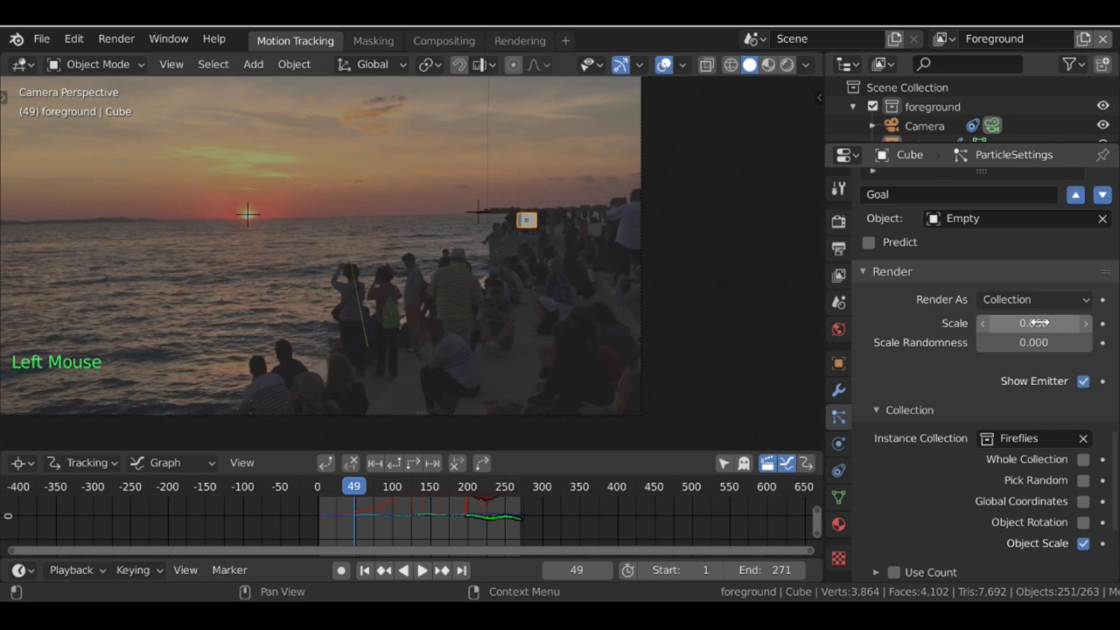
Step: Set the particle render Scale to 0.300 and inspect the fireflies' size over the crowd in the camera view
left_click_drag(1039, 323, 1027, 319)
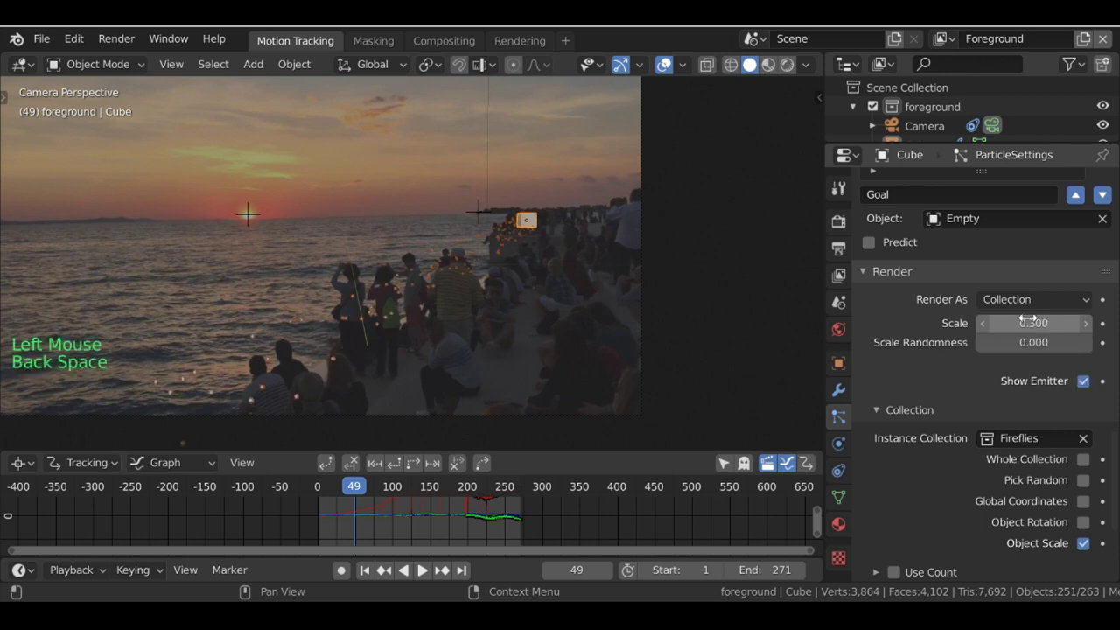
scroll(575, 311, "up", 9)
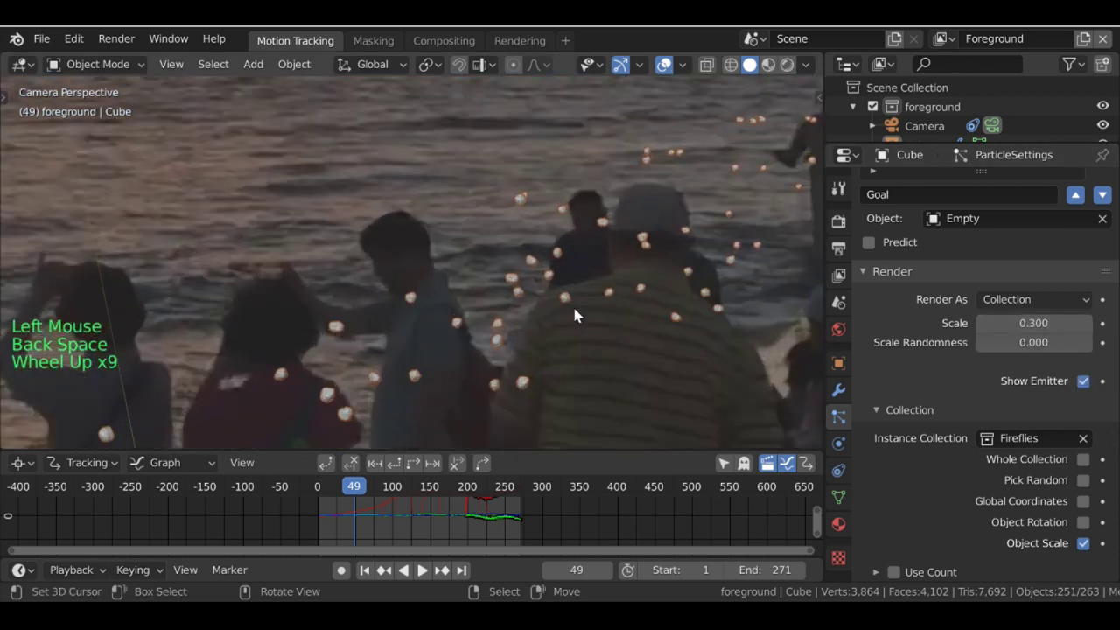
scroll(574, 310, "down", 9)
scroll(595, 305, "down", 2)
scroll(602, 340, "up", 4)
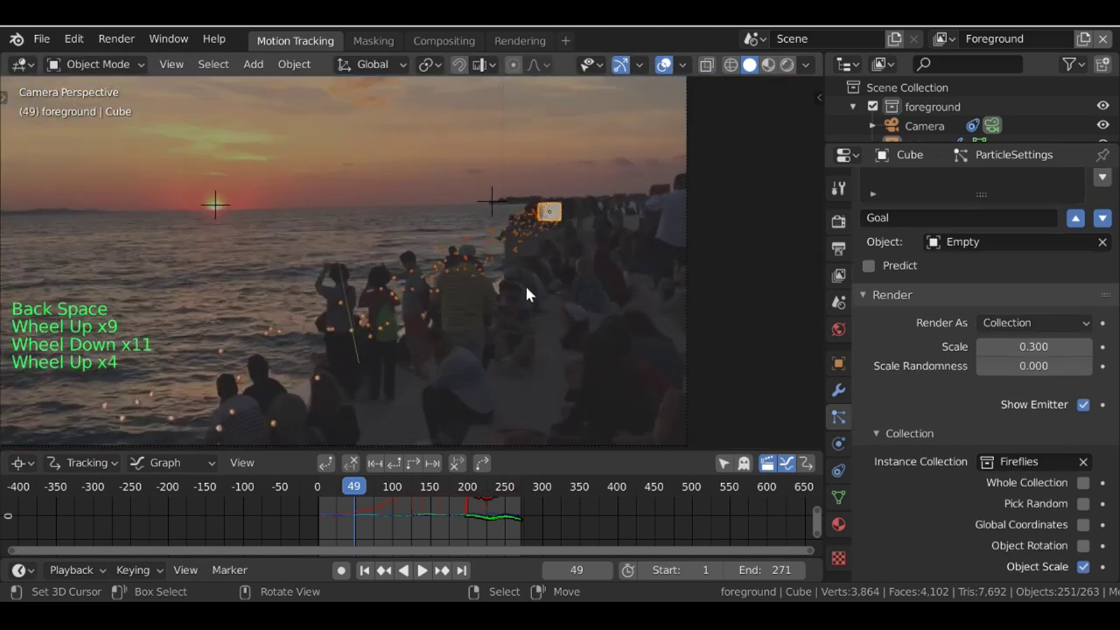
Step: Set the particle Scale Randomness to 0.4
scroll(1026, 385, "up", 2)
scroll(1026, 383, "down", 1)
left_click(1044, 387)
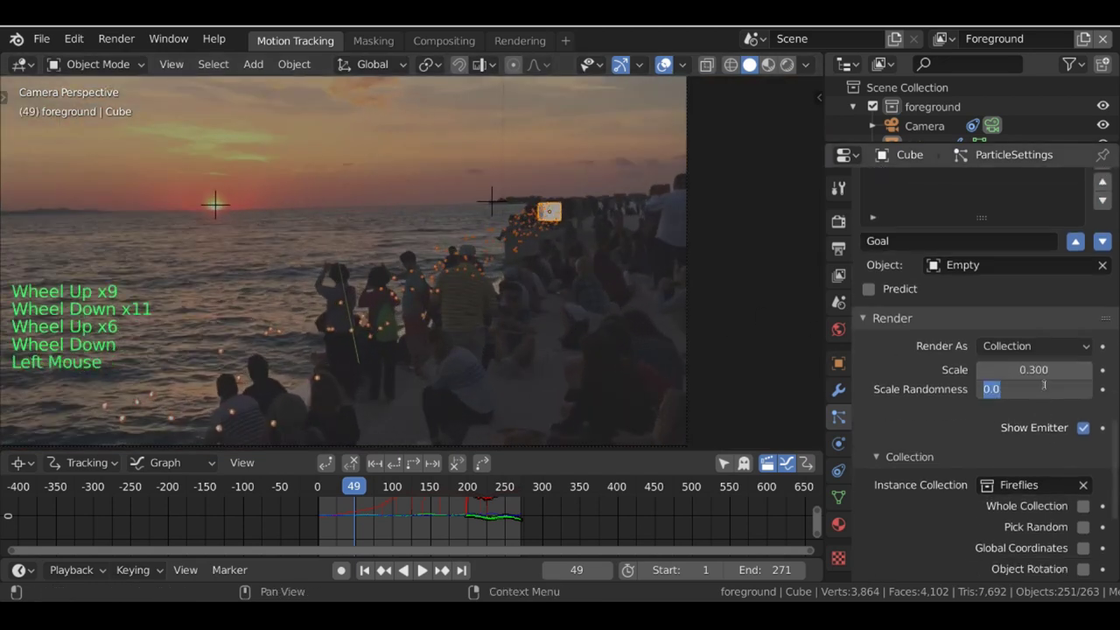
type("34")
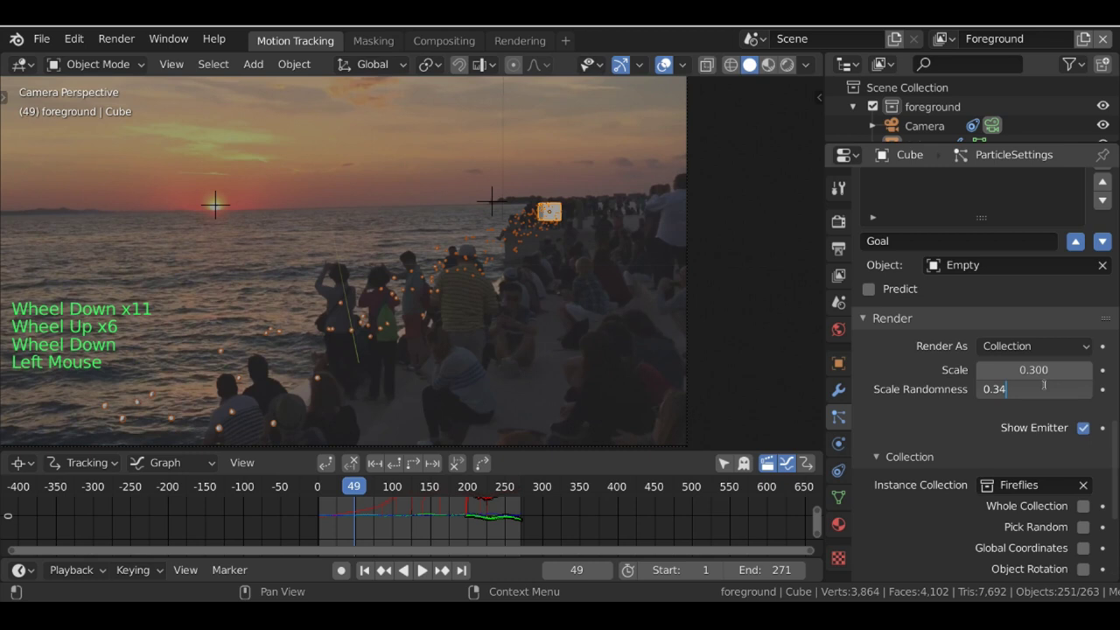
key("BackSpace")
key("BackSpace")
type("4")
key("Return")
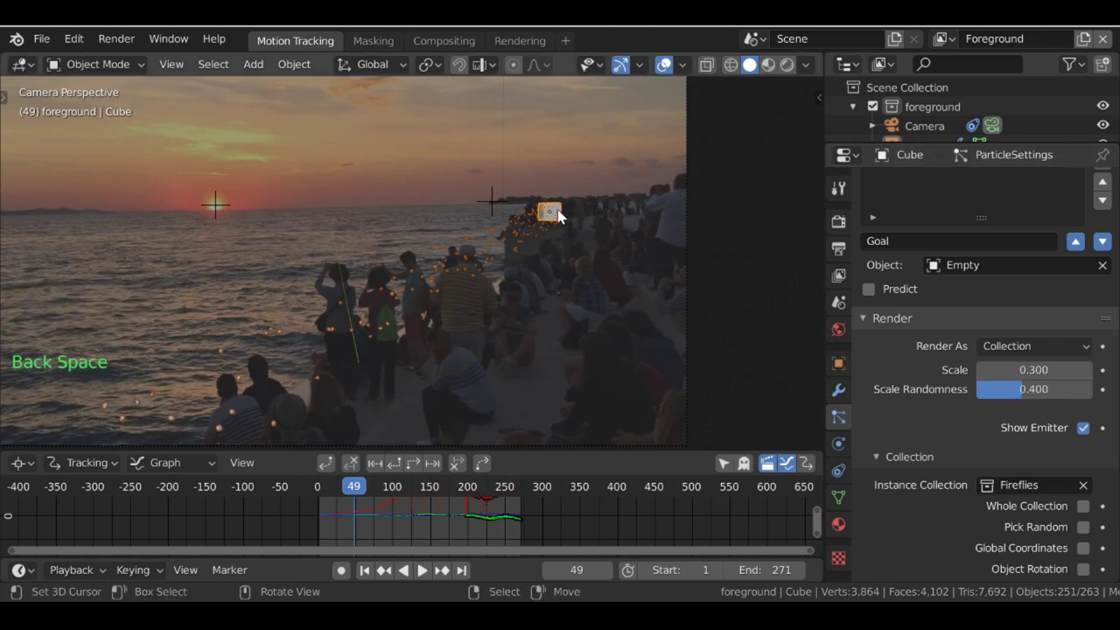
Step: Test-render frame 58 and set the render display mode to Image Editor
left_click_drag(353, 487, 360, 486)
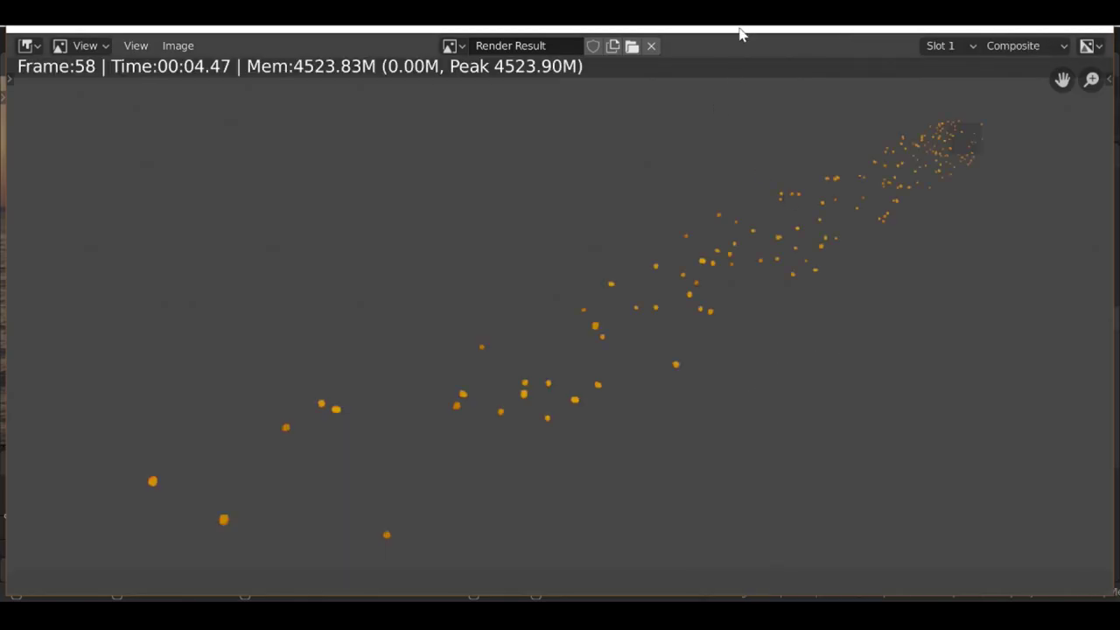
key("Escape")
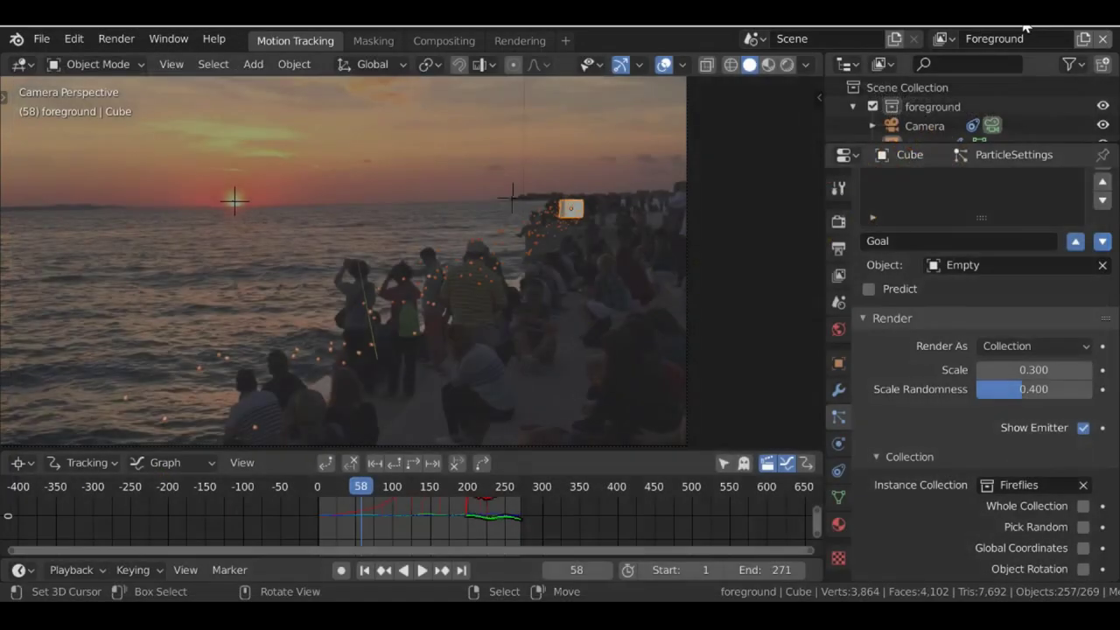
left_click(174, 40)
mouse_move(114, 38)
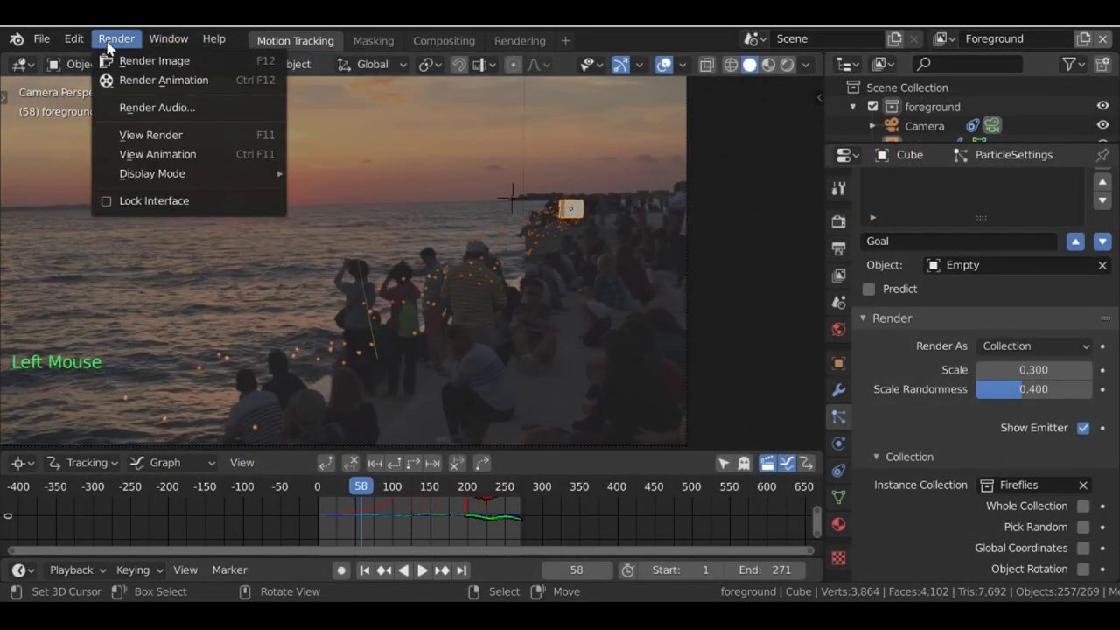
mouse_move(125, 177)
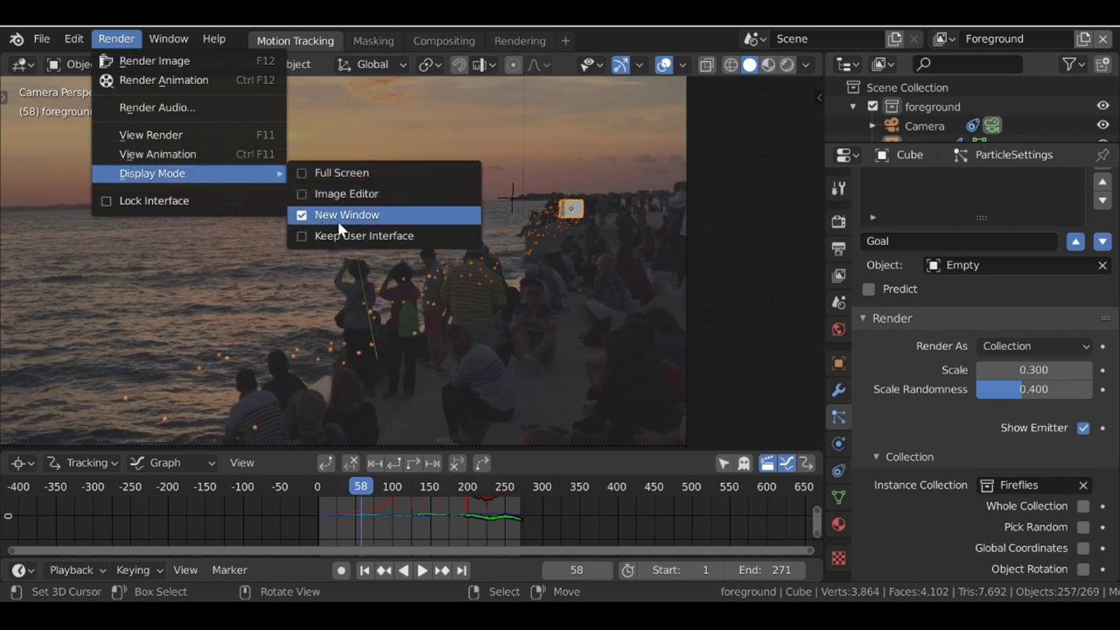
left_click(393, 197)
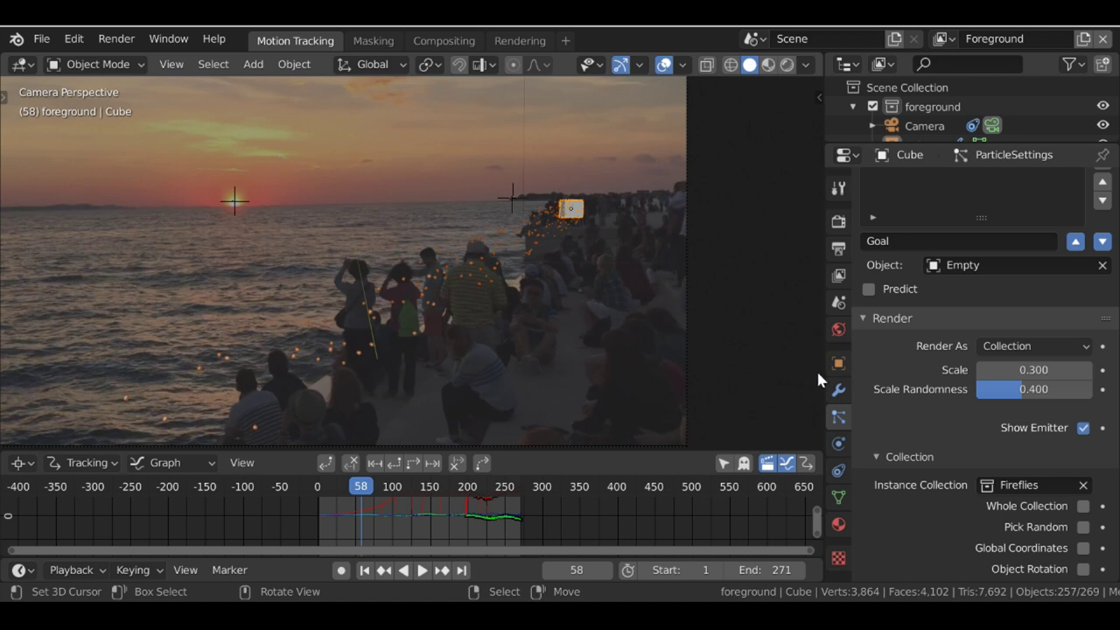
Step: Enable the Transparent film option in the Eevee render settings
left_click(838, 223)
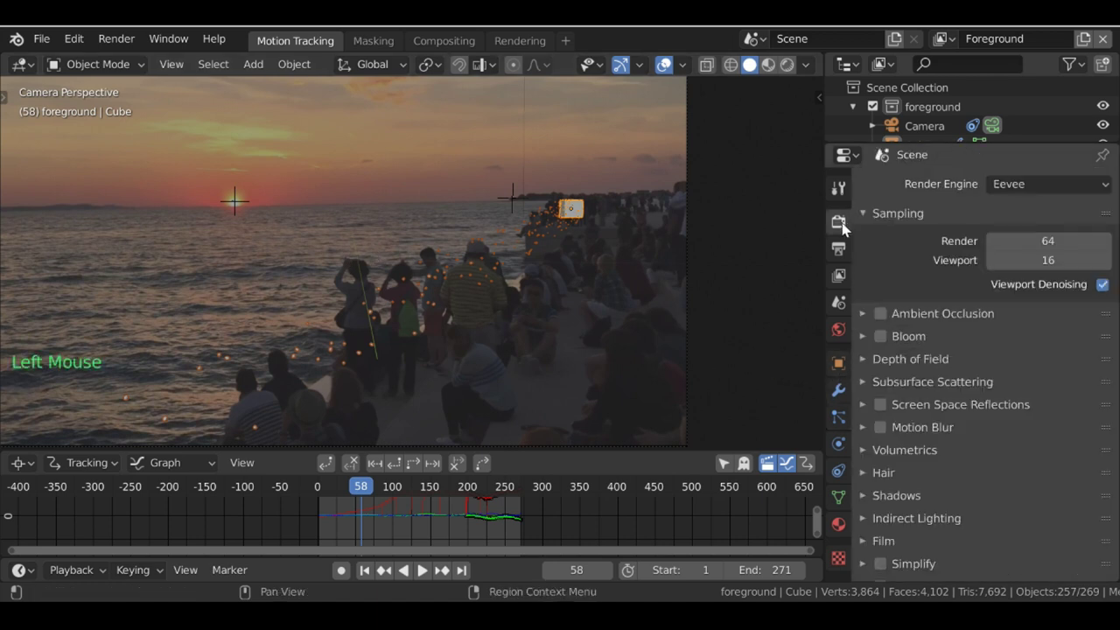
scroll(933, 324, "down", 4)
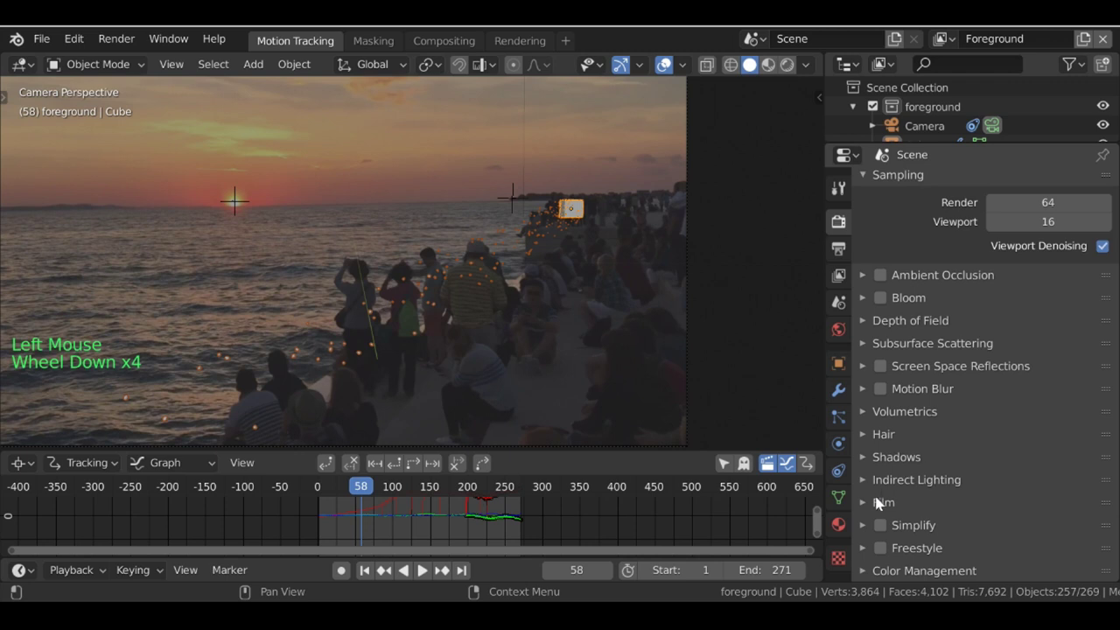
left_click(909, 504)
scroll(952, 473, "down", 5)
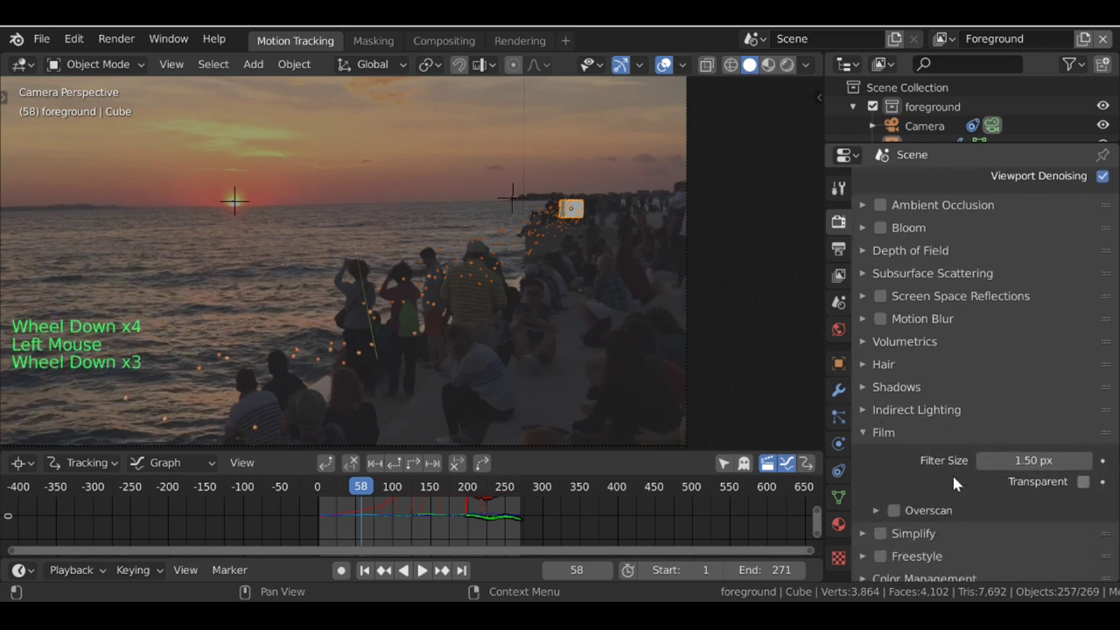
left_click(1084, 474)
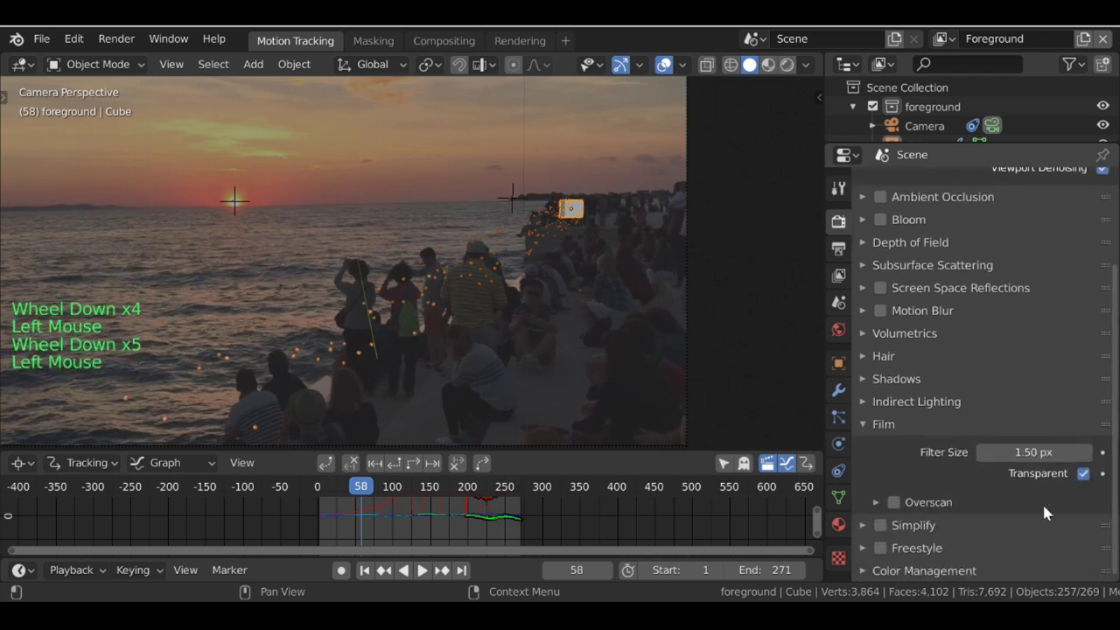
Step: Test-render frame 58 with the transparent film and inspect the fireflies around the emitter cube
scroll(1008, 411, "up", 10)
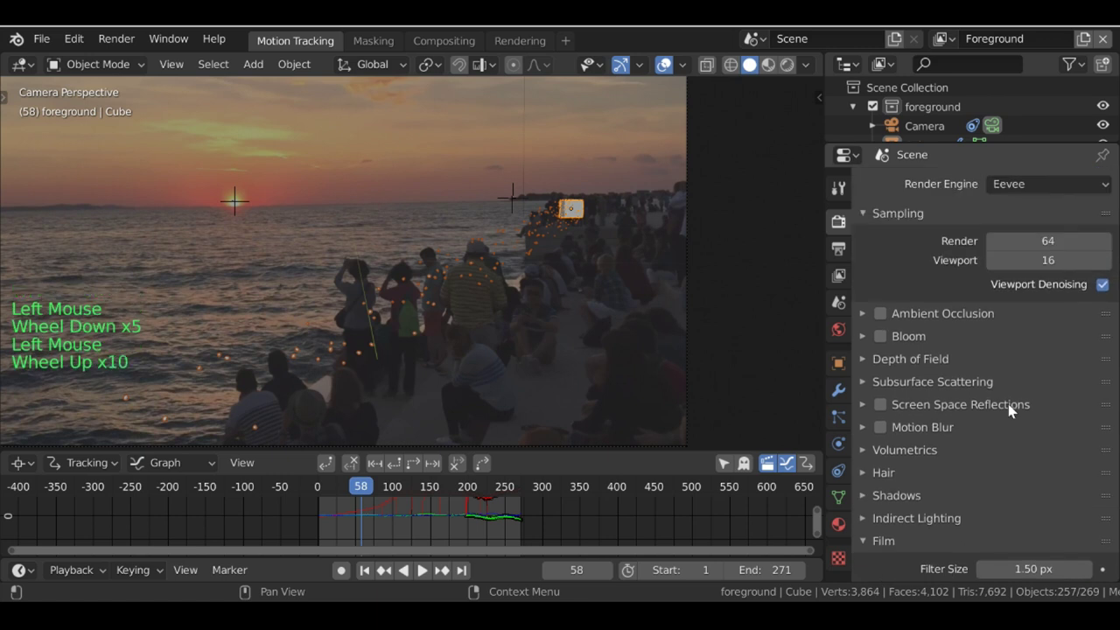
key("F12")
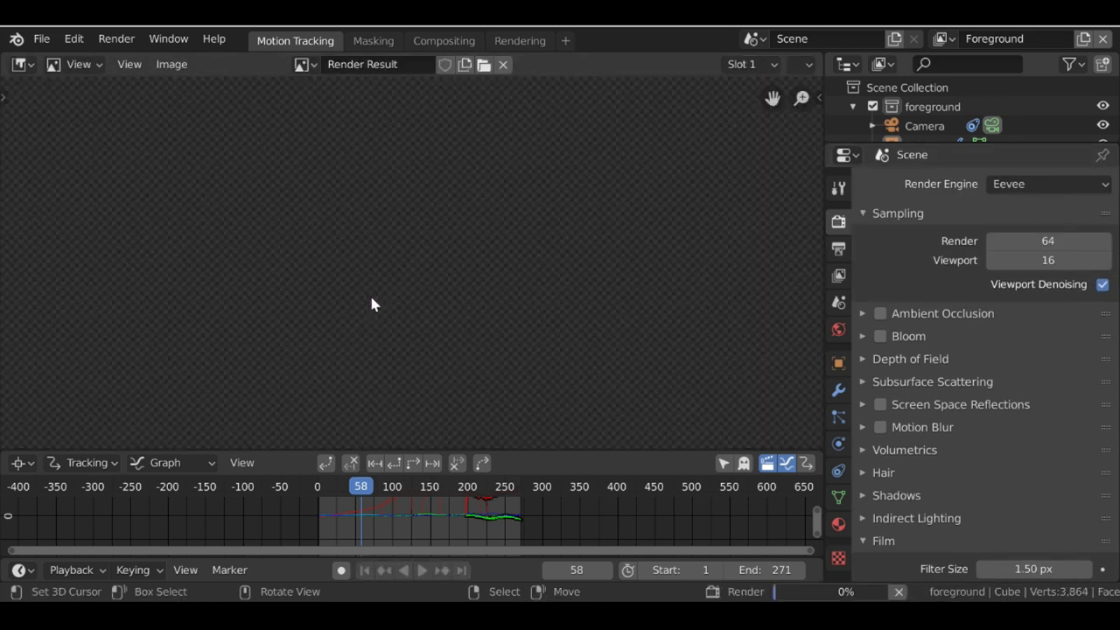
scroll(569, 367, "down", 3)
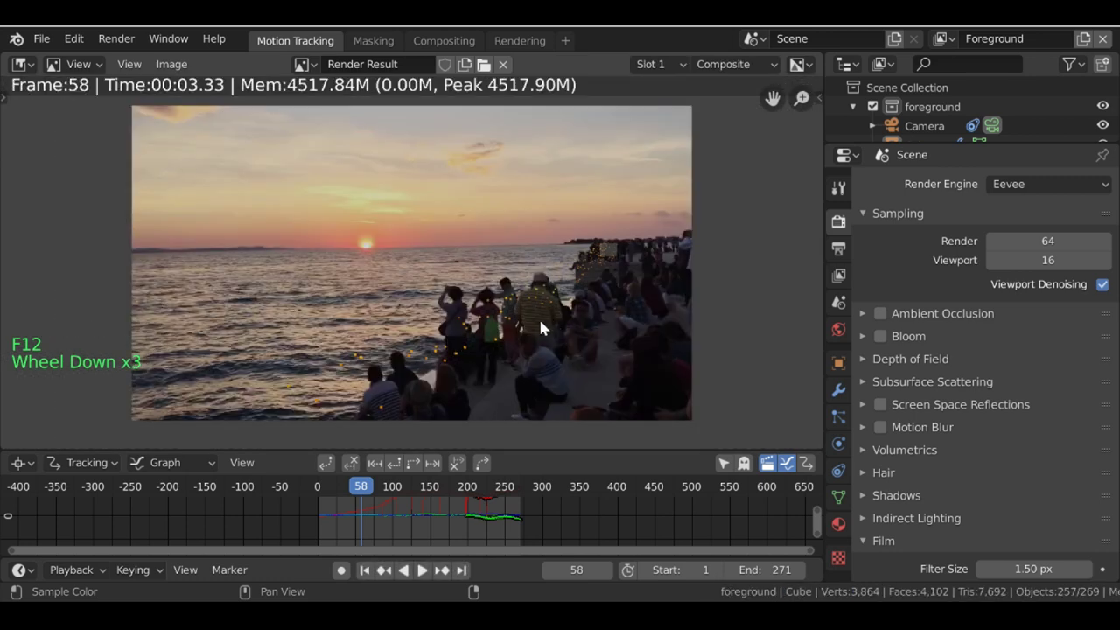
middle_click_drag(623, 286, 412, 302, "shift")
scroll(517, 292, "up", 3)
scroll(413, 289, "up", 6)
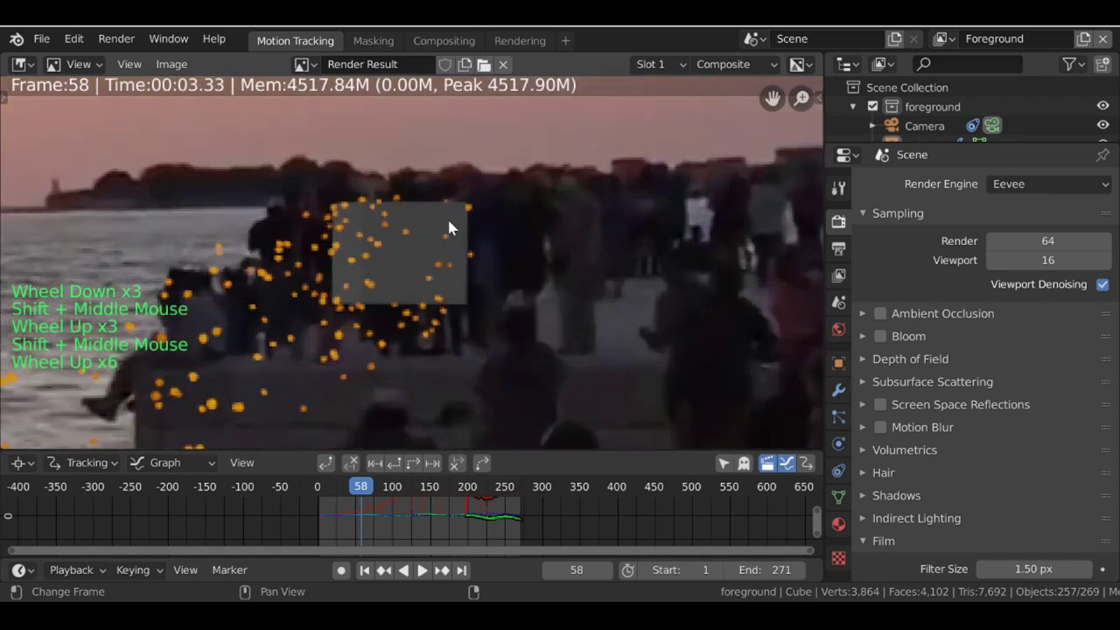
scroll(429, 220, "down", 1)
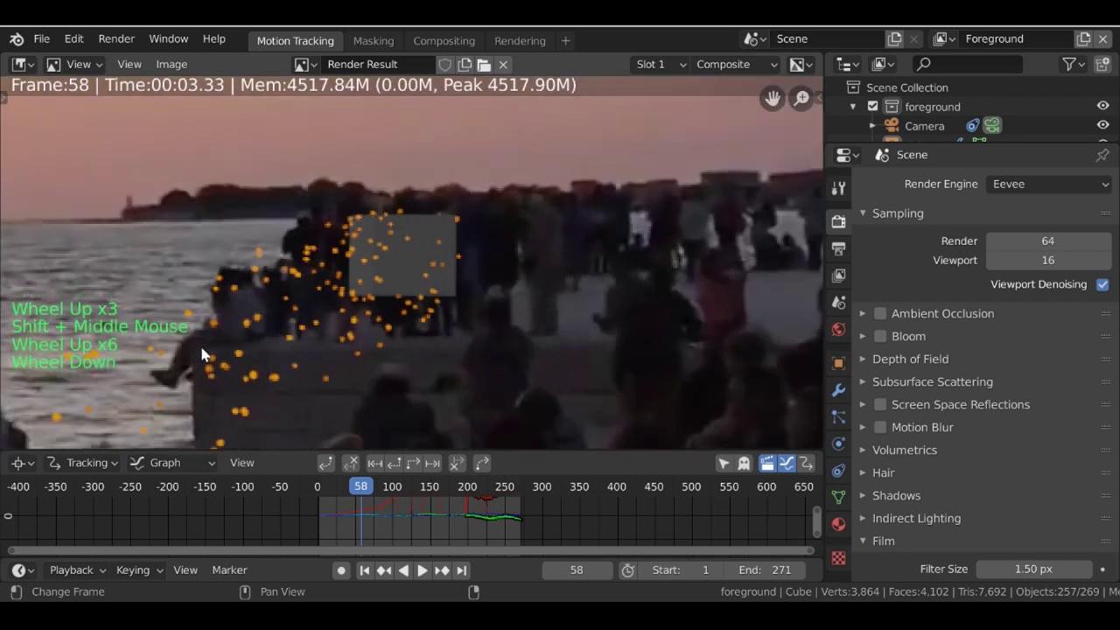
scroll(420, 251, "down", 1)
key("Escape")
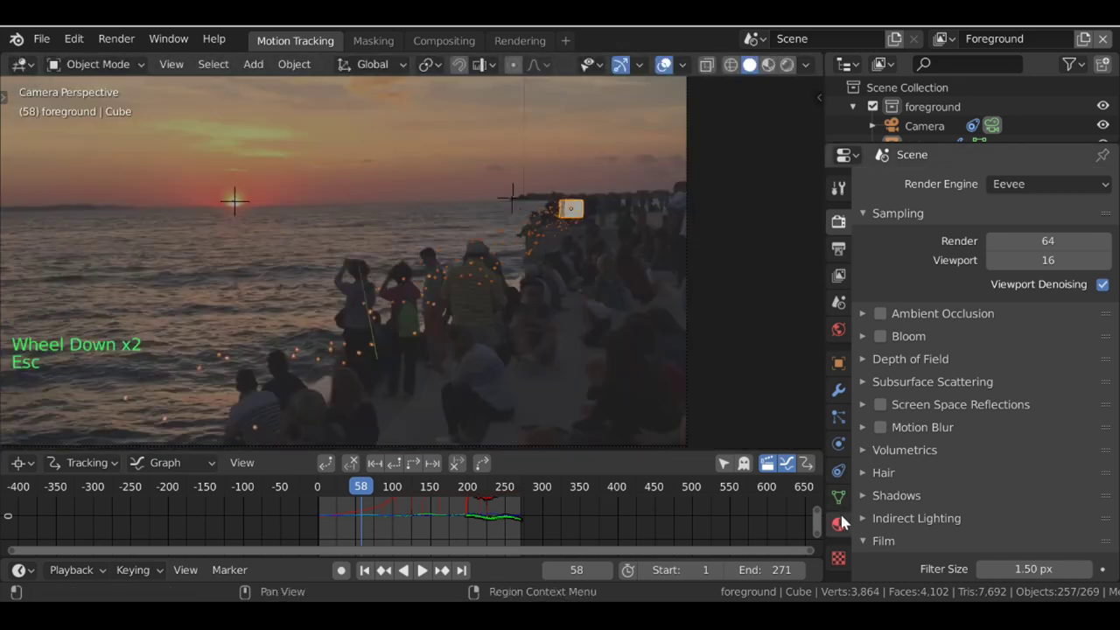
Step: Turn off Show Emitter in the cube's particle render settings
left_click(843, 417)
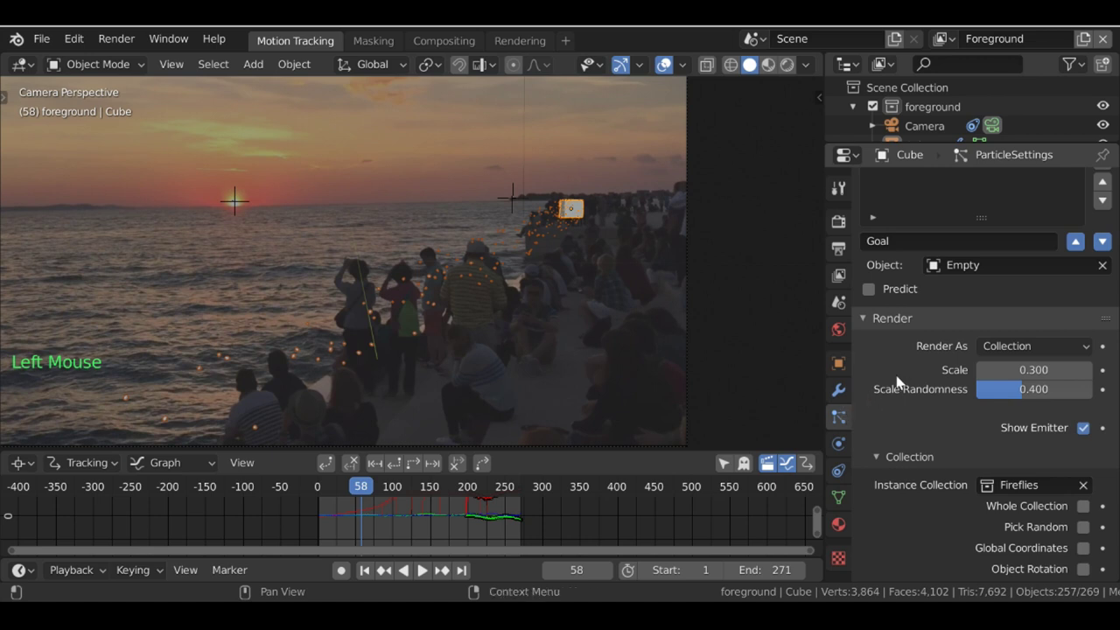
left_click(1085, 428)
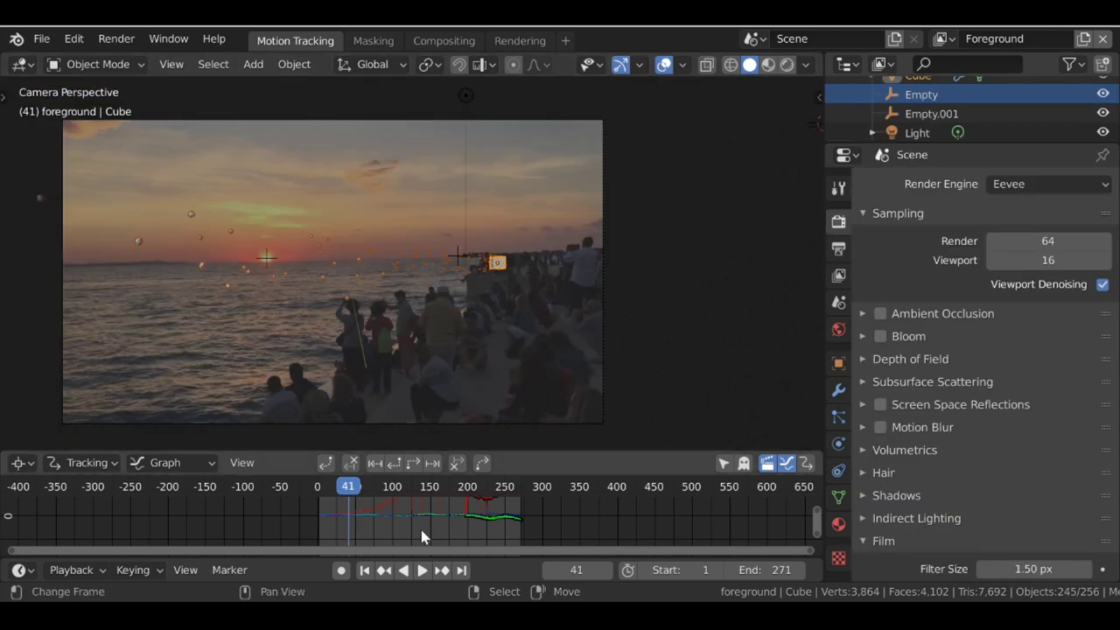
Step: Scrub to frame 89 and examine the Motion Blur and Film options in the Eevee render settings
left_click_drag(350, 531, 467, 528)
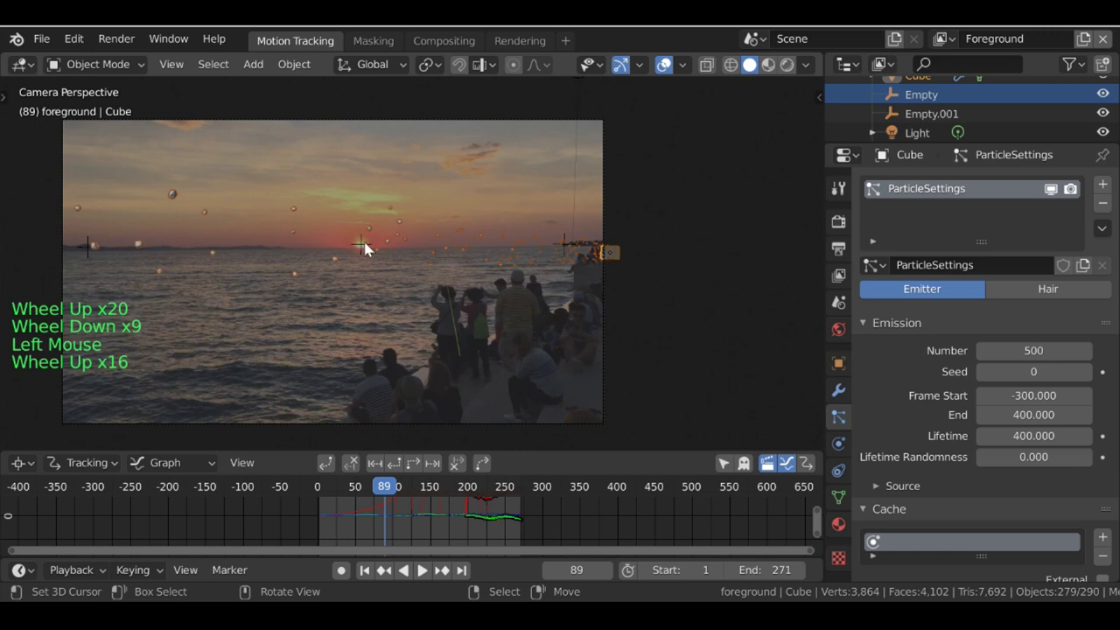
scroll(374, 240, "up", 1)
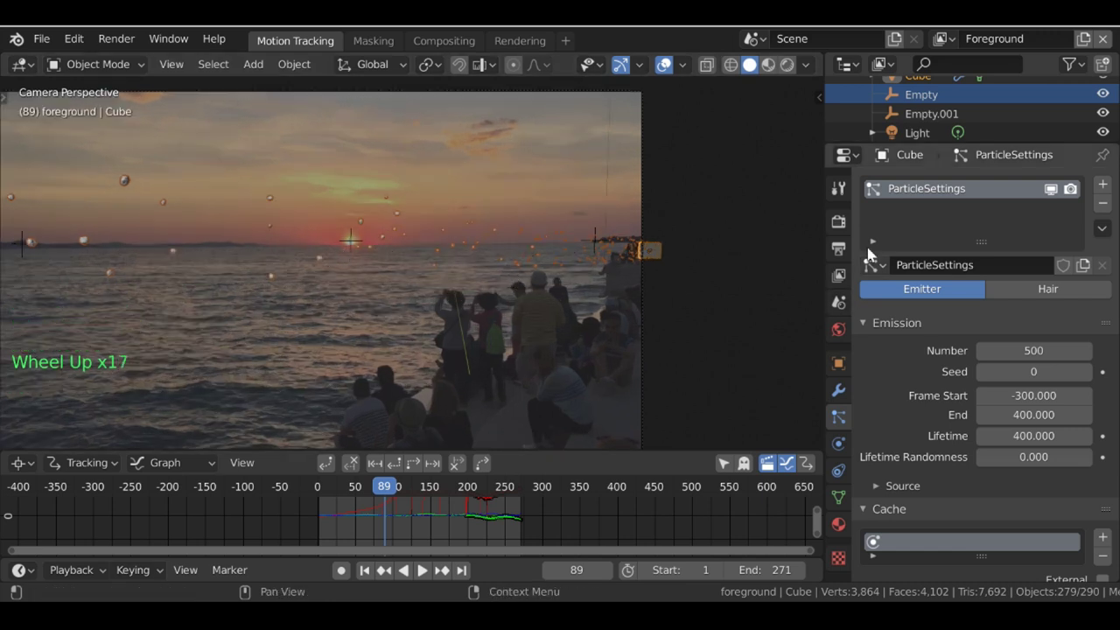
left_click(839, 222)
scroll(1043, 200, "up", 1)
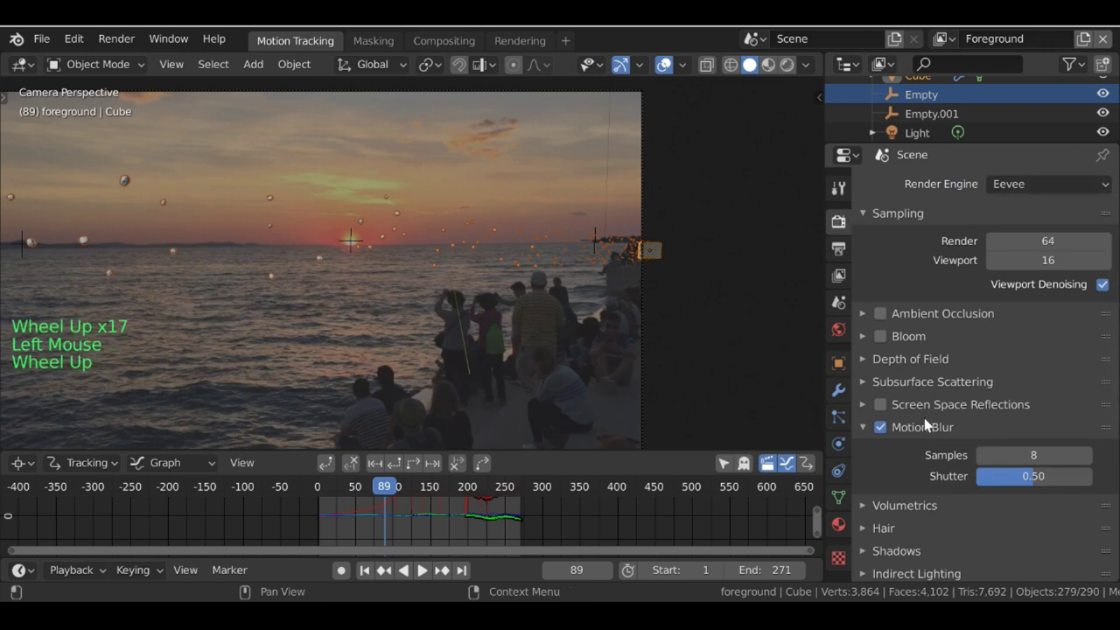
scroll(922, 421, "down", 15)
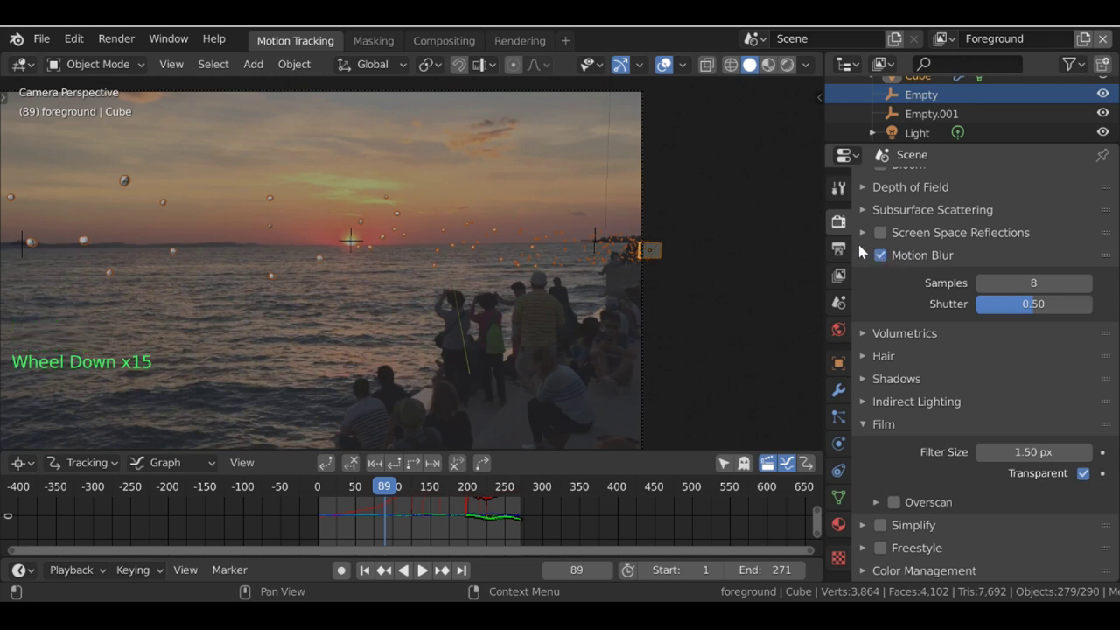
scroll(866, 253, "up", 20)
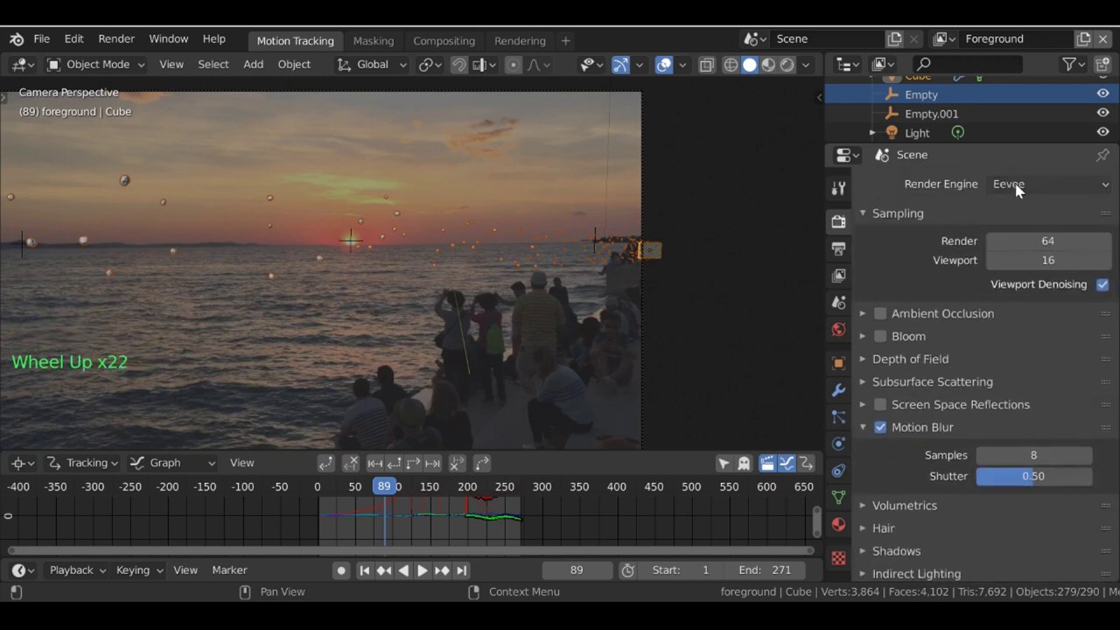
Step: Try Cycles as the render engine, toggle its Motion Blur option, and return to Eevee
left_click(1017, 186)
left_click(1008, 248)
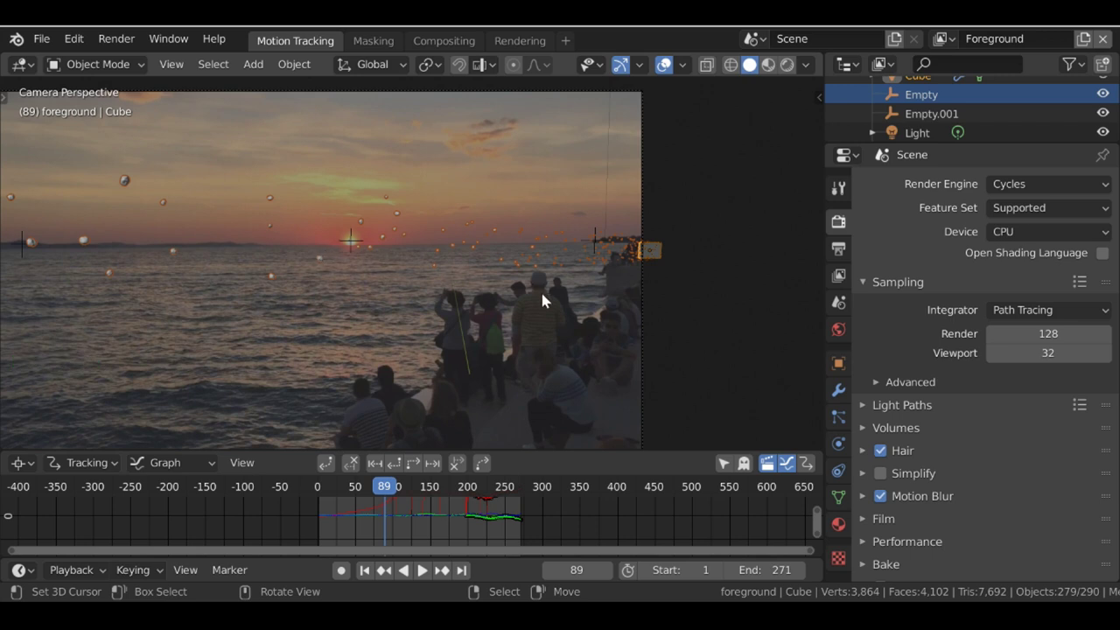
left_click(879, 496)
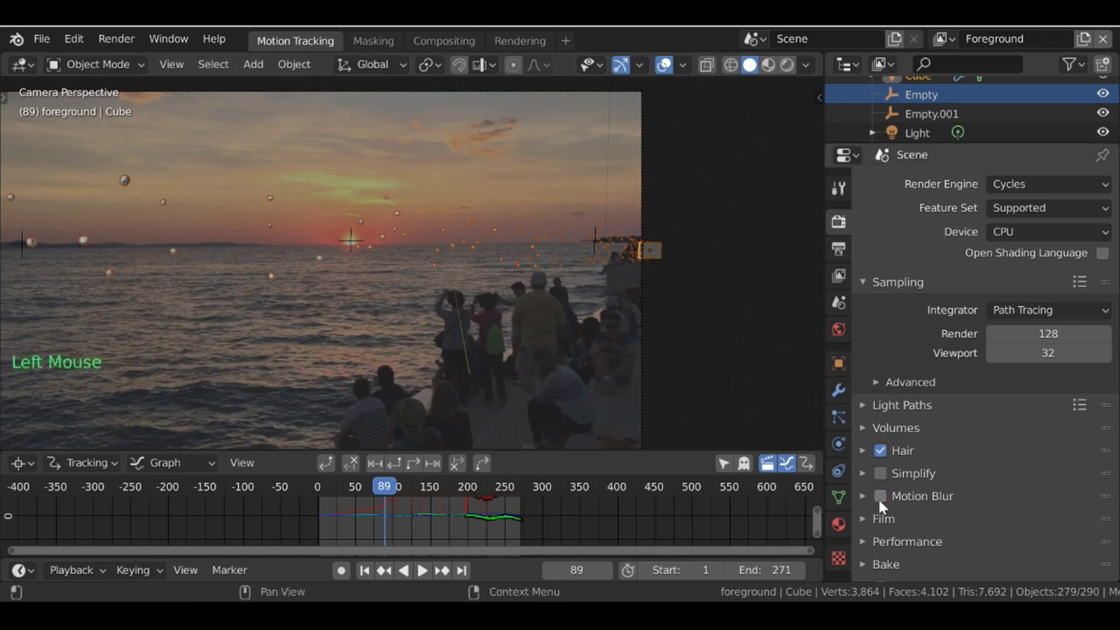
left_click(879, 496)
left_click(1029, 232)
left_click(1038, 182)
left_click(1039, 207)
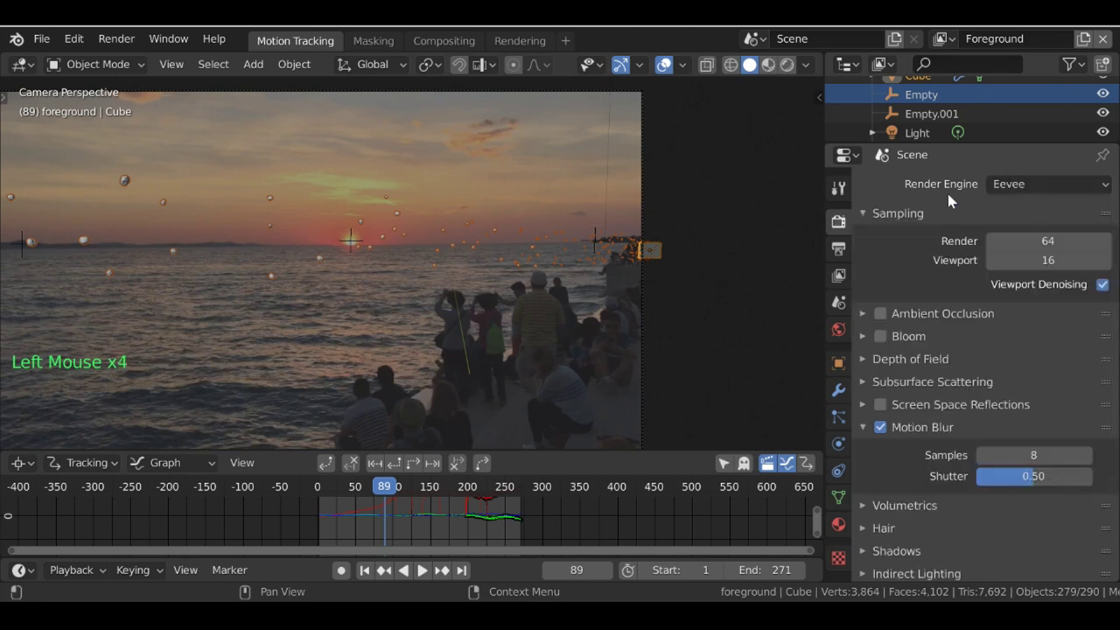
Step: Open the Compositing workspace and change the render result area into the compositor node editor
left_click(363, 41)
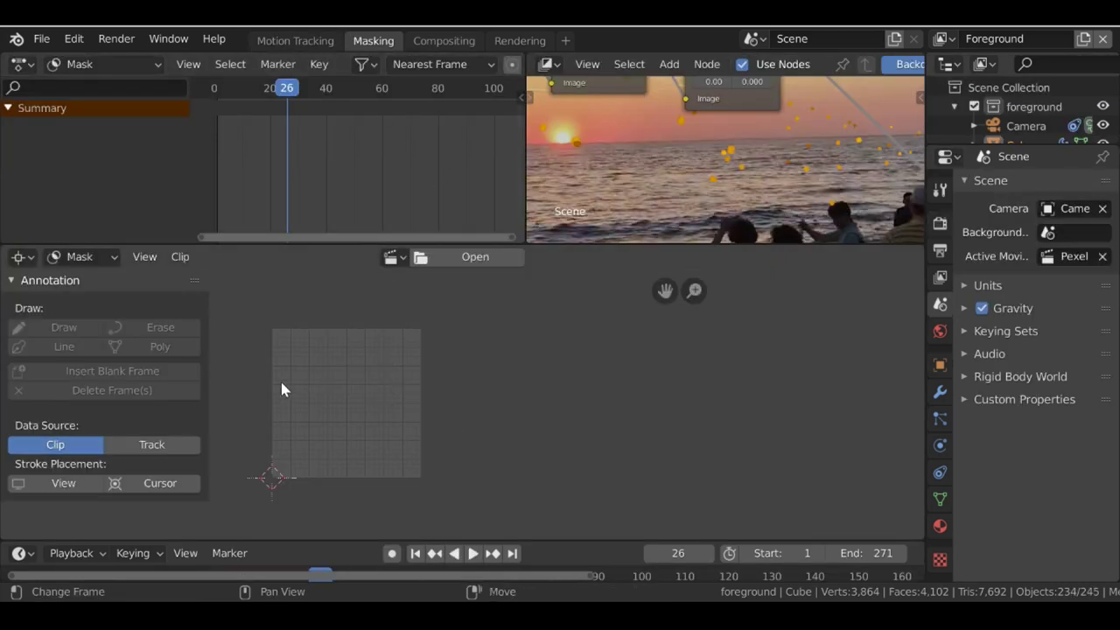
left_click(444, 40)
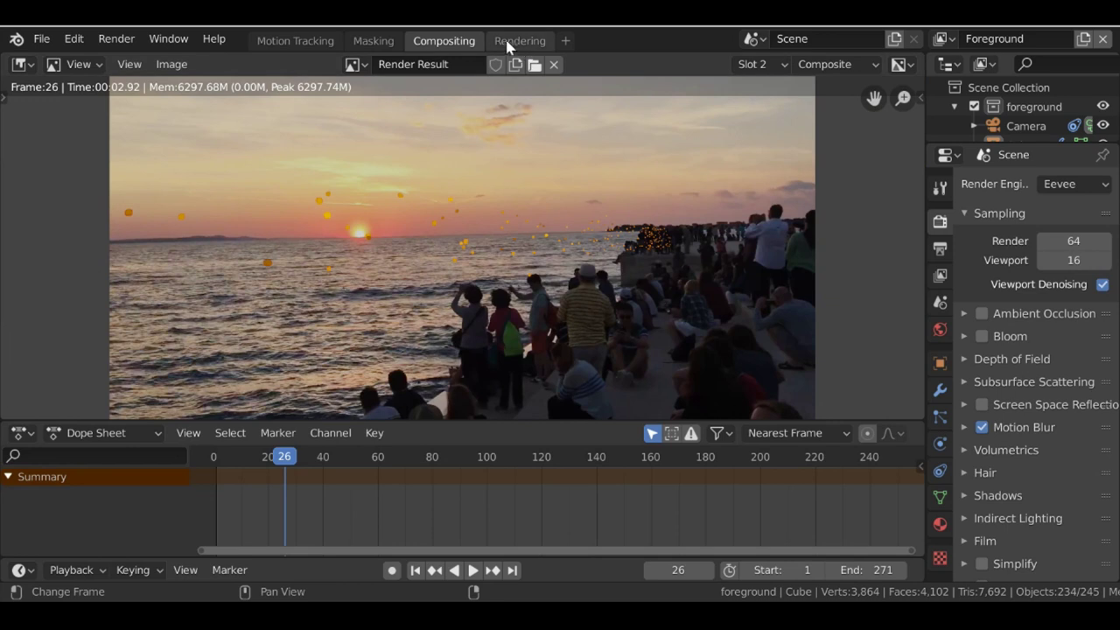
scroll(490, 233, "down", 4)
key("shift+F3")
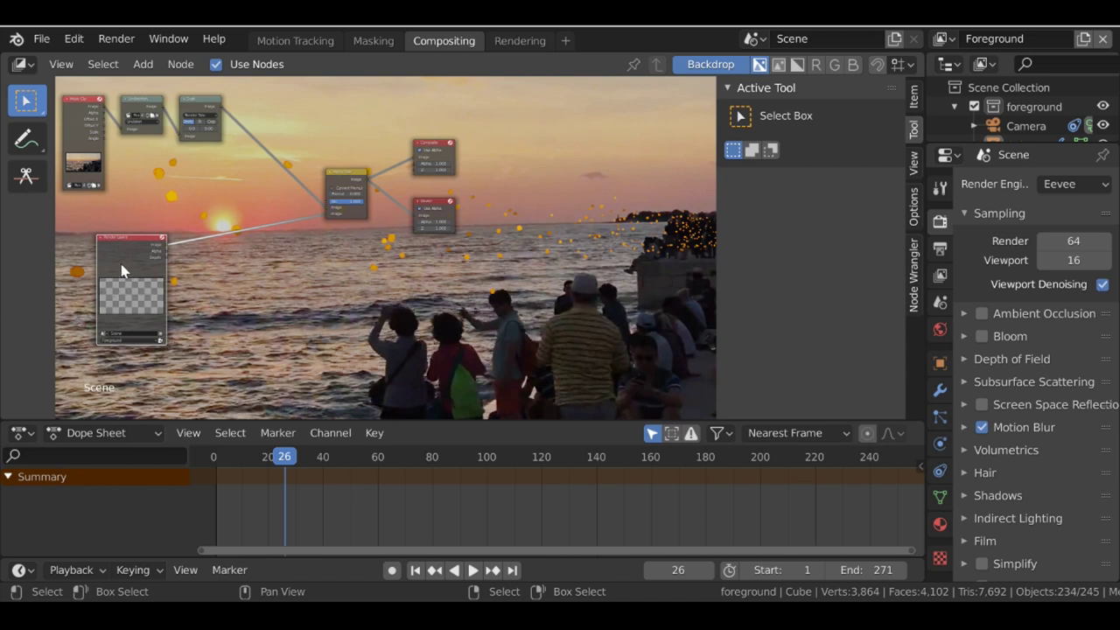
Step: Shift the Render Layers node lower and insert a Mix node between the Alpha Over and Viewer nodes
left_click_drag(111, 268, 90, 306)
key("shift+a")
mouse_move(362, 354)
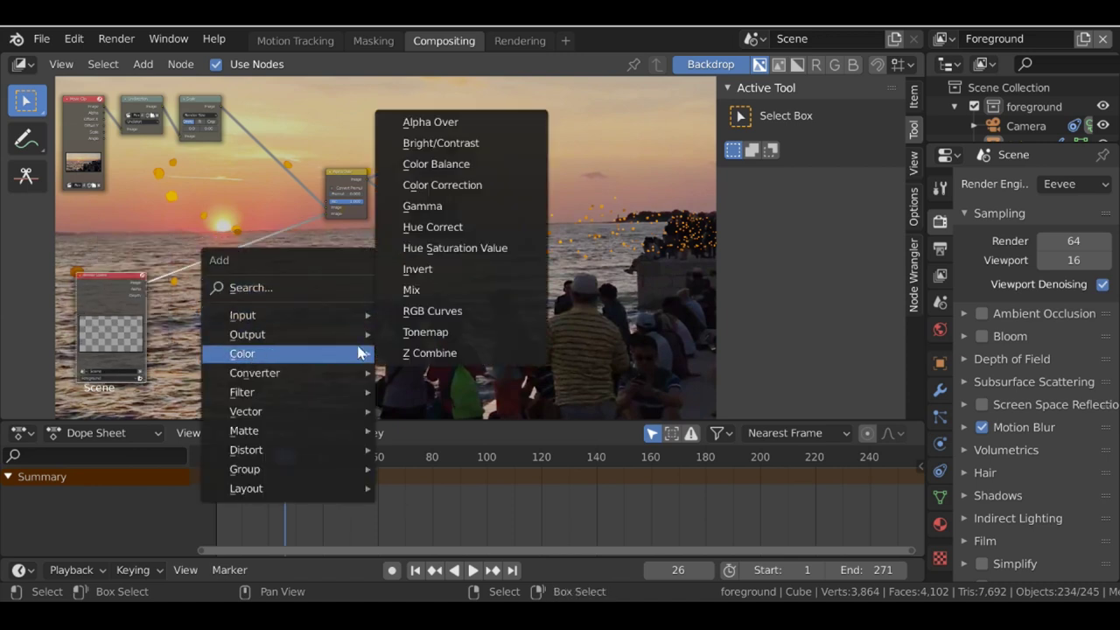
left_click(427, 291)
left_click(387, 182)
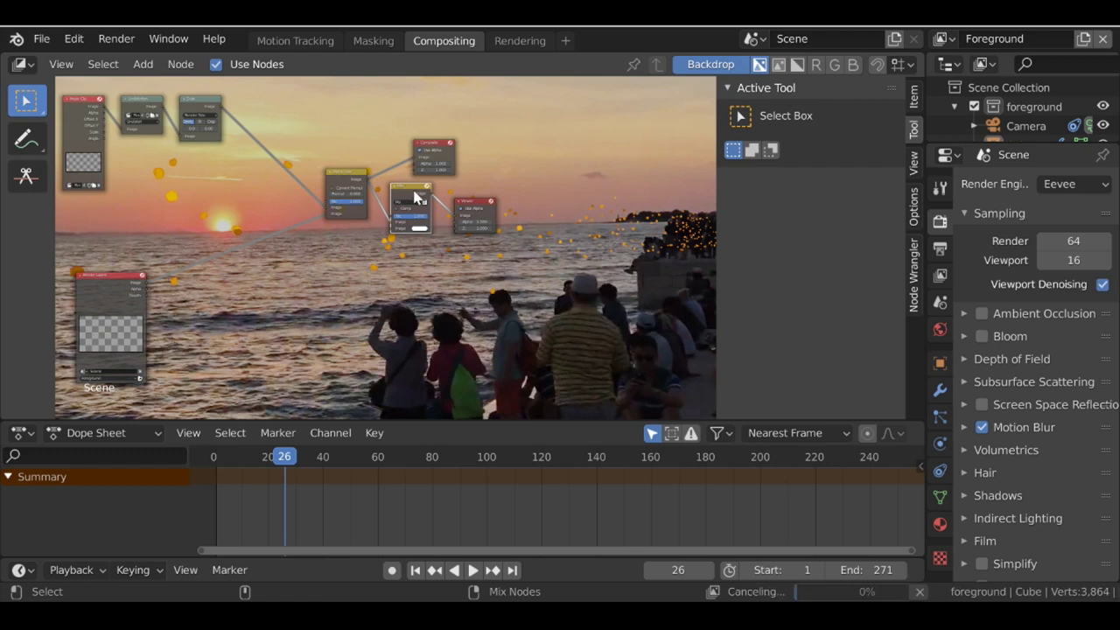
Step: Rearrange the output nodes and link the Movie Clip image to the Mix node's second image input
left_click_drag(440, 149, 518, 114)
scroll(448, 171, "up", 2)
key("Home")
scroll(184, 210, "up", 1)
left_click_drag(145, 133, 513, 294)
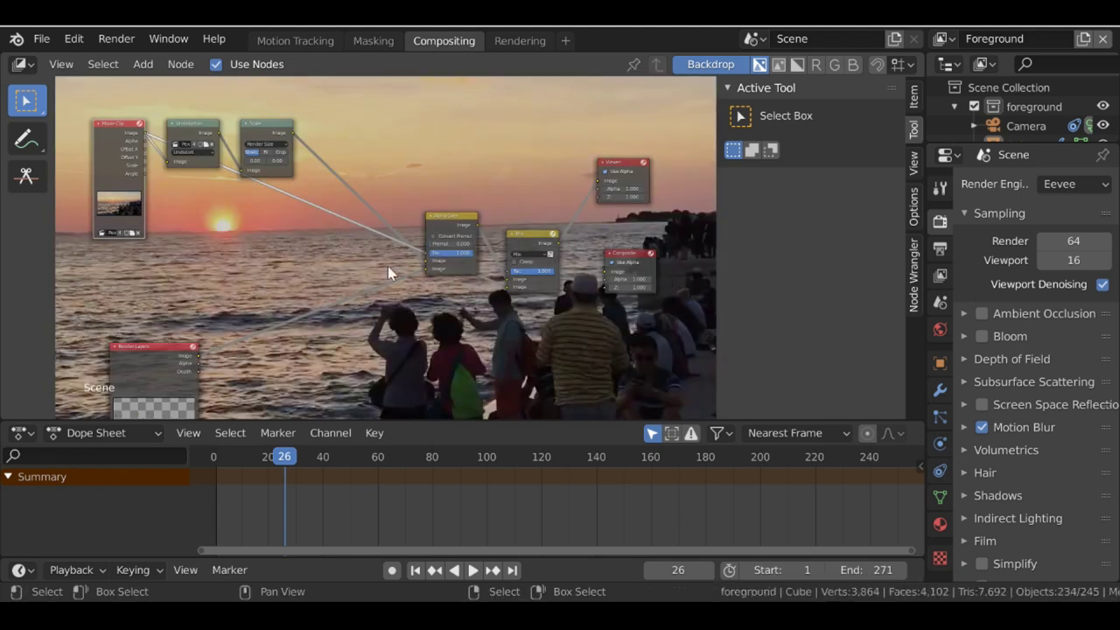
Step: Add a Mask node above Alpha Over and connect its output to the Mix node's factor
key("shift+a")
mouse_move(363, 264)
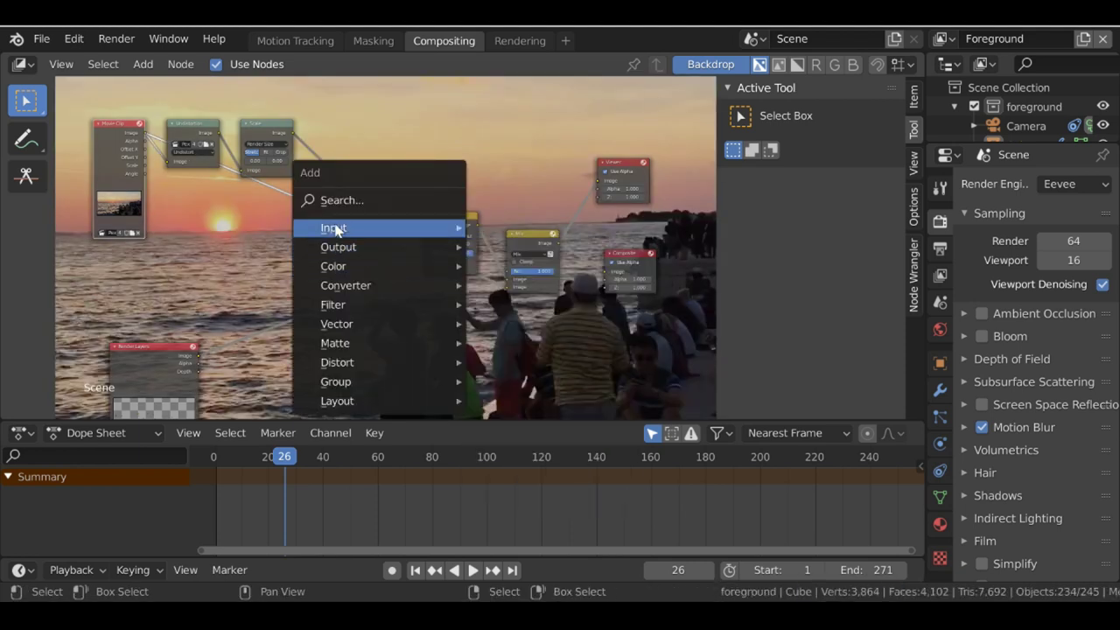
mouse_move(334, 227)
left_click(507, 316)
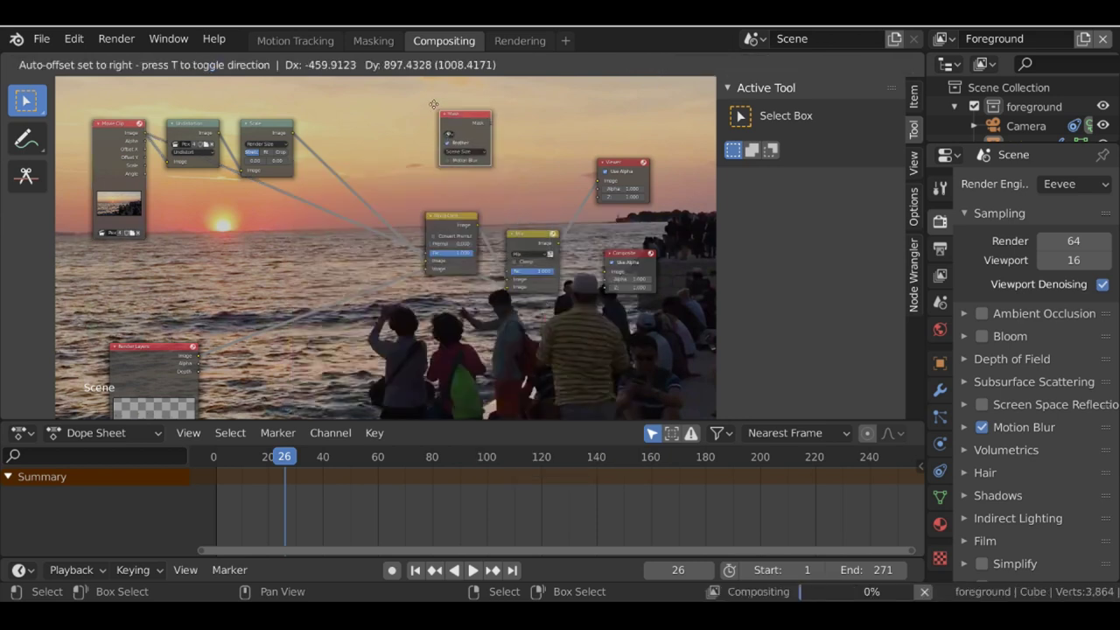
left_click(435, 114)
left_click_drag(484, 120, 509, 278)
Step: Check the Mask node's list of available masks and close it without choosing one
scroll(501, 170, "up", 3)
middle_click_drag(496, 179, 390, 302)
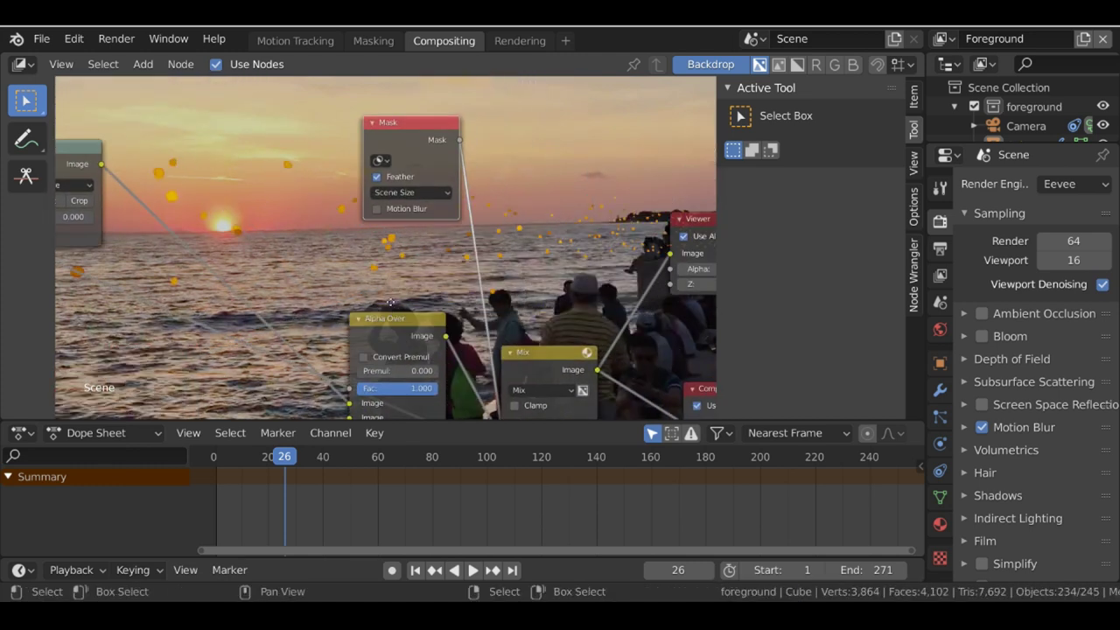
scroll(390, 302, "up", 1)
left_click(378, 137)
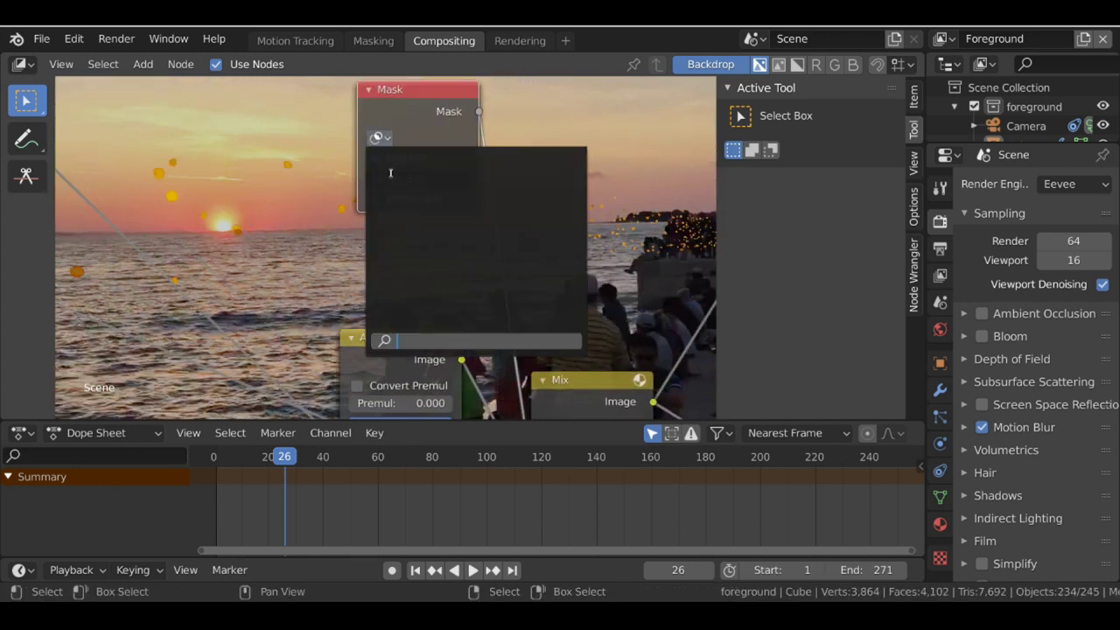
key("Escape")
Step: Move the Viewer and Composite nodes farther away from the Mix node
scroll(434, 136, "down", 4)
left_click_drag(341, 163, 494, 158)
left_click_drag(348, 265, 515, 259)
Step: Insert an RGB Curves node between Render Layers and Alpha Over and raise its curve at about X 0.46, Y 0.61
scroll(495, 229, "down", 5, "shift")
scroll(320, 245, "left", 8, "ctrl")
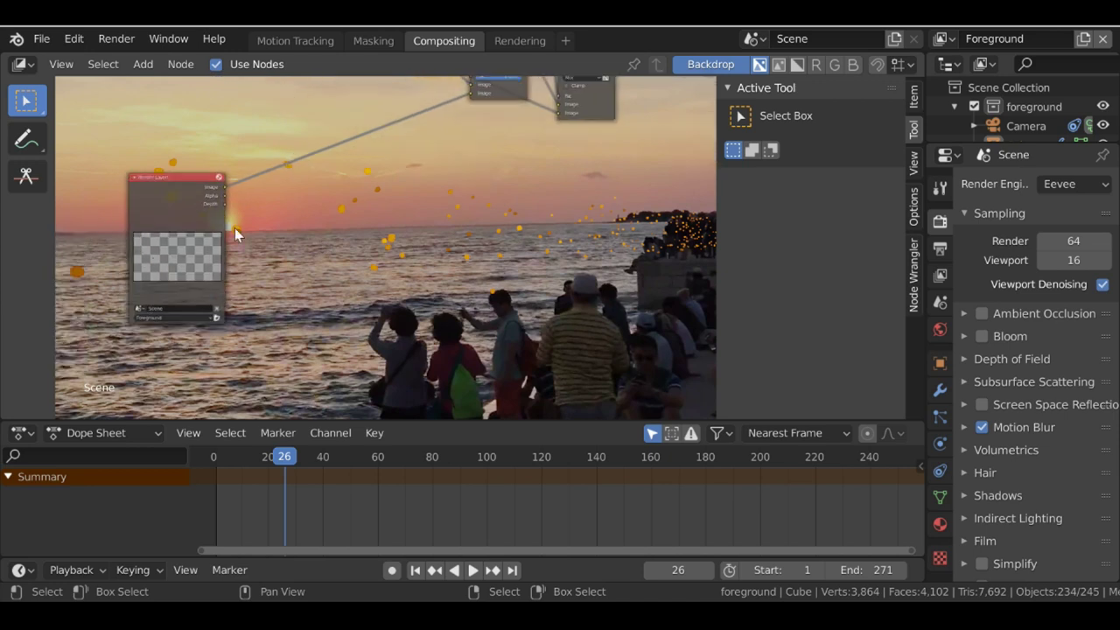
key("shift+a")
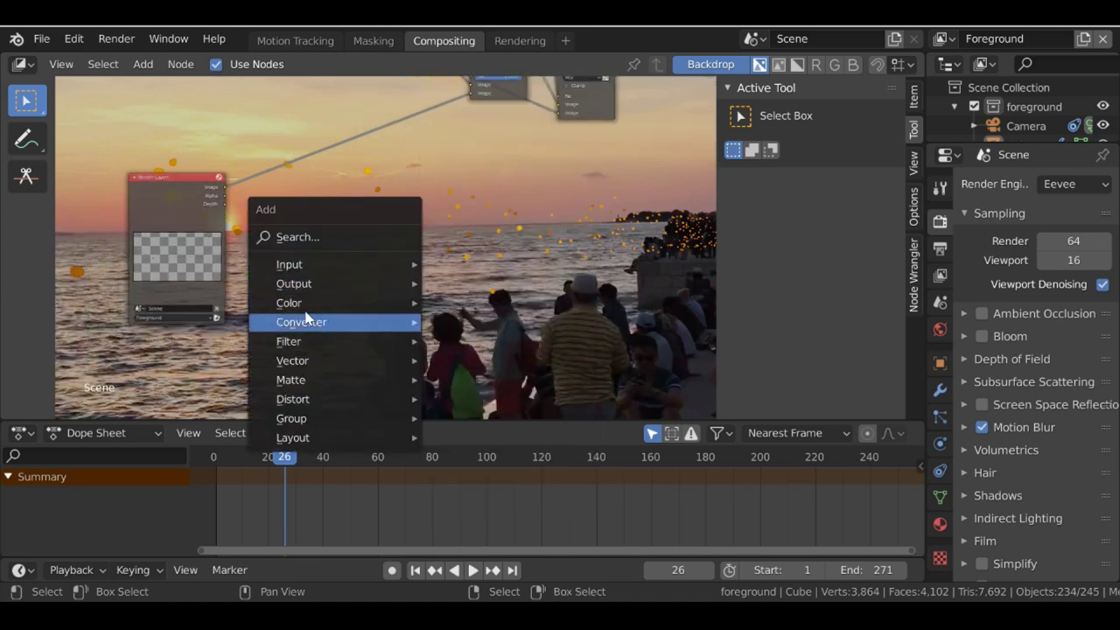
mouse_move(308, 304)
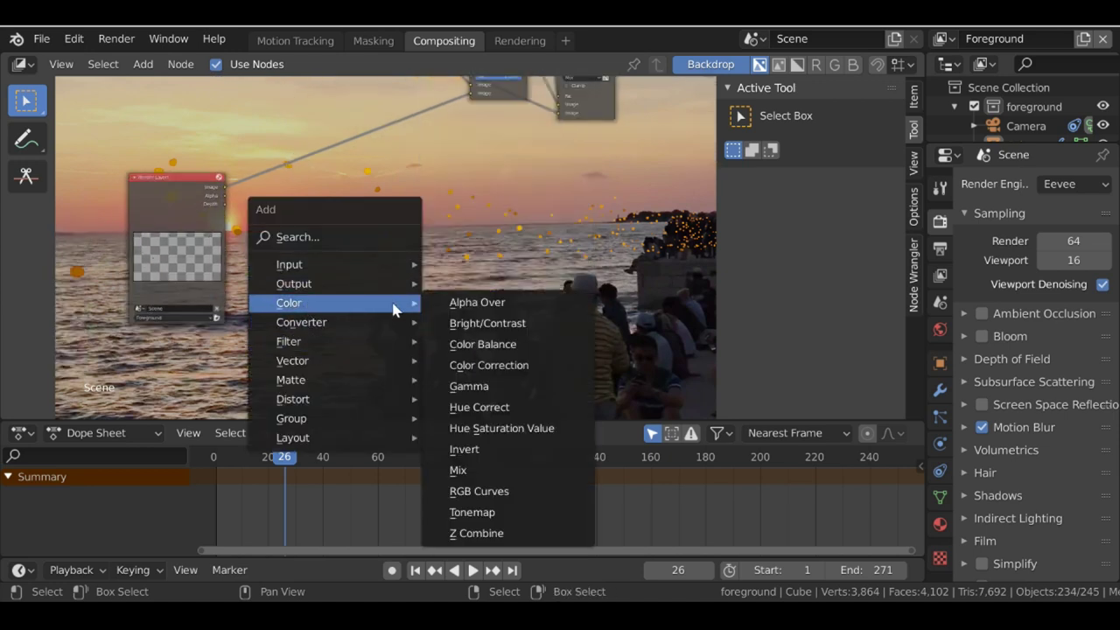
left_click(482, 491)
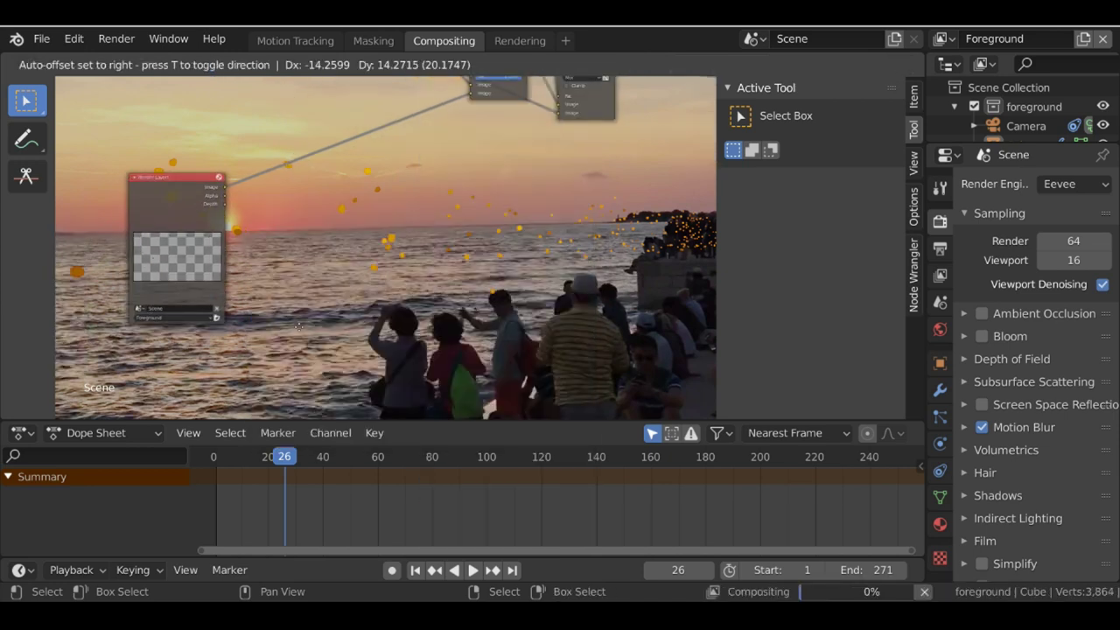
left_click(293, 122)
scroll(295, 163, "up", 2)
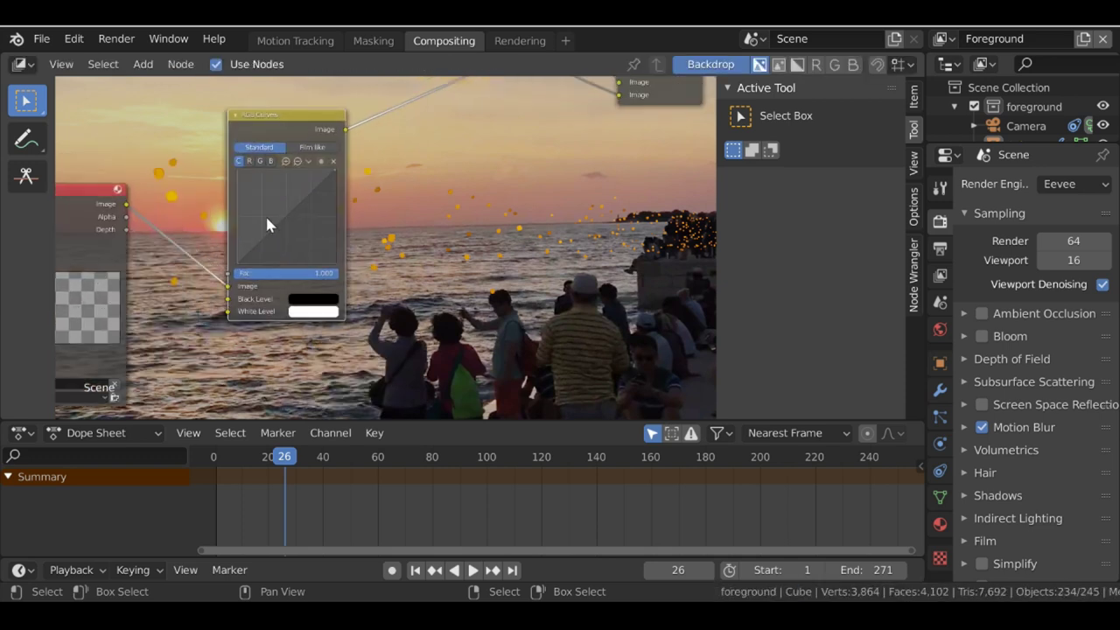
left_click_drag(286, 221, 282, 206)
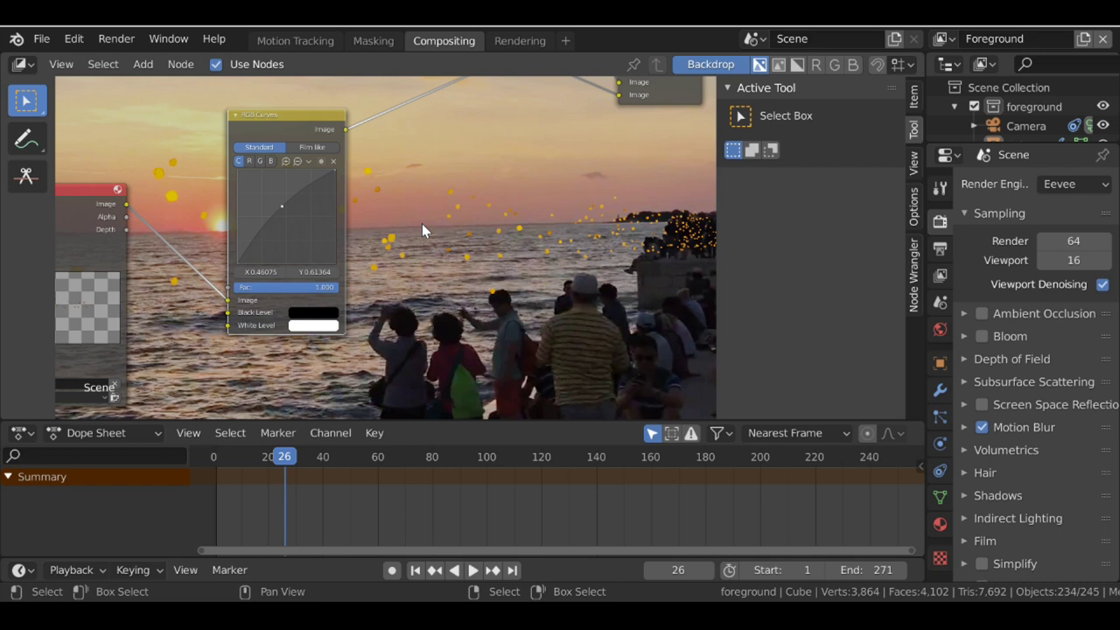
Step: Review the compositing node chain and open the render output settings for dimensions, frame range and output path
middle_click_drag(473, 277, 551, 254)
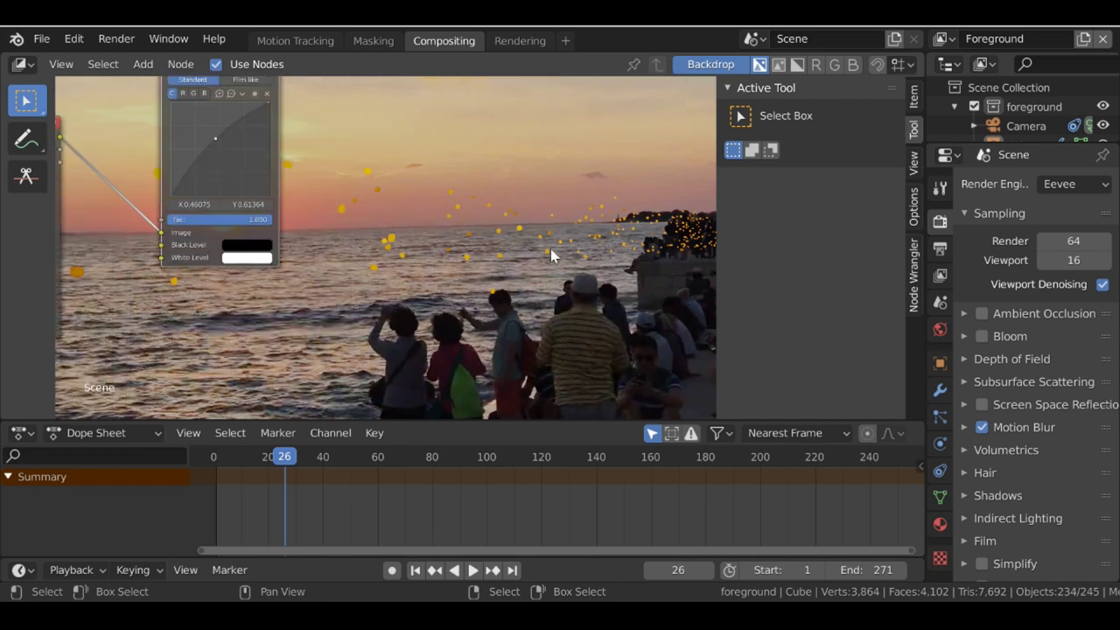
middle_click_drag(551, 255, 307, 285, "ctrl")
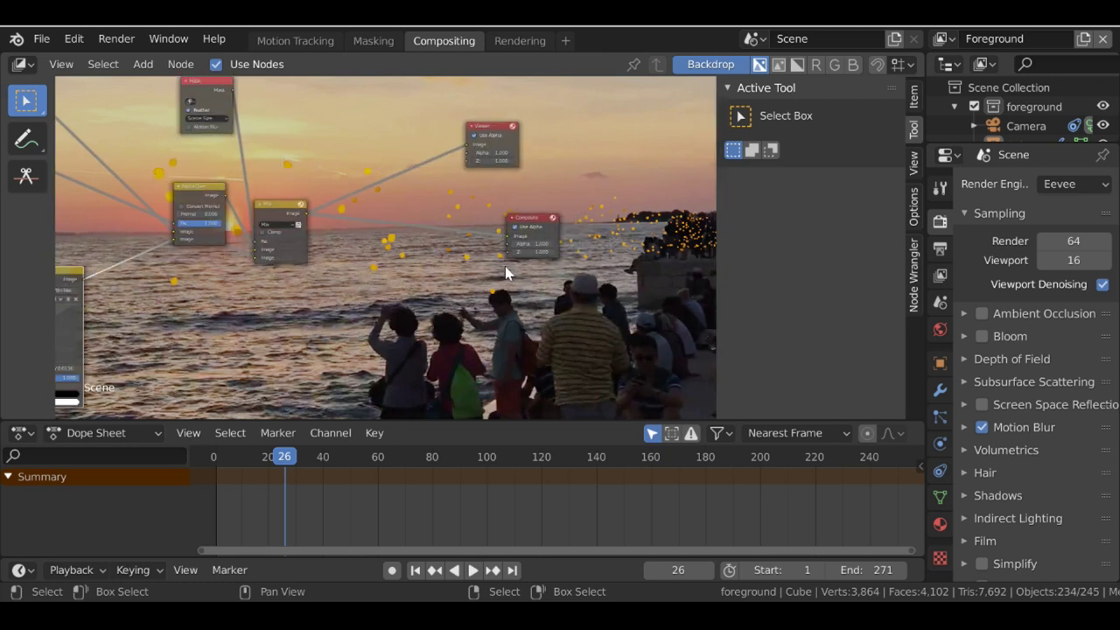
left_click(940, 249)
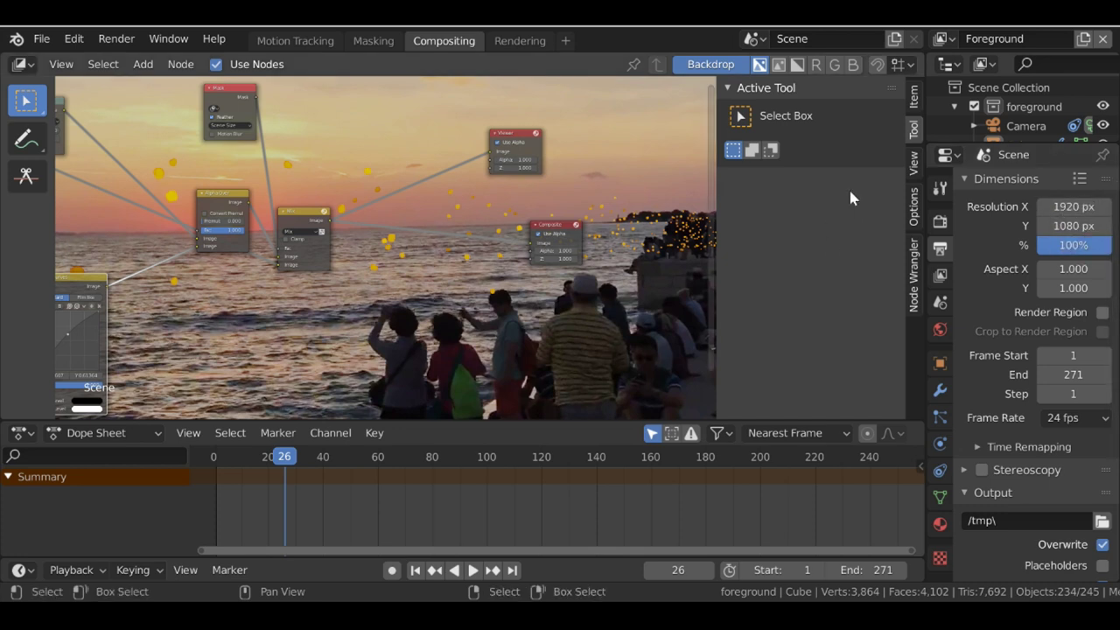
Step: Set the render output path to the "flight of the fireflies" folder inside Tutorials
scroll(991, 355, "down", 4)
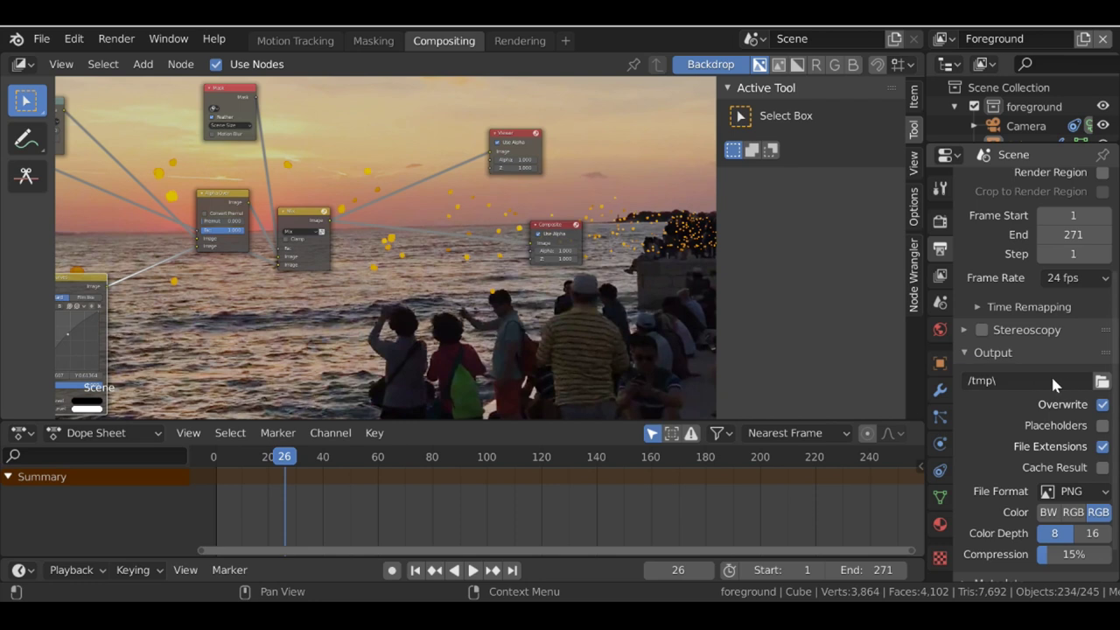
left_click(1102, 383)
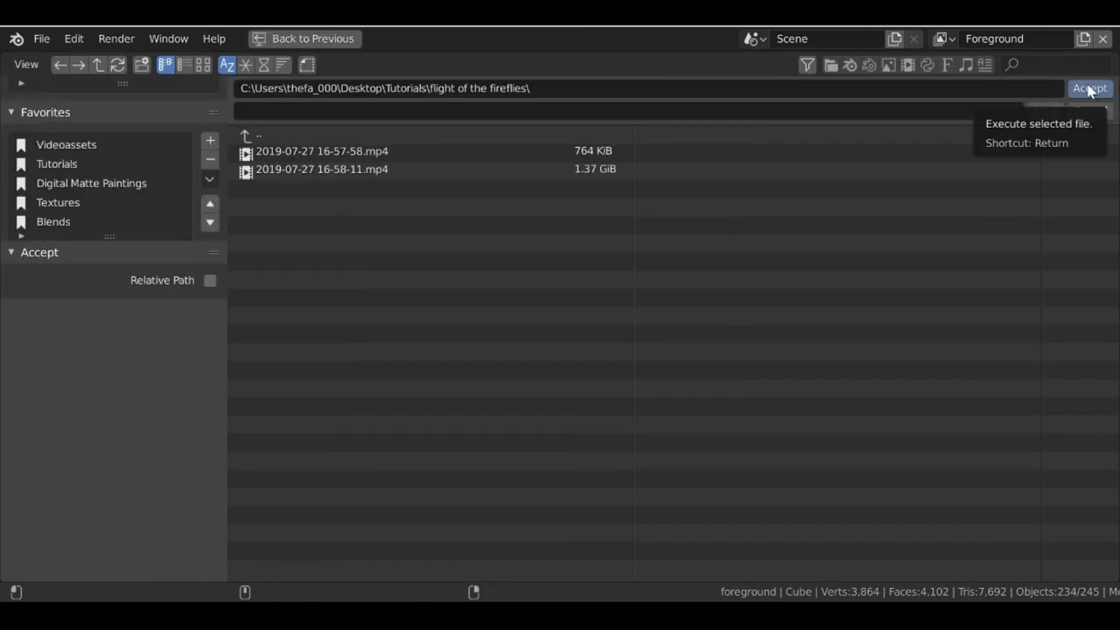
left_click(1090, 87)
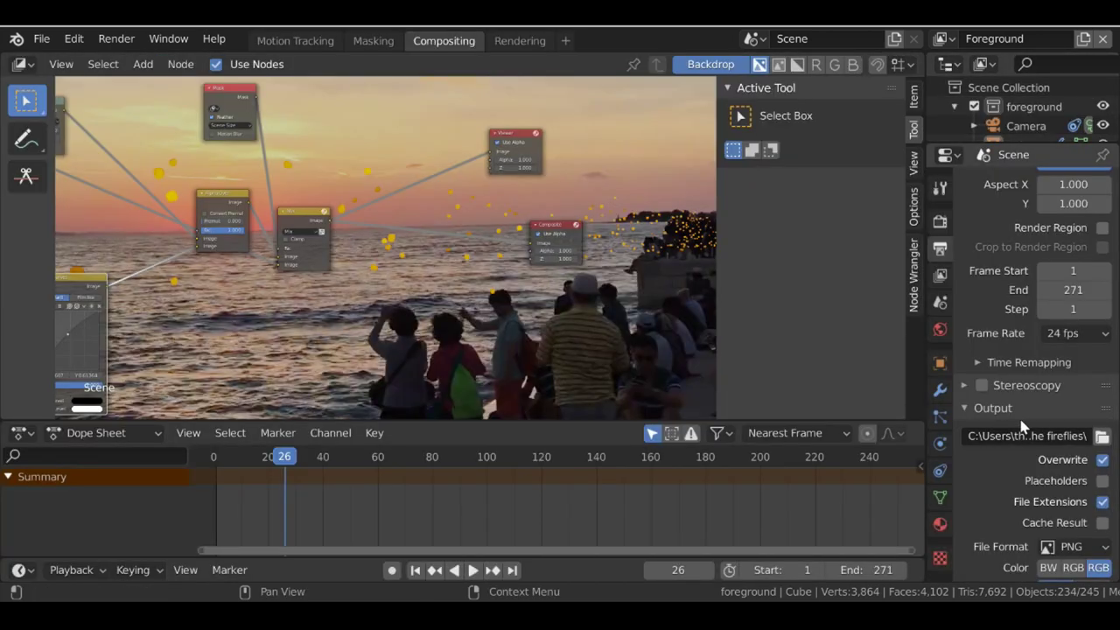
Step: Set the output file format to FFmpeg video and apply the "h264 in MP4" encoding preset
scroll(1047, 435, "down", 3)
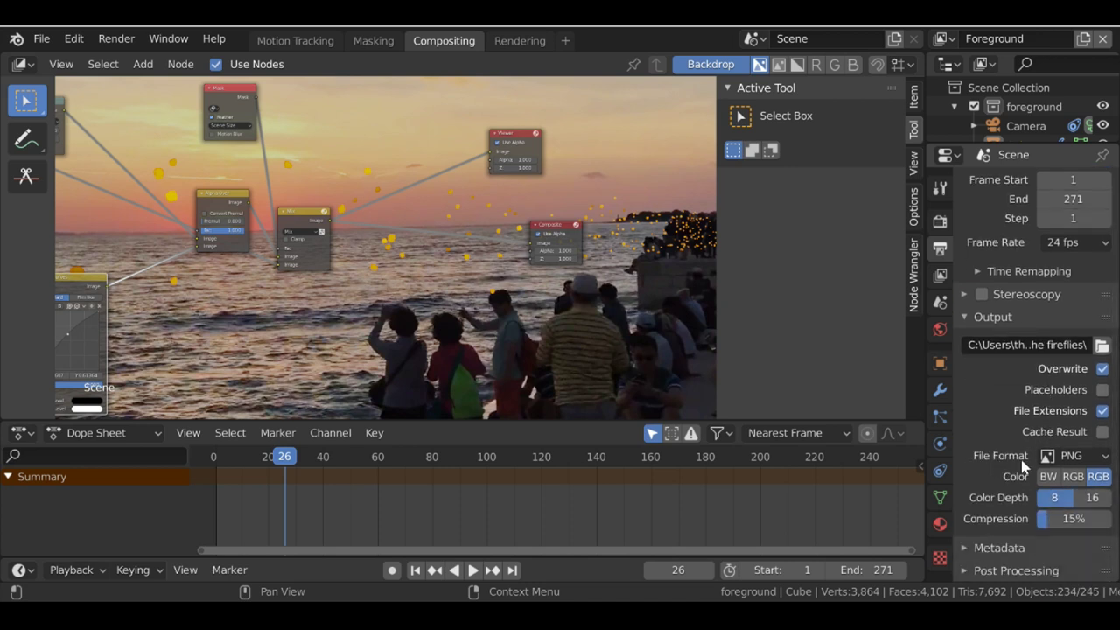
left_click(1101, 462)
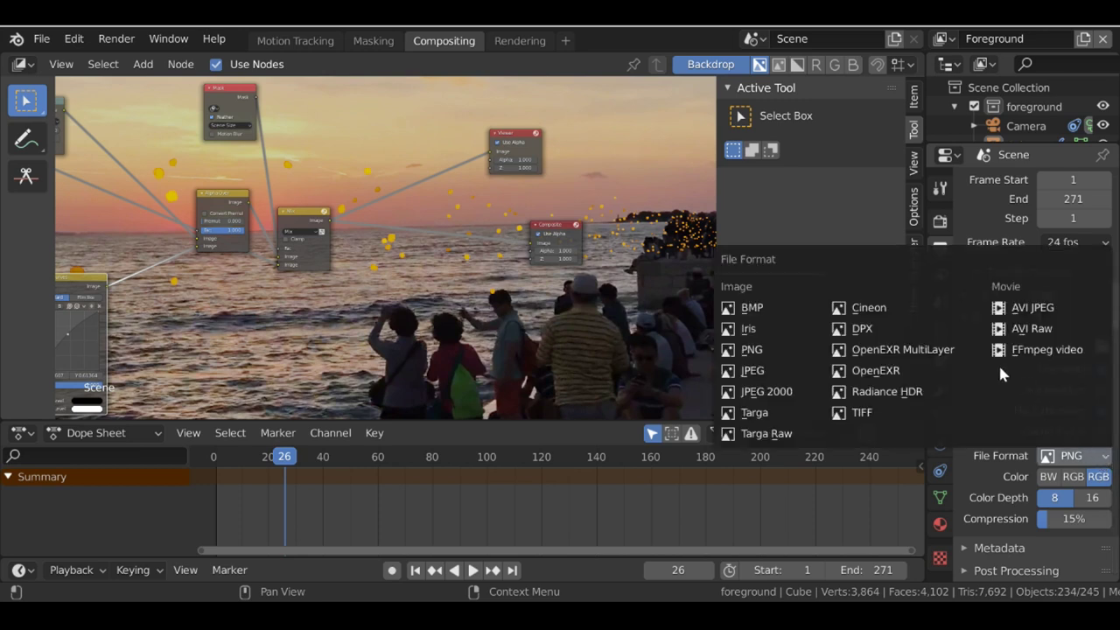
left_click(1060, 354)
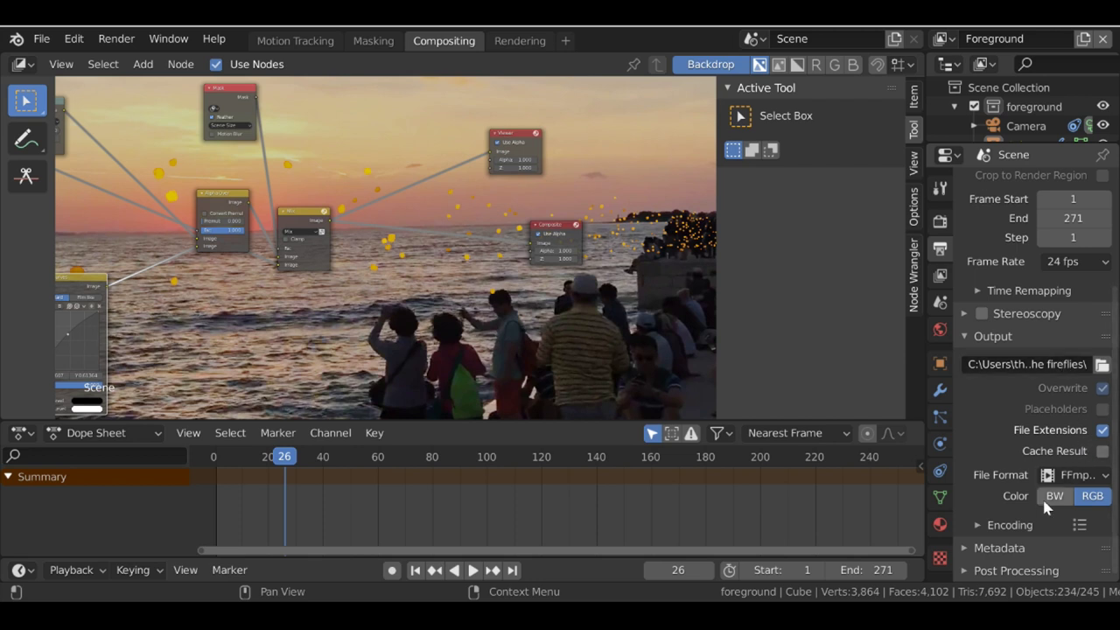
left_click(978, 525)
scroll(979, 527, "down", 4)
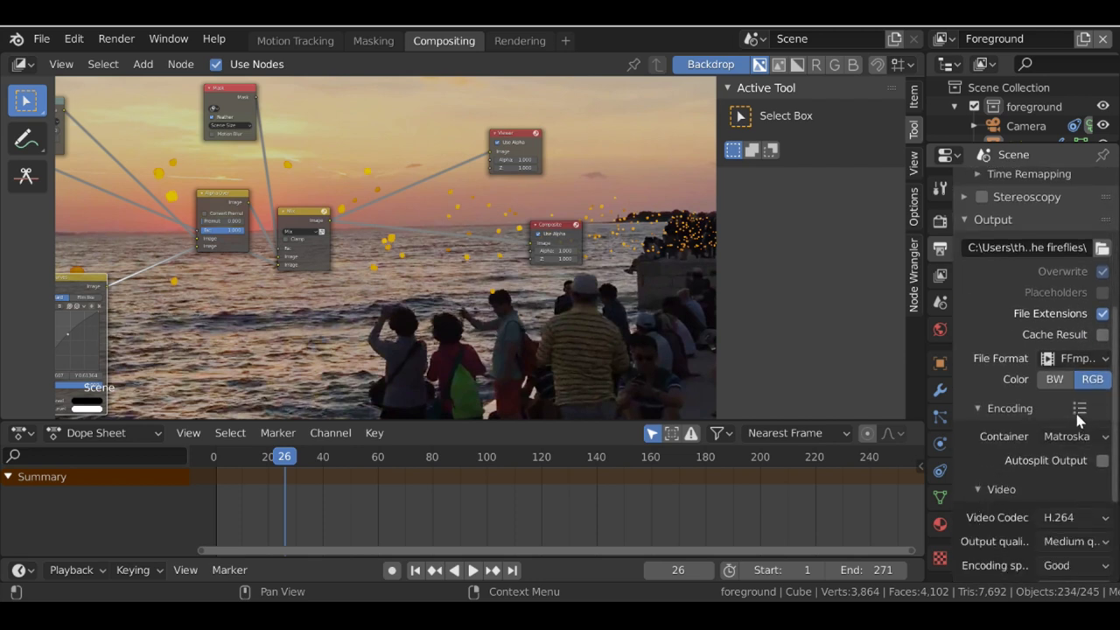
left_click(1080, 409)
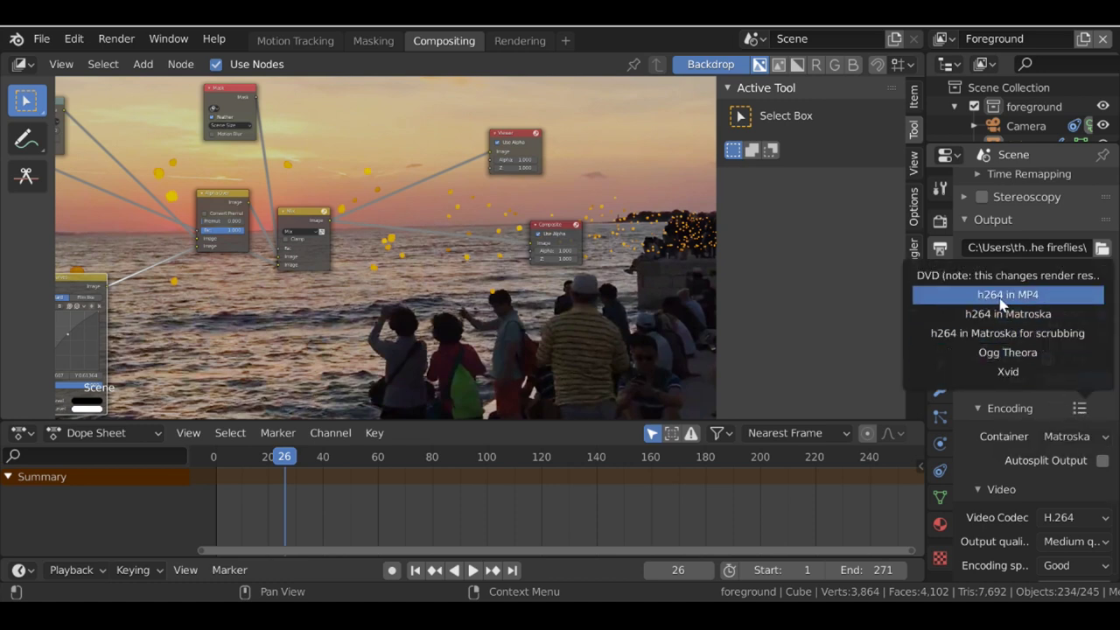
left_click(1051, 297)
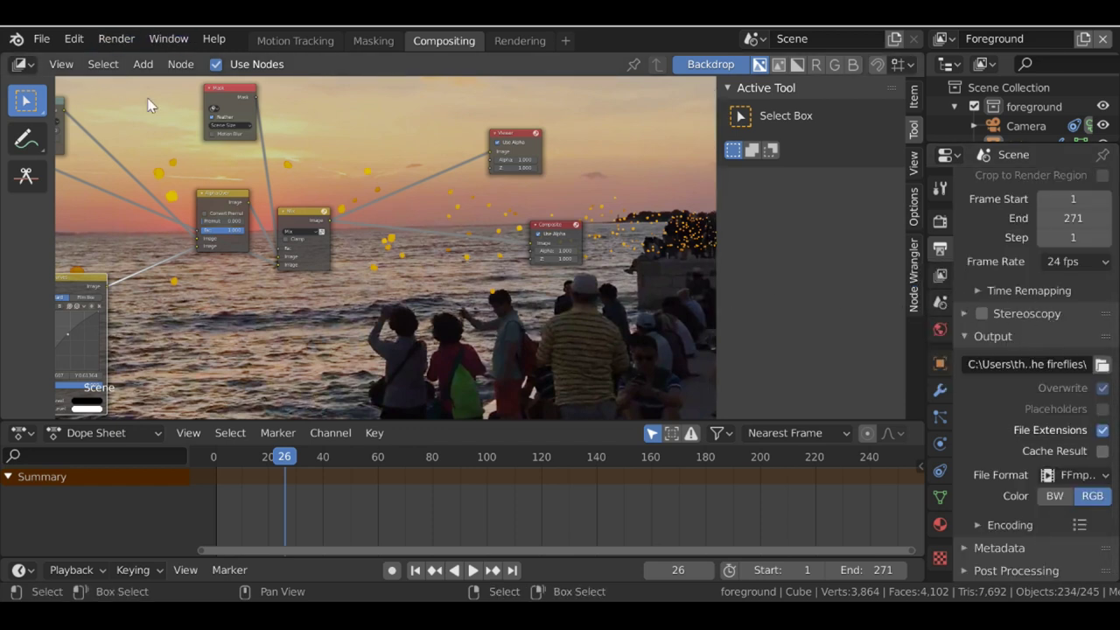
Step: Start rendering the composited firefly scene as an animation
left_click(119, 42)
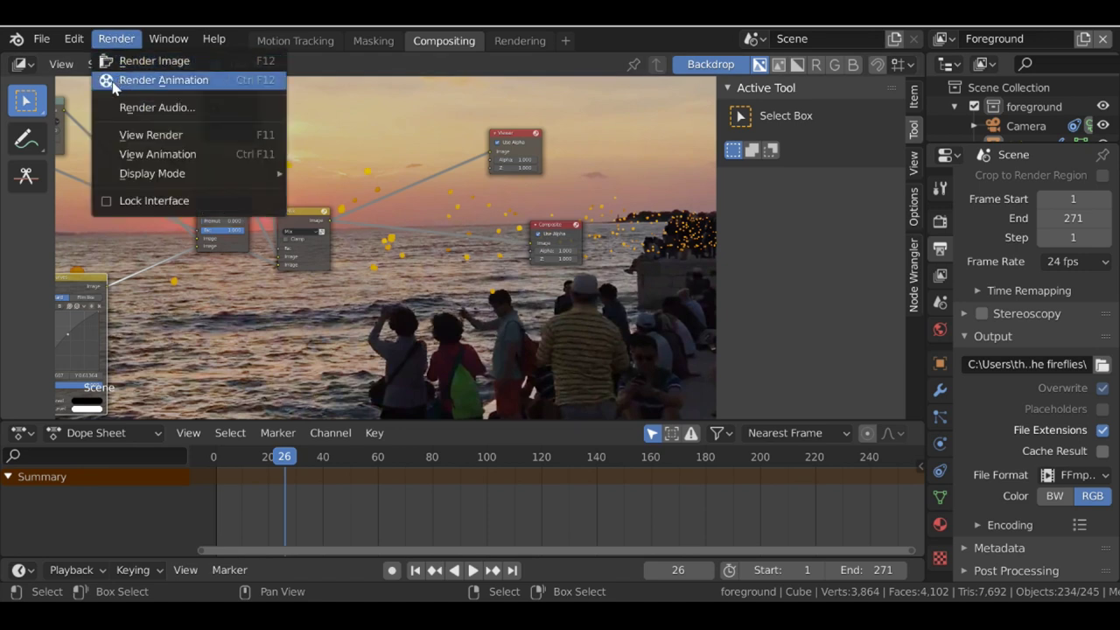
left_click(266, 80)
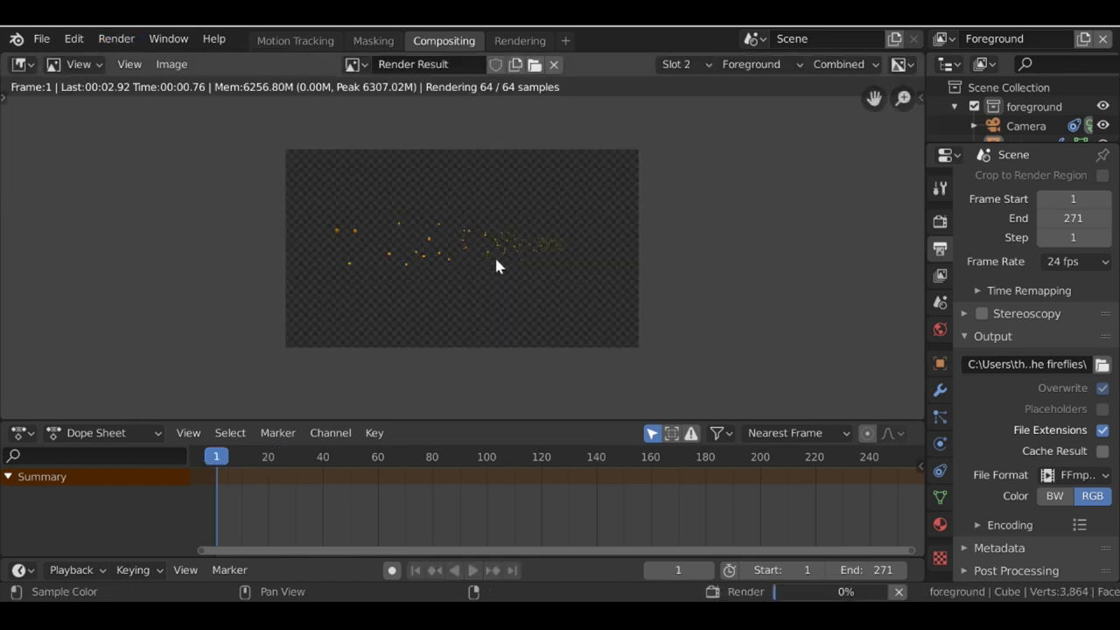